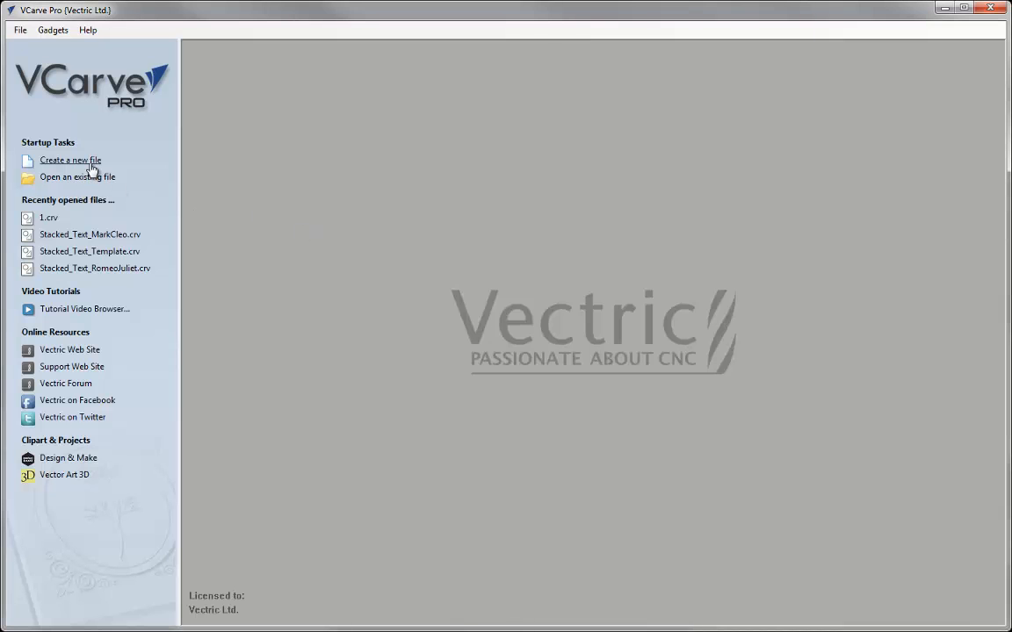
- Create a new job with a width of 13 inches and a height of 11 inches
{"action": "left_click", "coordinate": [91, 164]}
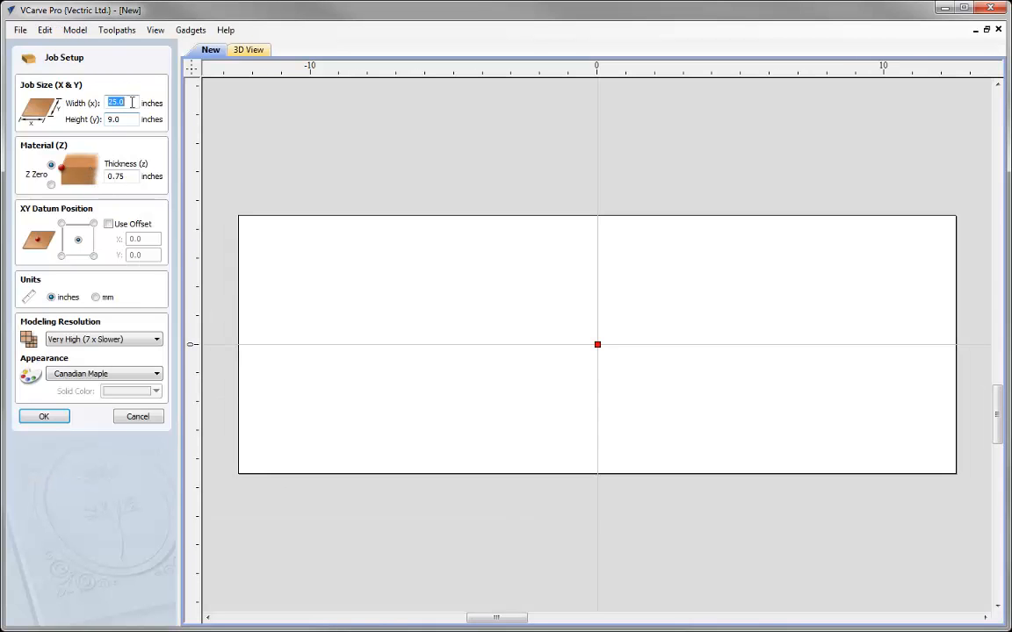
{"action": "type", "text": "13"}
{"action": "left_click", "coordinate": [112, 119]}
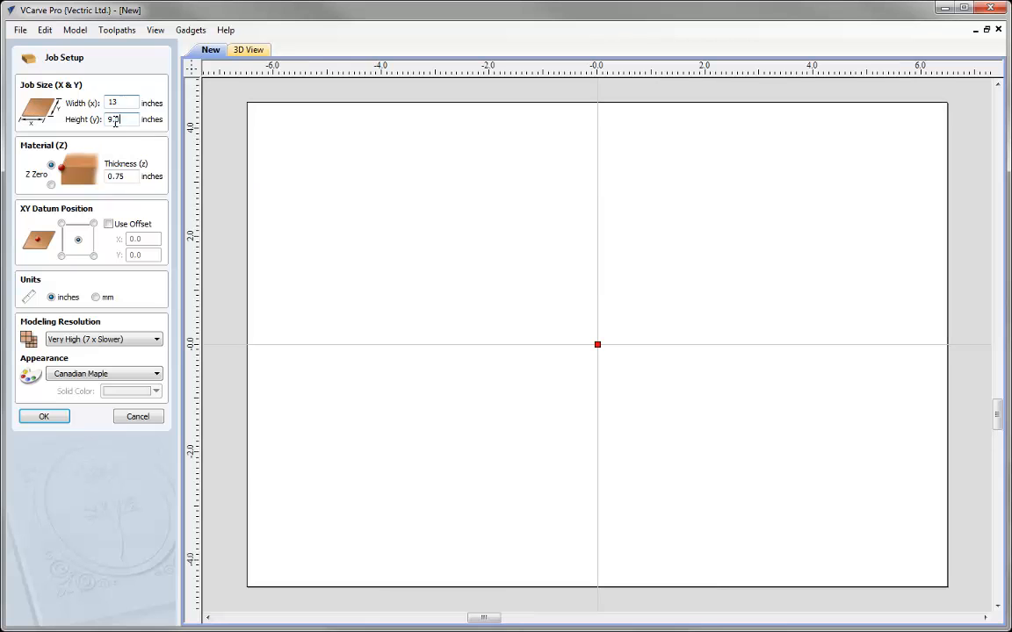
{"action": "type", "text": "11"}
{"action": "key", "text": "Return"}
- Choose the Very High (7 x Slower) modeling resolution and accept the job setup
{"action": "left_click", "coordinate": [131, 178]}
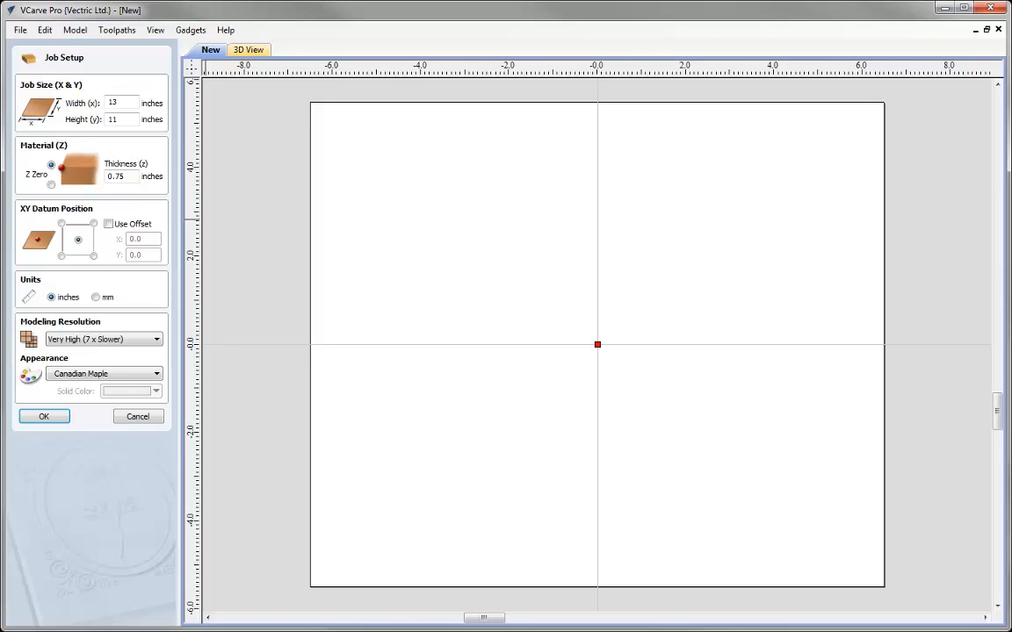
{"action": "left_click", "coordinate": [157, 340]}
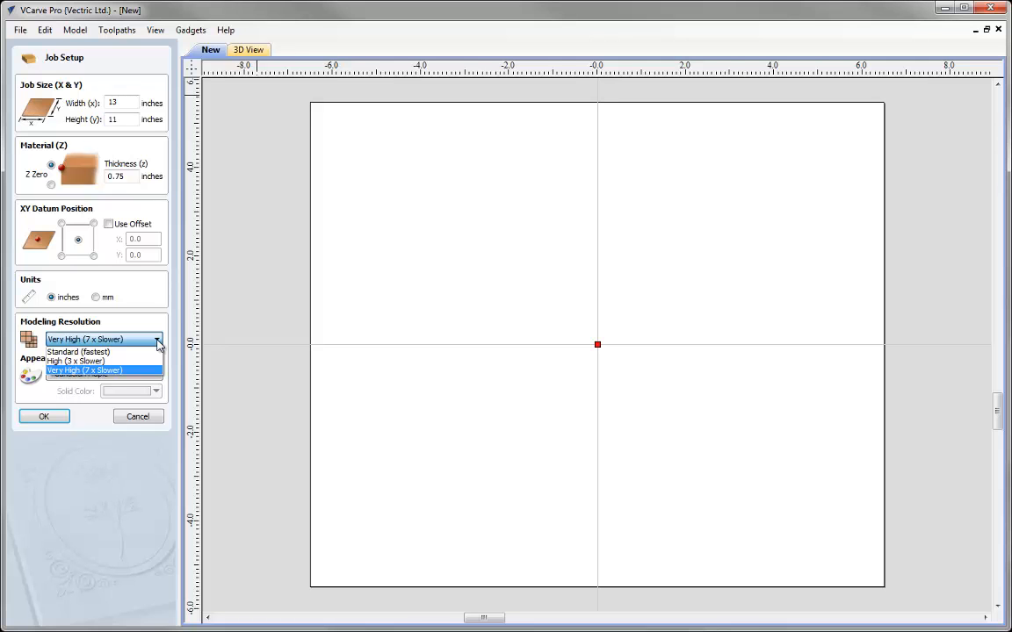
{"action": "left_click", "coordinate": [101, 370]}
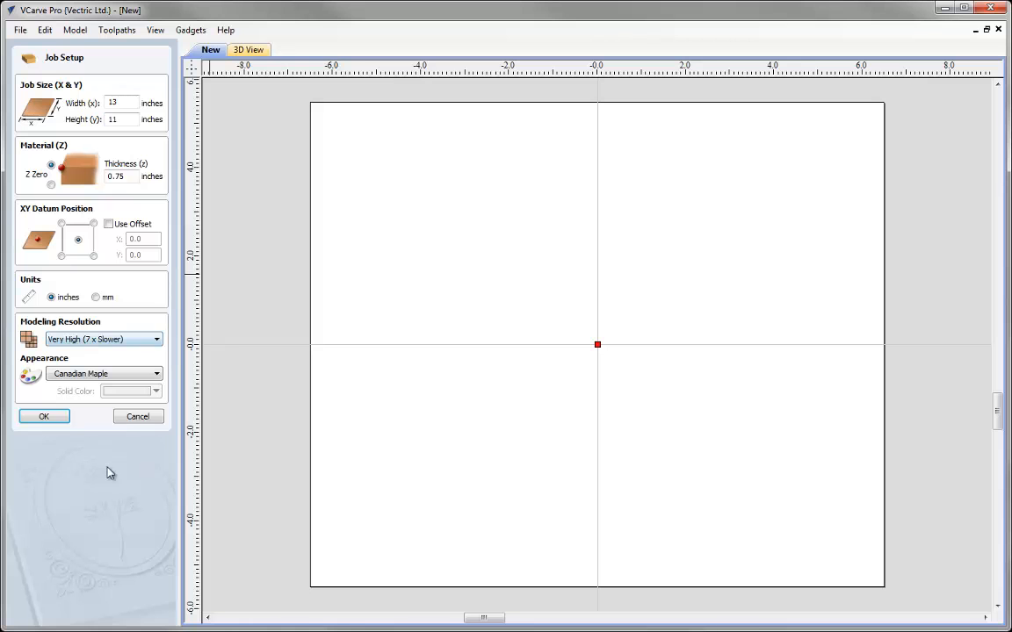
{"action": "left_click", "coordinate": [44, 418]}
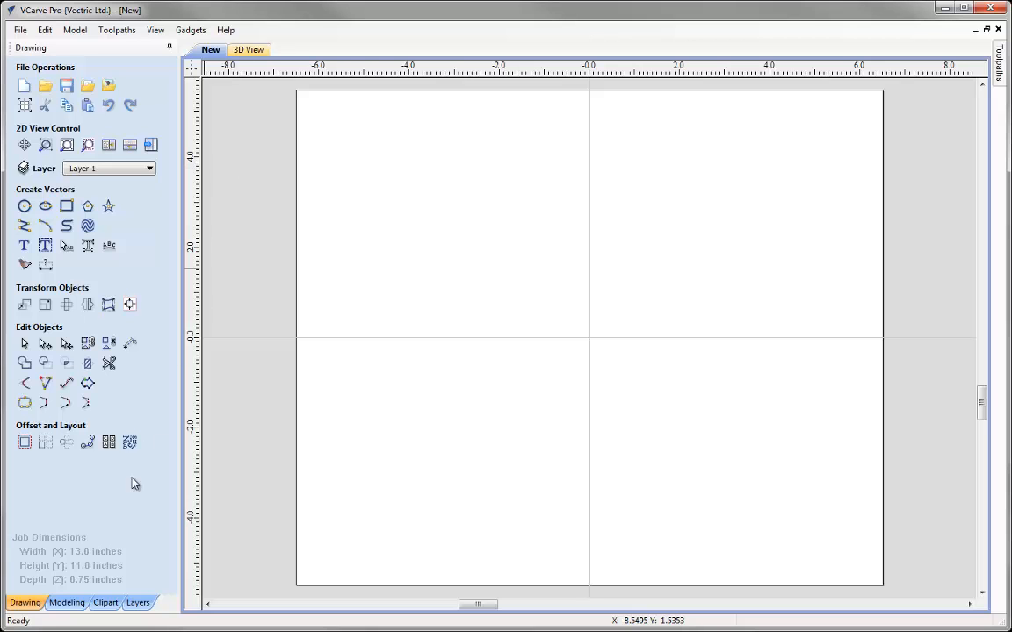
- Rename the Level 1 component level as Dish
{"action": "left_click", "coordinate": [68, 603]}
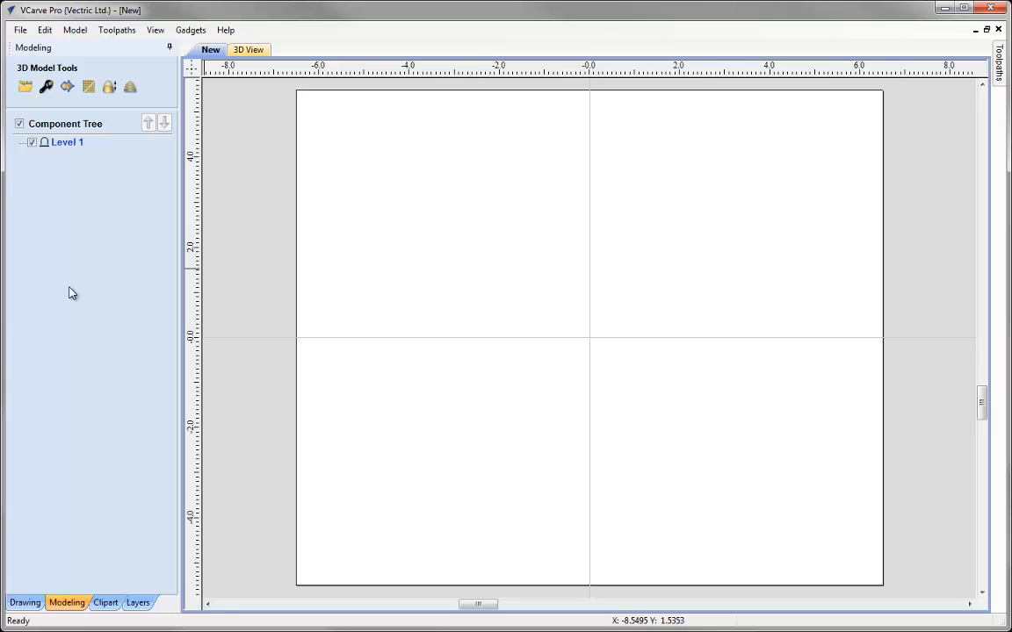
{"action": "right_click", "coordinate": [70, 147]}
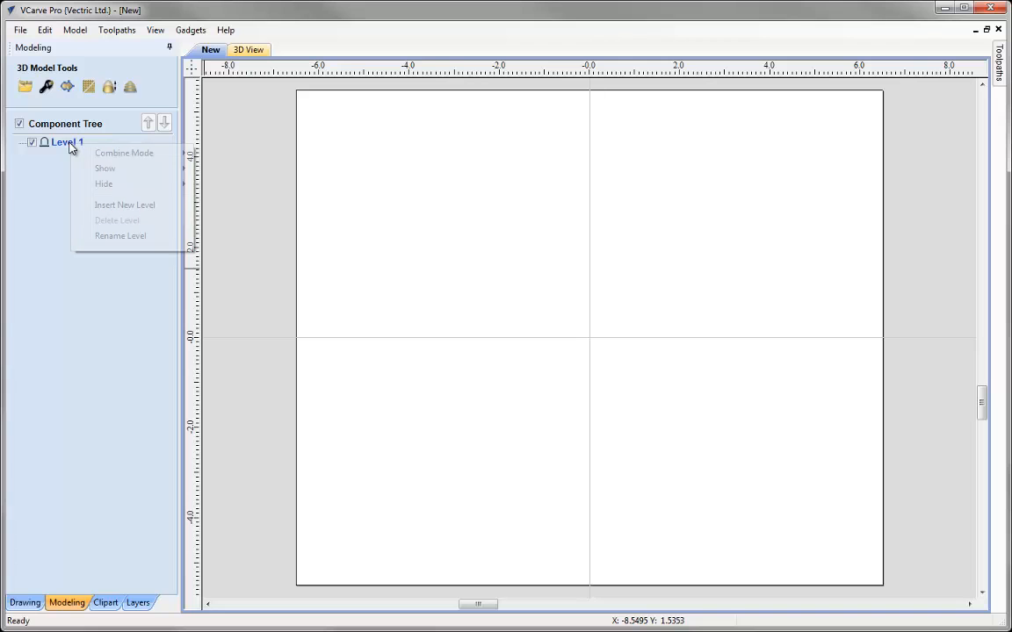
{"action": "left_click", "coordinate": [134, 237]}
{"action": "key", "text": "BackSpace"}
{"action": "type", "text": "Dish"}
{"action": "key", "text": "Return"}
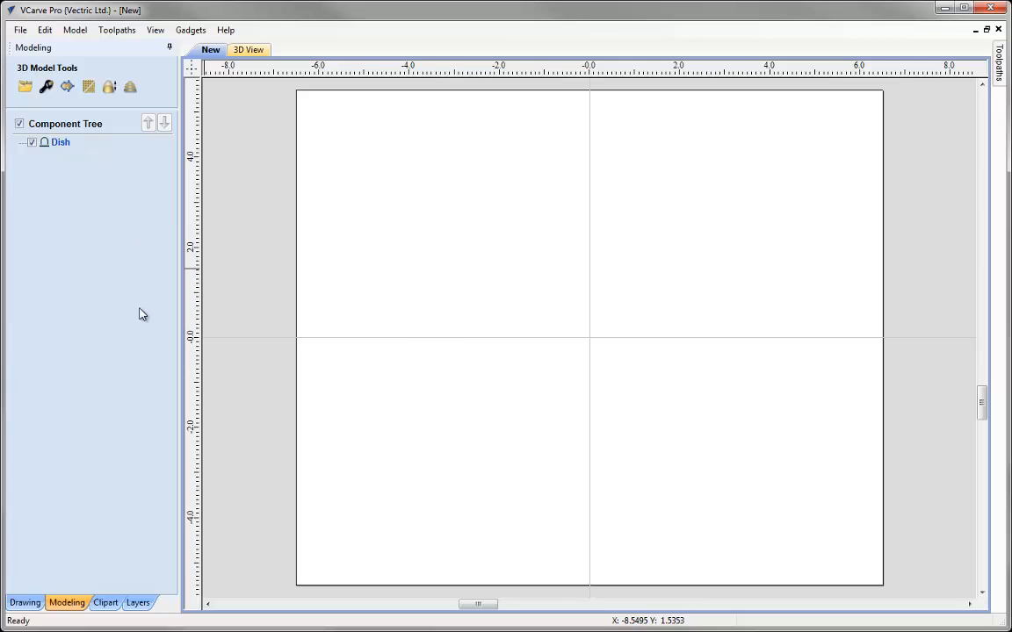
- Add the Dome_Dish_60 clipart from the Domes (Dishes) library folder to the centre of the job
{"action": "left_click", "coordinate": [106, 603]}
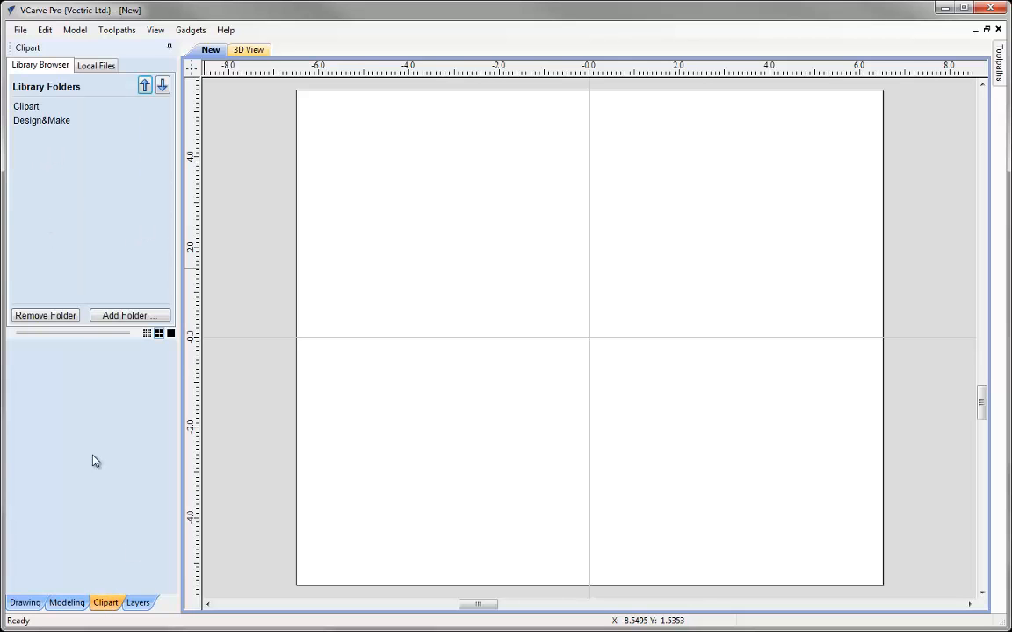
{"action": "left_click", "coordinate": [28, 108]}
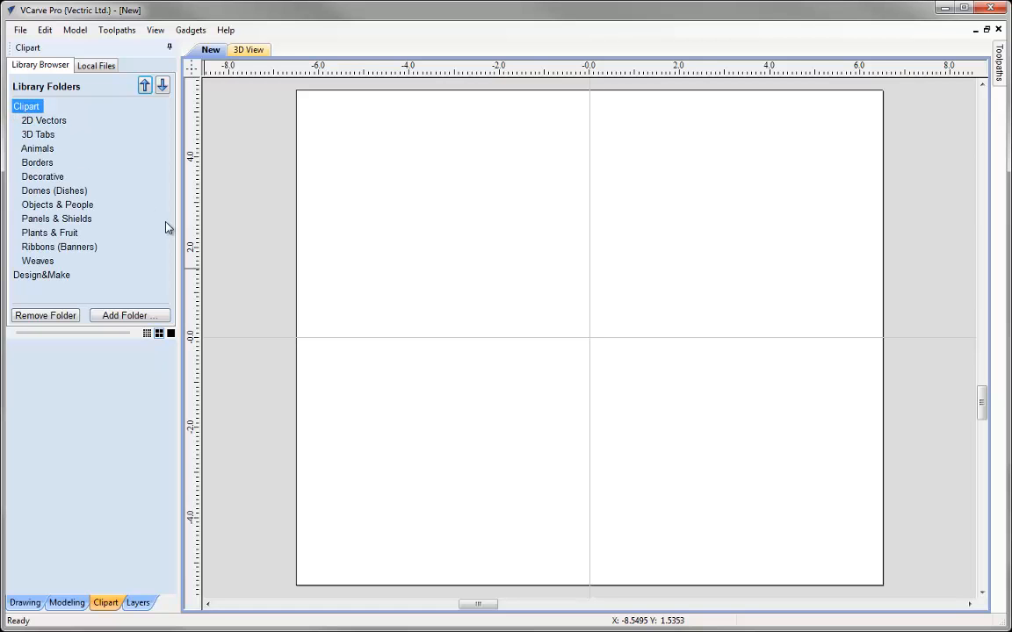
{"action": "left_click", "coordinate": [31, 192]}
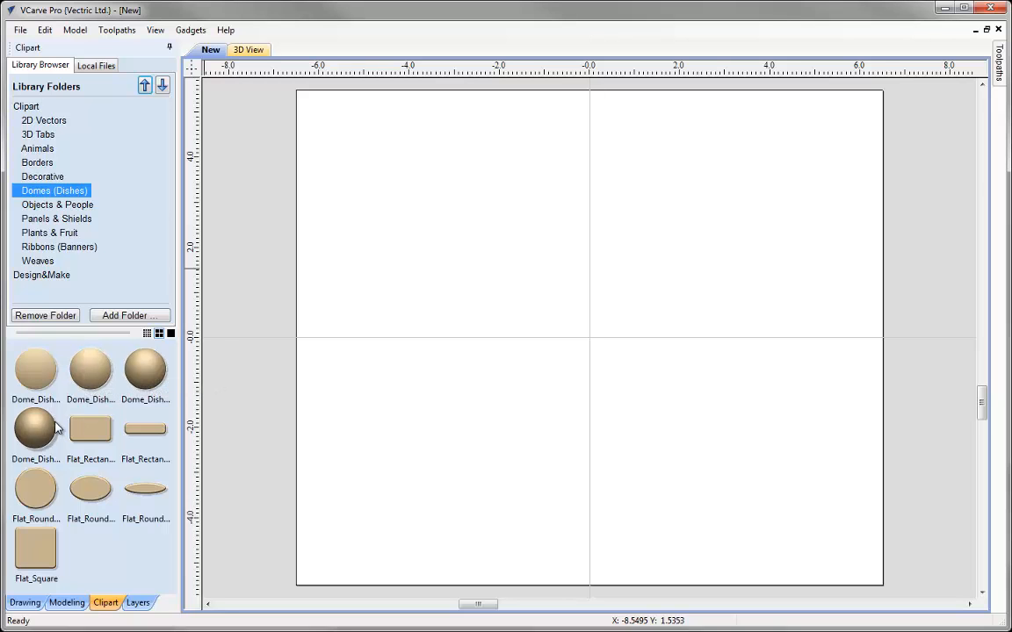
{"action": "double_click", "coordinate": [145, 378]}
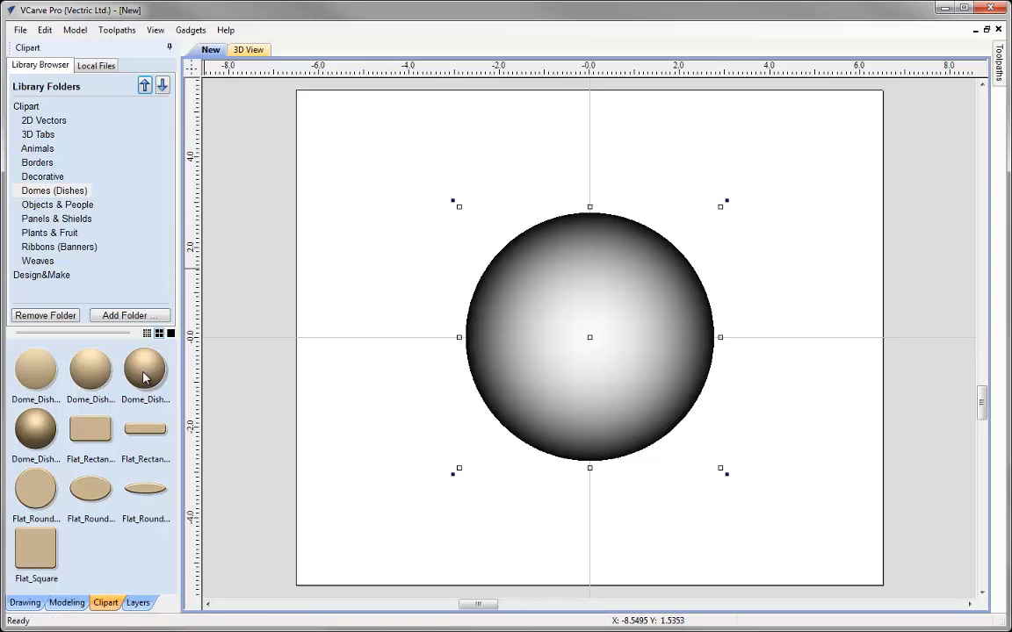
- Show the component tree and arrange the 2D and 3D views side by side
{"action": "left_click", "coordinate": [67, 603]}
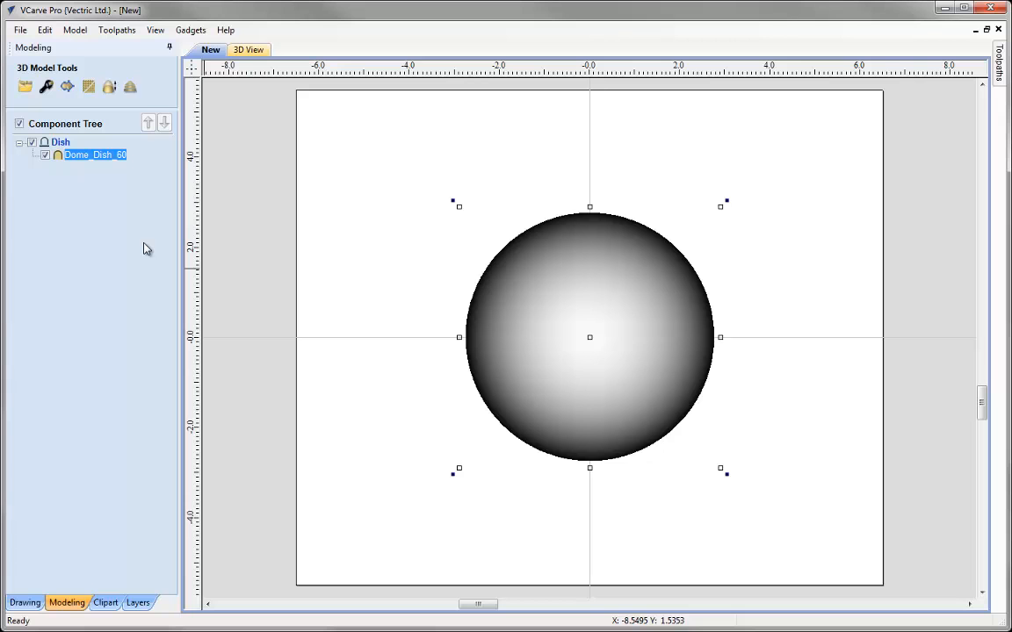
{"action": "key", "text": "F4"}
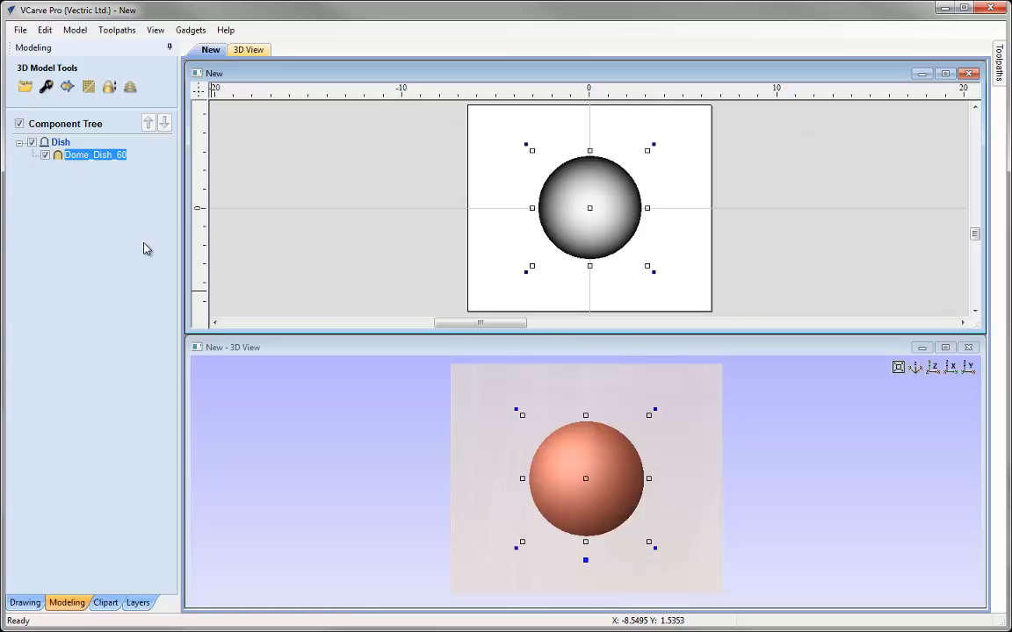
{"action": "key", "text": "F4"}
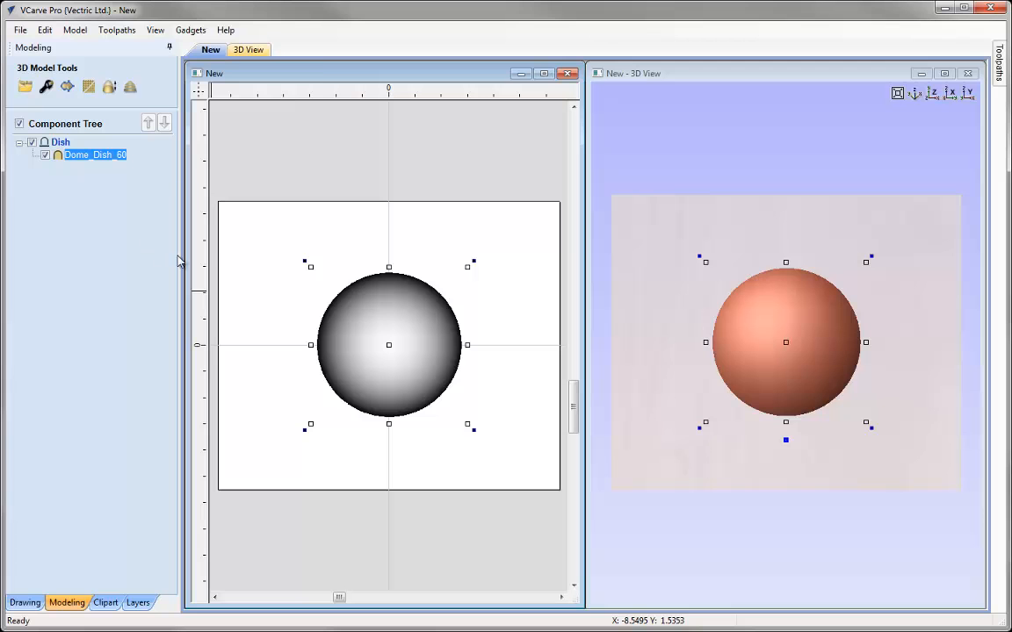
{"action": "left_click", "coordinate": [155, 30]}
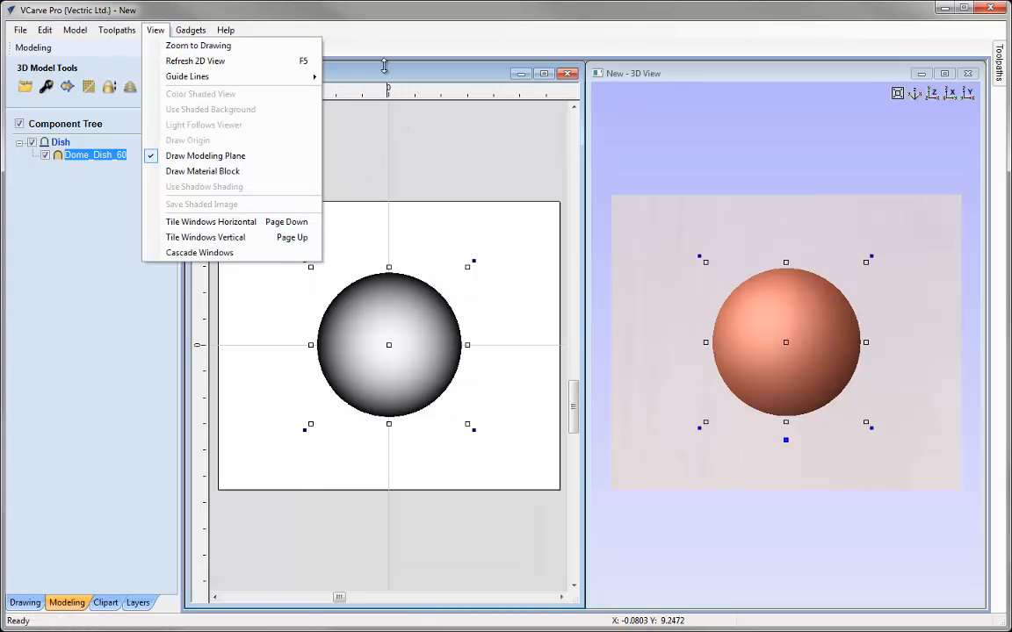
{"action": "left_click", "coordinate": [384, 78]}
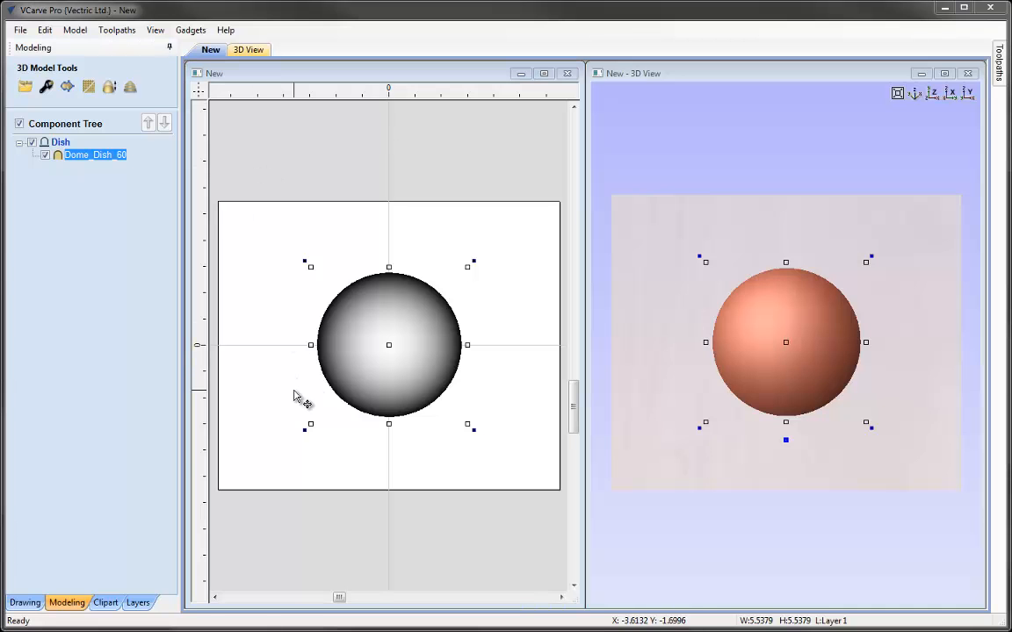
- Resize the dome from its centre to 9 inches wide and 7 inches high with the X and Y proportions unlinked
{"action": "left_click", "coordinate": [25, 603]}
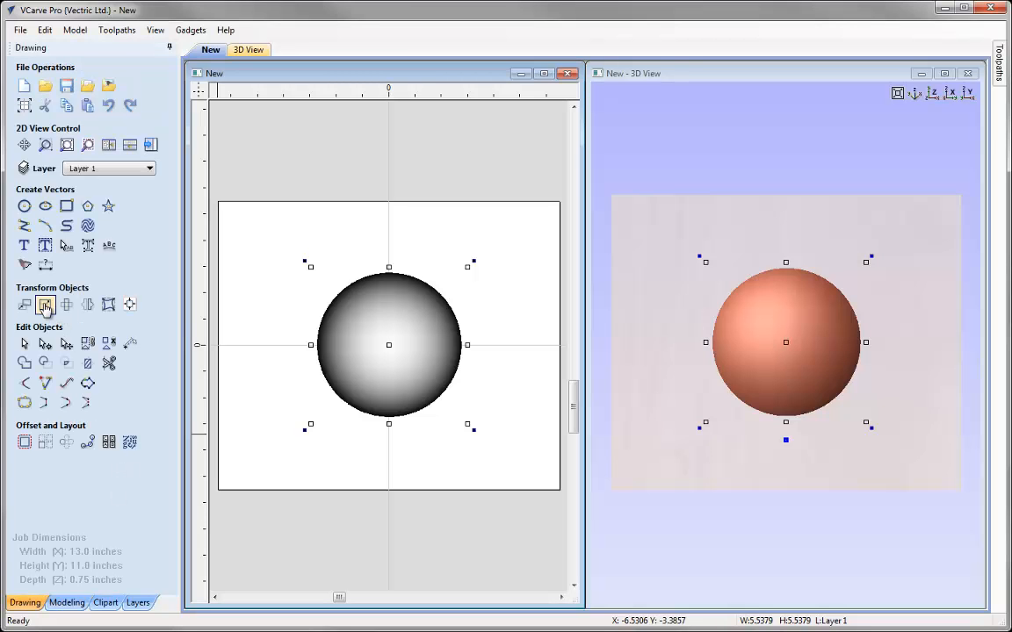
{"action": "left_click", "coordinate": [45, 306]}
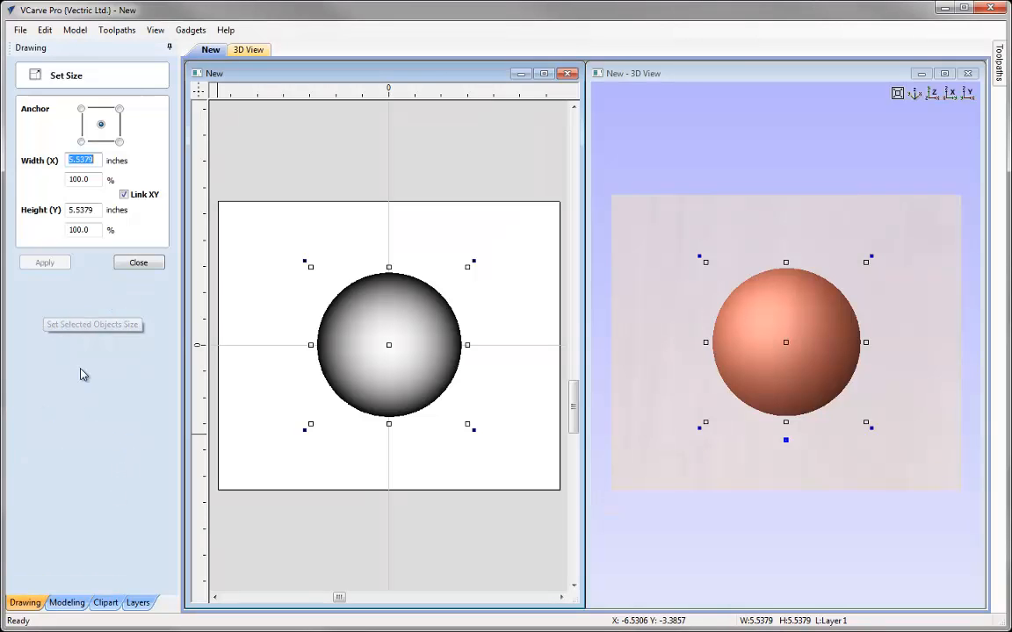
{"action": "left_click", "coordinate": [124, 194]}
{"action": "left_click_drag", "start_coordinate": [97, 160], "coordinate": [40, 144]}
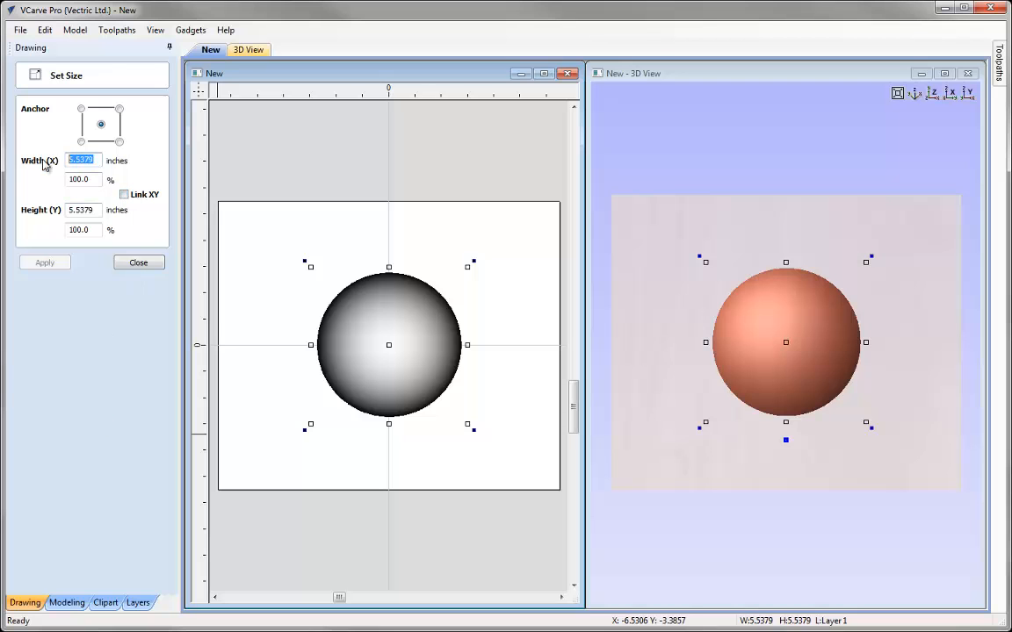
{"action": "type", "text": "9"}
{"action": "key", "text": "Tab"}
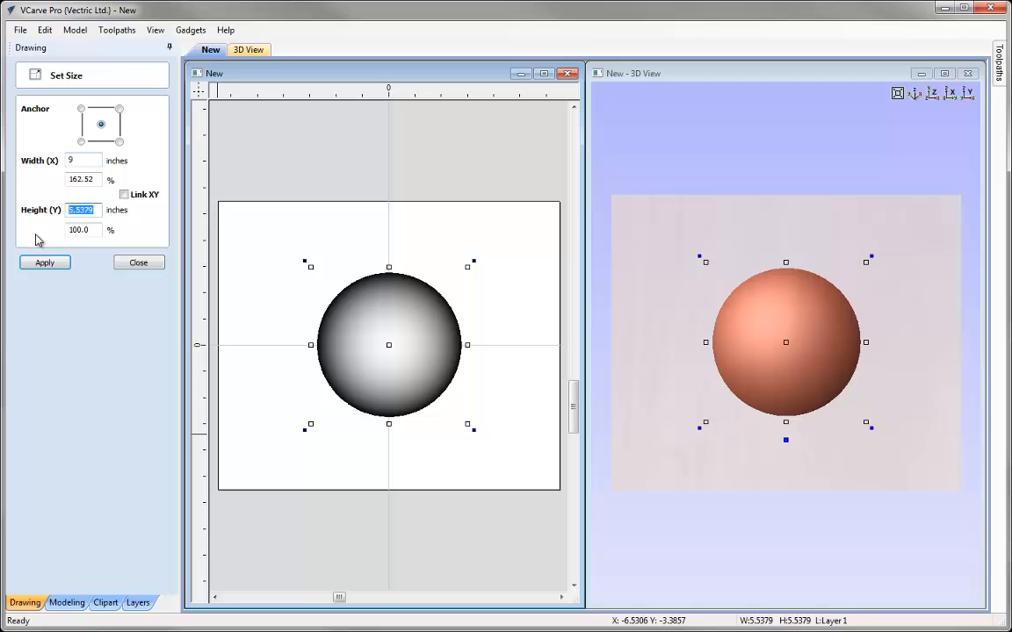
{"action": "type", "text": "7"}
{"action": "left_click", "coordinate": [58, 264]}
{"action": "left_click", "coordinate": [151, 264]}
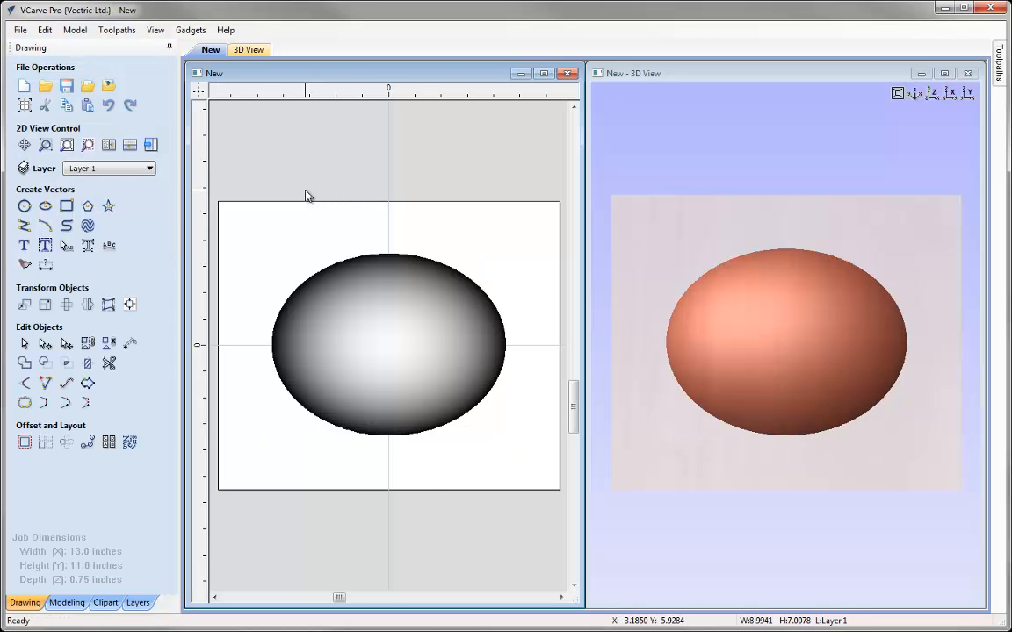
- Set the shape height of the dome component to 0.375 inches in its component properties
{"action": "left_click_drag", "start_coordinate": [813, 383], "coordinate": [834, 203]}
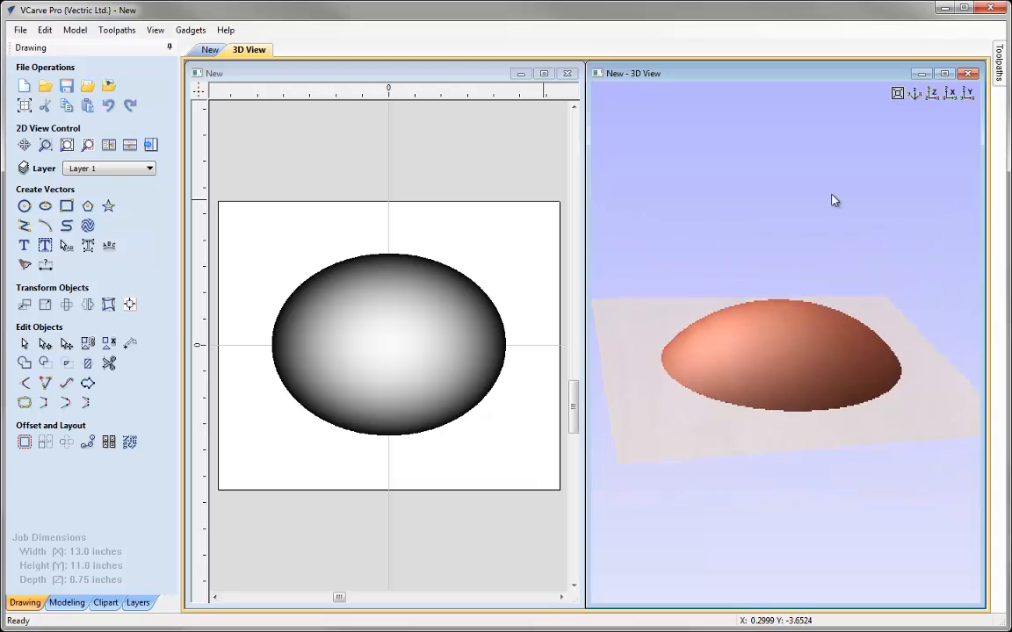
{"action": "left_click_drag", "start_coordinate": [834, 305], "coordinate": [800, 362]}
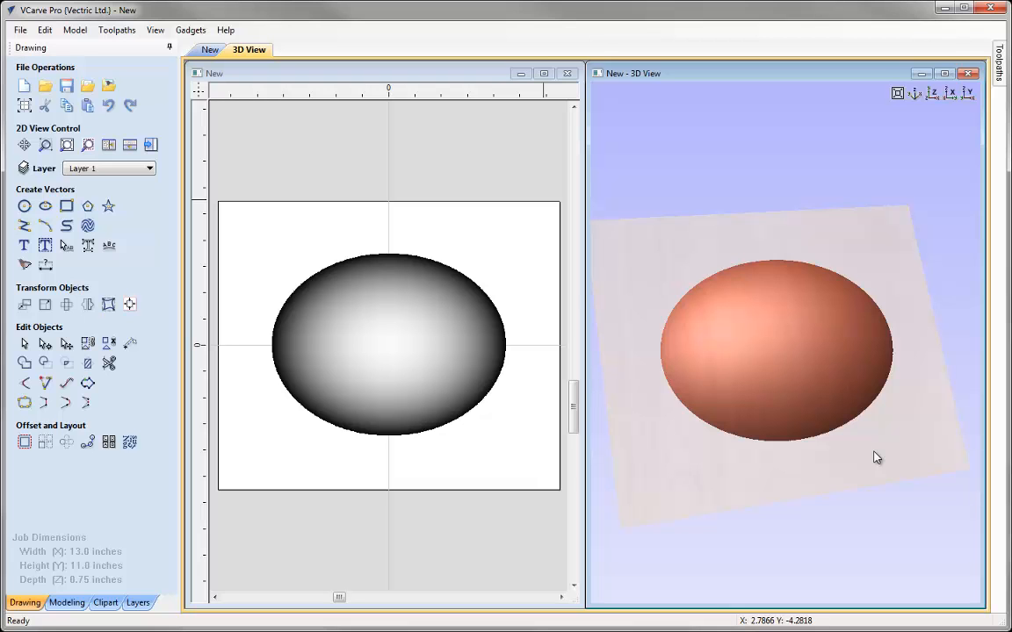
{"action": "left_click", "coordinate": [67, 602]}
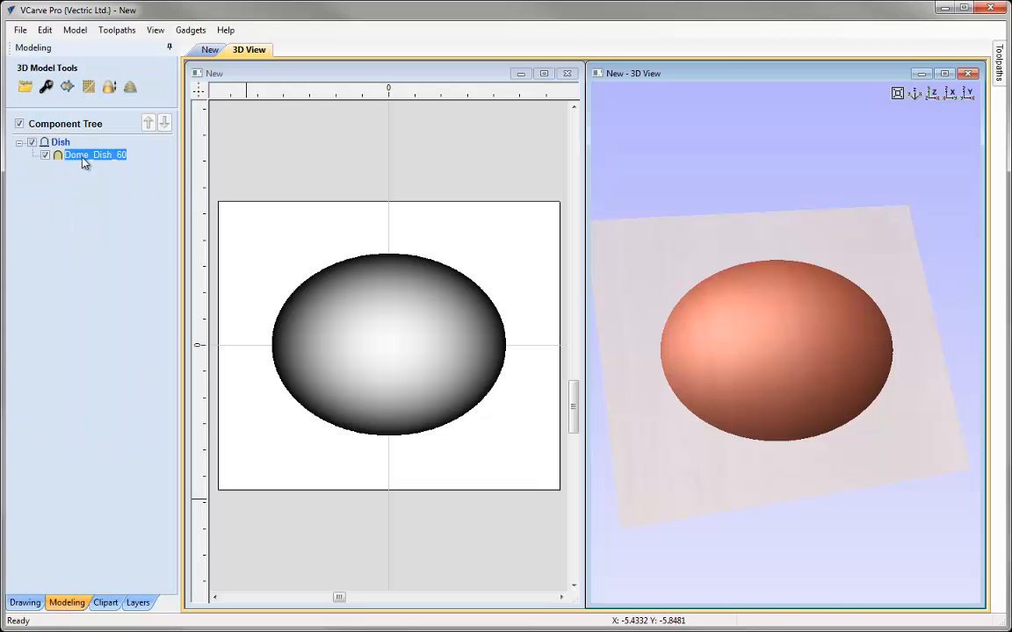
{"action": "mouse_move", "coordinate": [84, 162]}
{"action": "left_click", "coordinate": [47, 87]}
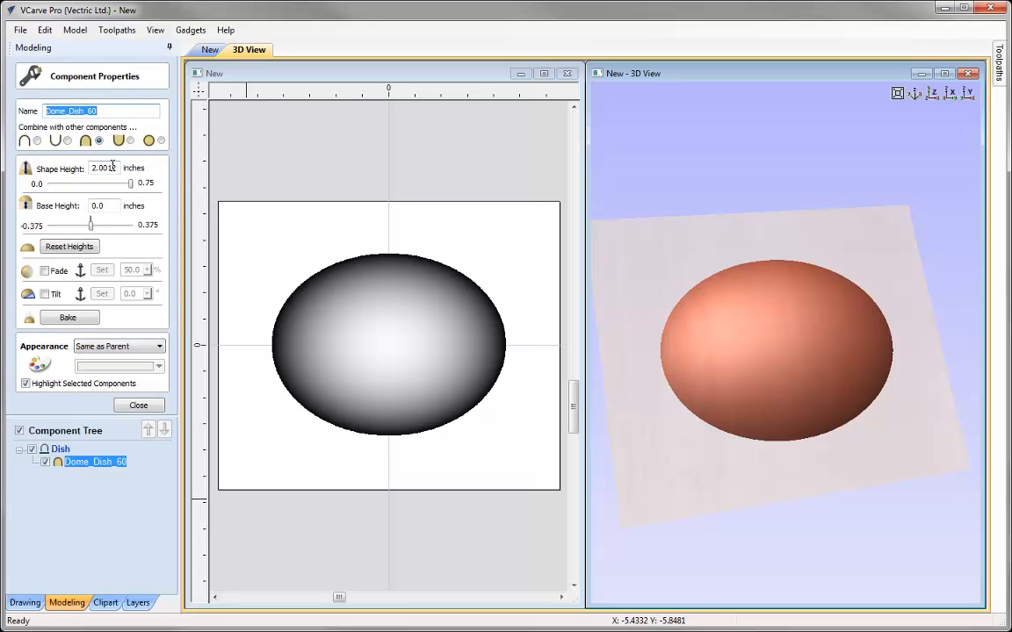
{"action": "left_click_drag", "start_coordinate": [119, 167], "coordinate": [91, 171]}
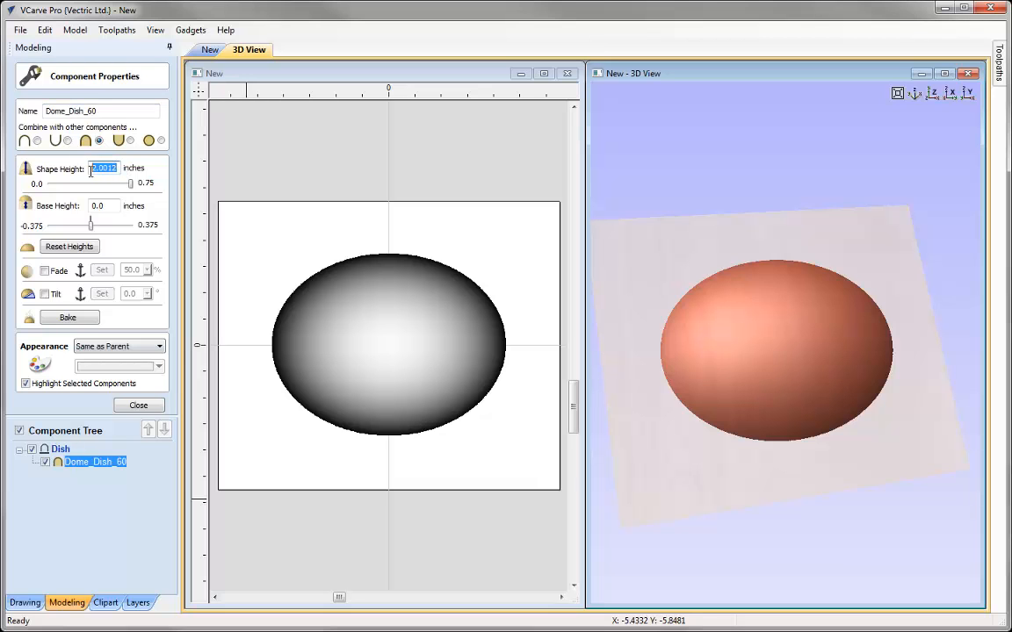
{"action": "type", "text": "0.375"}
{"action": "key", "text": "space"}
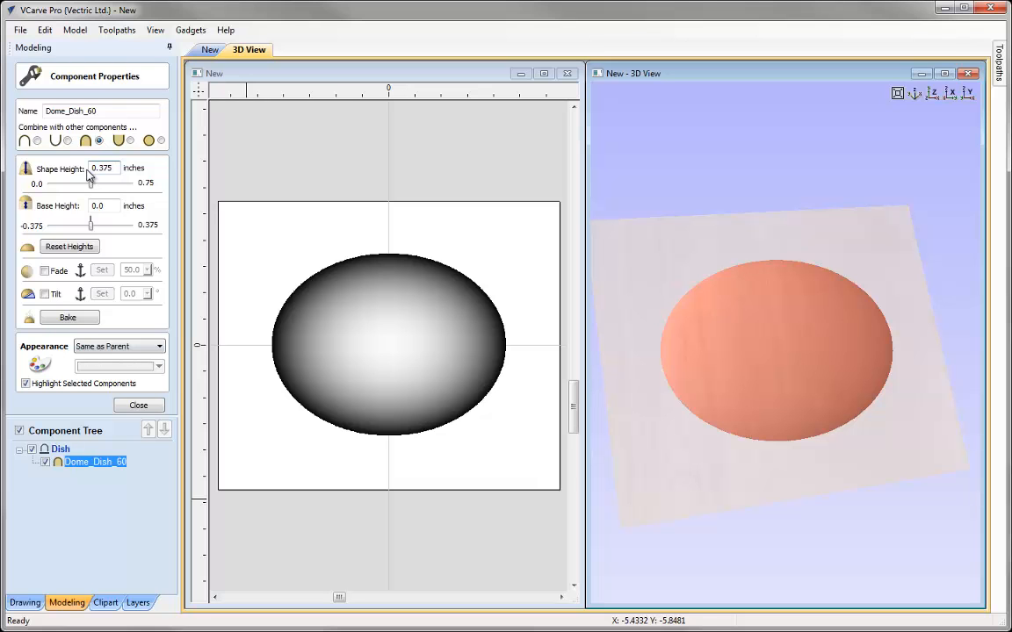
- Change the dome component's combine mode to subtract, inspect the recessed shape in 3D, and close its properties
{"action": "left_click", "coordinate": [68, 141]}
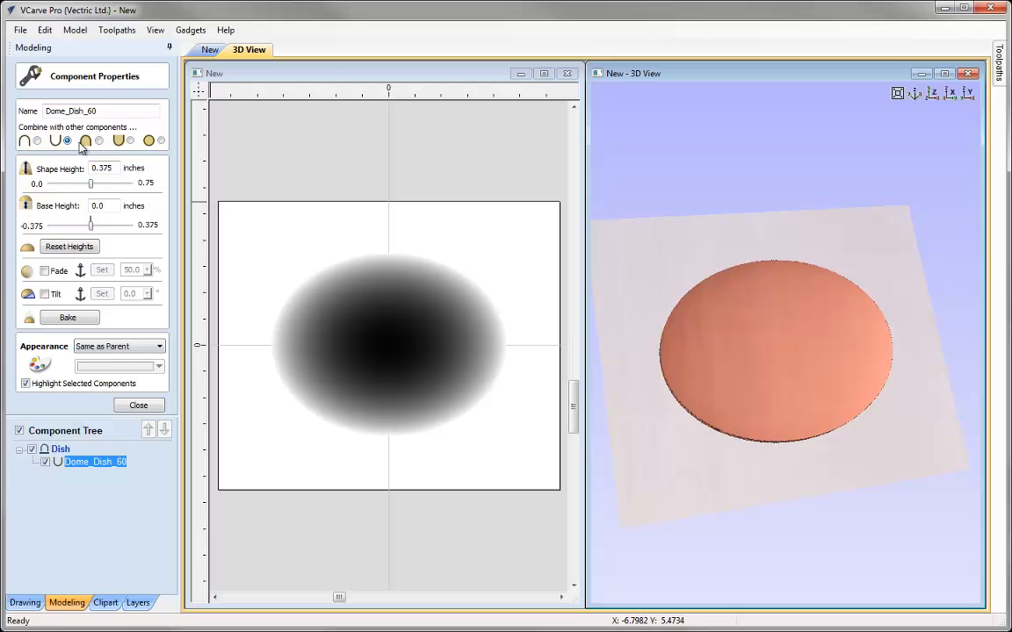
{"action": "left_click_drag", "start_coordinate": [788, 477], "coordinate": [893, 373]}
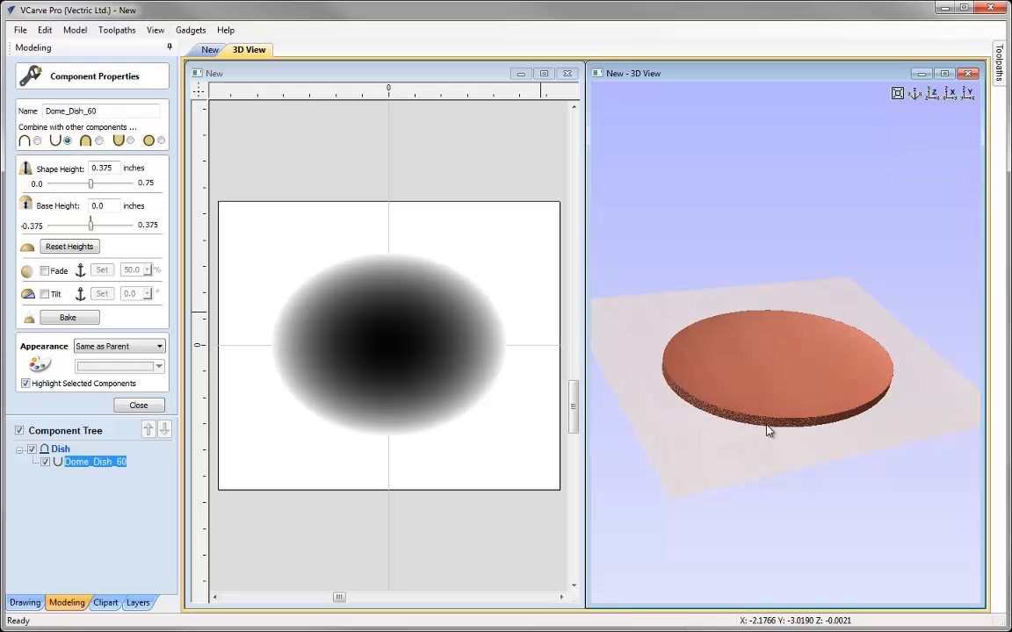
{"action": "left_click_drag", "start_coordinate": [878, 468], "coordinate": [854, 395]}
{"action": "scroll", "coordinate": [832, 367], "scroll_direction": "up", "scroll_amount": 3}
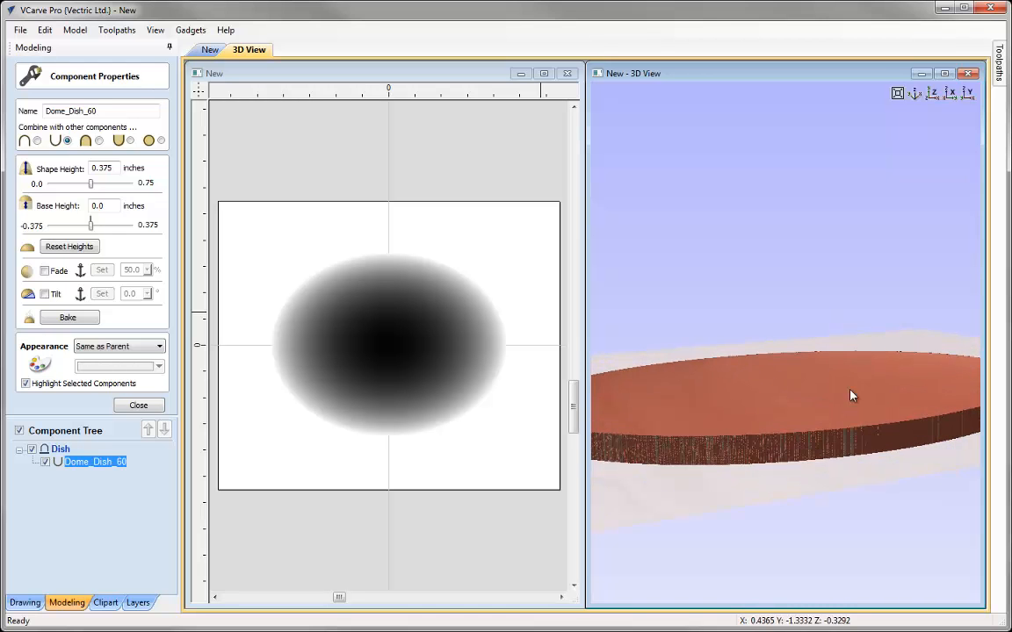
{"action": "left_click", "coordinate": [915, 93]}
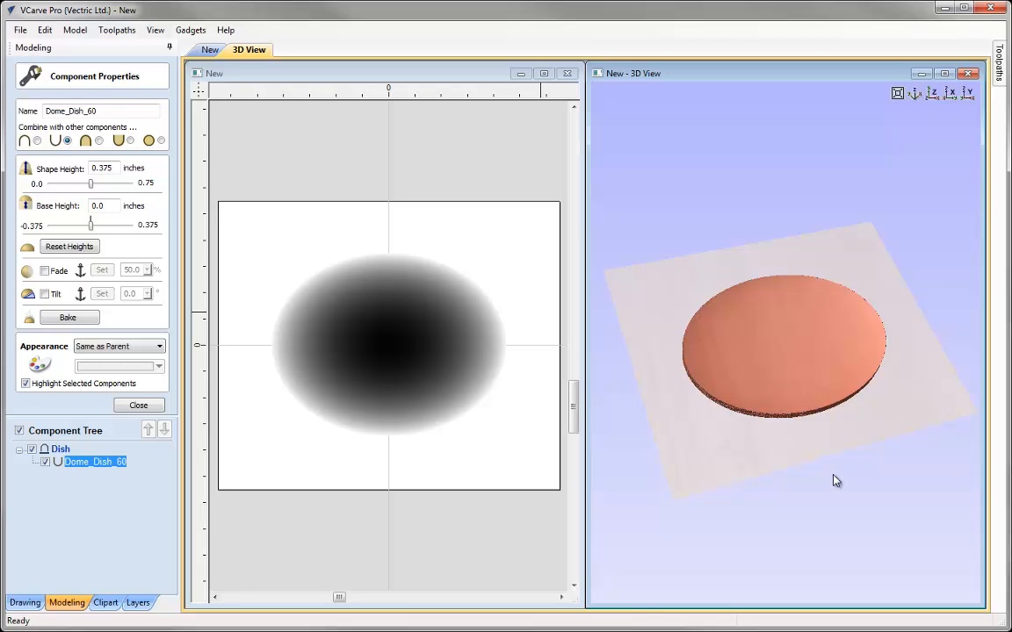
{"action": "left_click", "coordinate": [140, 406]}
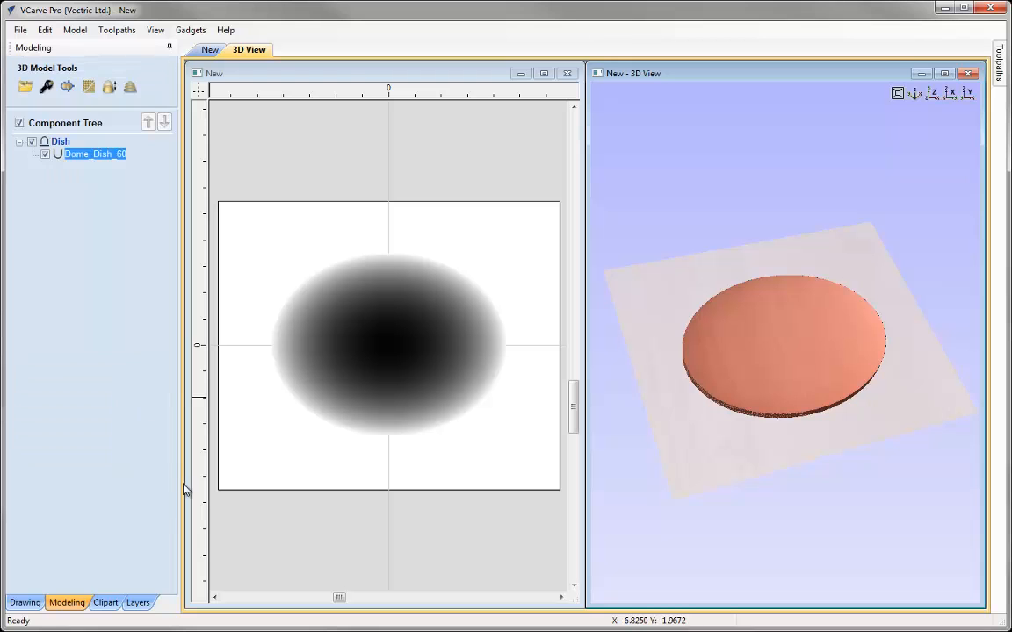
- Add a zero plane beneath the subtracted dome and inspect the recessed dish in the 3D view
{"action": "left_click", "coordinate": [73, 33]}
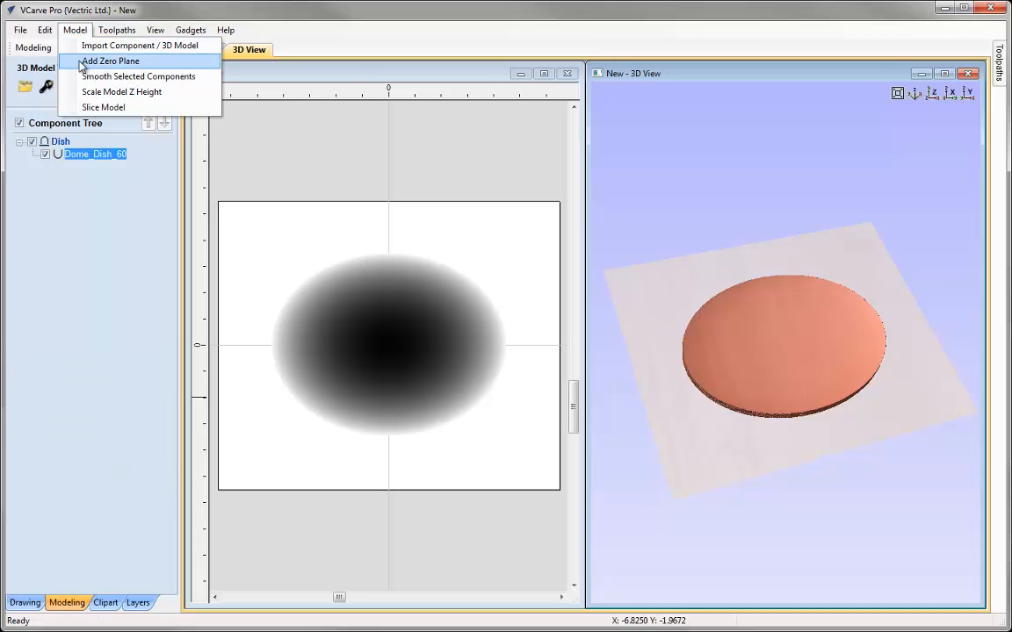
{"action": "left_click", "coordinate": [146, 66]}
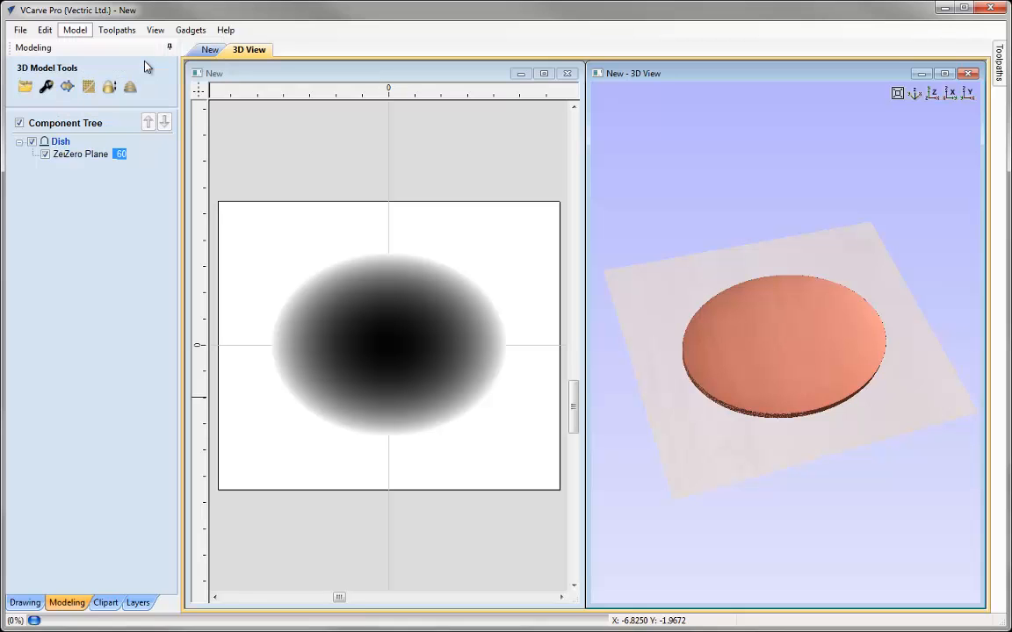
{"action": "left_click", "coordinate": [379, 173]}
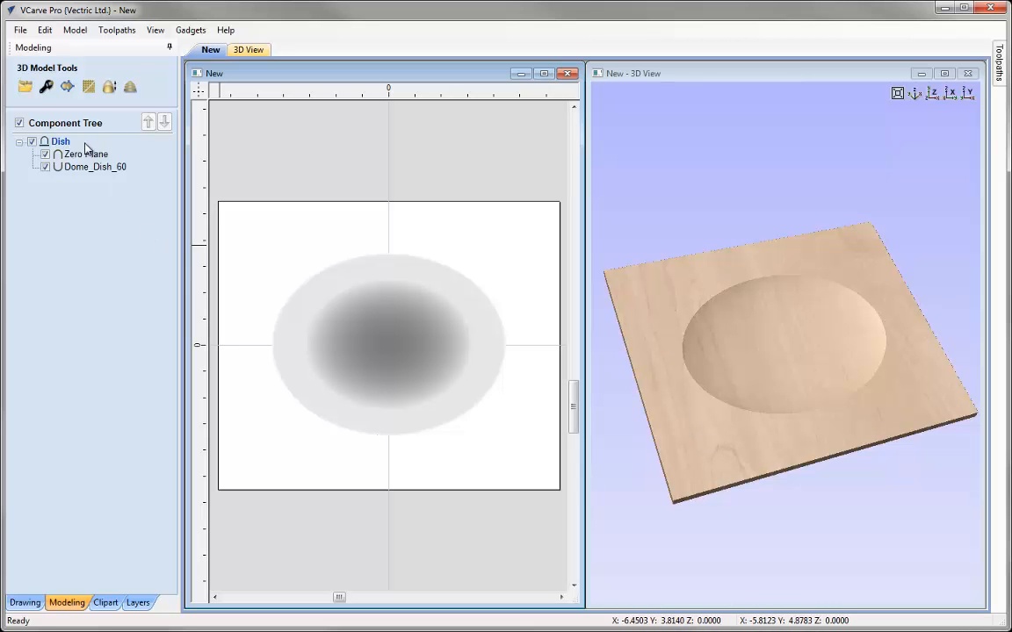
{"action": "left_click_drag", "start_coordinate": [83, 154], "coordinate": [83, 164]}
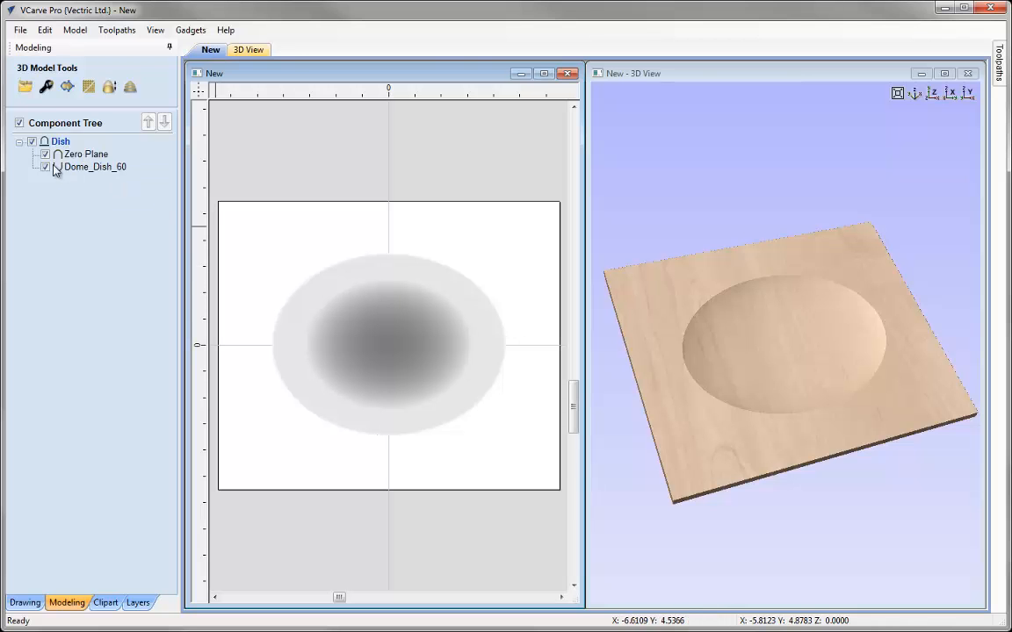
{"action": "left_click_drag", "start_coordinate": [753, 431], "coordinate": [754, 353]}
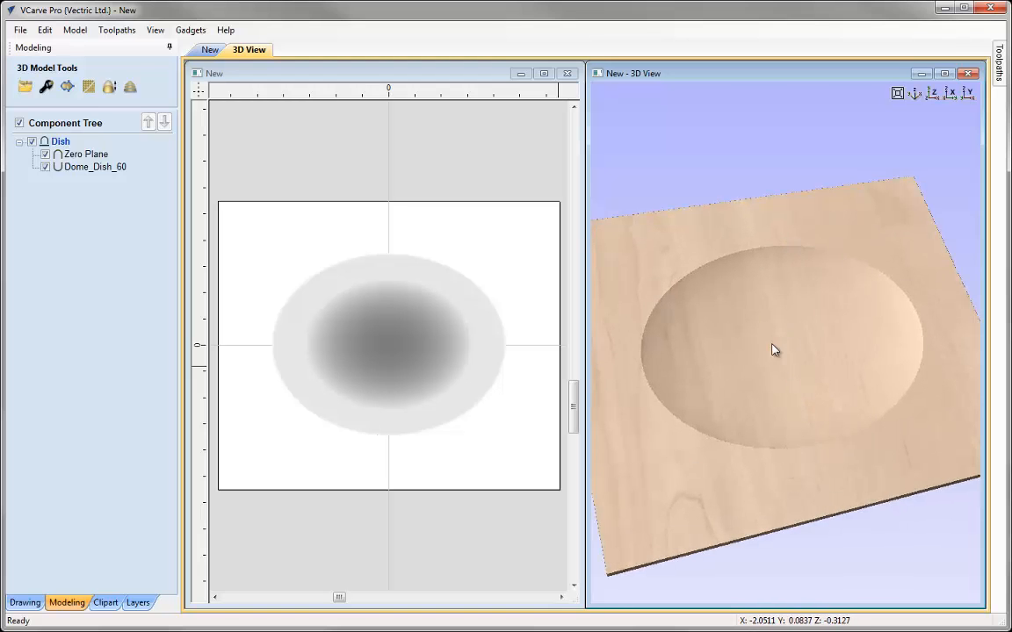
{"action": "scroll", "coordinate": [771, 188], "scroll_direction": "down", "scroll_amount": 5}
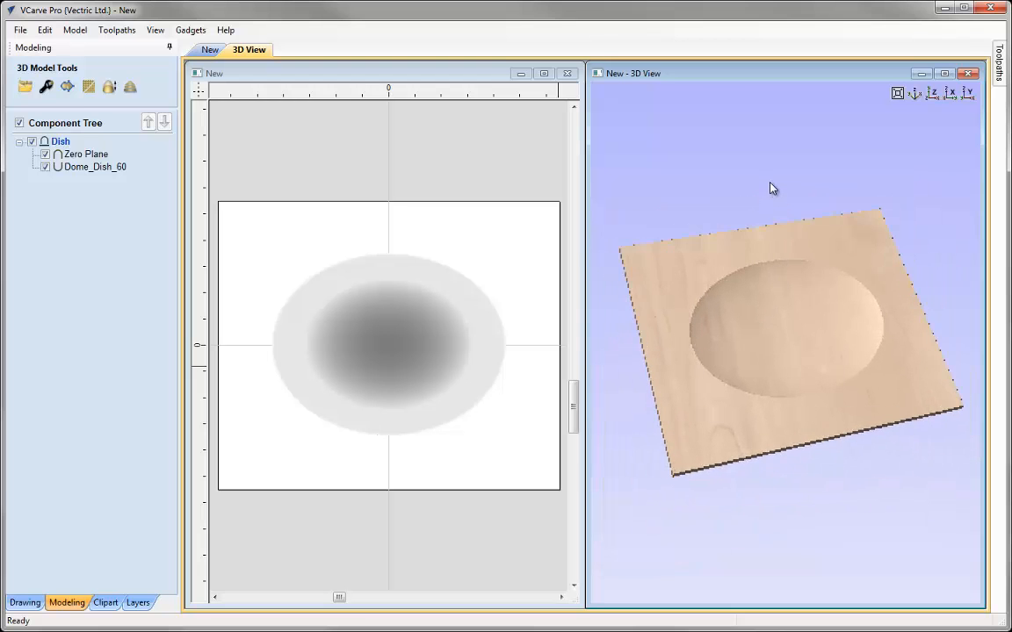
{"action": "scroll", "coordinate": [775, 193], "scroll_direction": "up", "scroll_amount": 3}
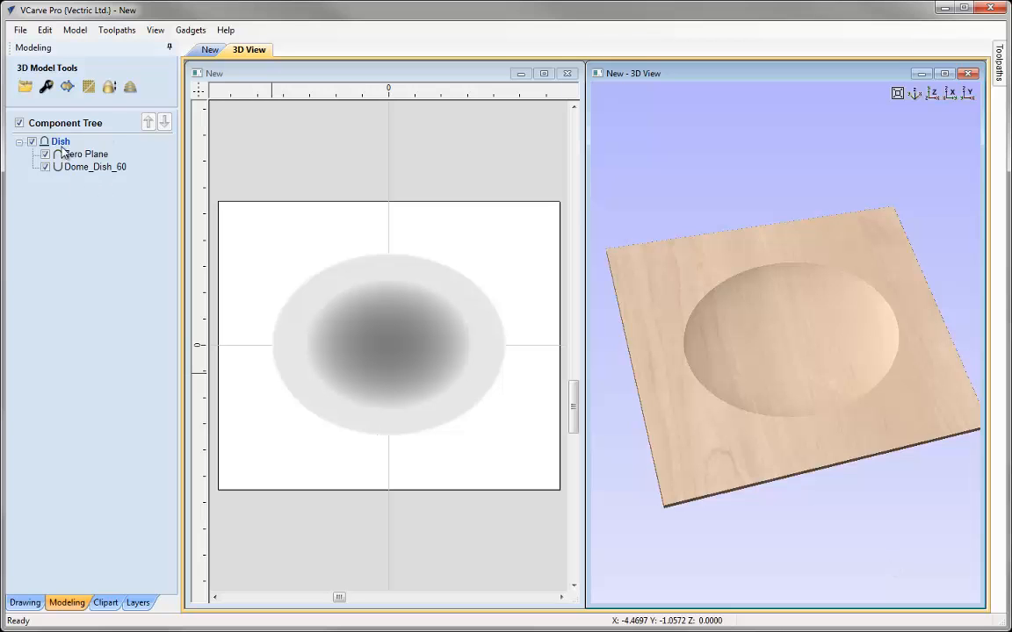
- Insert a new level in the component tree and rename it Dish Contents
{"action": "right_click", "coordinate": [60, 146]}
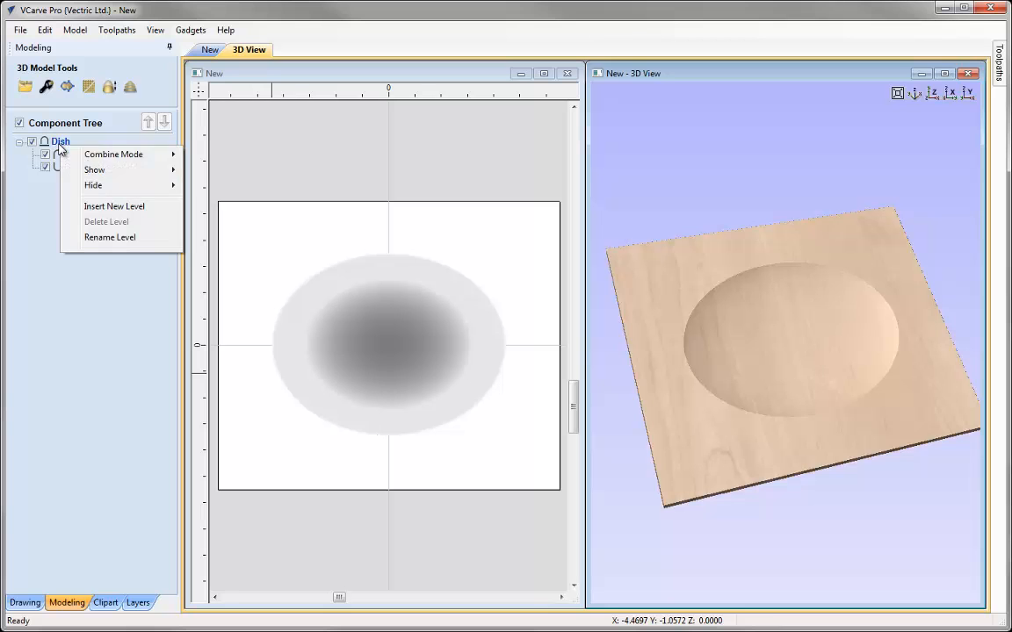
{"action": "left_click", "coordinate": [122, 212]}
{"action": "right_click", "coordinate": [70, 142]}
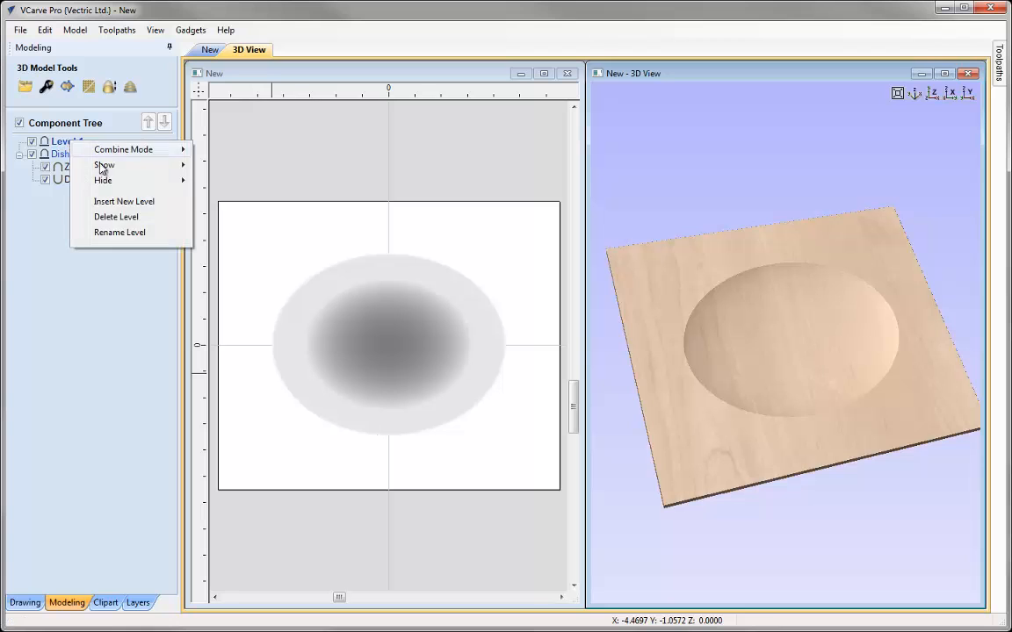
{"action": "left_click", "coordinate": [127, 233]}
{"action": "type", "text": "Dish Contents"}
{"action": "key", "text": "Return"}
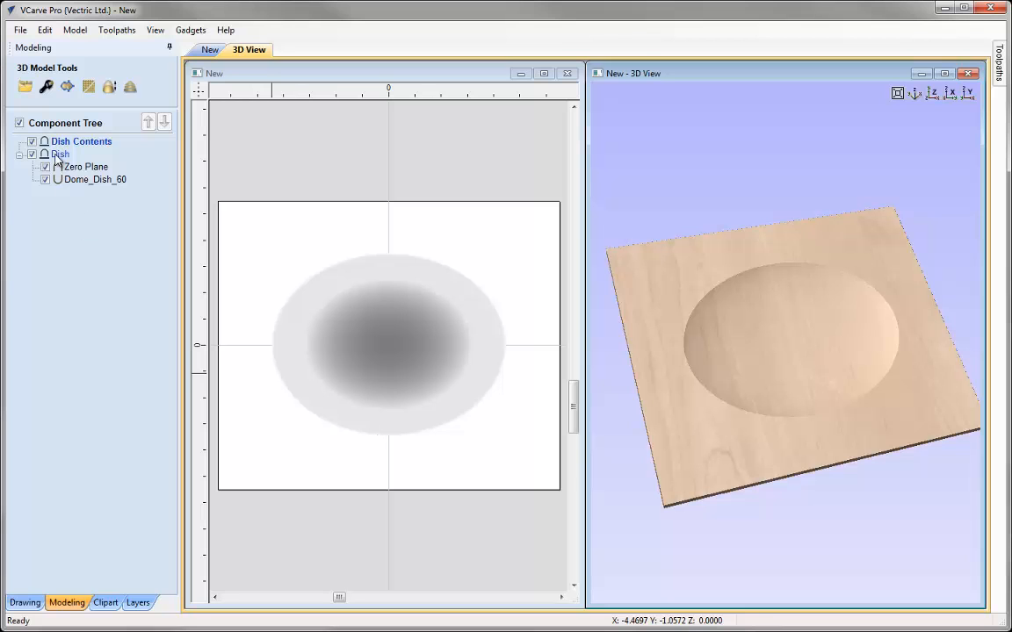
- Place the Wedding_Rings clipart from the Objects & People library folder into the dish
{"action": "left_click", "coordinate": [106, 603]}
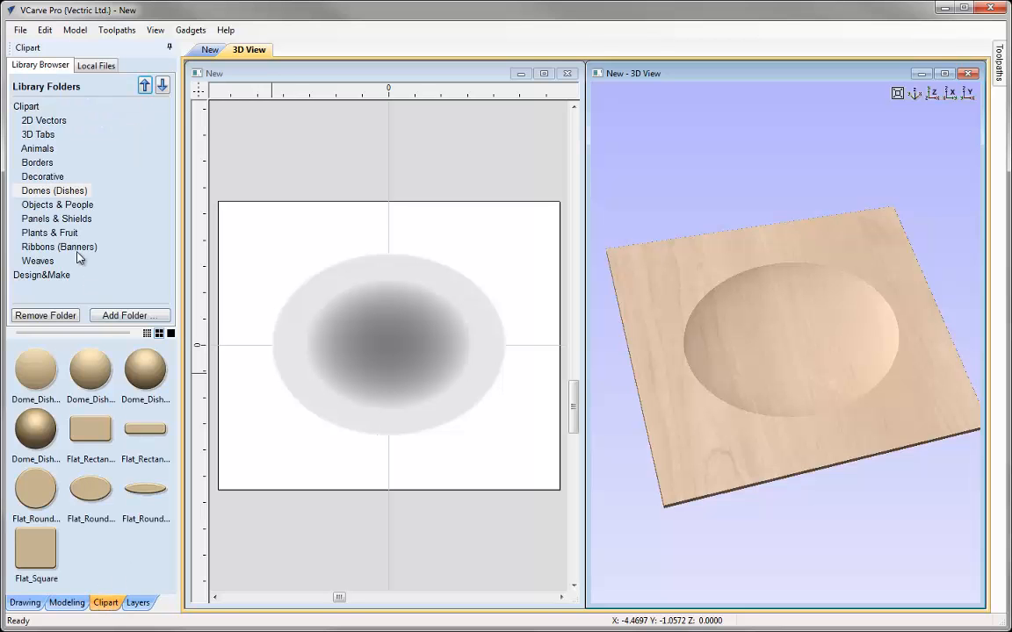
{"action": "left_click", "coordinate": [52, 204]}
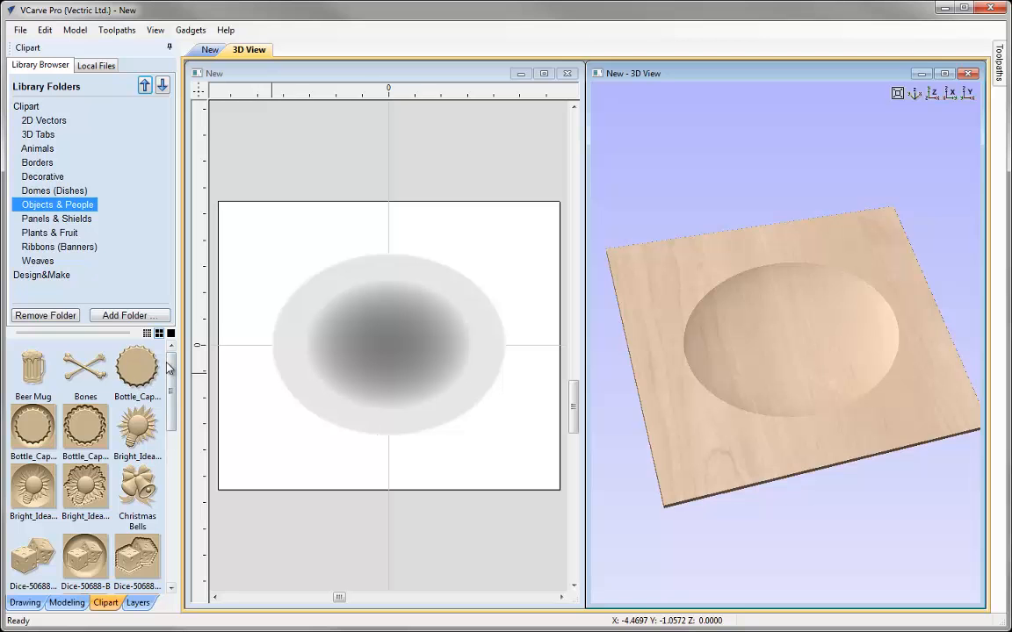
{"action": "left_click_drag", "start_coordinate": [171, 411], "coordinate": [170, 562]}
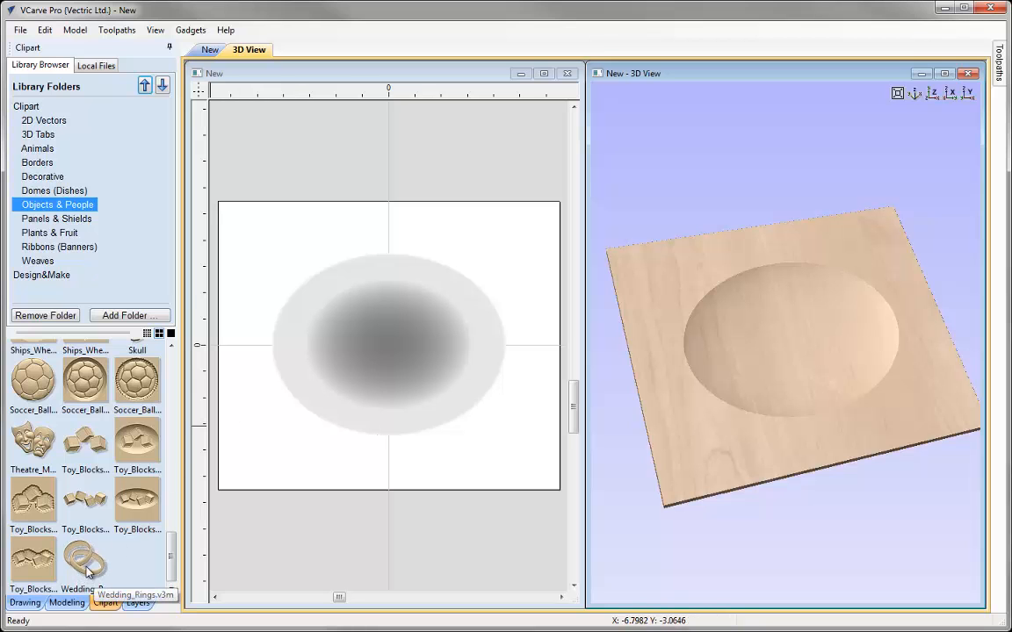
{"action": "left_click_drag", "start_coordinate": [87, 571], "coordinate": [791, 349]}
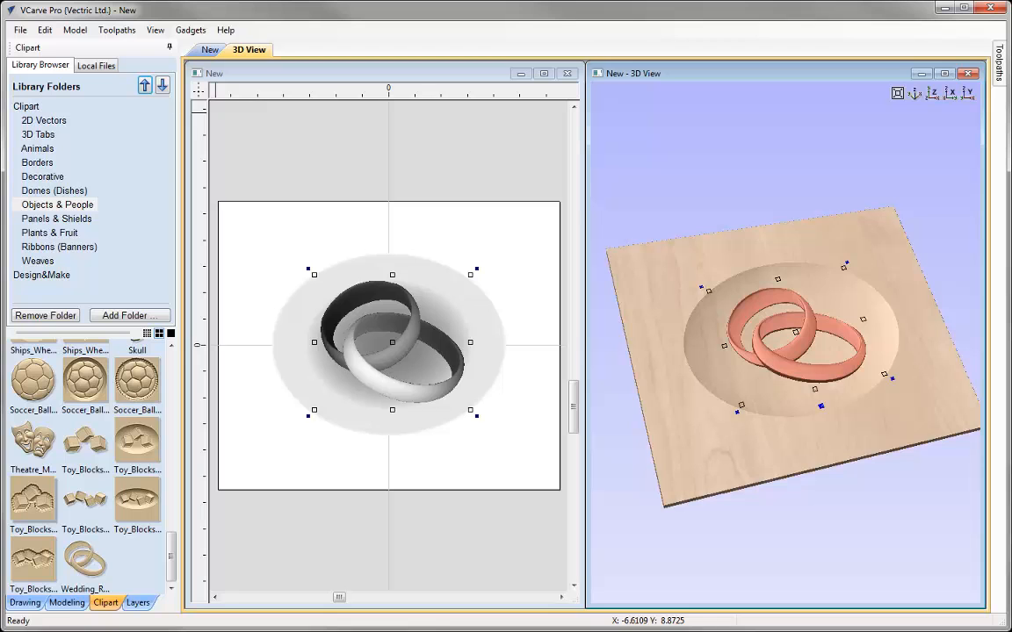
- Centre the wedding rings on the material both horizontally and vertically, and close the alignment tools
{"action": "left_click", "coordinate": [25, 602]}
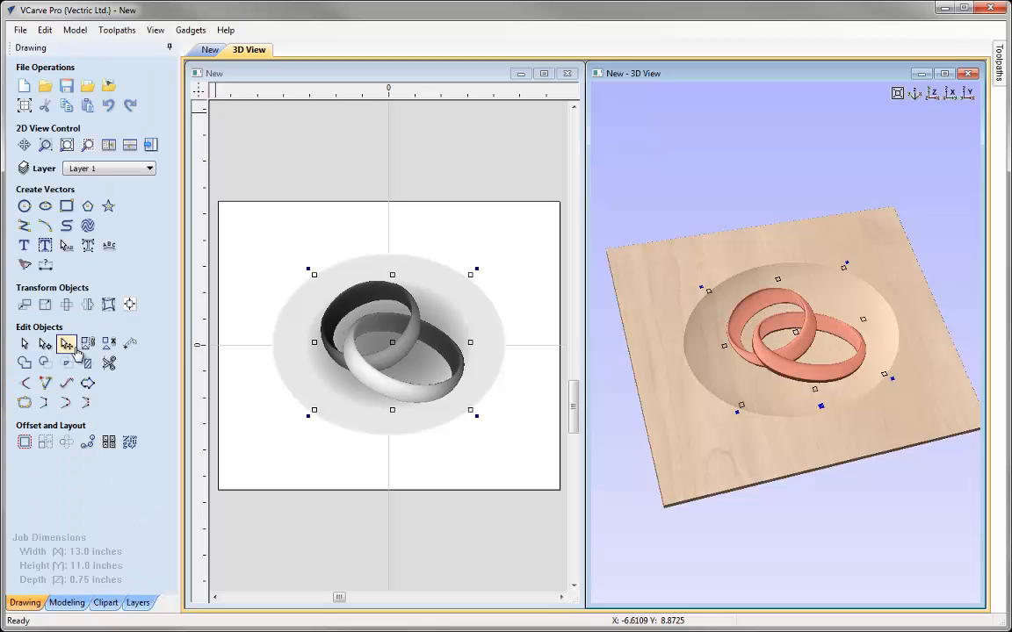
{"action": "left_click", "coordinate": [129, 303]}
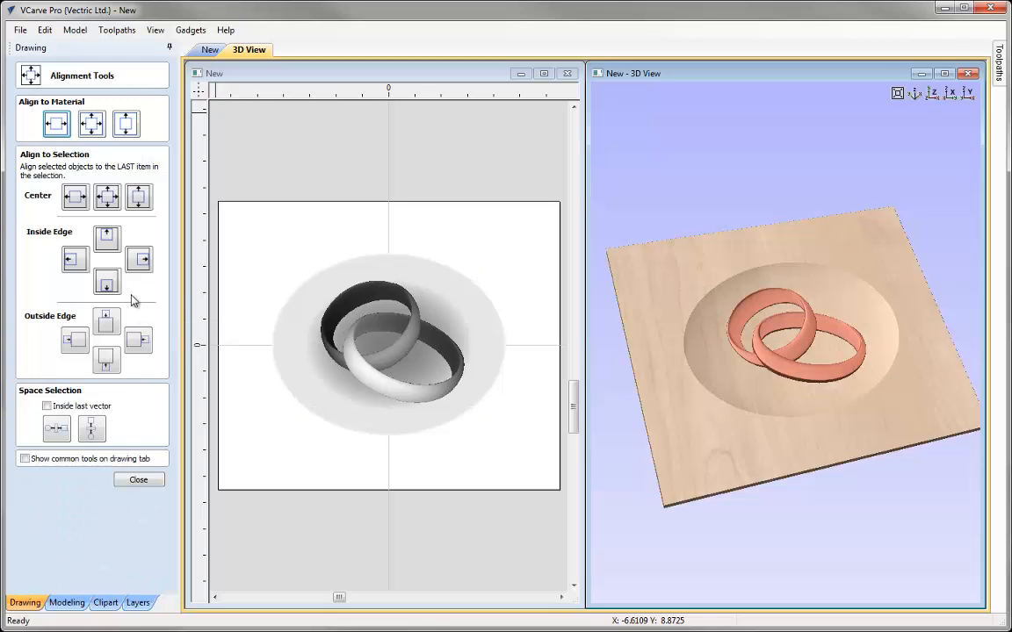
{"action": "left_click", "coordinate": [91, 120]}
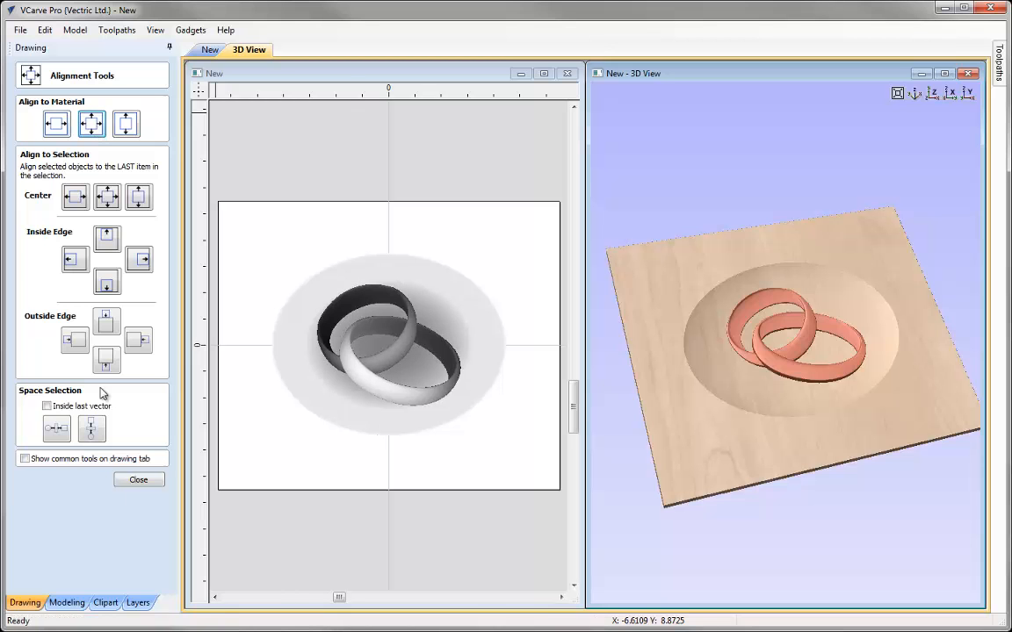
{"action": "left_click", "coordinate": [138, 481]}
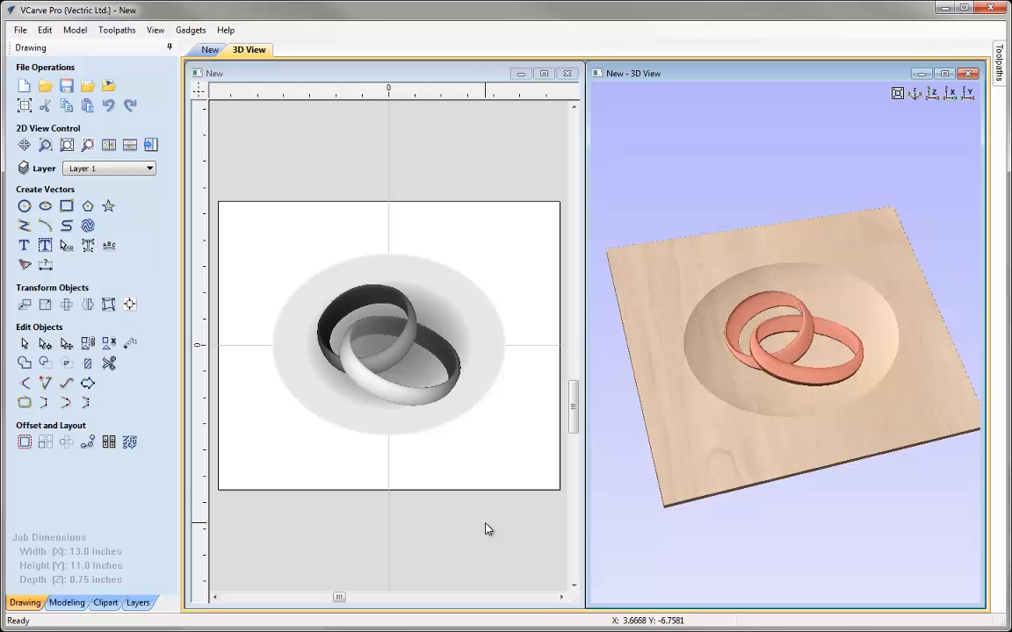
- Maximize the 3D view and enlarge the wedding rings from their centre to about 6.82 by 5.84 inches
{"action": "left_click", "coordinate": [944, 74]}
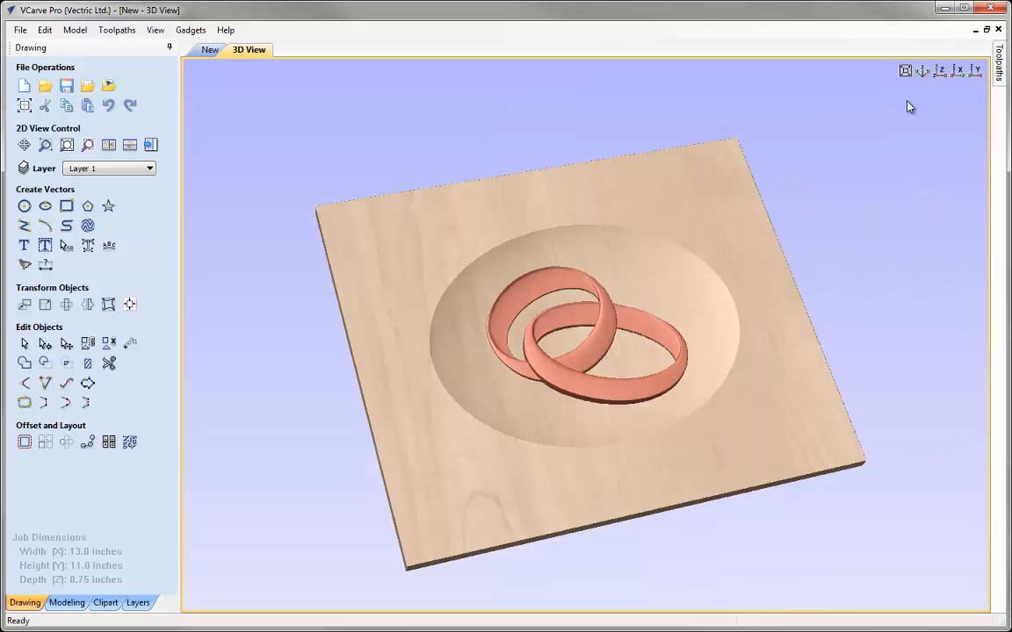
{"action": "left_click_drag", "start_coordinate": [700, 442], "coordinate": [628, 488]}
{"action": "scroll", "coordinate": [628, 488], "scroll_direction": "up", "scroll_amount": 4}
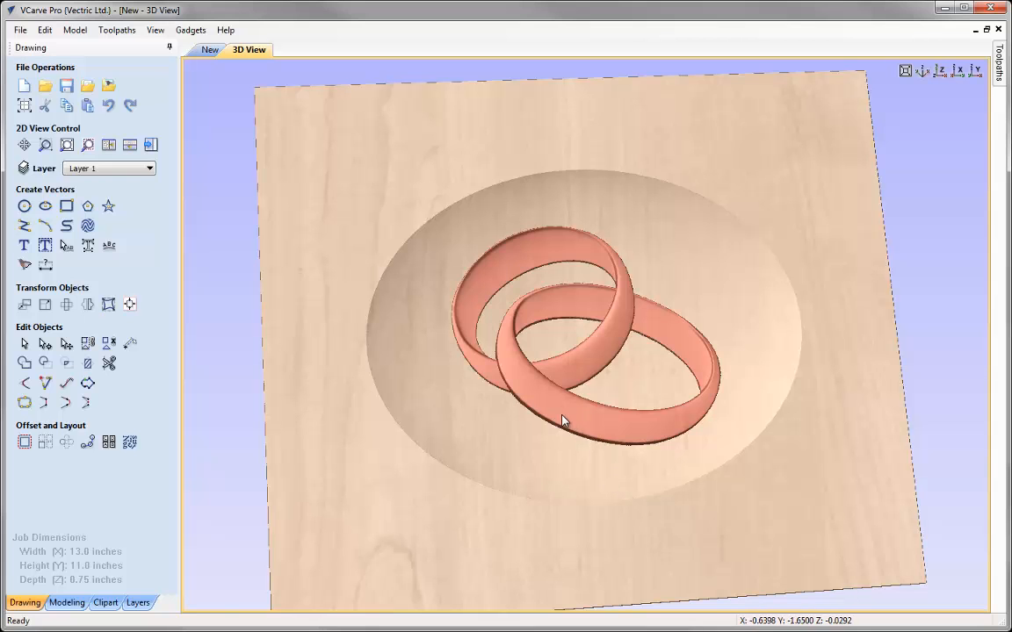
{"action": "left_click", "coordinate": [573, 483]}
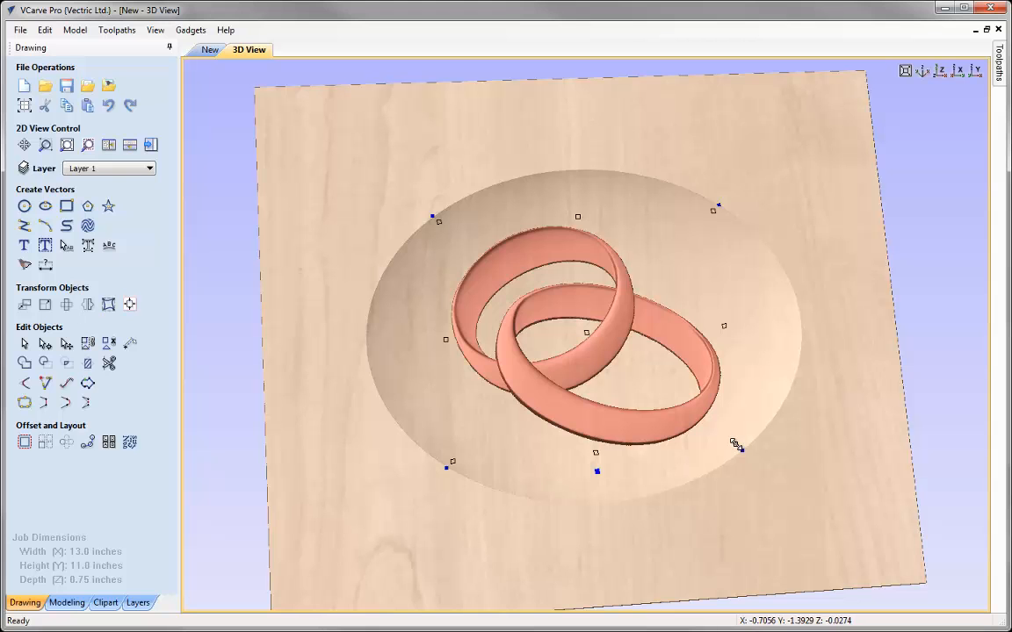
{"action": "key", "text": "Escape"}
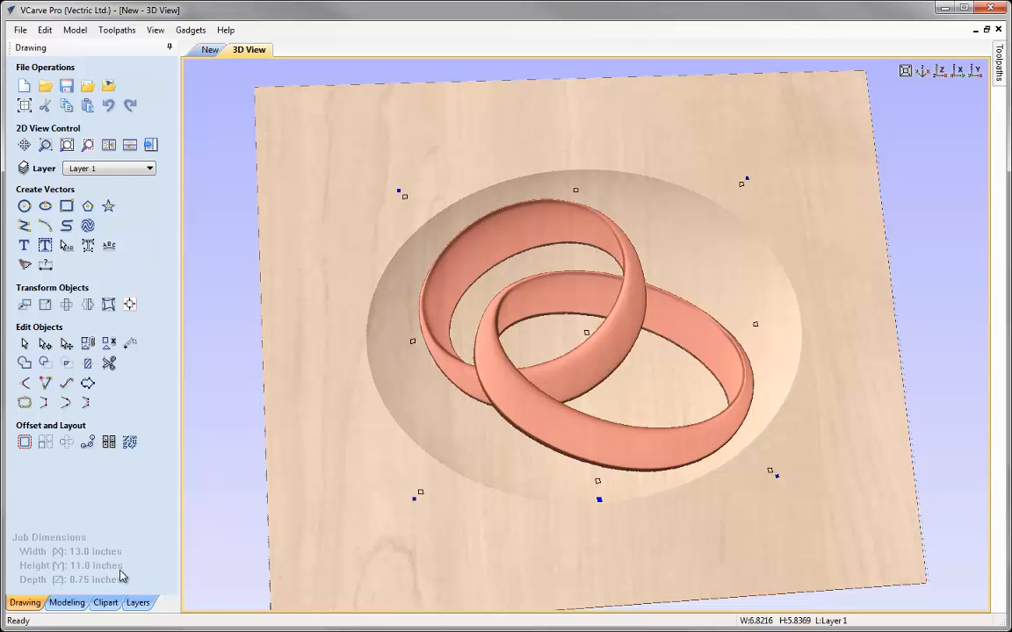
- Set the shape height of the Wedding_Rings component to 0.37 inches and close its properties
{"action": "left_click", "coordinate": [78, 601]}
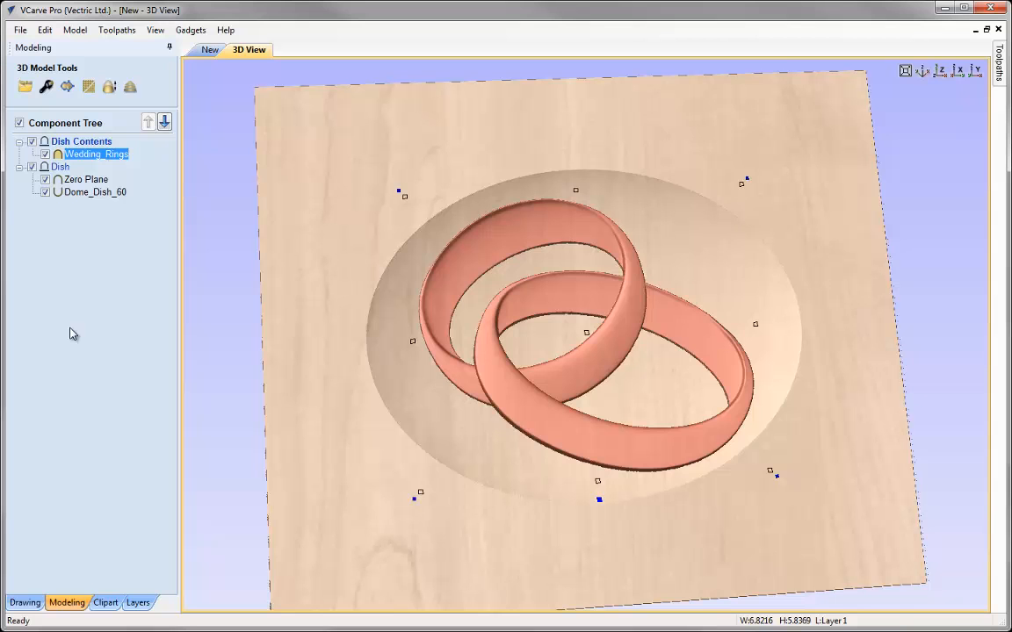
{"action": "mouse_move", "coordinate": [69, 160]}
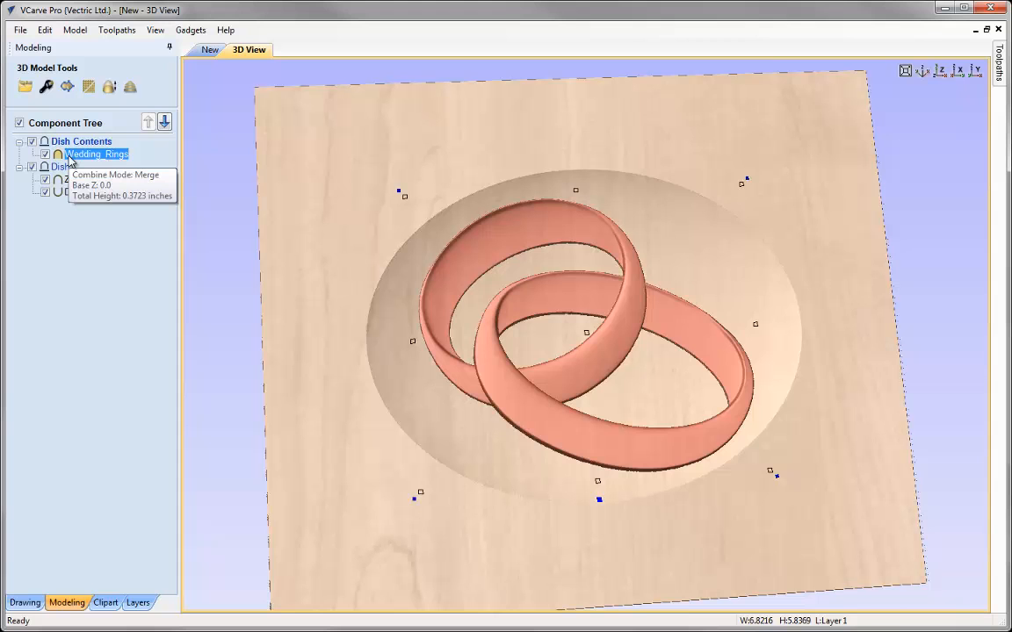
{"action": "left_click", "coordinate": [46, 86]}
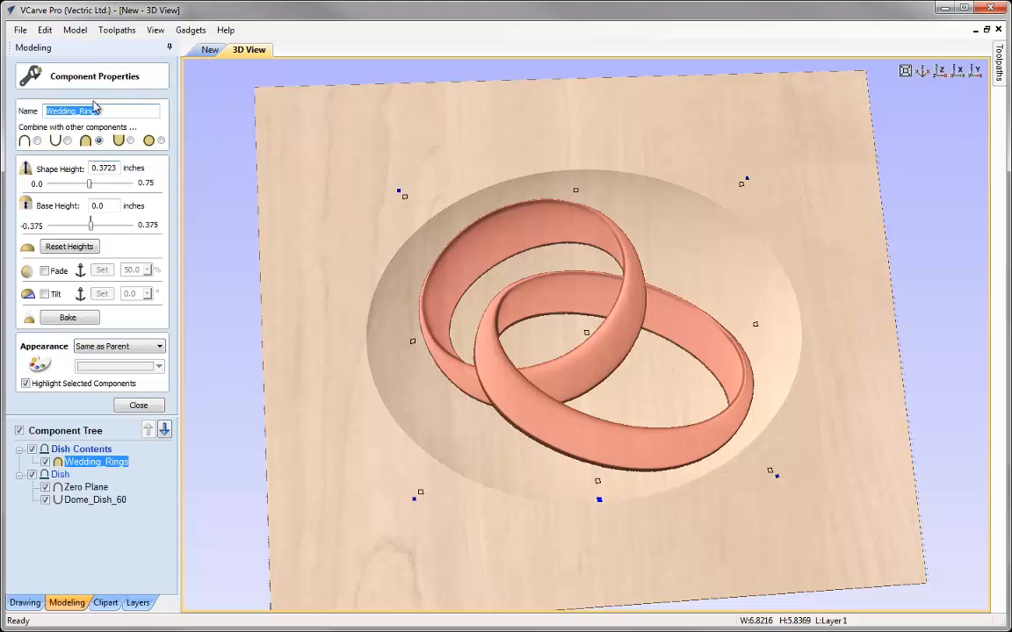
{"action": "left_click_drag", "start_coordinate": [100, 168], "coordinate": [138, 175]}
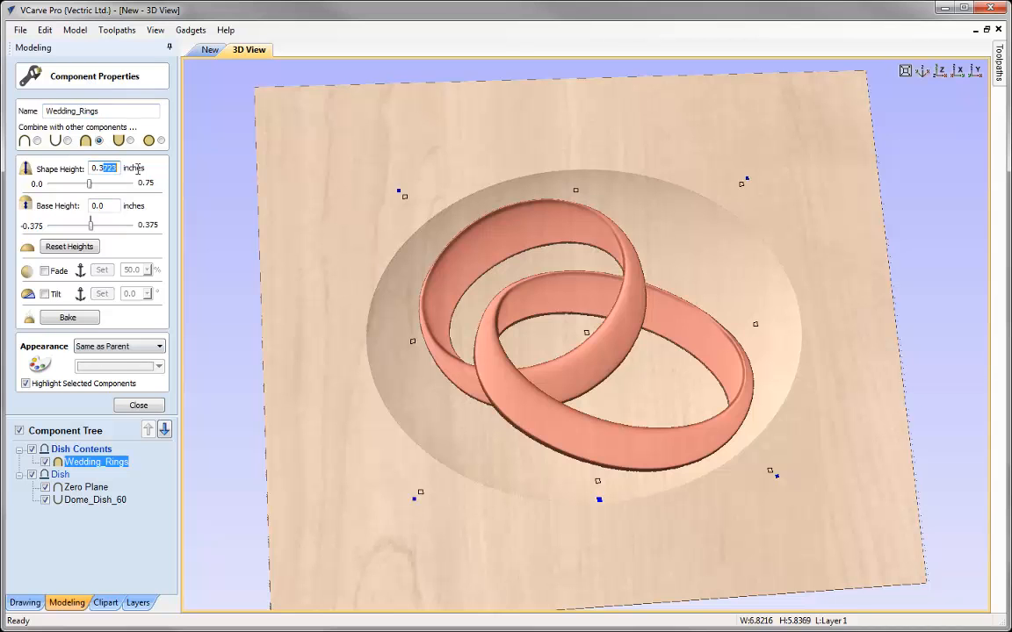
{"action": "type", "text": "7"}
{"action": "left_click", "coordinate": [141, 405]}
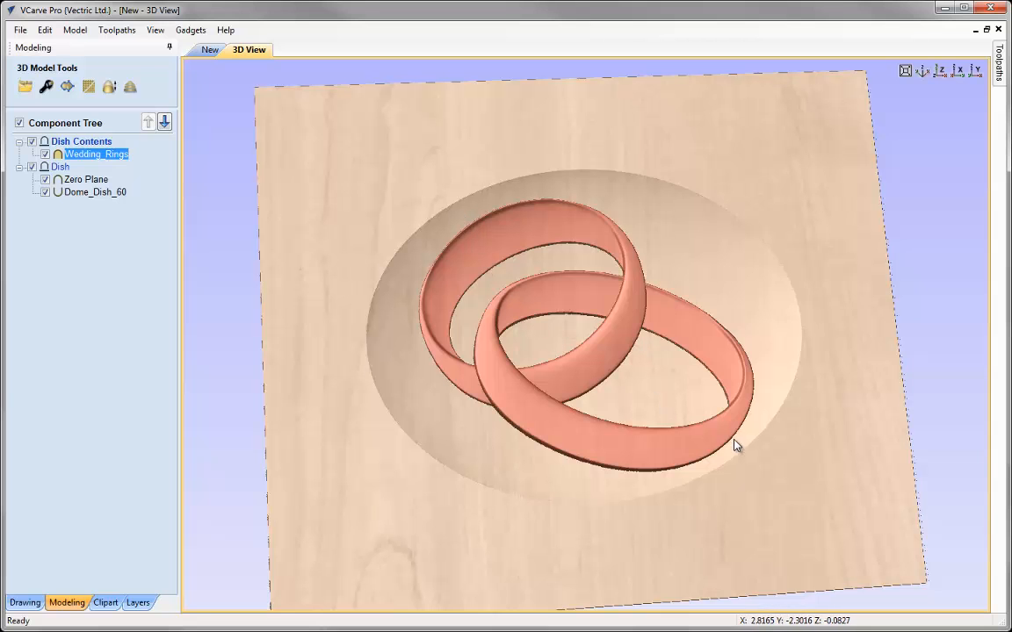
- Examine from the side how far the rings rise above the surface, and check the model's Z range in Scale Model Height
{"action": "left_click_drag", "start_coordinate": [621, 562], "coordinate": [662, 289]}
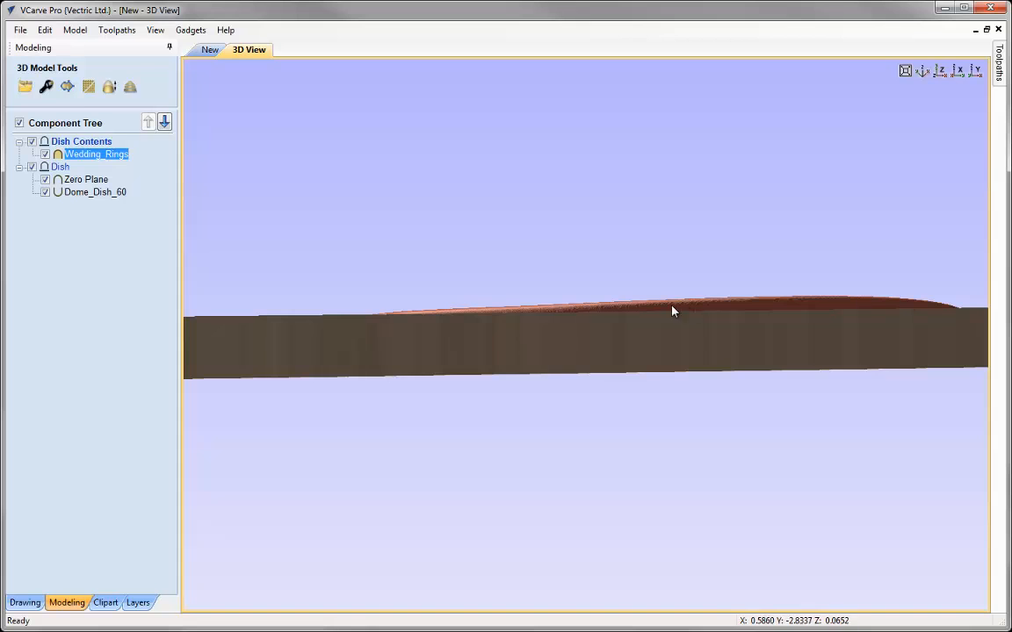
{"action": "left_click", "coordinate": [922, 77]}
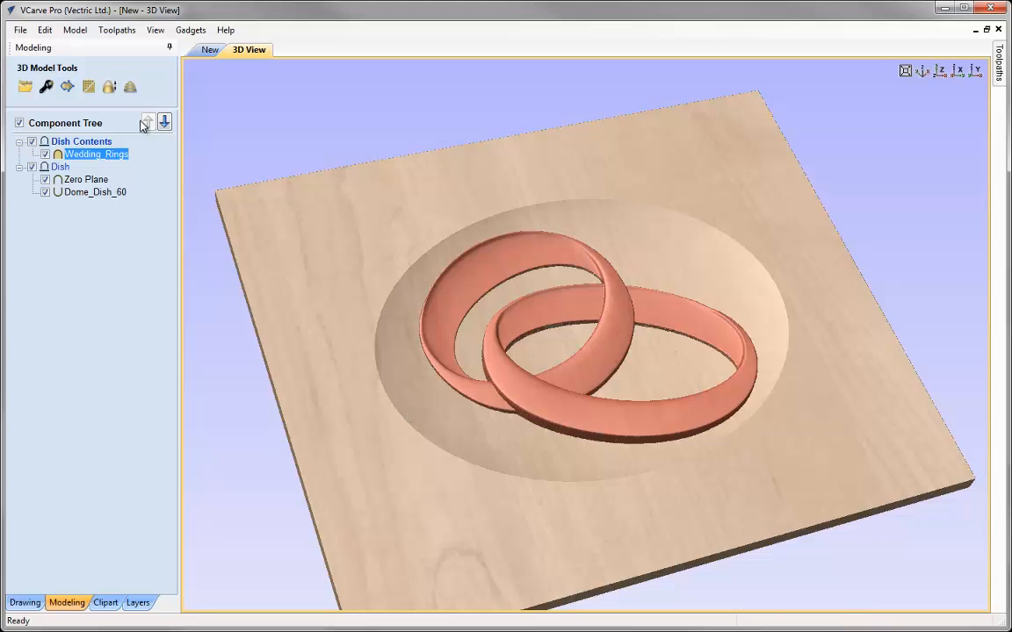
{"action": "left_click", "coordinate": [109, 88]}
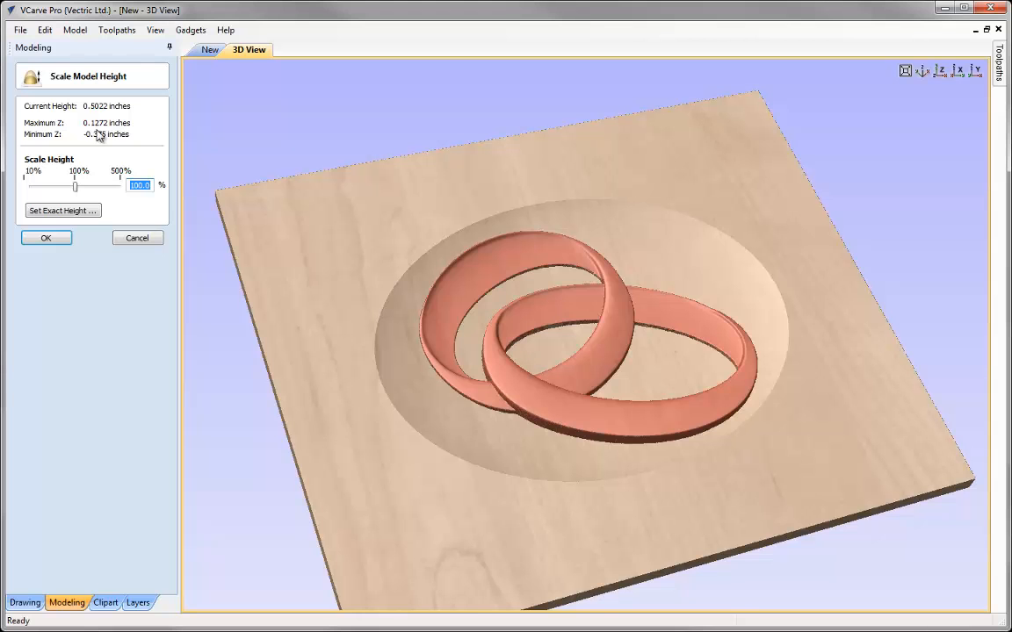
{"action": "left_click", "coordinate": [48, 239]}
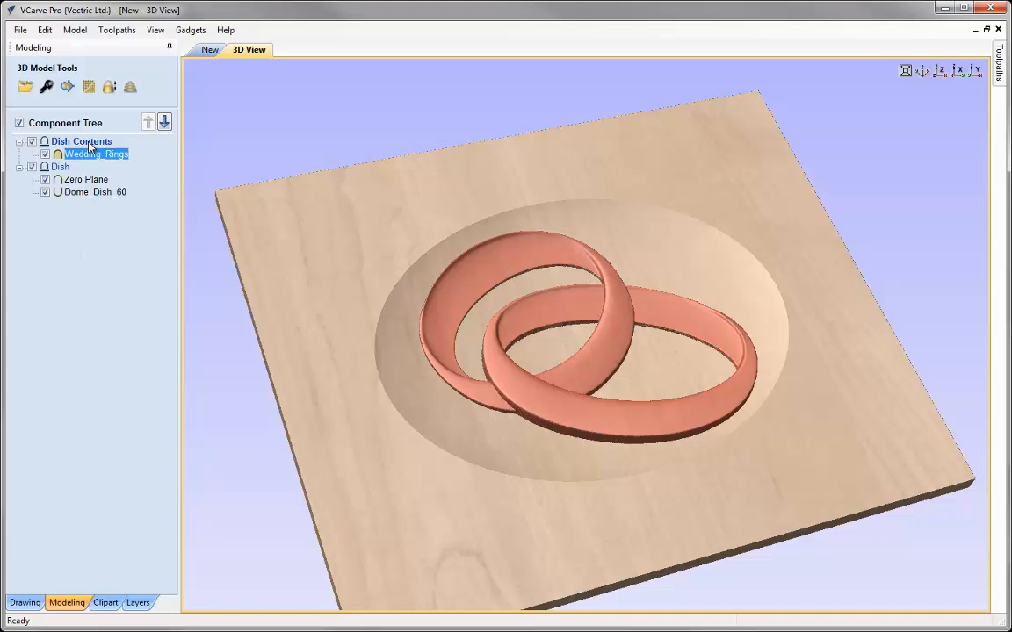
- Reorder the component tree so Dish sits above Dish Contents, and insert a new level between them
{"action": "left_click_drag", "start_coordinate": [88, 211], "coordinate": [59, 178]}
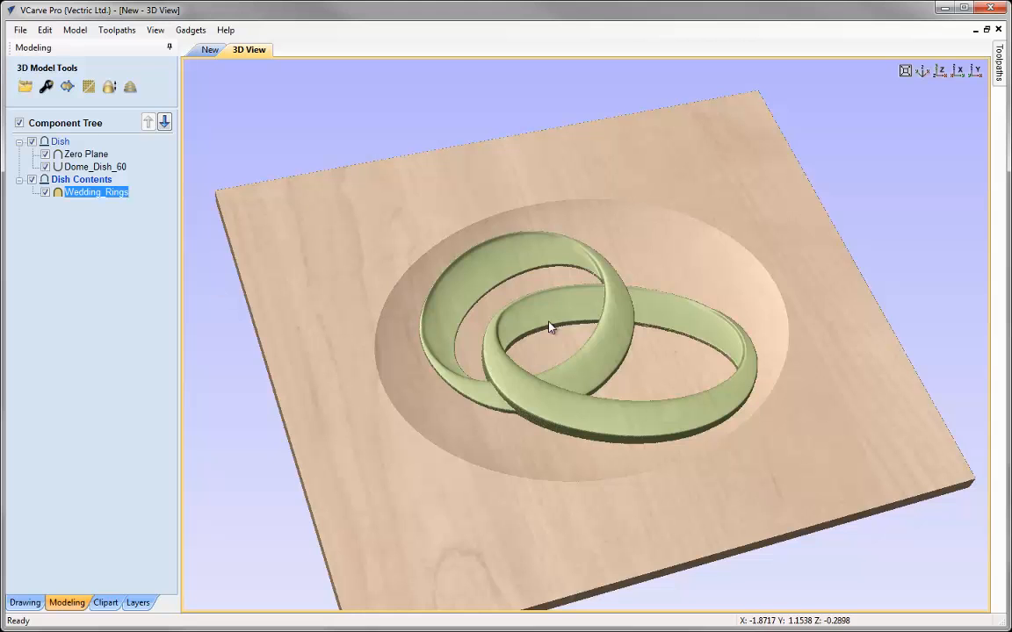
{"action": "left_click", "coordinate": [208, 358]}
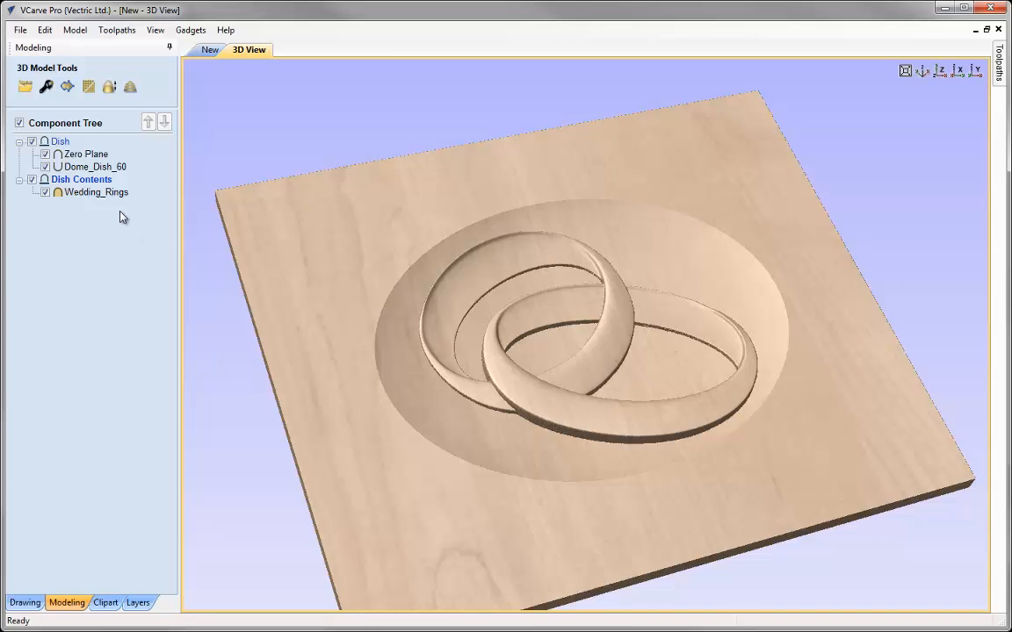
{"action": "right_click", "coordinate": [68, 181]}
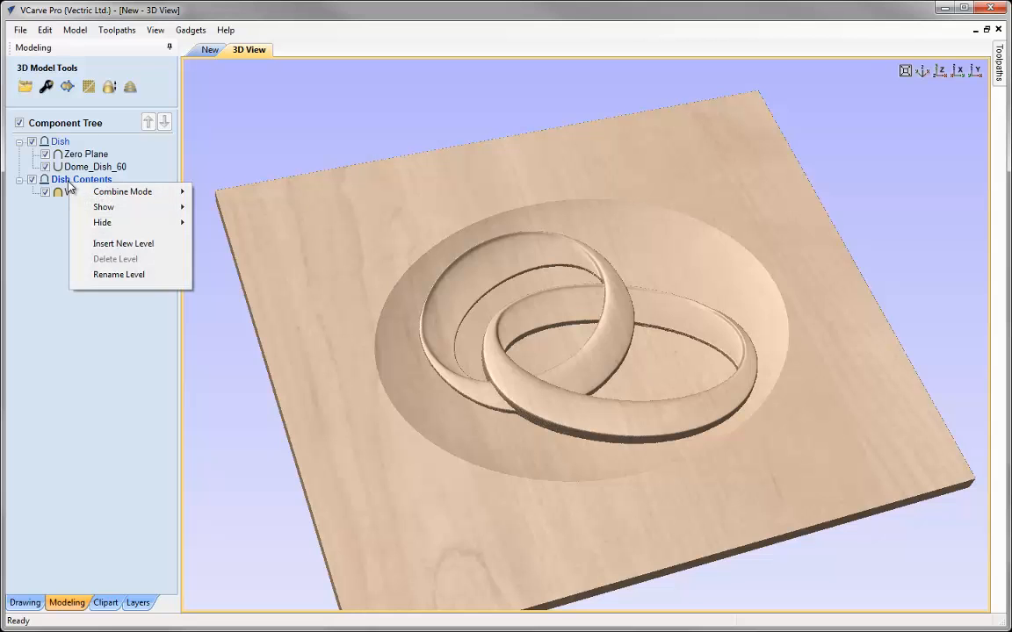
{"action": "left_click", "coordinate": [127, 244]}
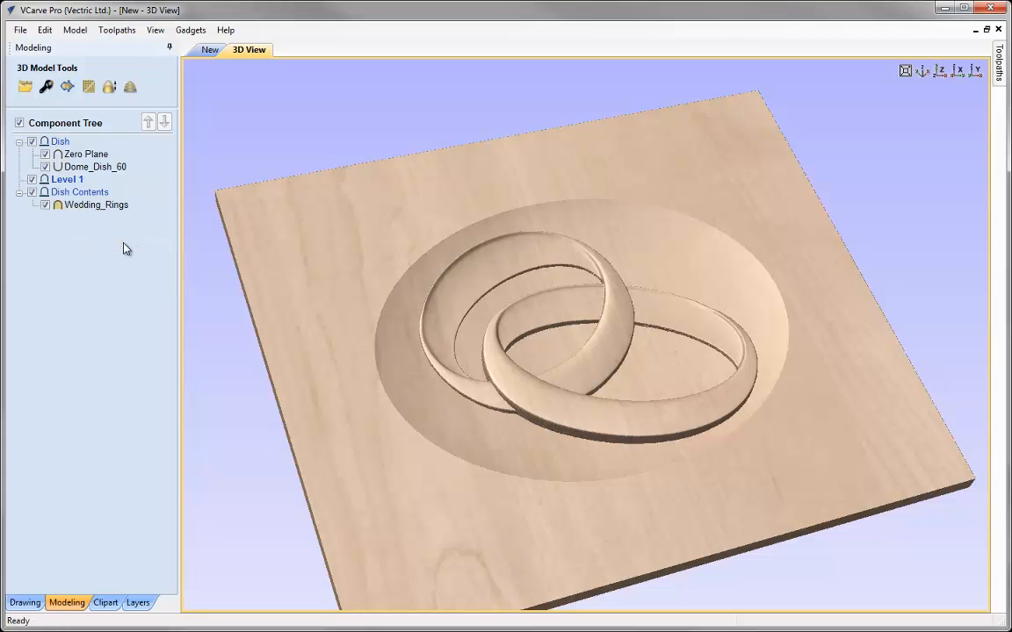
- Rename the newly inserted level between Dish and Dish Contents as Multiply
{"action": "right_click", "coordinate": [67, 182]}
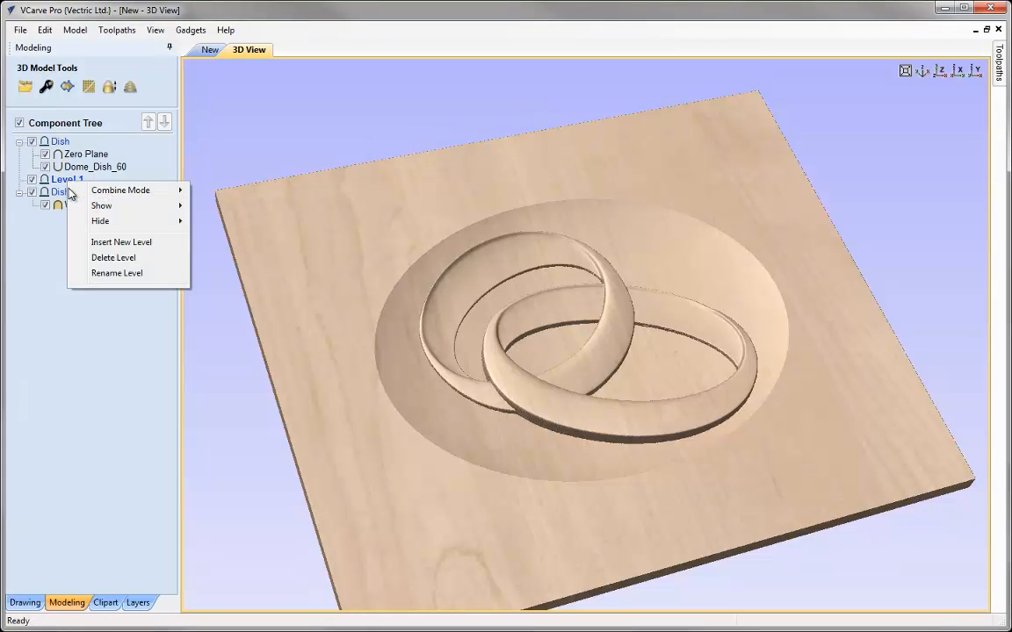
{"action": "left_click", "coordinate": [115, 273]}
{"action": "type", "text": "Multiply"}
{"action": "key", "text": "Return"}
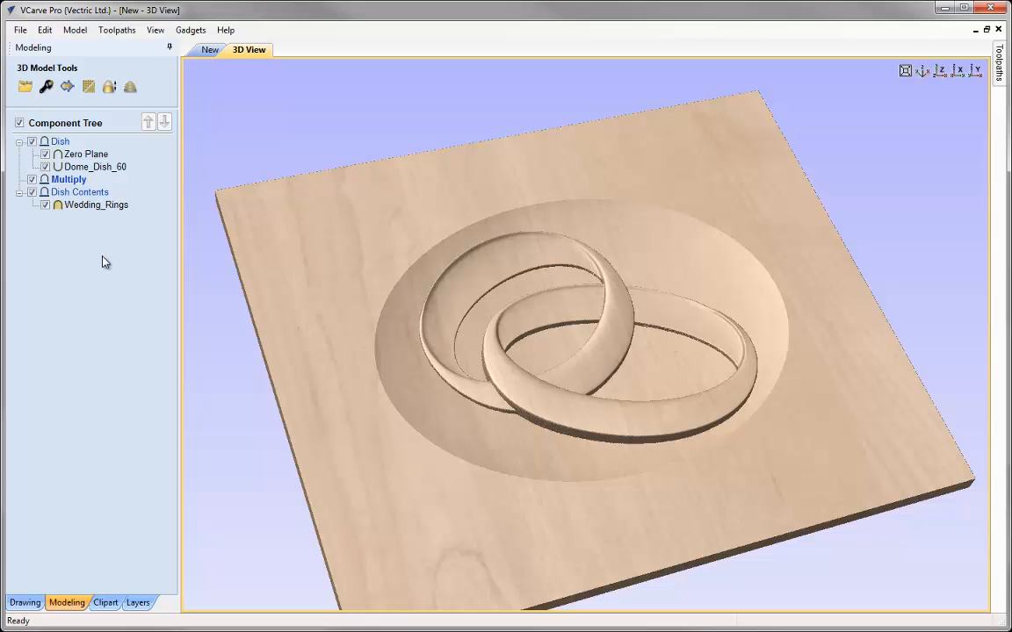
- Duplicate the Zero Plane and Dome_Dish_60 components of the Dish level and move the copies into the Multiply level
{"action": "left_click", "coordinate": [88, 153]}
{"action": "left_click", "coordinate": [99, 167], "text": "ctrl"}
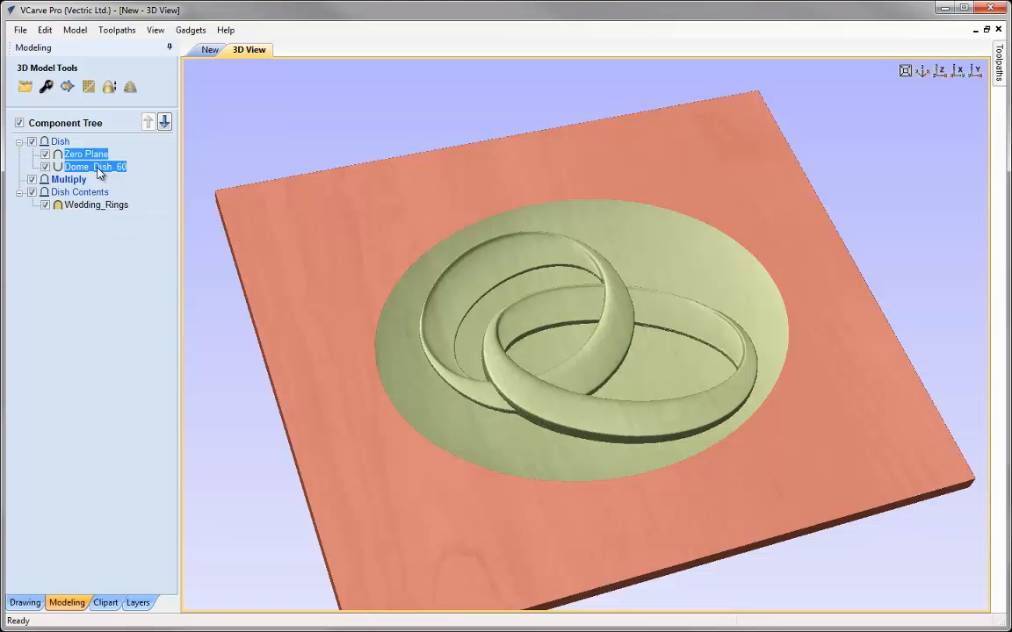
{"action": "right_click", "coordinate": [99, 173]}
{"action": "left_click", "coordinate": [129, 215]}
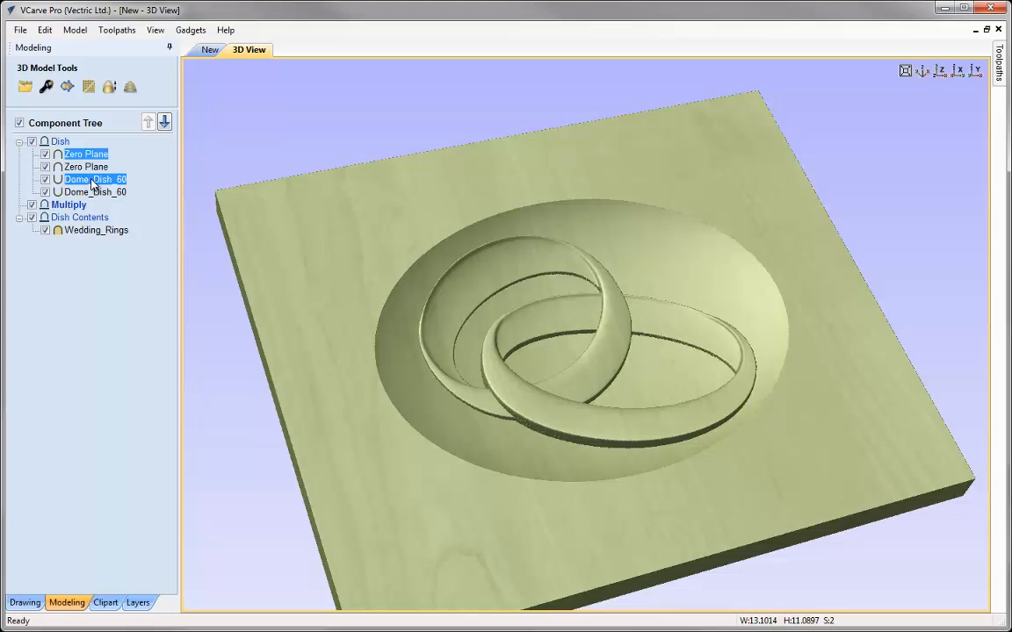
{"action": "mouse_move", "coordinate": [89, 184]}
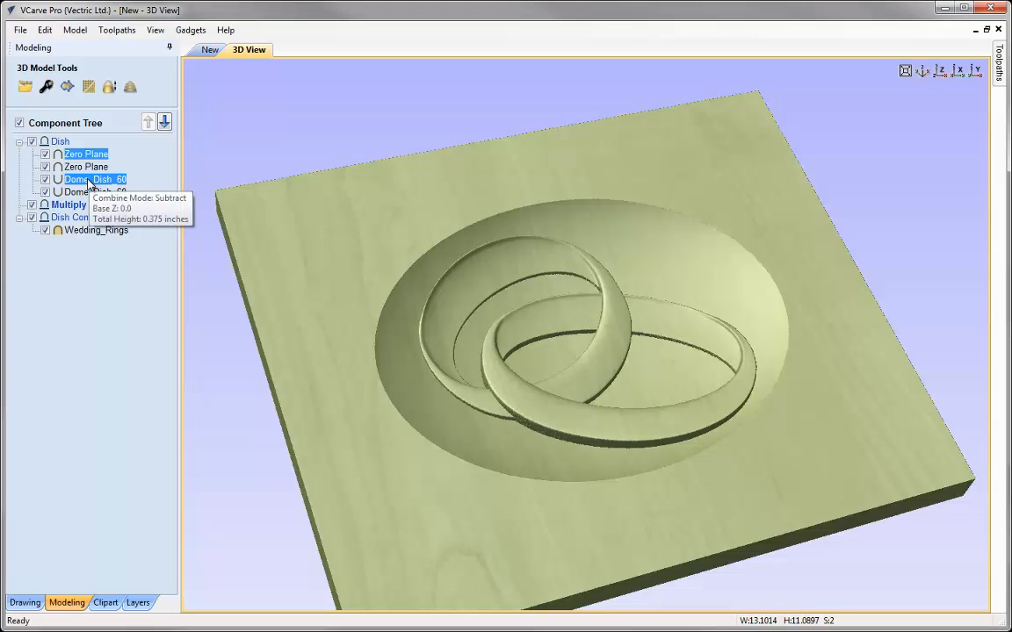
{"action": "left_click_drag", "start_coordinate": [88, 181], "coordinate": [90, 219]}
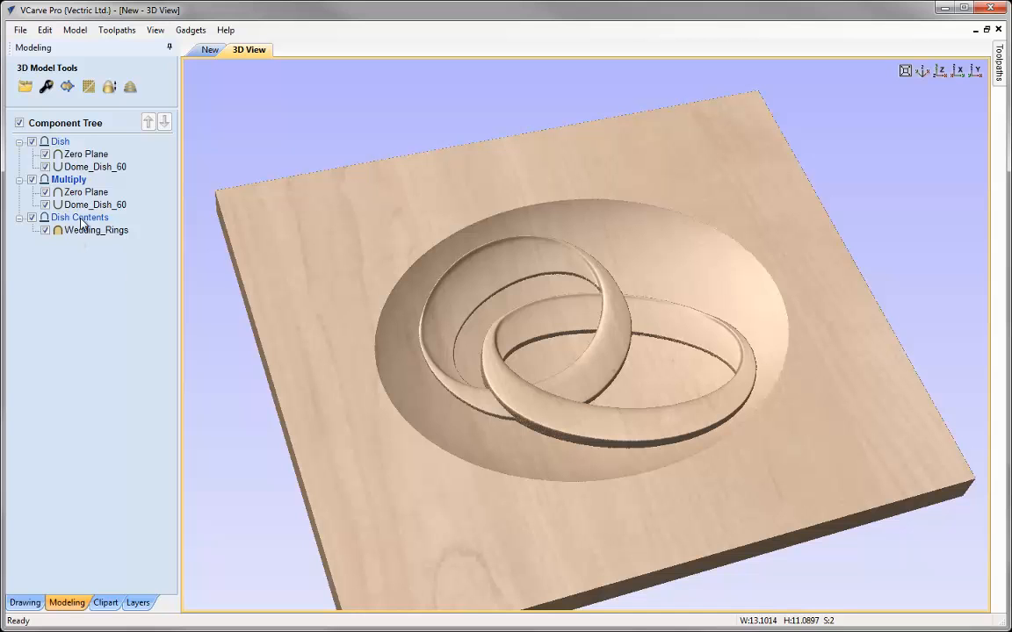
- Hide the Dish and Dish Contents levels, leaving only the Multiply level displayed
{"action": "mouse_move", "coordinate": [70, 159]}
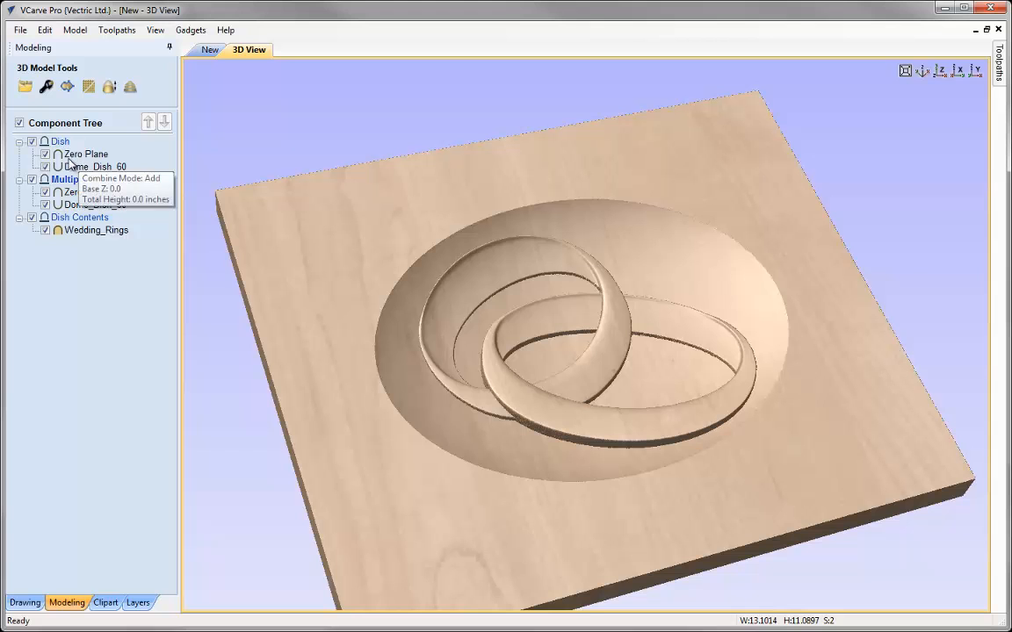
{"action": "left_click", "coordinate": [31, 141]}
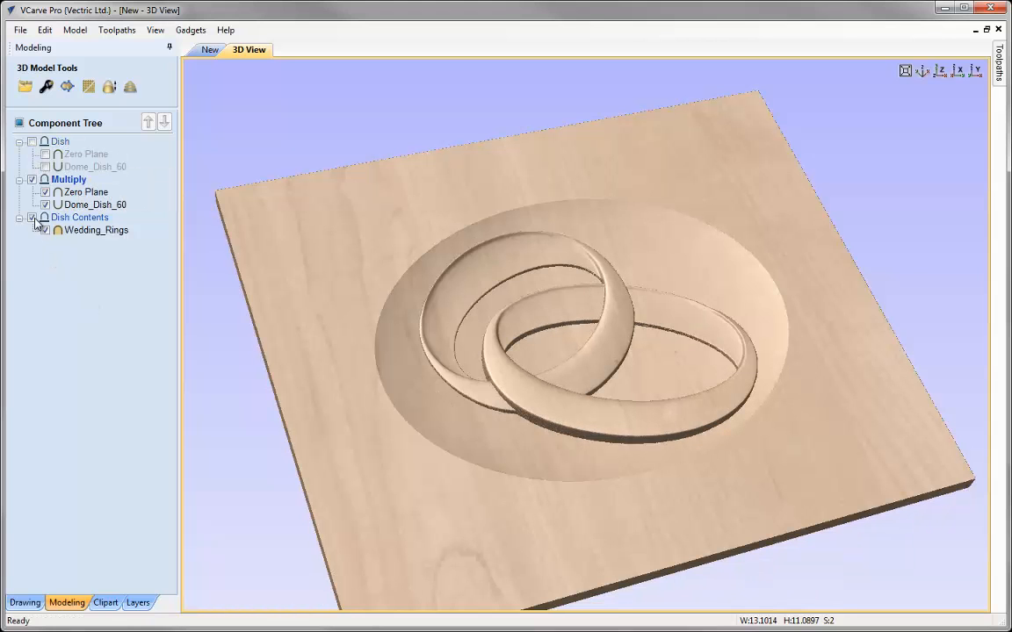
{"action": "mouse_move", "coordinate": [34, 218]}
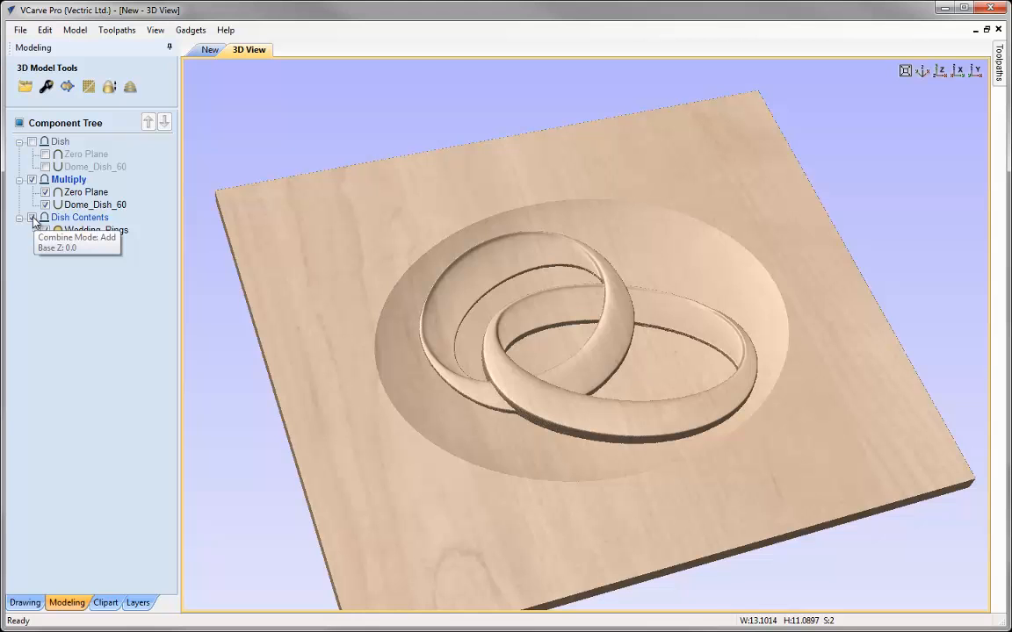
{"action": "left_click", "coordinate": [32, 218]}
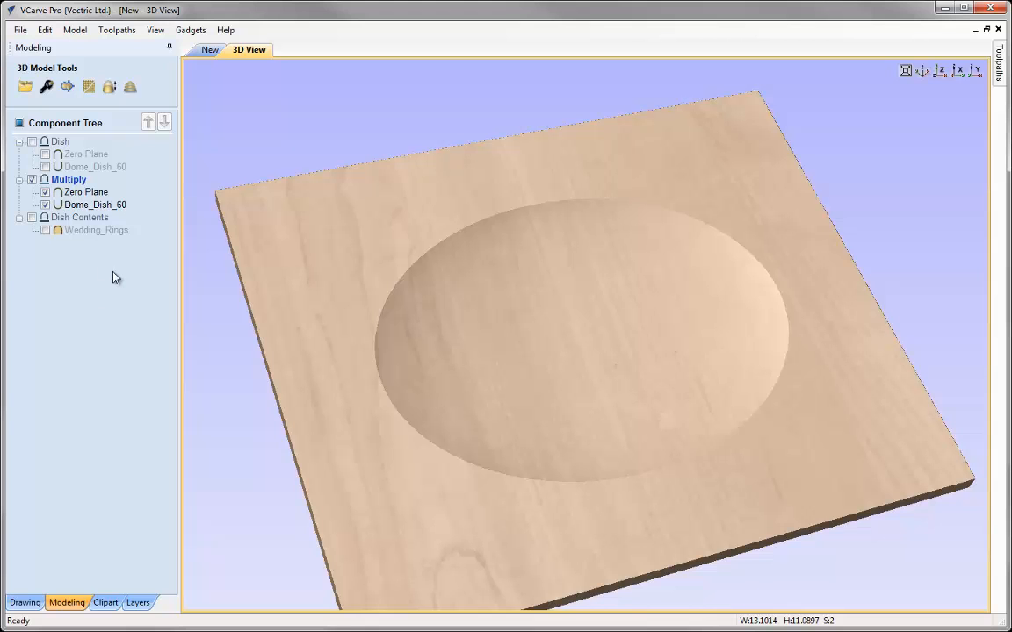
- Change the Multiply level's Dome_Dish_60 to Add combine mode with a shape height of 1 inch, and close its properties
{"action": "left_click", "coordinate": [79, 205]}
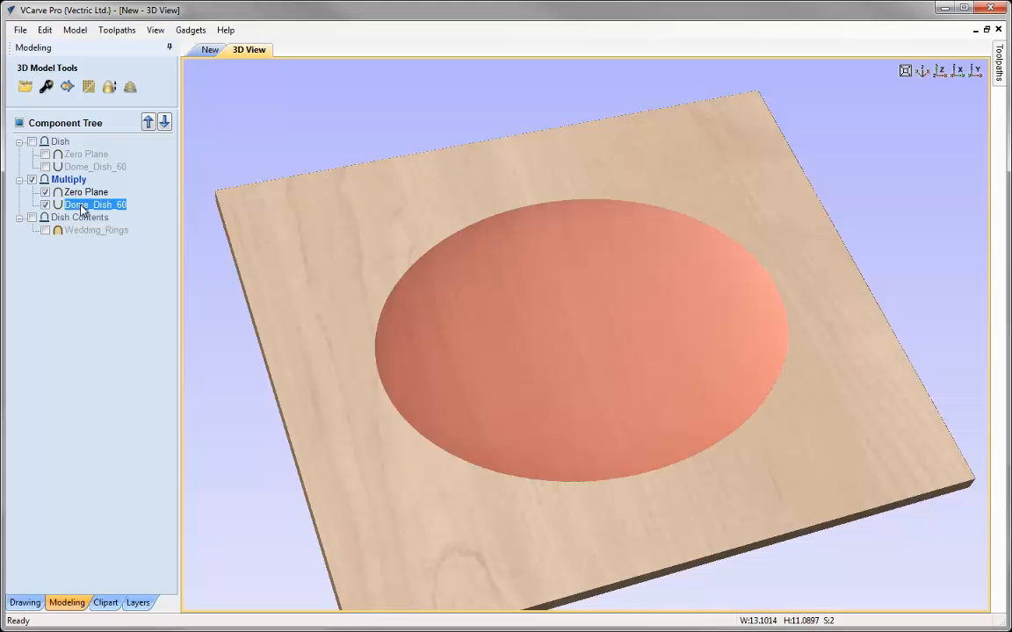
{"action": "left_click", "coordinate": [46, 86]}
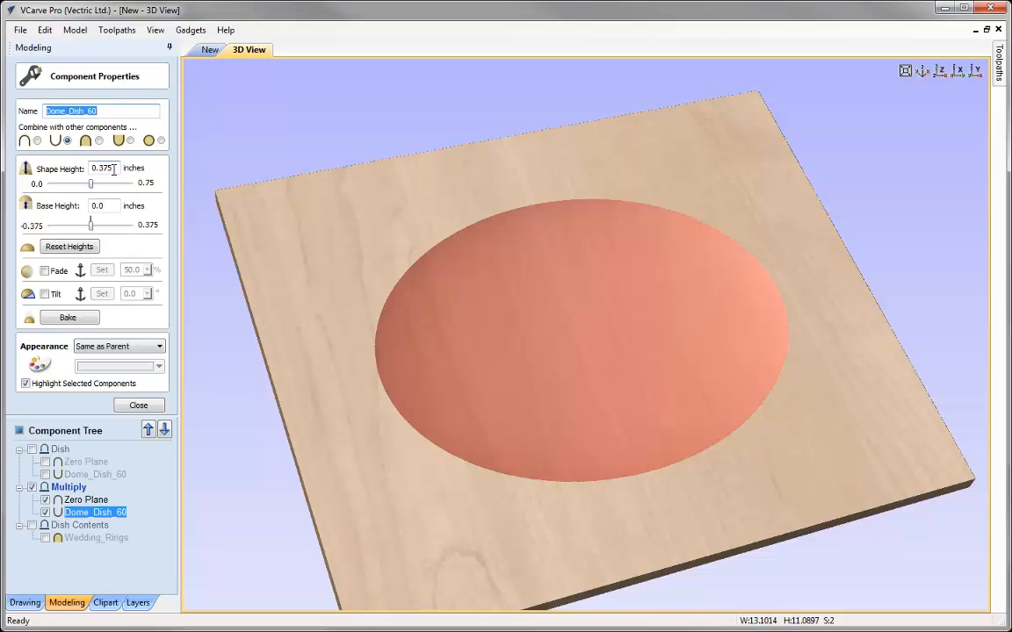
{"action": "left_click", "coordinate": [37, 140]}
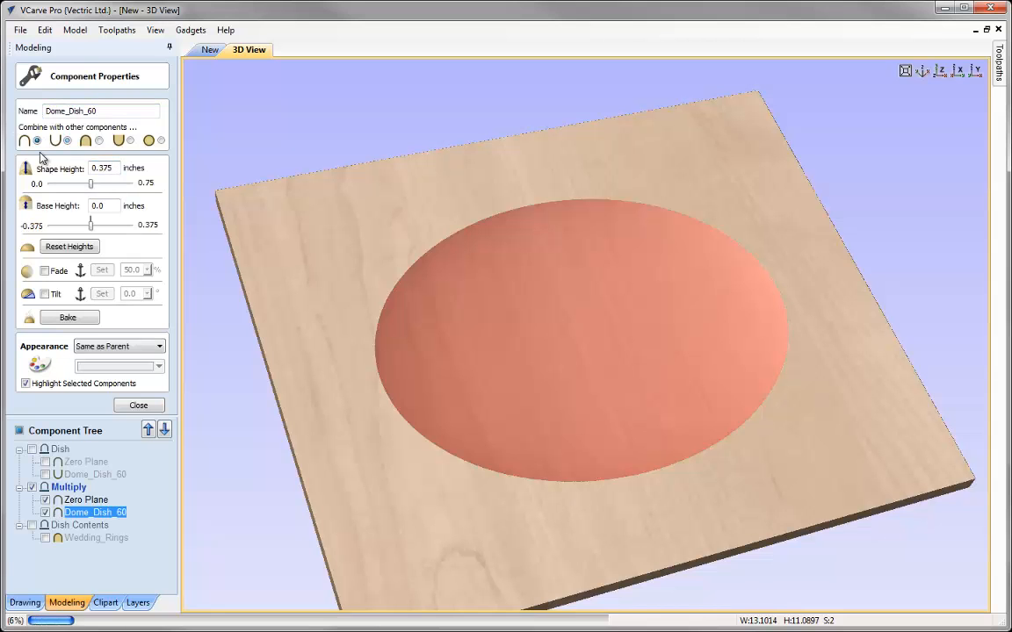
{"action": "left_click_drag", "start_coordinate": [114, 167], "coordinate": [78, 168]}
{"action": "key", "text": "BackSpace"}
{"action": "type", "text": "1"}
{"action": "key", "text": "Return"}
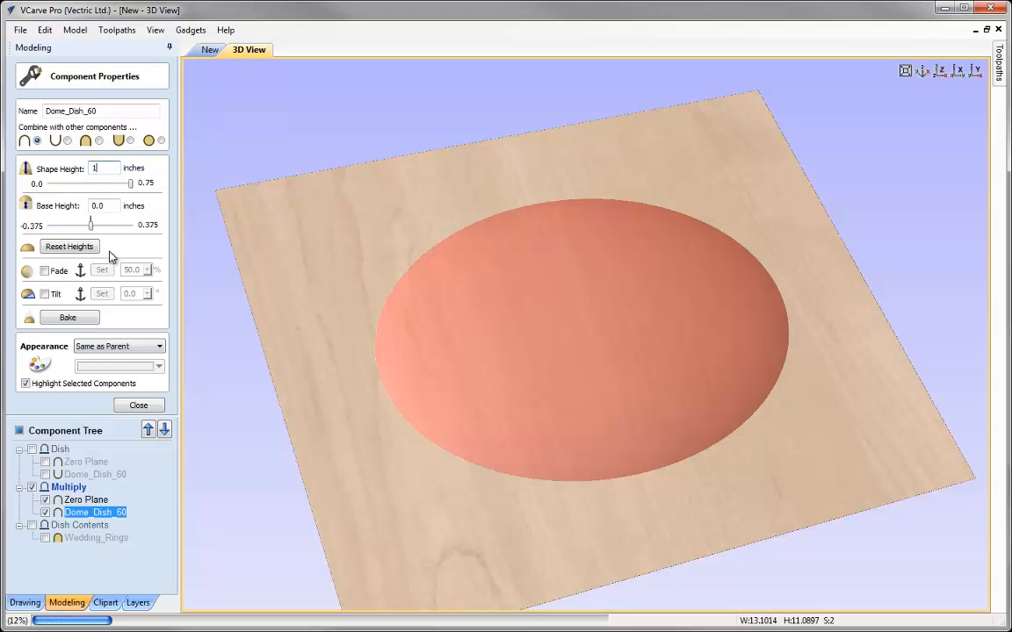
{"action": "left_click", "coordinate": [137, 405]}
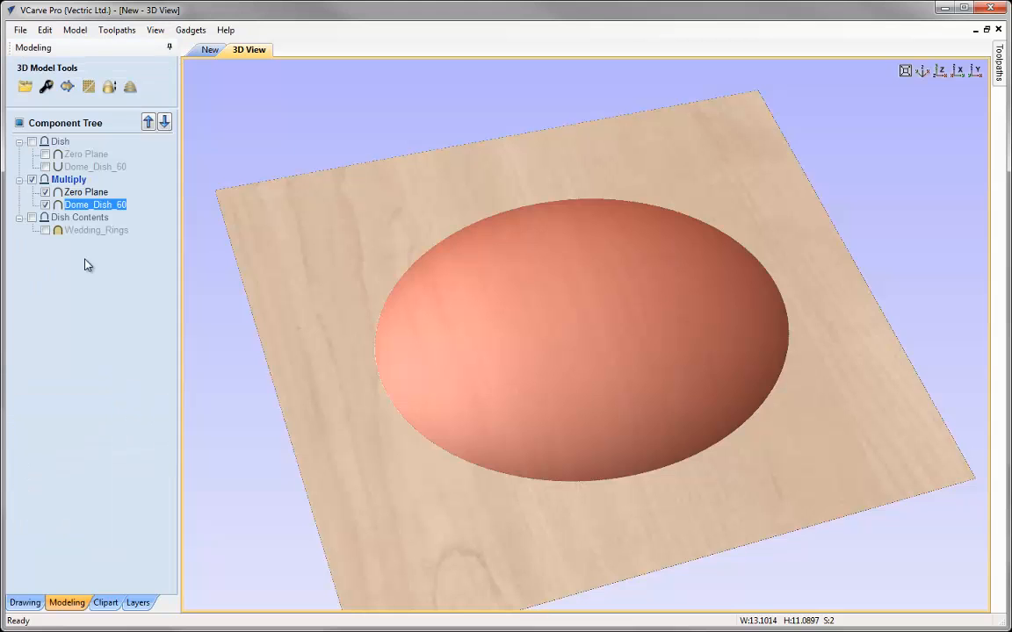
{"action": "left_click", "coordinate": [84, 259]}
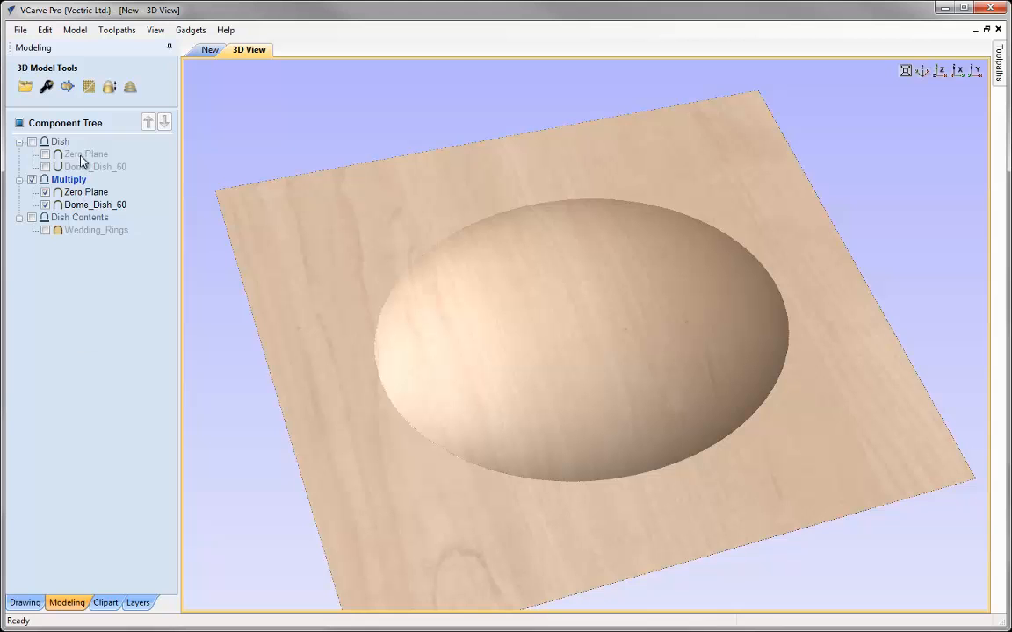
- Set the combine mode of the Multiply level to Multiply
{"action": "left_click", "coordinate": [88, 206]}
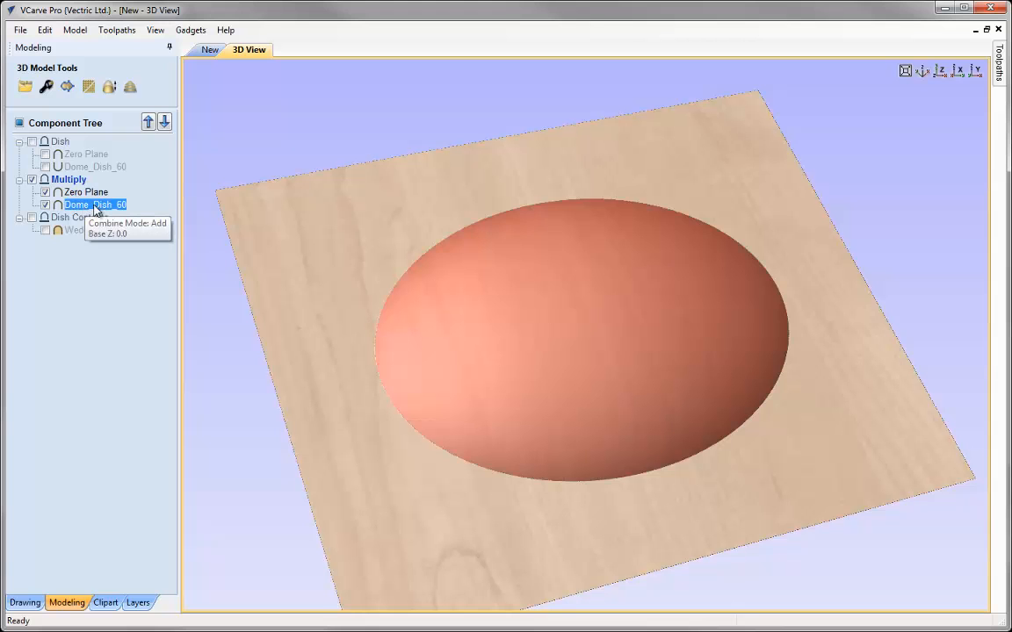
{"action": "left_click", "coordinate": [99, 302]}
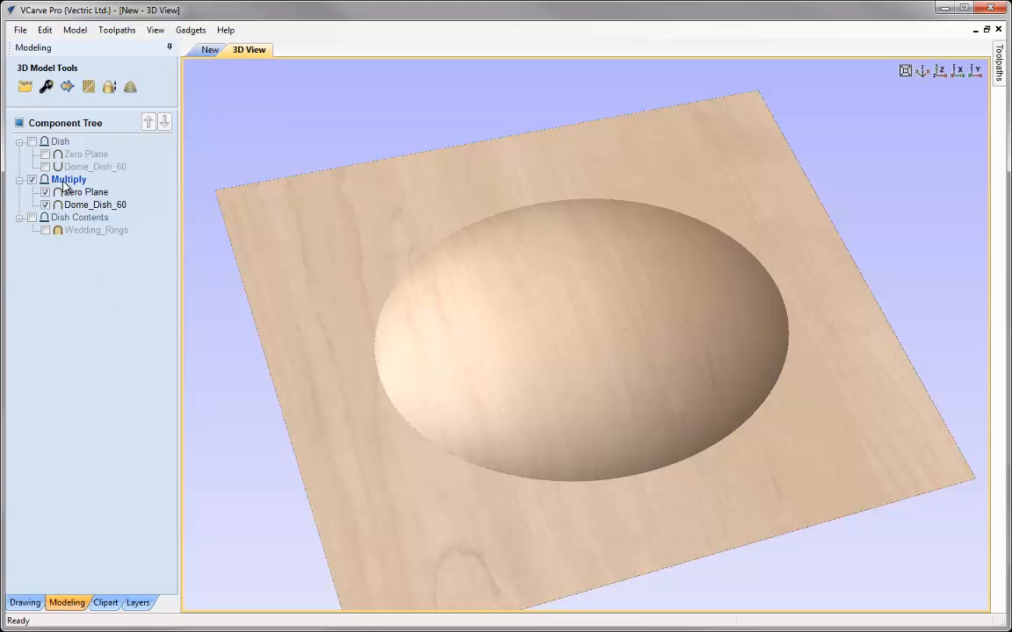
{"action": "mouse_move", "coordinate": [63, 182]}
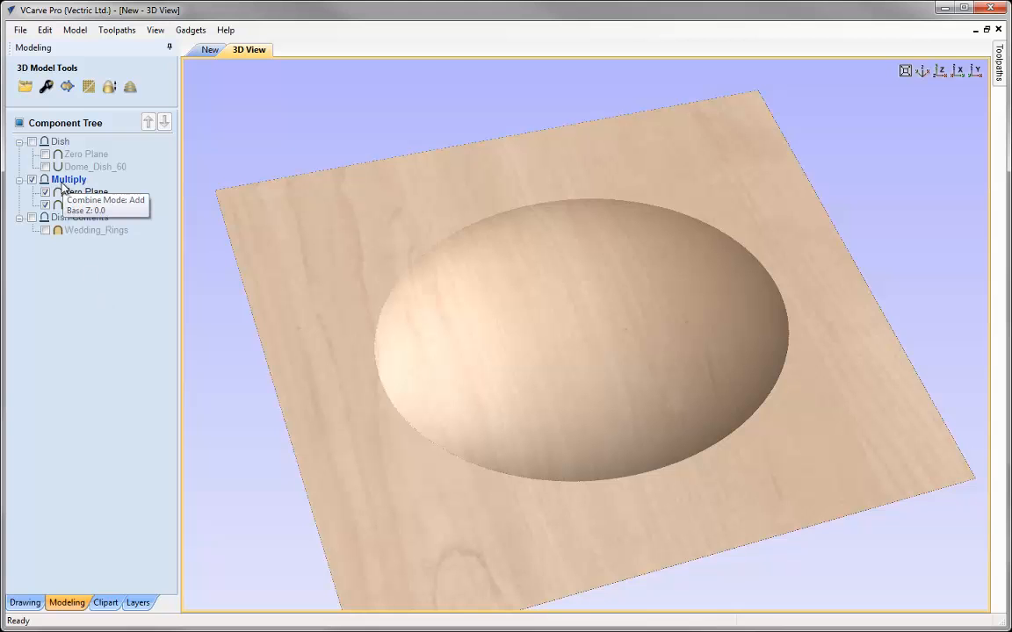
{"action": "right_click", "coordinate": [63, 182]}
{"action": "mouse_move", "coordinate": [97, 195]}
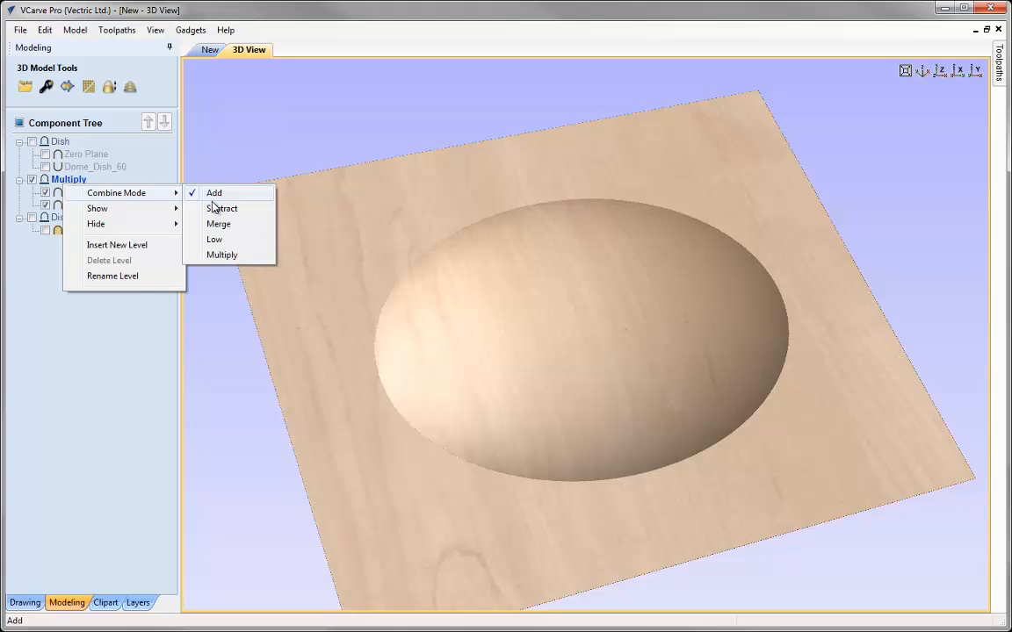
{"action": "left_click", "coordinate": [219, 254]}
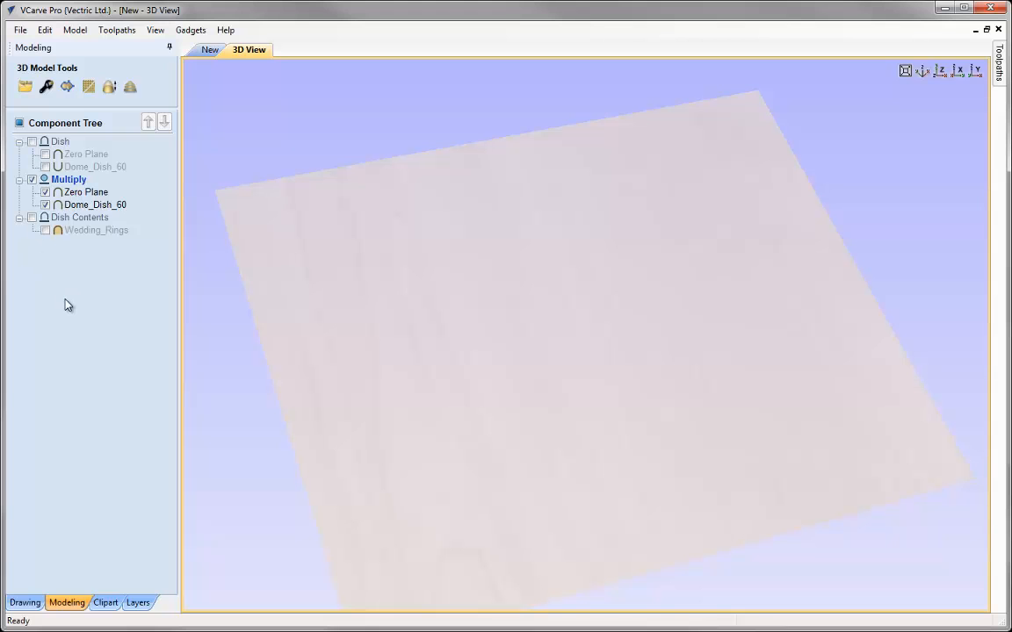
- Show the Dish Contents level and compare the wedding rings with the Multiply level switched off and on, leaving it on
{"action": "left_click", "coordinate": [32, 216]}
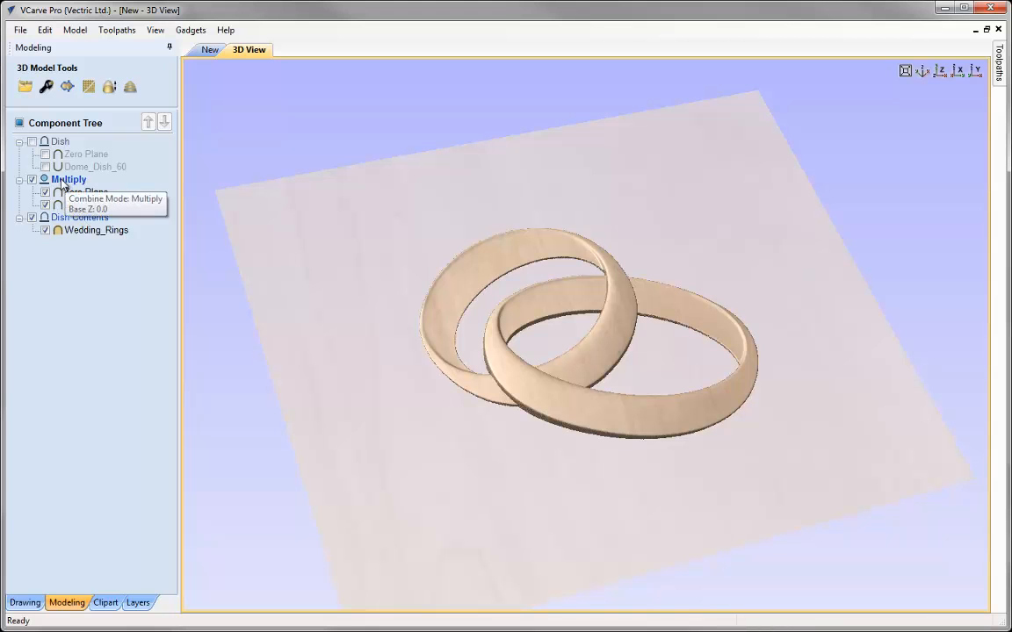
{"action": "left_click", "coordinate": [32, 181]}
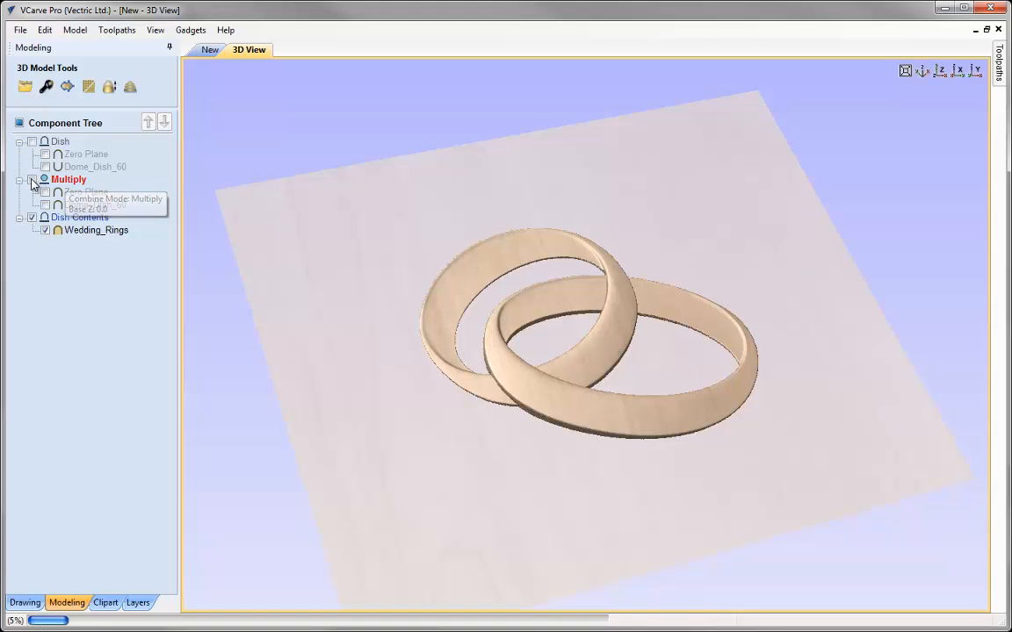
{"action": "left_click", "coordinate": [32, 180]}
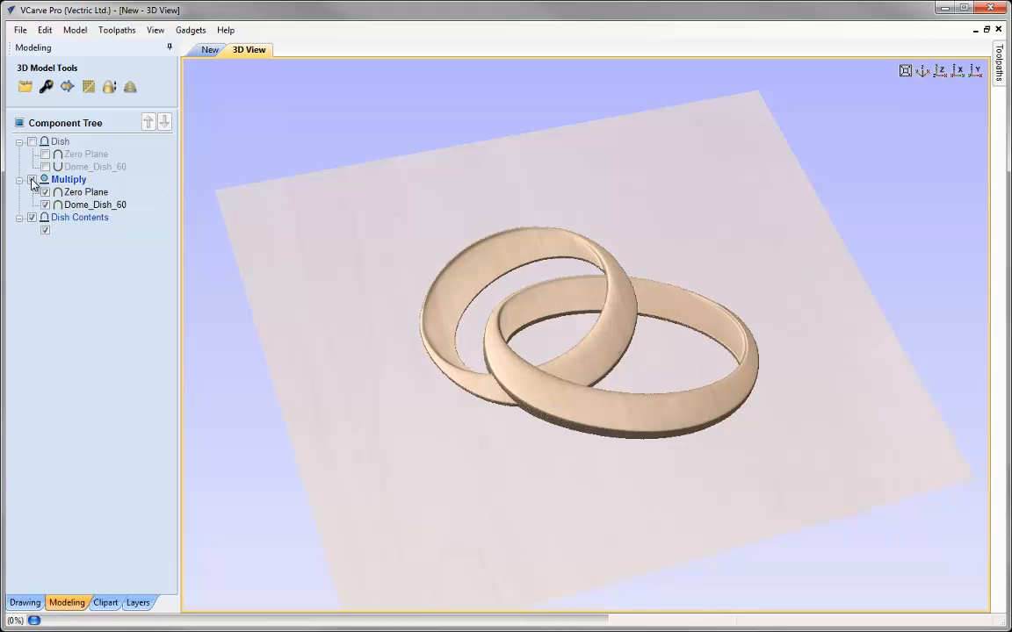
{"action": "left_click", "coordinate": [32, 181]}
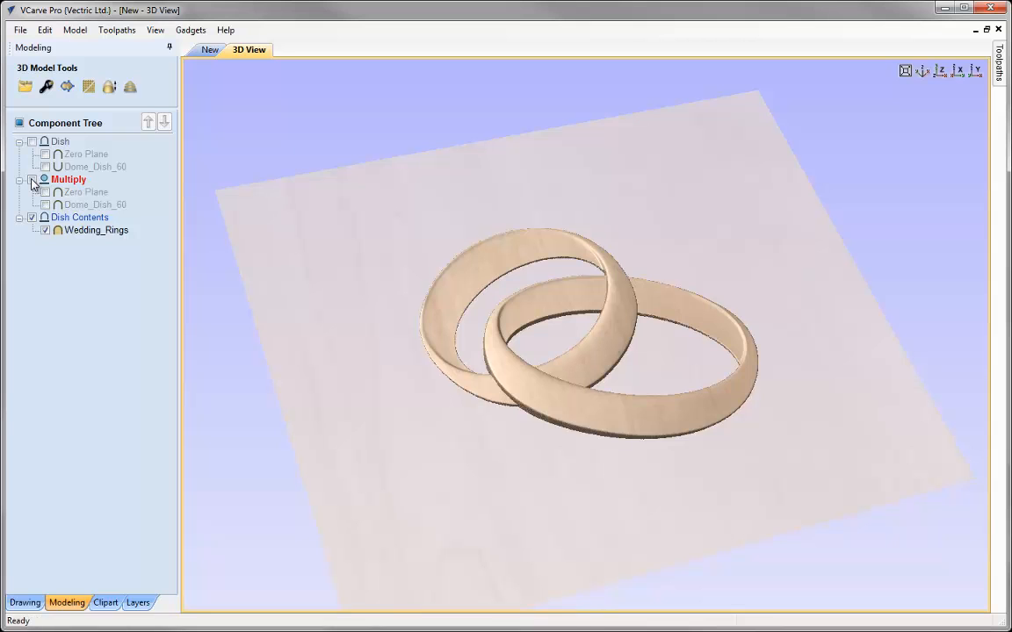
{"action": "left_click", "coordinate": [32, 181]}
{"action": "left_click", "coordinate": [32, 181]}
{"action": "left_click", "coordinate": [32, 181]}
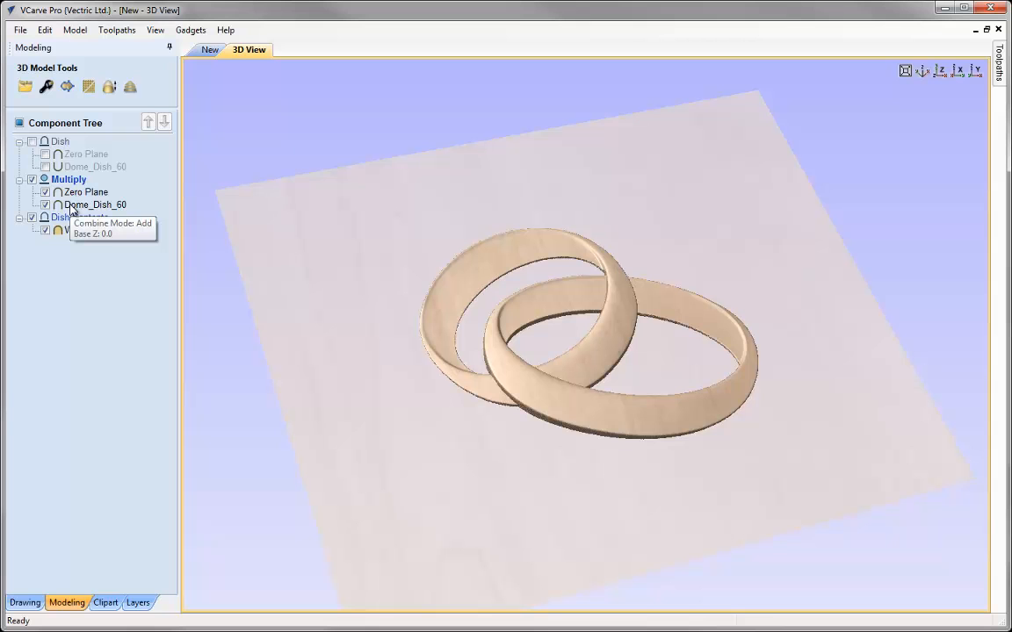
- Show the Dish level again, check the model's Z range in Scale Model Height, and inspect the piece from the side
{"action": "left_click", "coordinate": [32, 142]}
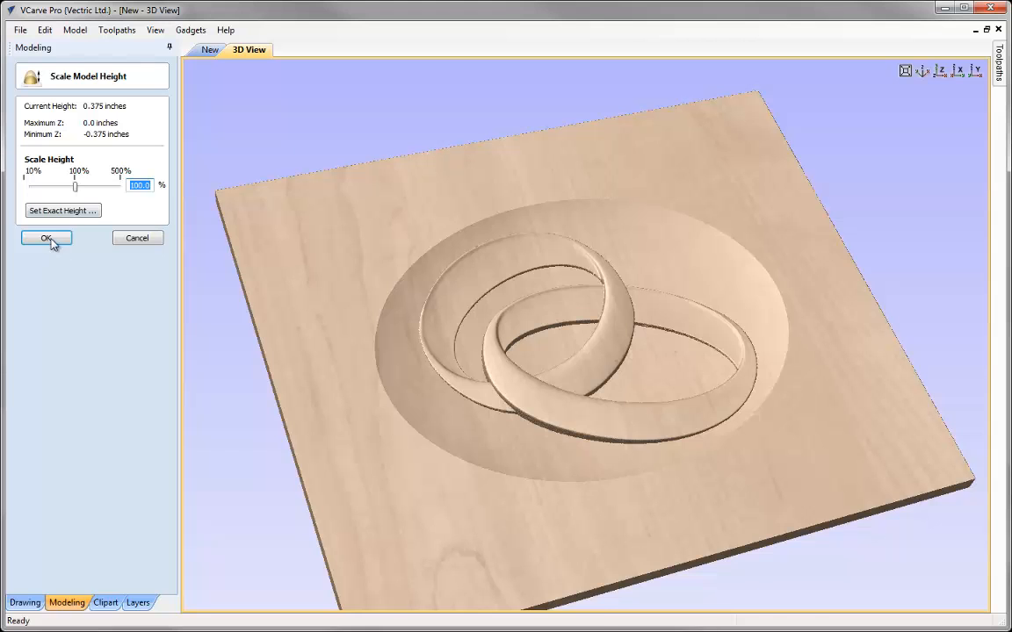
{"action": "left_click", "coordinate": [957, 70]}
{"action": "mouse_move", "coordinate": [725, 233]}
{"action": "right_mouse_down"}
{"action": "mouse_move", "coordinate": [726, 205]}
{"action": "mouse_move", "coordinate": [730, 248]}
{"action": "right_mouse_up"}
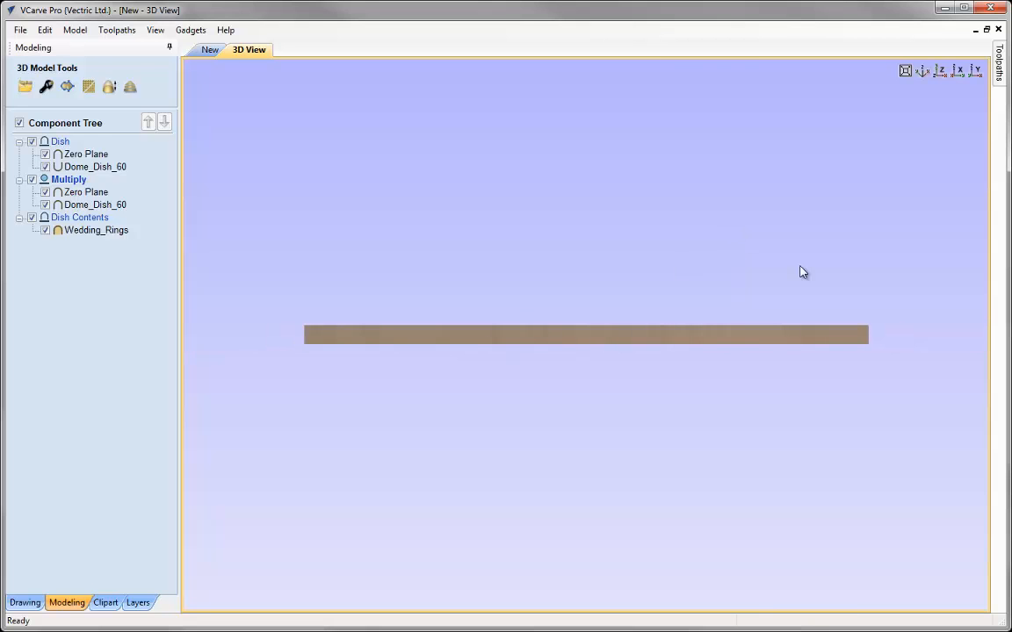
{"action": "left_click", "coordinate": [922, 71]}
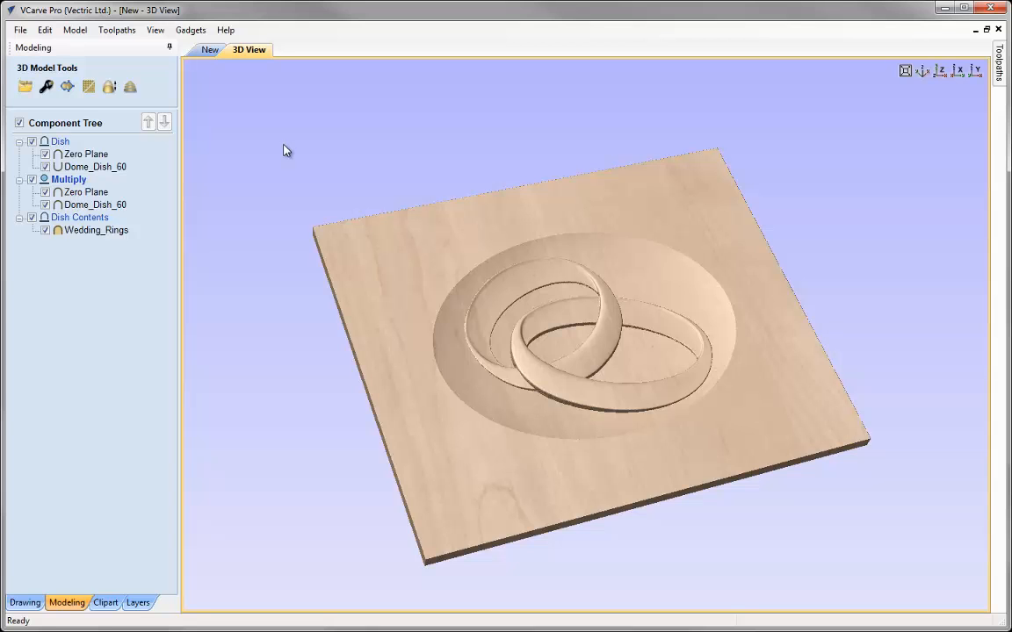
- Try enlarging the wedding rings past the dish edge to about 9.5 by 8.1 inches, and undo the resize
{"action": "mouse_move", "coordinate": [88, 179]}
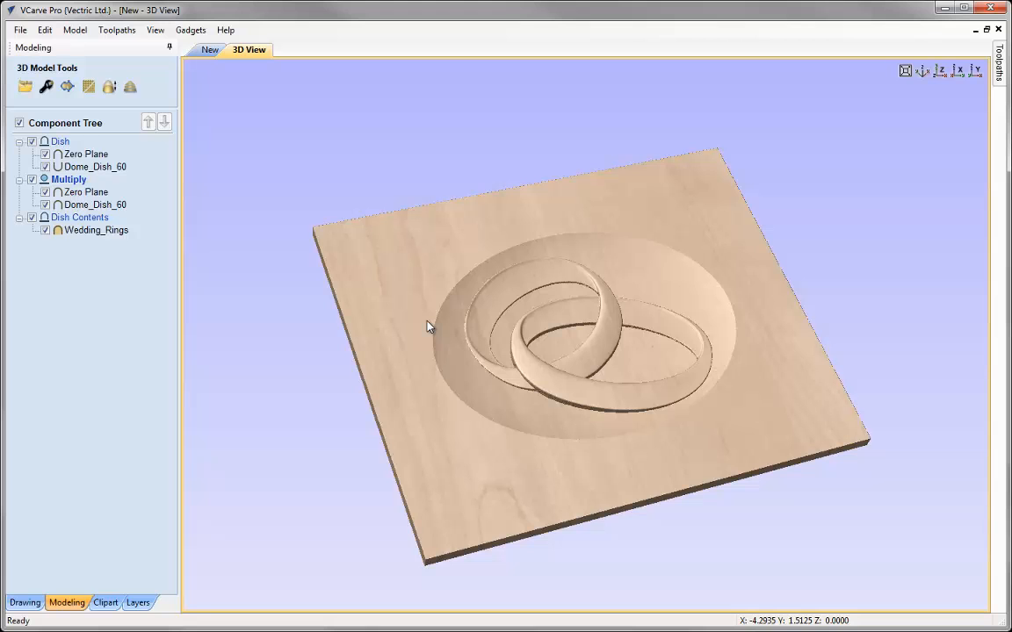
{"action": "left_click", "coordinate": [604, 312]}
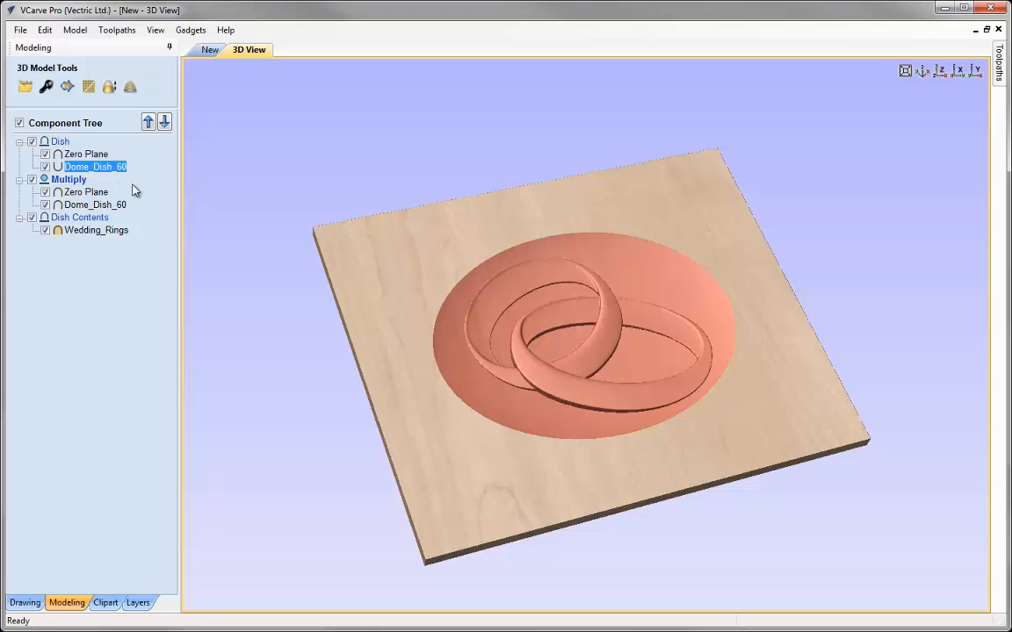
{"action": "left_click", "coordinate": [474, 101]}
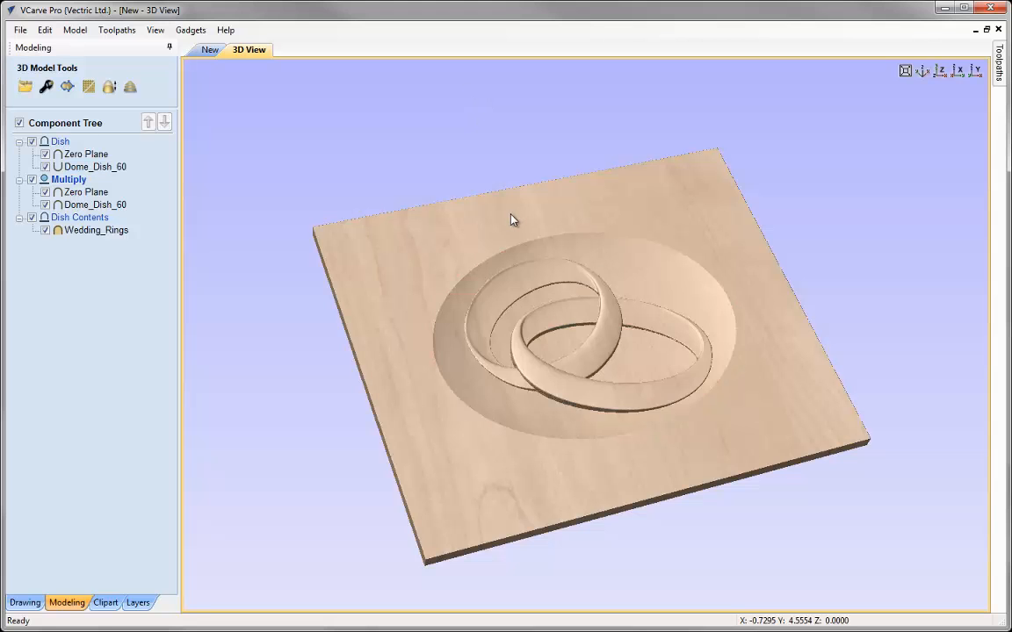
{"action": "right_click", "coordinate": [606, 313]}
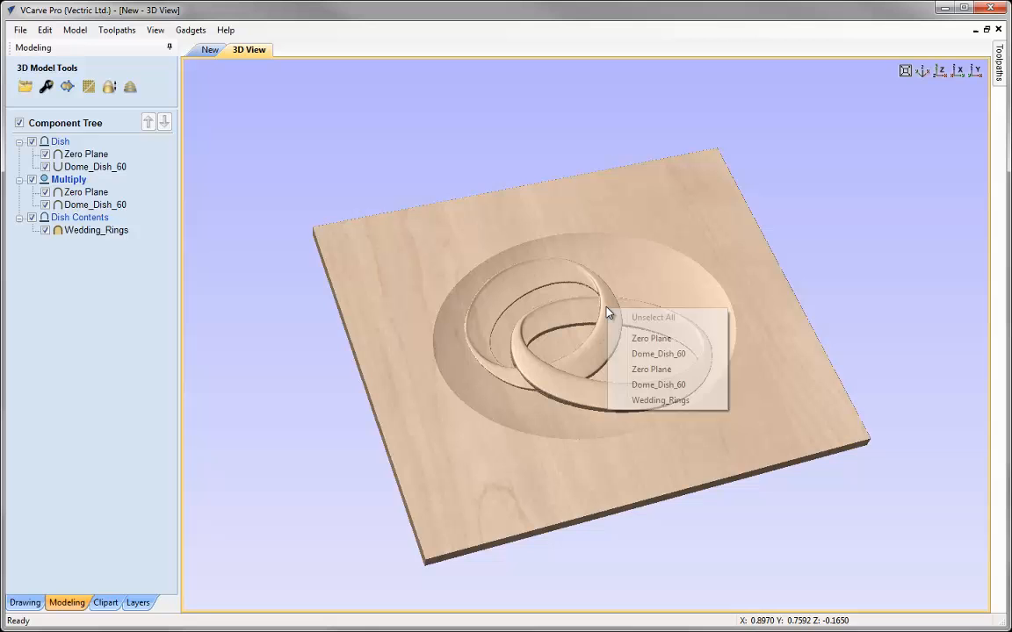
{"action": "left_click", "coordinate": [651, 402]}
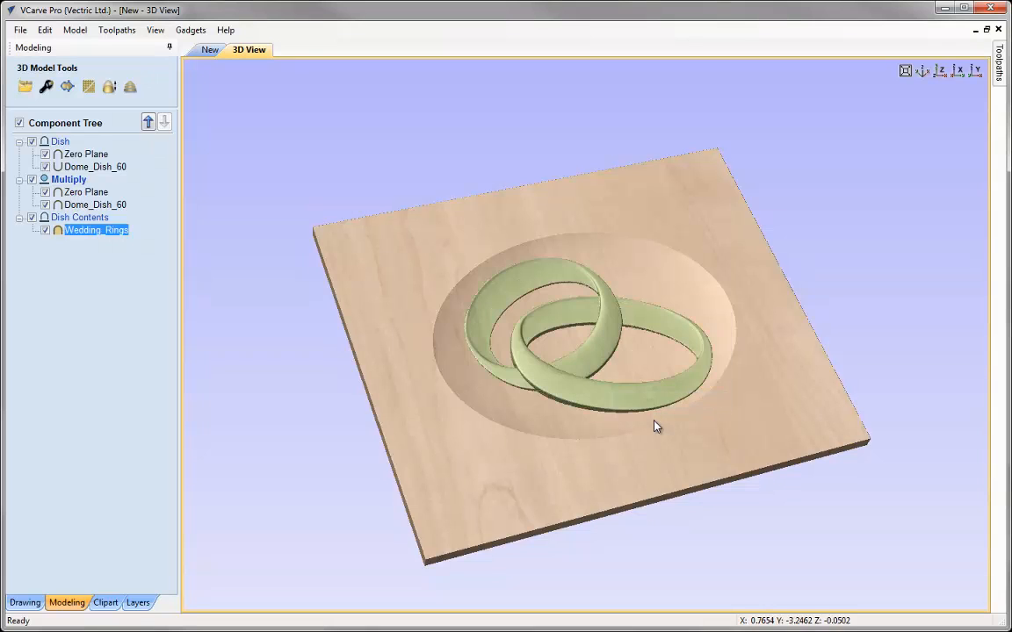
{"action": "left_click", "coordinate": [604, 353]}
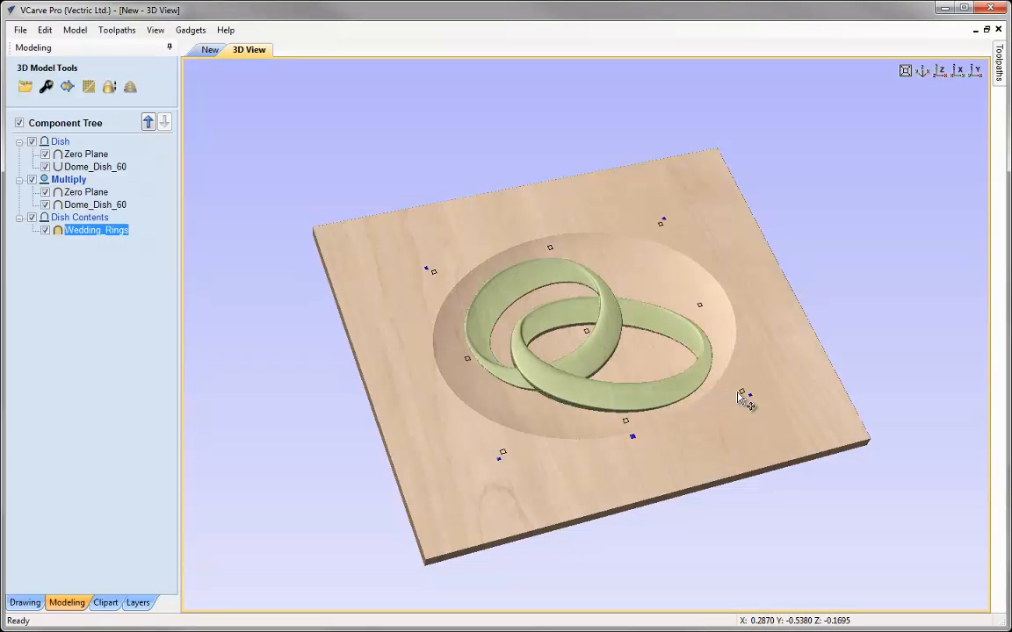
{"action": "mouse_move", "coordinate": [741, 392]}
{"action": "left_mouse_down"}
{"action": "mouse_move", "coordinate": [763, 423]}
{"action": "mouse_move", "coordinate": [794, 422]}
{"action": "mouse_move", "coordinate": [776, 415]}
{"action": "left_mouse_up"}
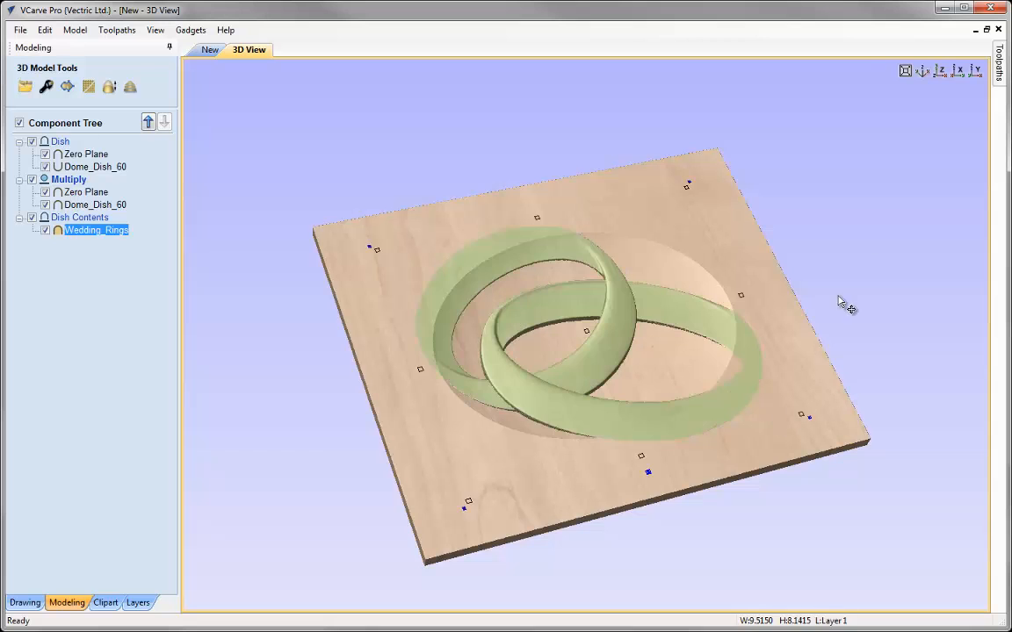
{"action": "left_click", "coordinate": [861, 252]}
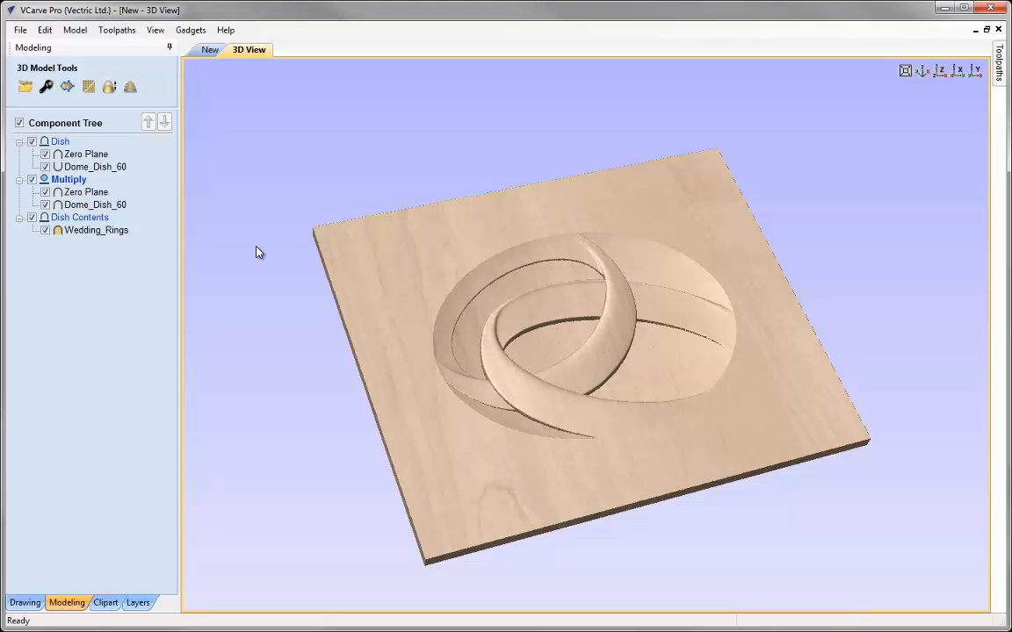
{"action": "left_click", "coordinate": [42, 29]}
{"action": "left_click", "coordinate": [66, 46]}
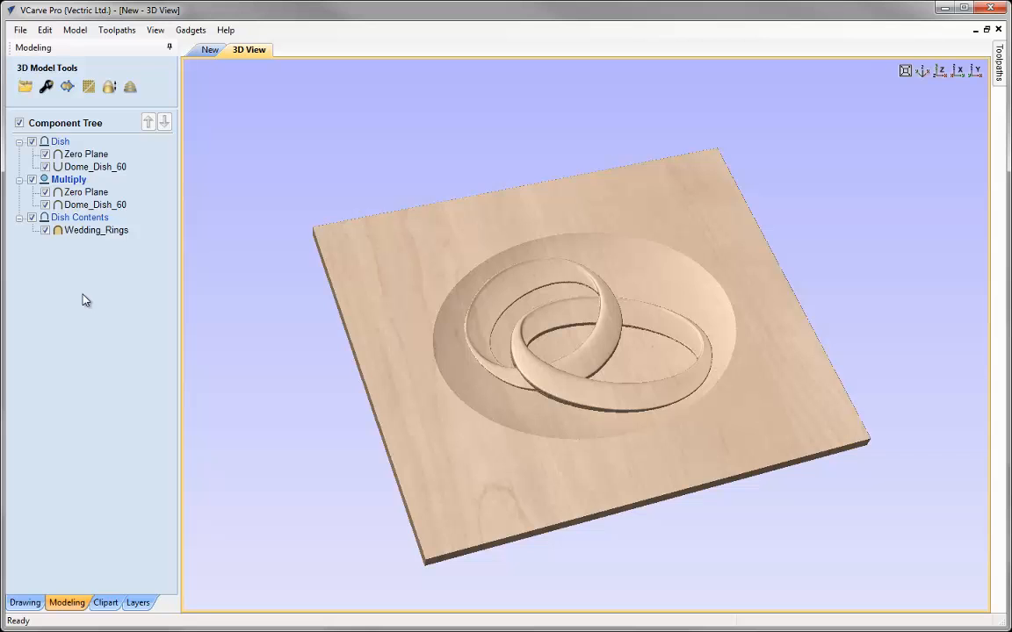
- Move the zero plane component covering the whole 2D drawing from Layer 1 to the Zero Plane layer
{"action": "left_click", "coordinate": [210, 49]}
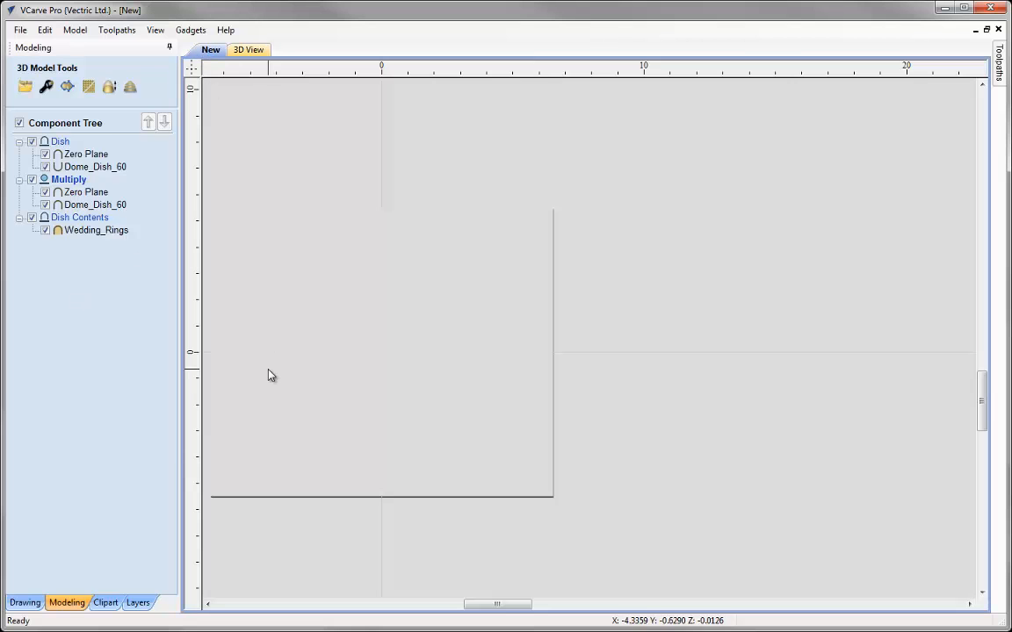
{"action": "left_click", "coordinate": [27, 602]}
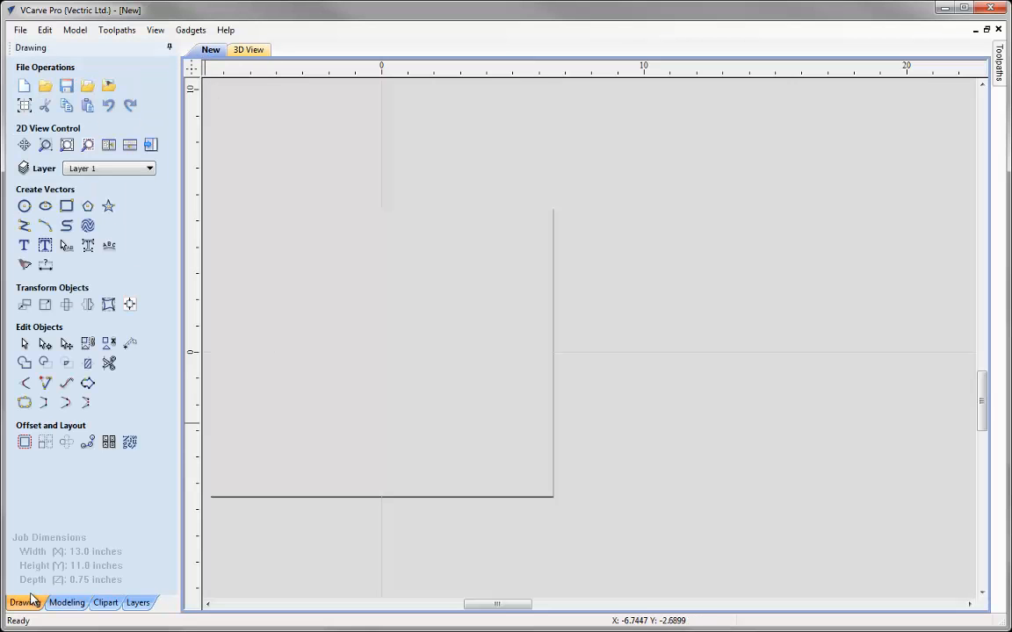
{"action": "left_click", "coordinate": [67, 146]}
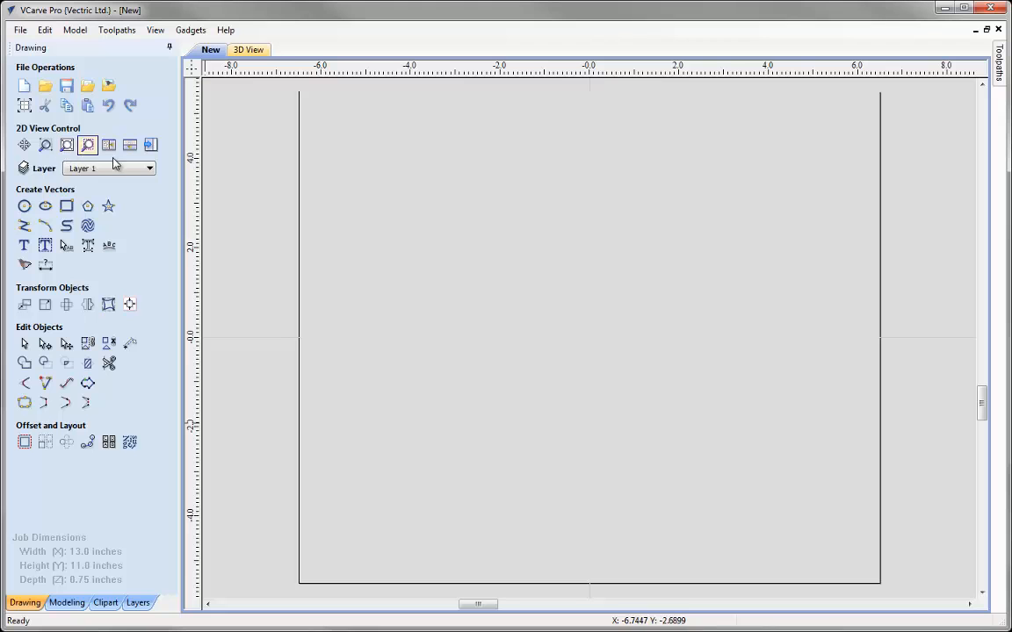
{"action": "left_click", "coordinate": [359, 244]}
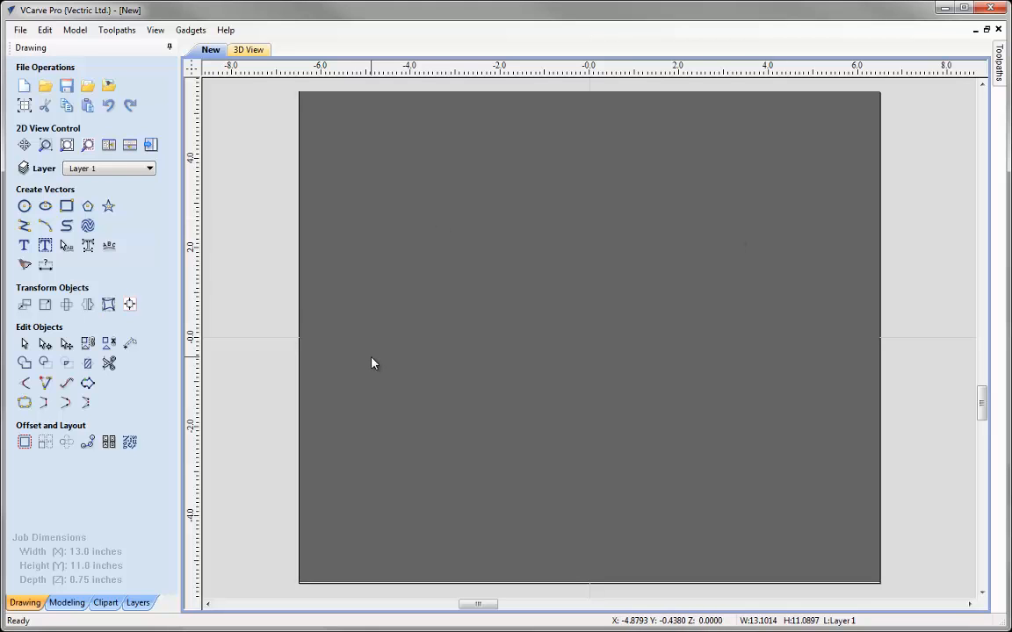
{"action": "left_click", "coordinate": [145, 168]}
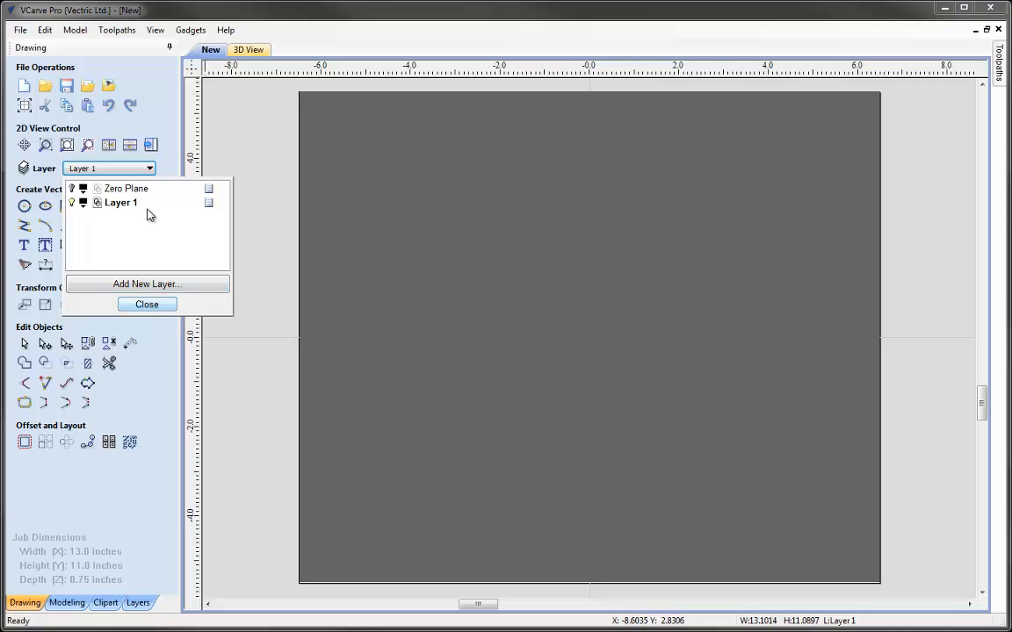
{"action": "left_click", "coordinate": [161, 308]}
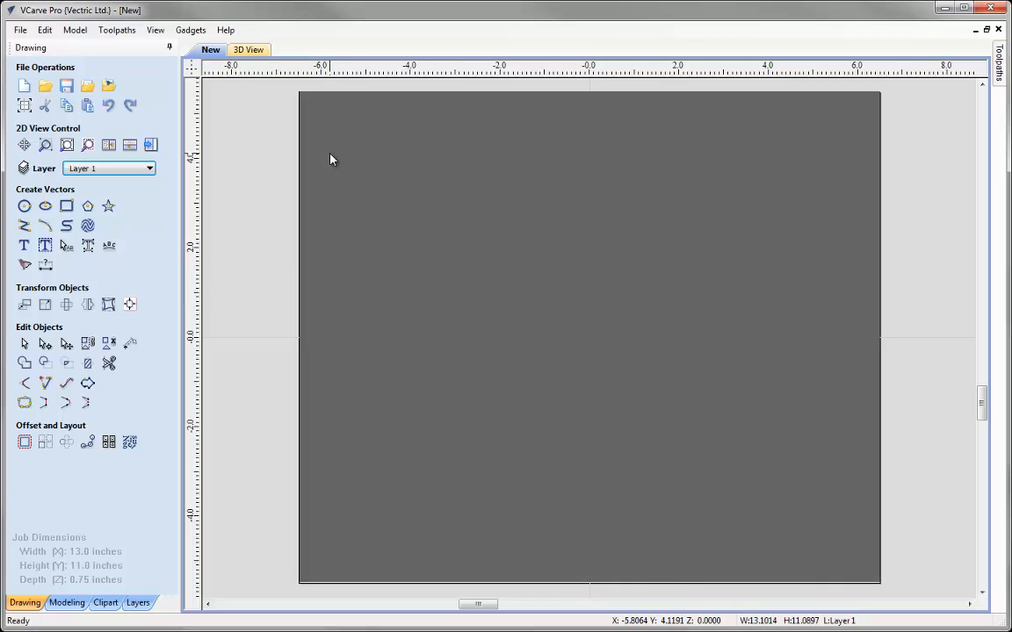
{"action": "right_click", "coordinate": [331, 158]}
{"action": "mouse_move", "coordinate": [395, 362]}
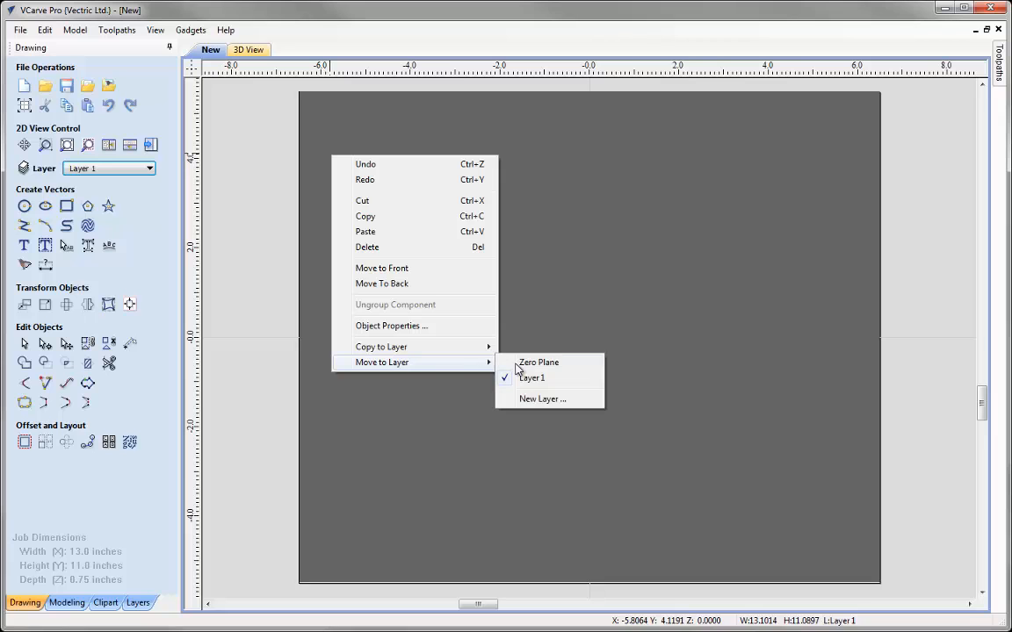
{"action": "left_click", "coordinate": [530, 364]}
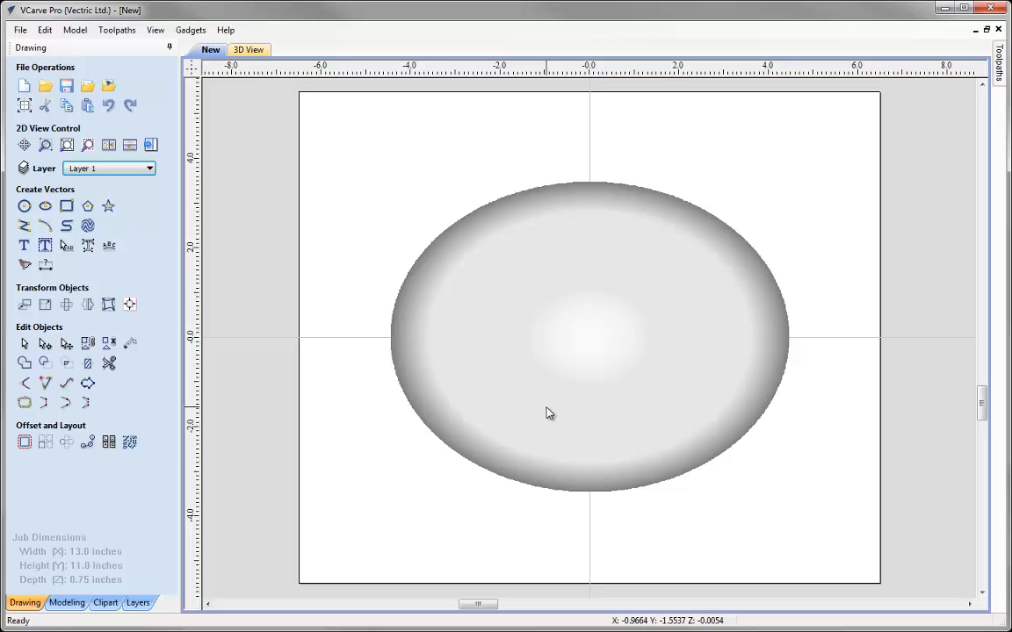
- Send the oval dome component to the back in the 2D drawing, behind the wedding rings
{"action": "left_click", "coordinate": [492, 290]}
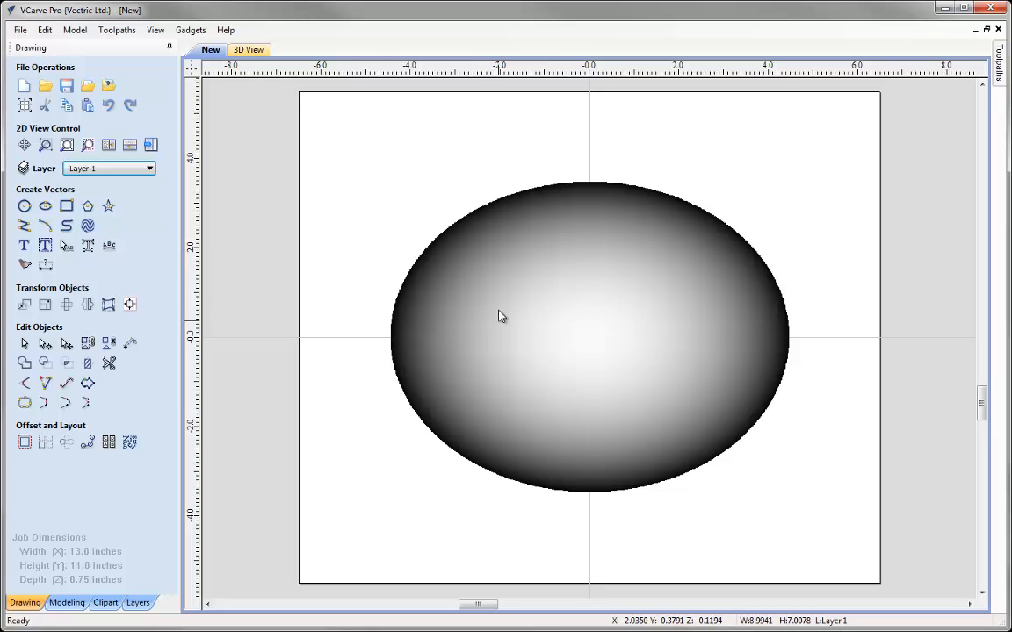
{"action": "right_click", "coordinate": [490, 255]}
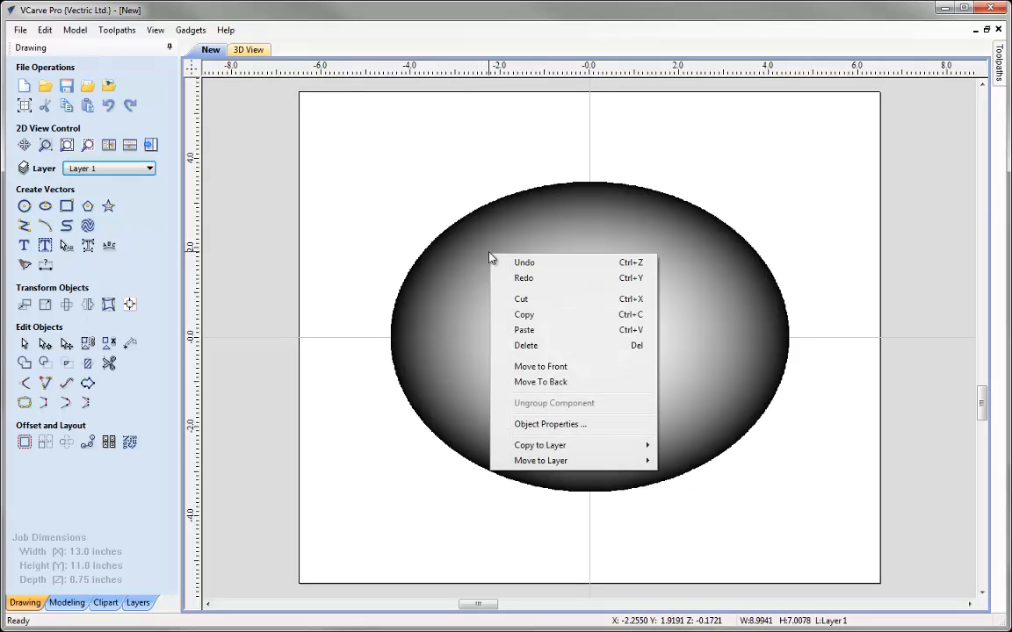
{"action": "left_click", "coordinate": [549, 383]}
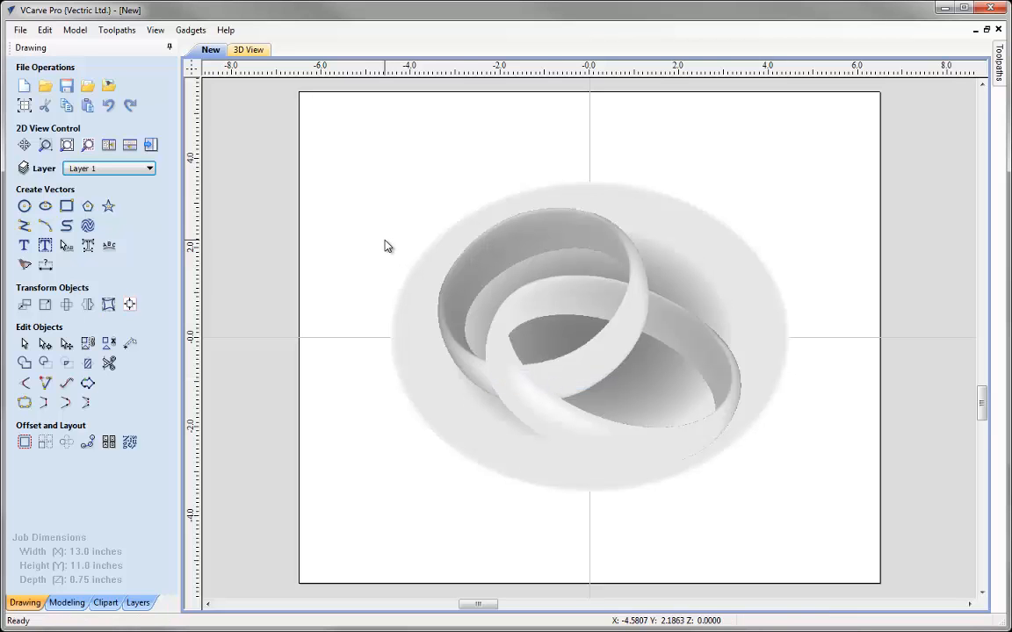
{"action": "left_click", "coordinate": [465, 257]}
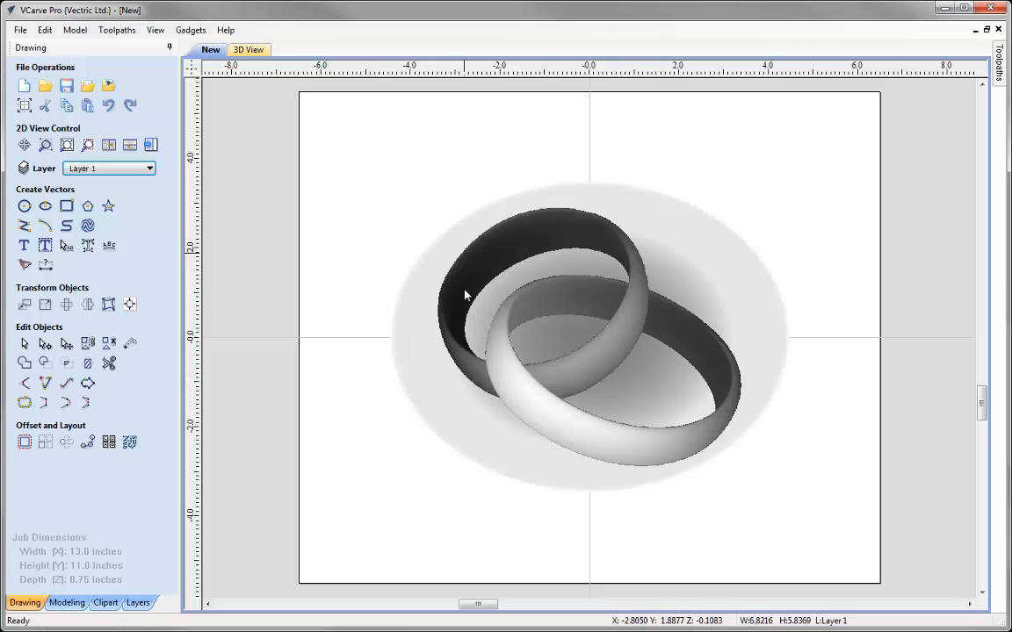
{"action": "left_click", "coordinate": [363, 243]}
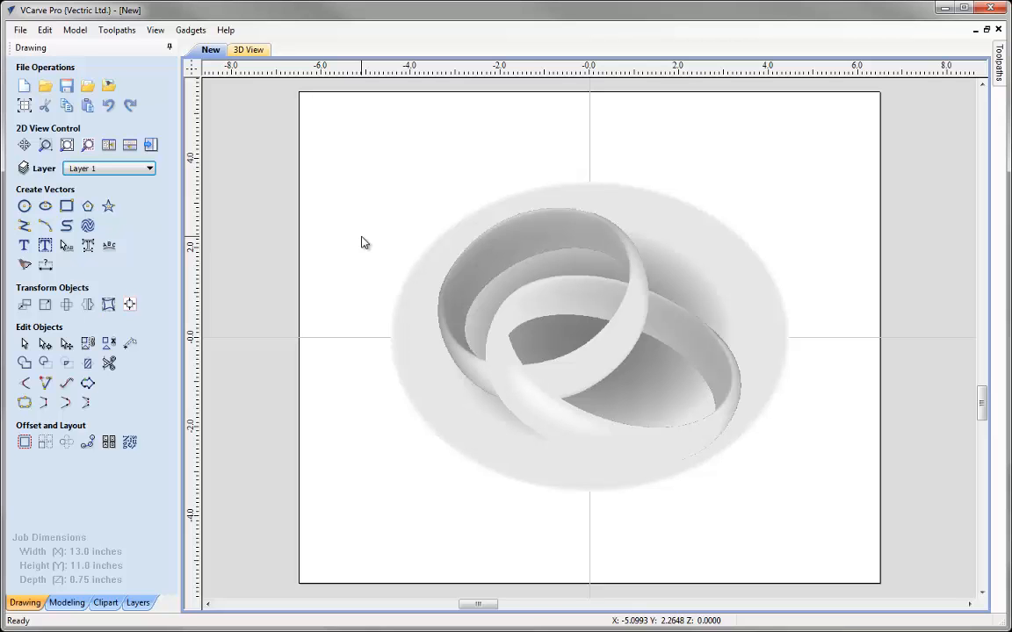
- Review the finished dish in the 3D view together with its component tree, and return to the 2D drawing
{"action": "left_click", "coordinate": [239, 50]}
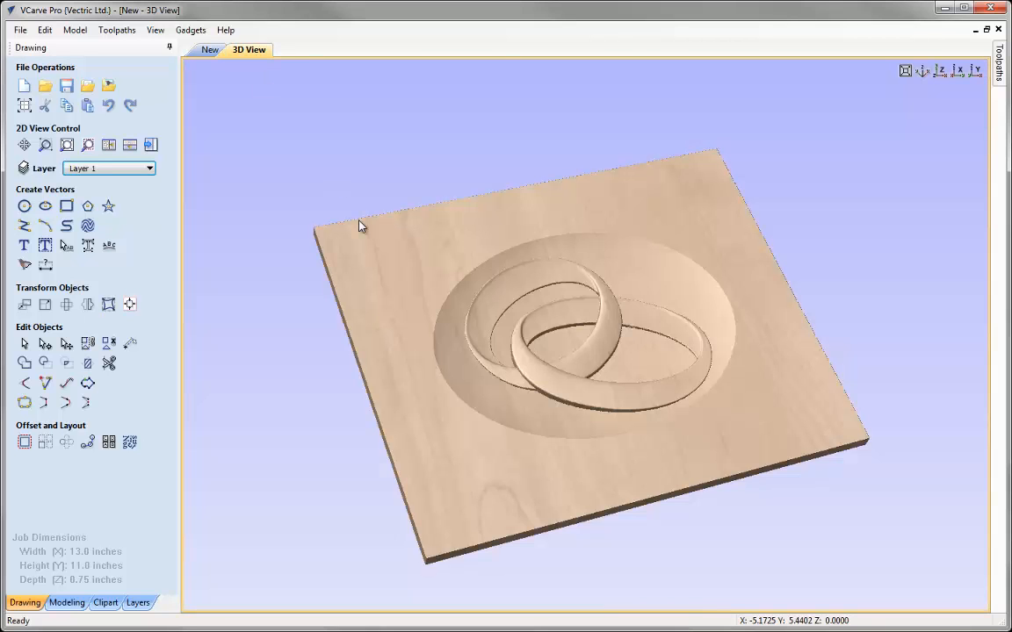
{"action": "left_click", "coordinate": [58, 605]}
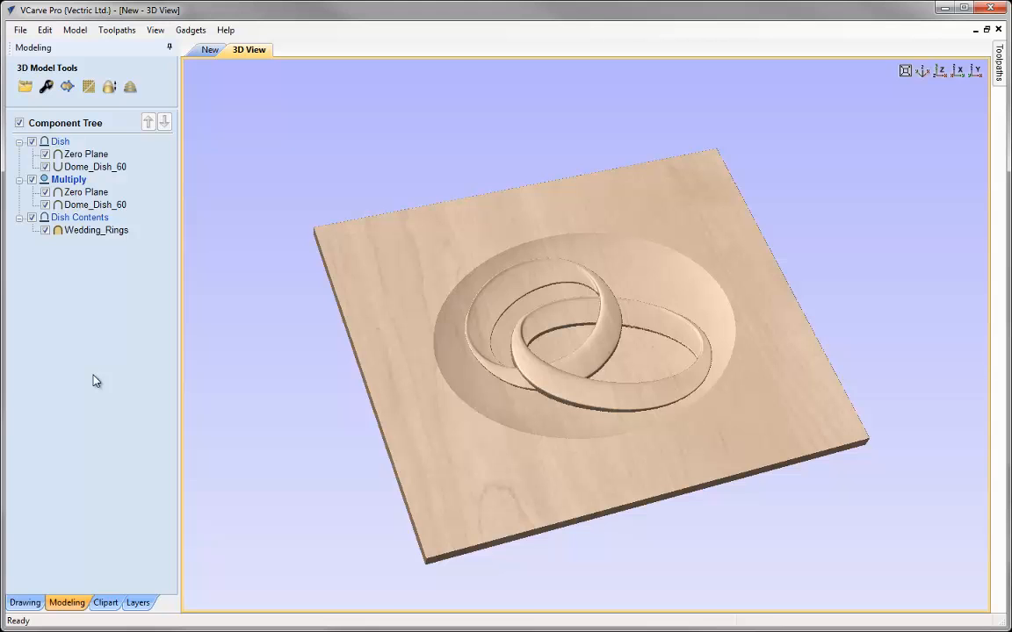
{"action": "left_click", "coordinate": [207, 51]}
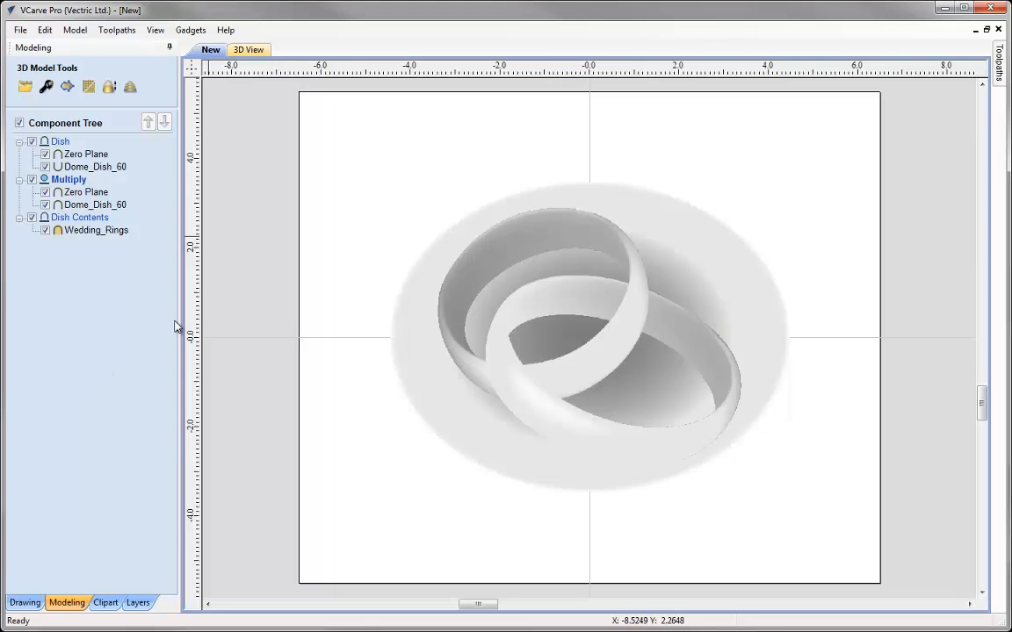
- Draw an ellipse 9 inches wide and 7 inches high, centred at X 0, Y 0 around the dish
{"action": "left_click", "coordinate": [25, 603]}
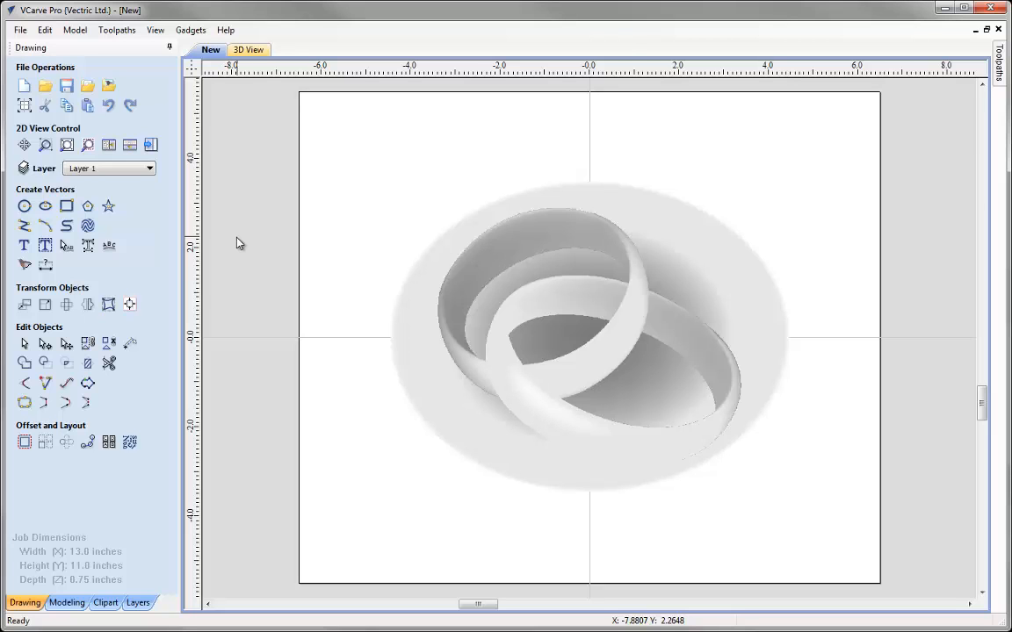
{"action": "left_click", "coordinate": [45, 207]}
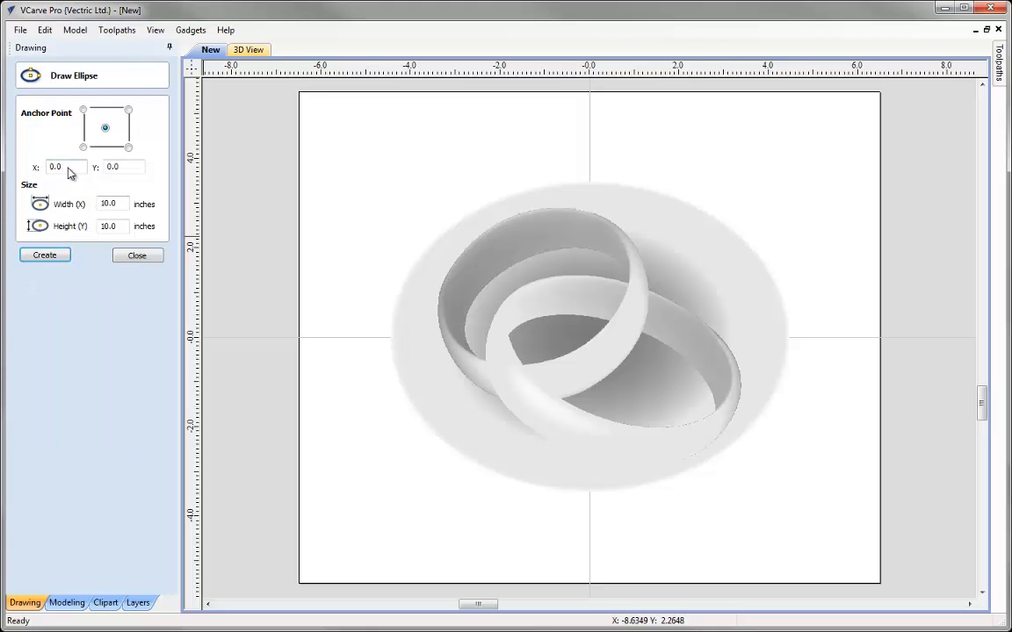
{"action": "double_click", "coordinate": [116, 204]}
{"action": "type", "text": "9"}
{"action": "key", "text": "Tab"}
{"action": "type", "text": "7"}
{"action": "left_click", "coordinate": [61, 257]}
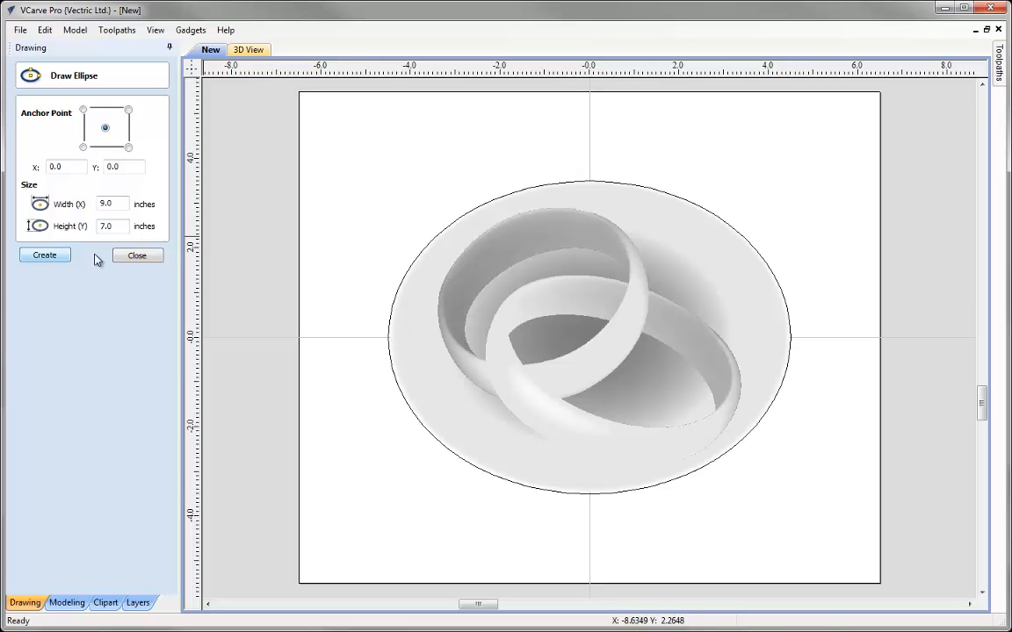
- Draw a second, outer ellipse 12 inches wide and 10 inches high about the same centre, and finish the ellipse command
{"action": "double_click", "coordinate": [124, 204]}
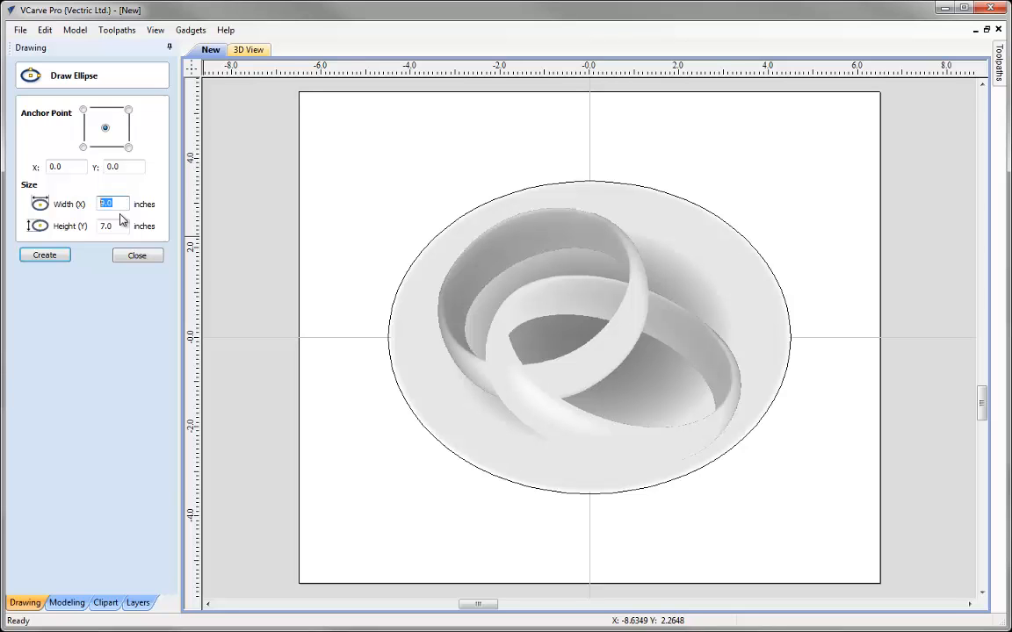
{"action": "type", "text": "12"}
{"action": "key", "text": "Tab"}
{"action": "type", "text": "10"}
{"action": "left_click", "coordinate": [65, 254]}
{"action": "left_click", "coordinate": [159, 256]}
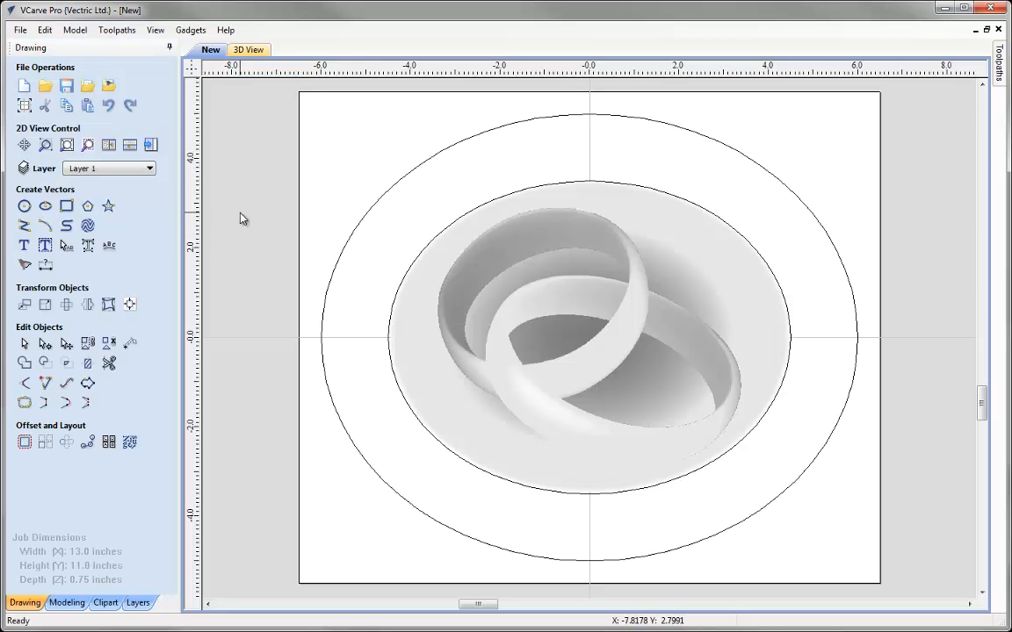
- Start a new text object with three lines: "ROMEO & JULIET", "MONTAGUE" and "1st April 1350"
{"action": "left_click", "coordinate": [23, 245]}
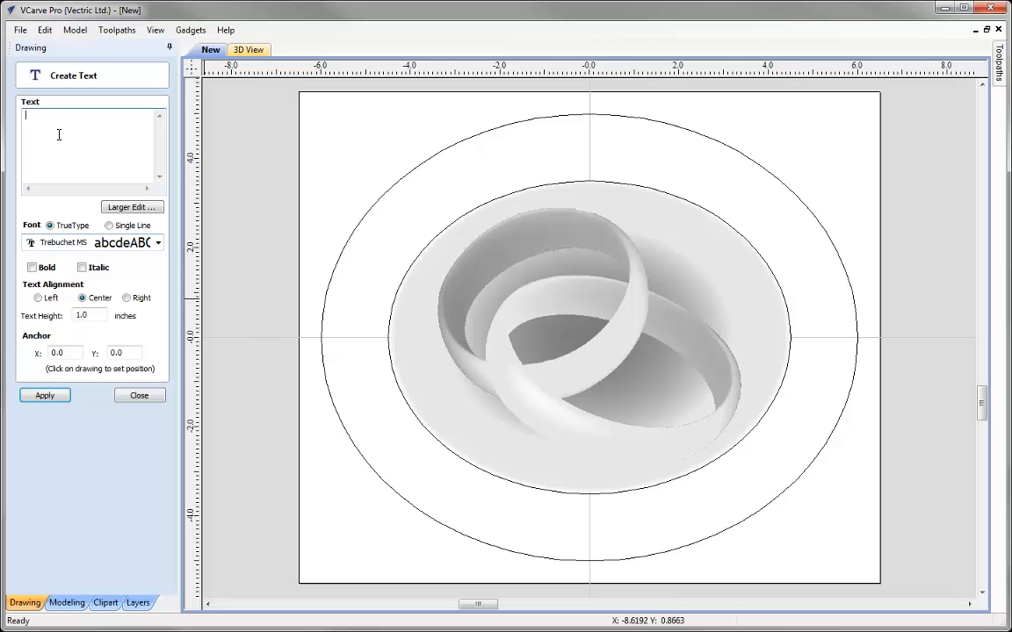
{"action": "type", "text": "ROMEO & JULIET"}
{"action": "key", "text": "Return"}
{"action": "type", "text": "MONTAGUE"}
{"action": "key", "text": "Return"}
{"action": "type", "text": "1st April 1850"}
- Choose the LHF Palmer font for the three-line text
{"action": "left_click", "coordinate": [131, 243]}
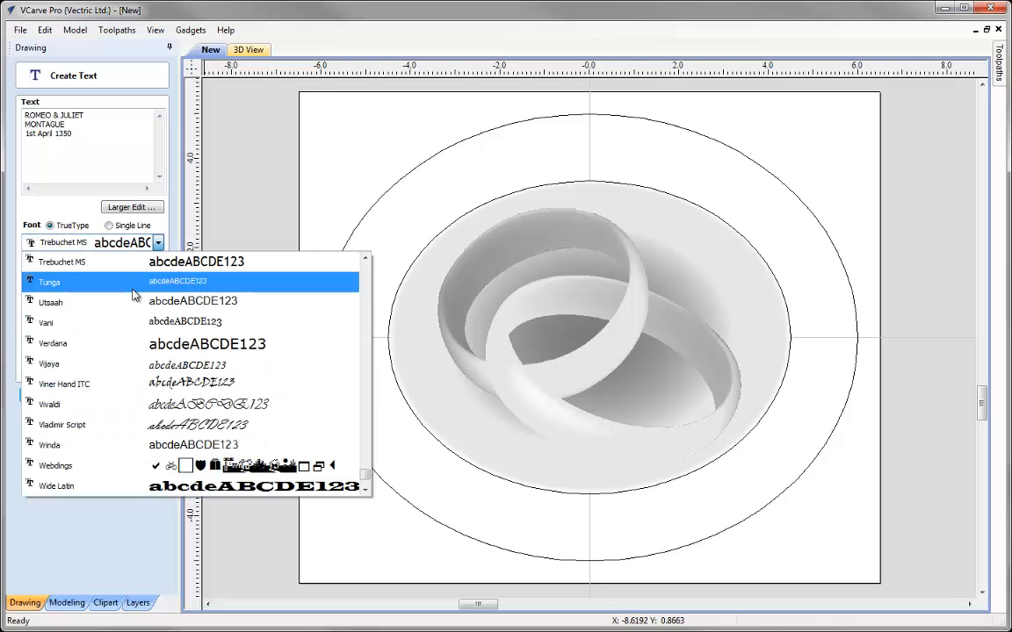
{"action": "key", "text": "l"}
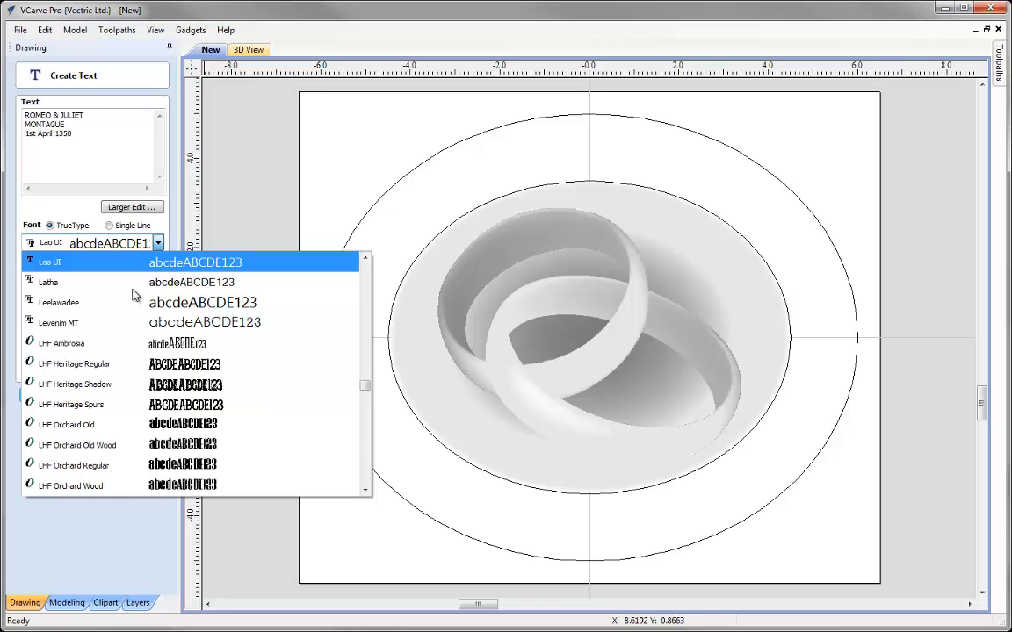
{"action": "left_click", "coordinate": [365, 490]}
{"action": "left_click", "coordinate": [365, 490]}
{"action": "left_click", "coordinate": [365, 490]}
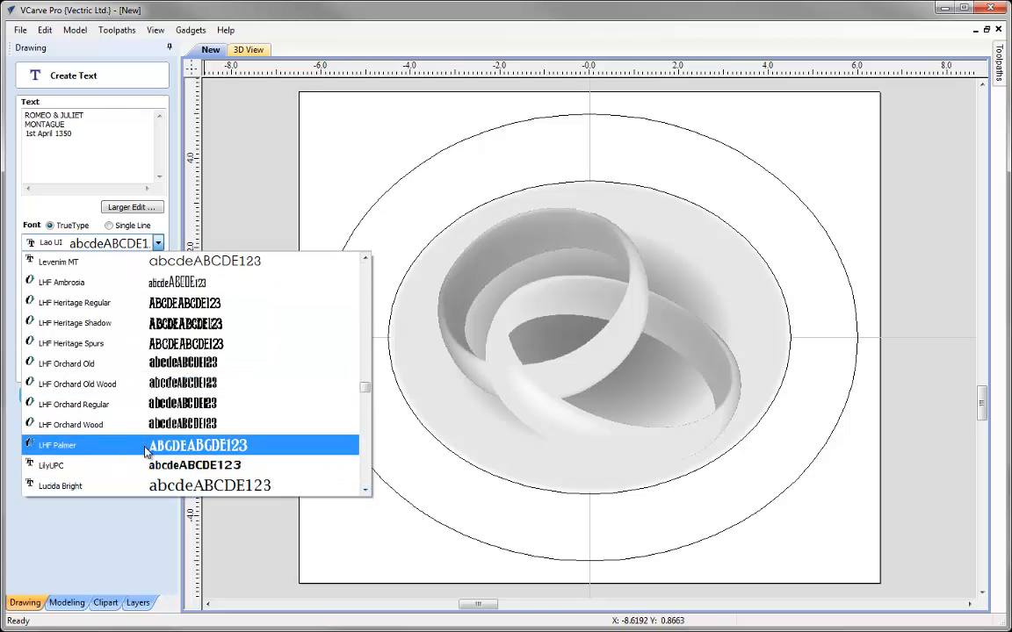
{"action": "left_click", "coordinate": [196, 449]}
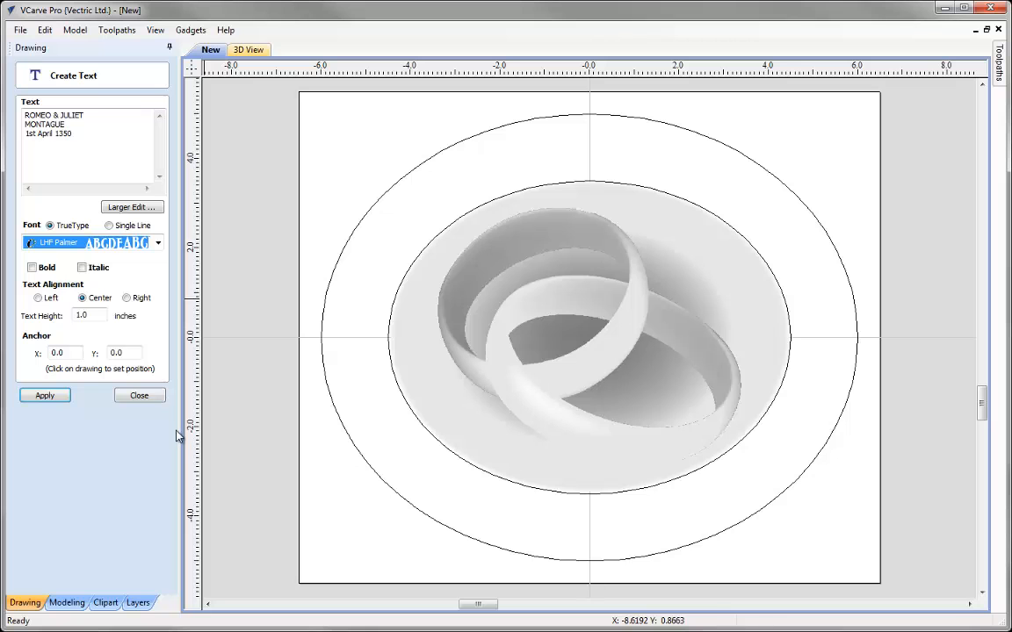
- Create the centred three-line text at a height of 1.0 inch and break the text block into separate lines
{"action": "left_click", "coordinate": [46, 396]}
{"action": "left_click", "coordinate": [140, 396]}
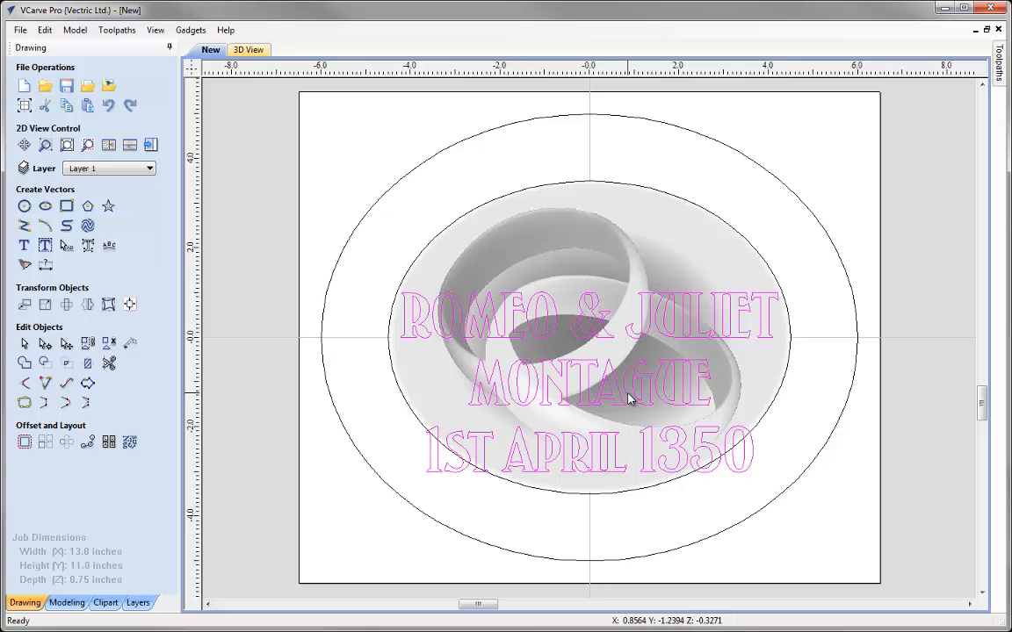
{"action": "right_click", "coordinate": [587, 314]}
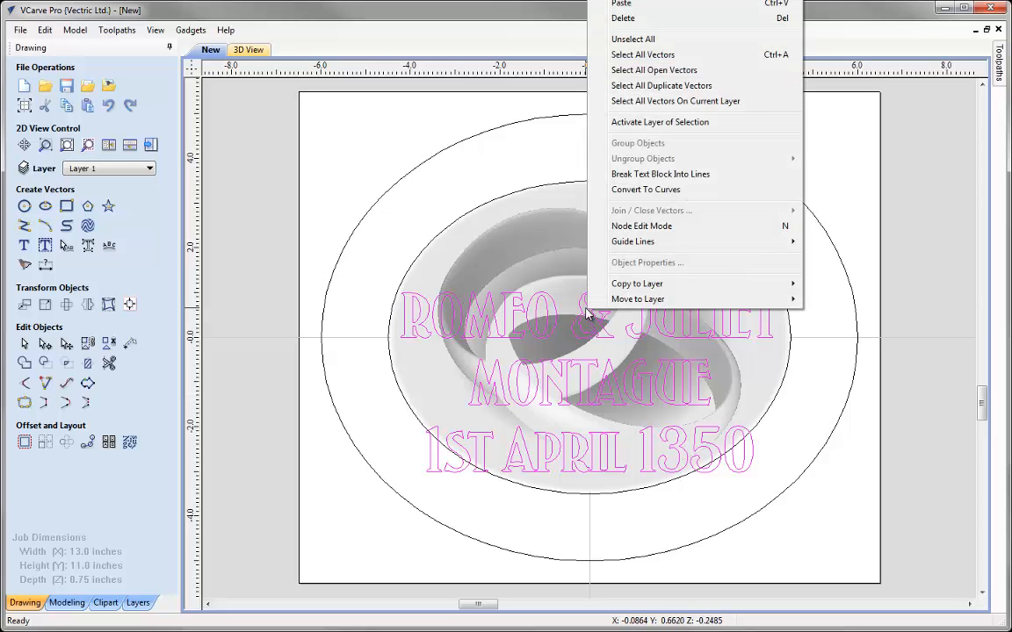
{"action": "left_click", "coordinate": [627, 175]}
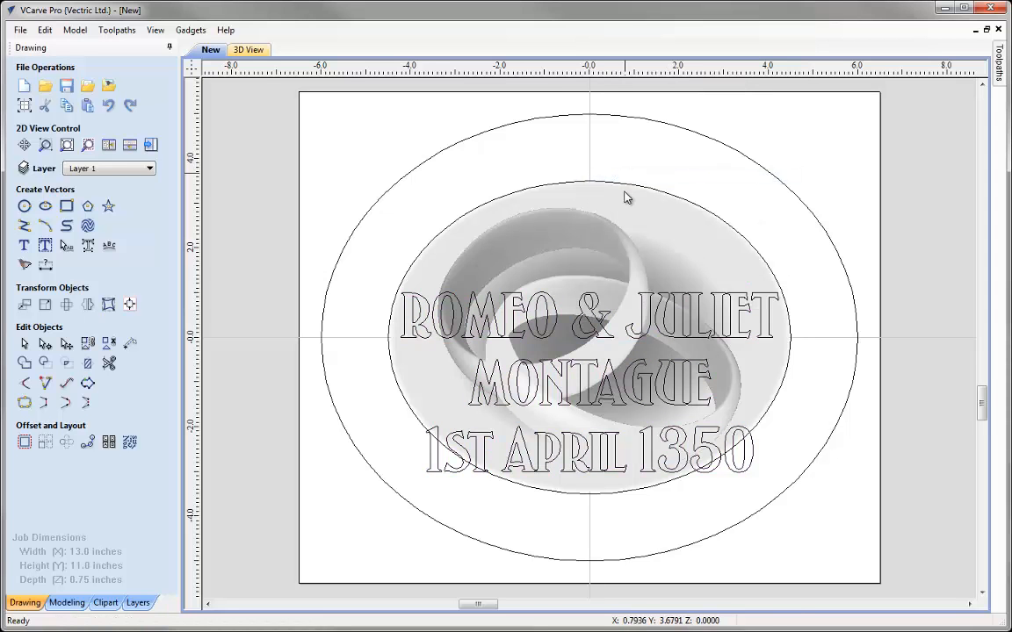
{"action": "left_click", "coordinate": [606, 323]}
{"action": "left_click", "coordinate": [580, 386]}
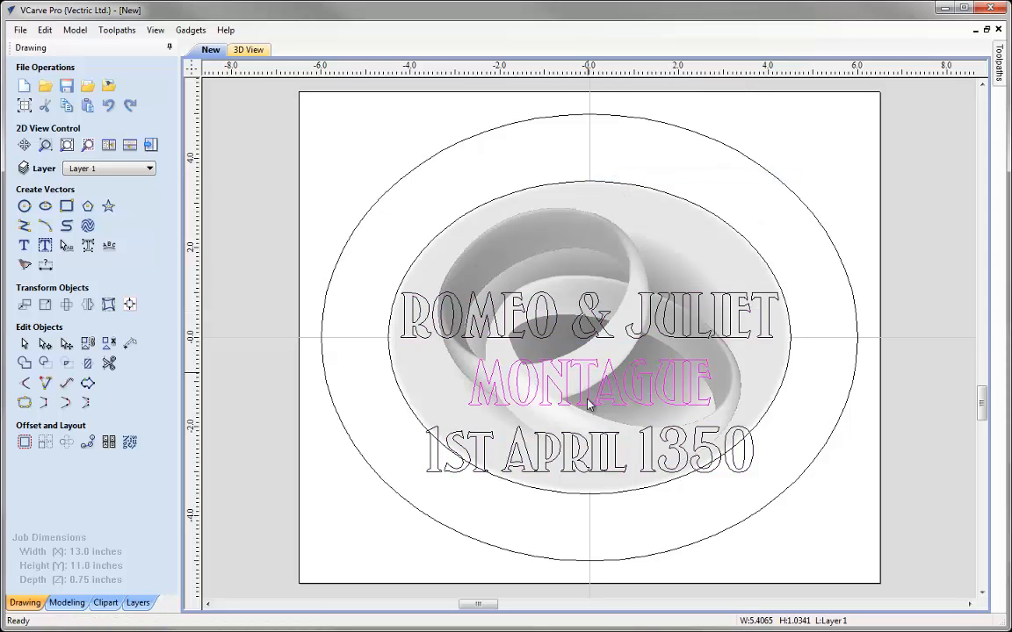
{"action": "left_click", "coordinate": [580, 452]}
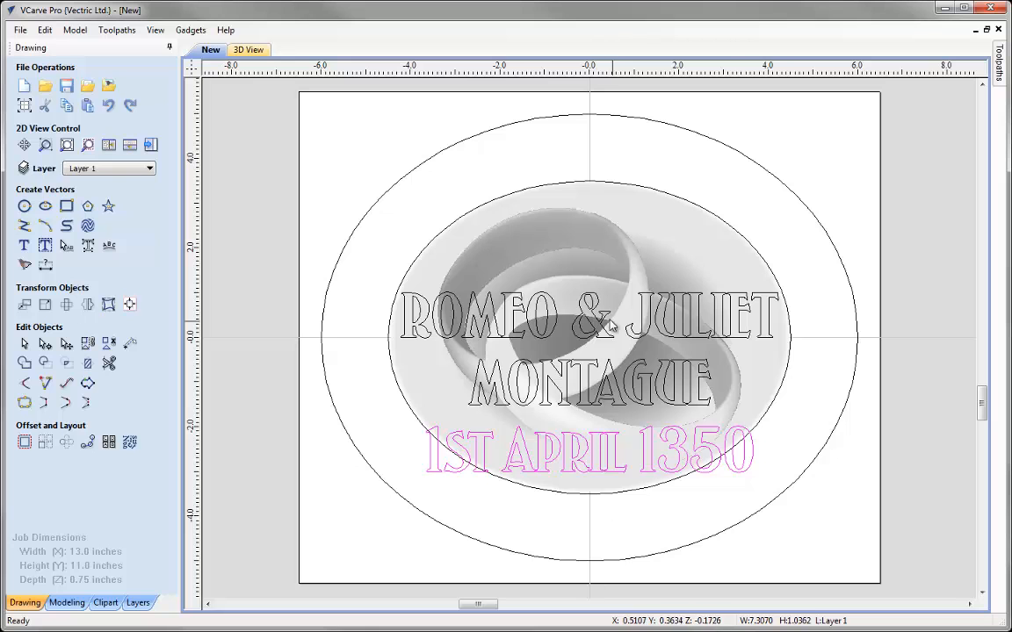
- Move the "ROMEO & JULIET" line straight up above the outer ellipse and the "MONTAGUE" line straight down below it
{"action": "left_click", "coordinate": [545, 296]}
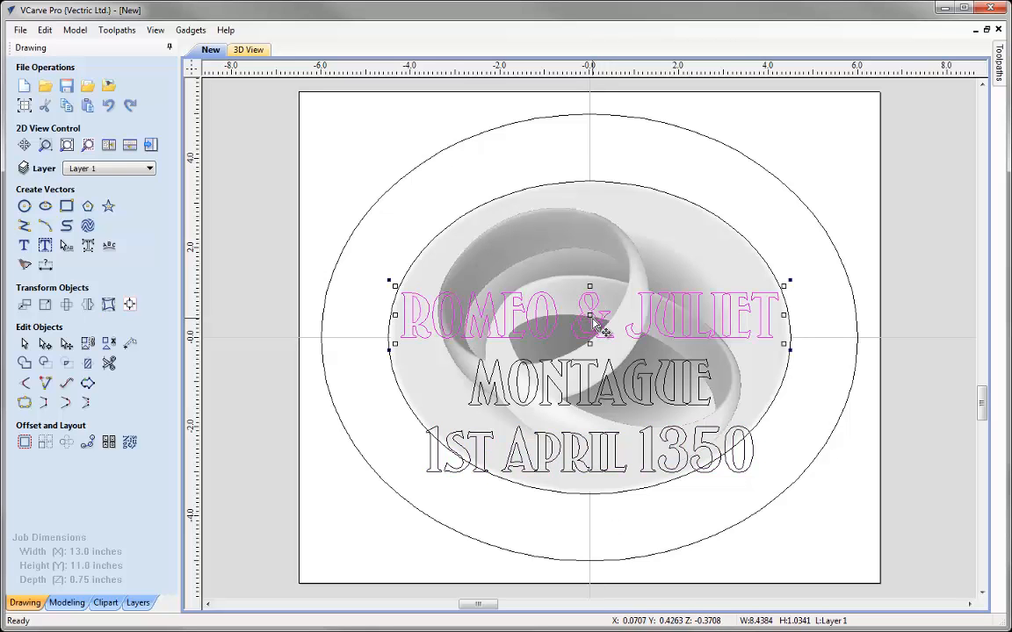
{"action": "left_click_drag", "start_coordinate": [590, 318], "coordinate": [591, 91]}
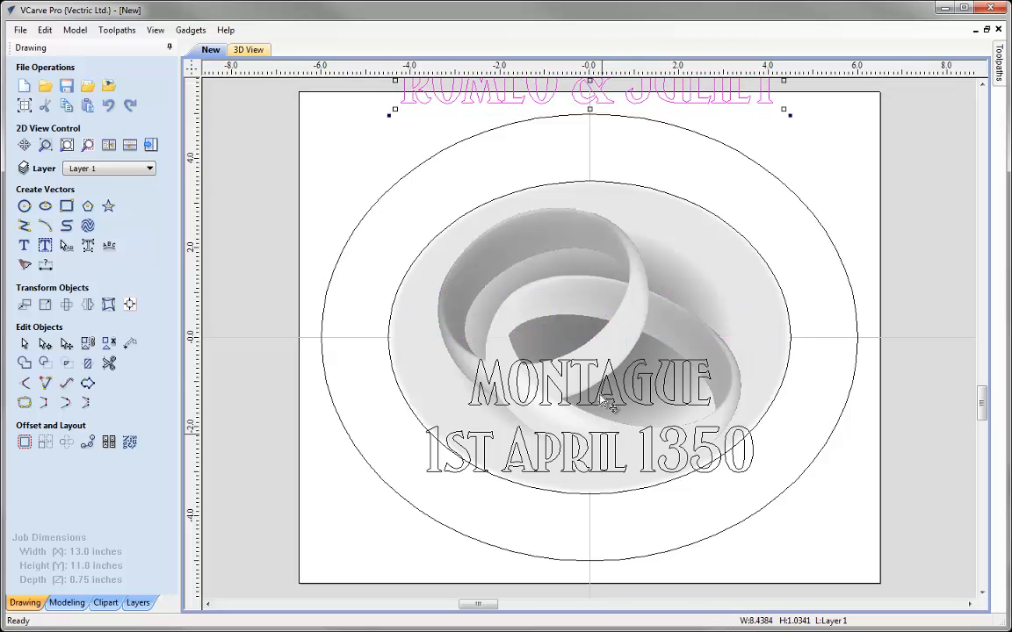
{"action": "left_click", "coordinate": [545, 362]}
{"action": "left_click_drag", "start_coordinate": [592, 380], "coordinate": [590, 582]}
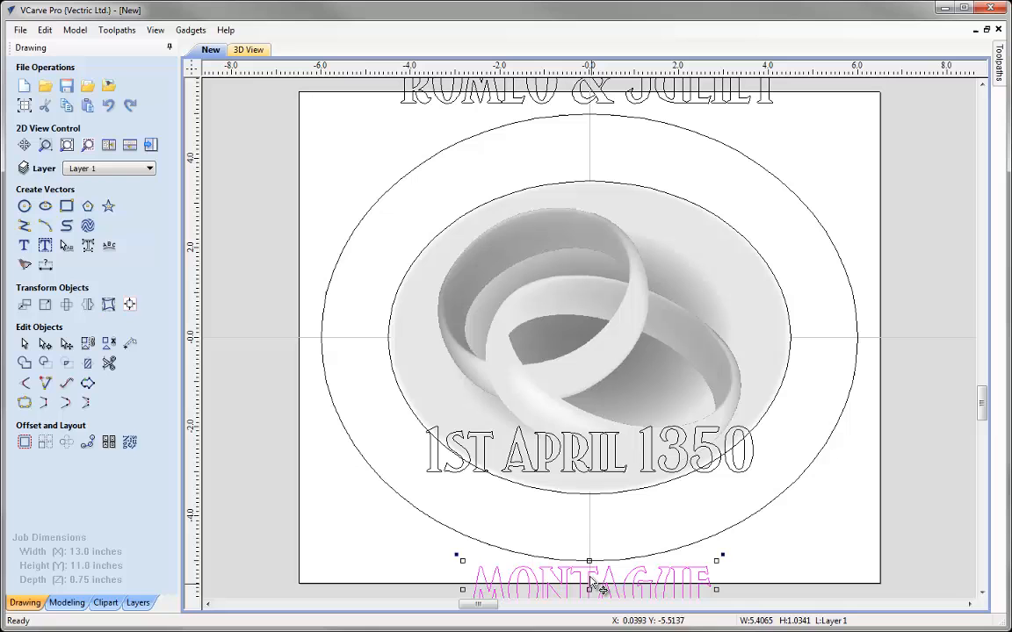
- Set the text height of the "1st April 1350" line to 0.5 inches
{"action": "left_click", "coordinate": [581, 464]}
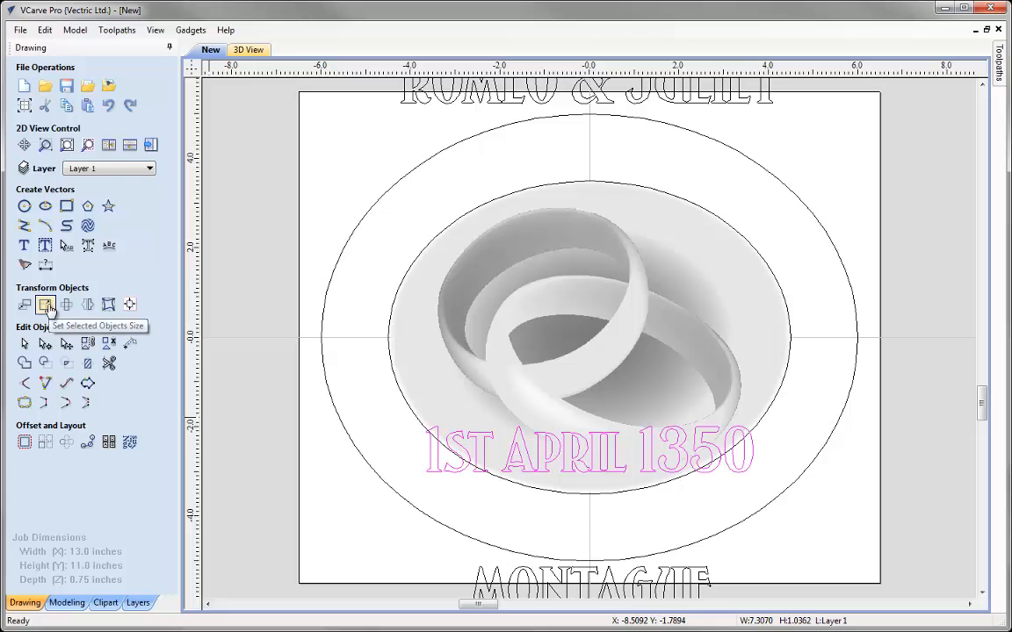
{"action": "left_click", "coordinate": [24, 245]}
{"action": "double_click", "coordinate": [81, 314]}
{"action": "type", "text": "0.5"}
{"action": "left_click", "coordinate": [63, 396]}
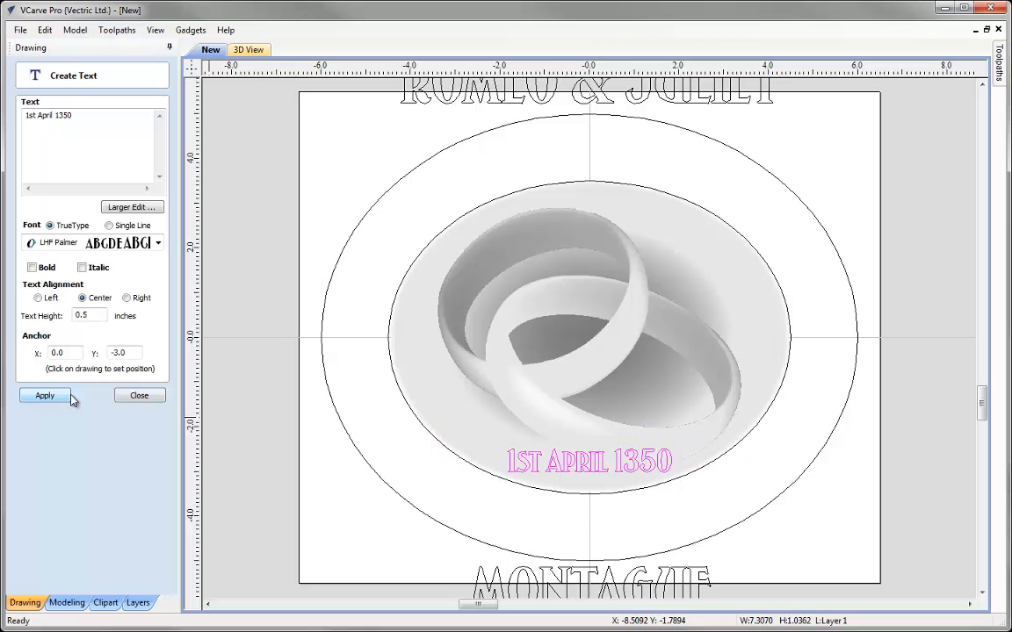
{"action": "left_click", "coordinate": [141, 396]}
- Move the date line straight up over the lower part of the rings and deselect it
{"action": "left_click", "coordinate": [589, 459]}
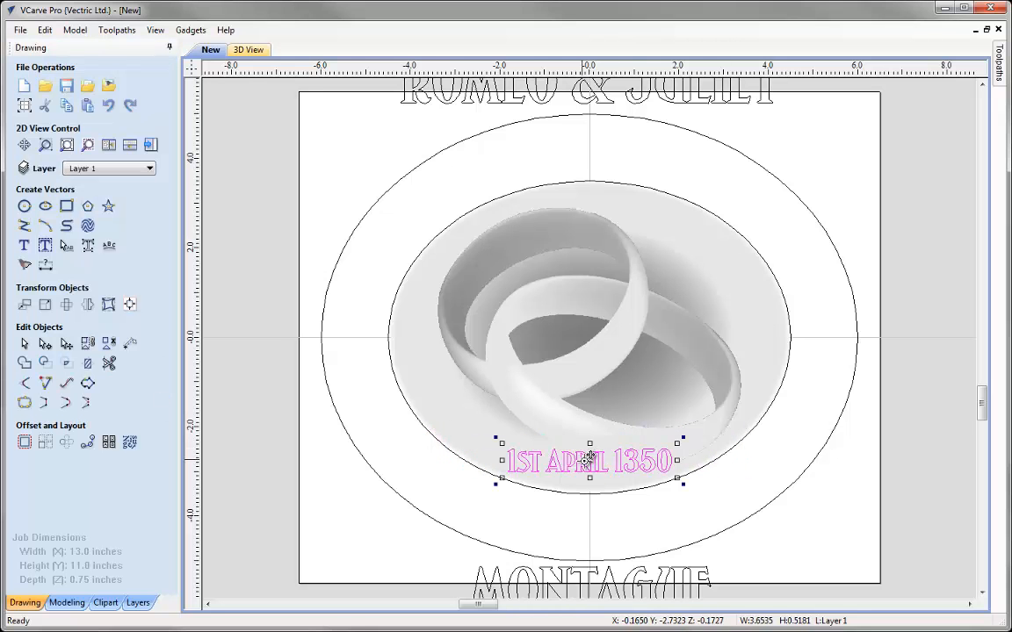
{"action": "left_click_drag", "start_coordinate": [590, 459], "coordinate": [590, 421]}
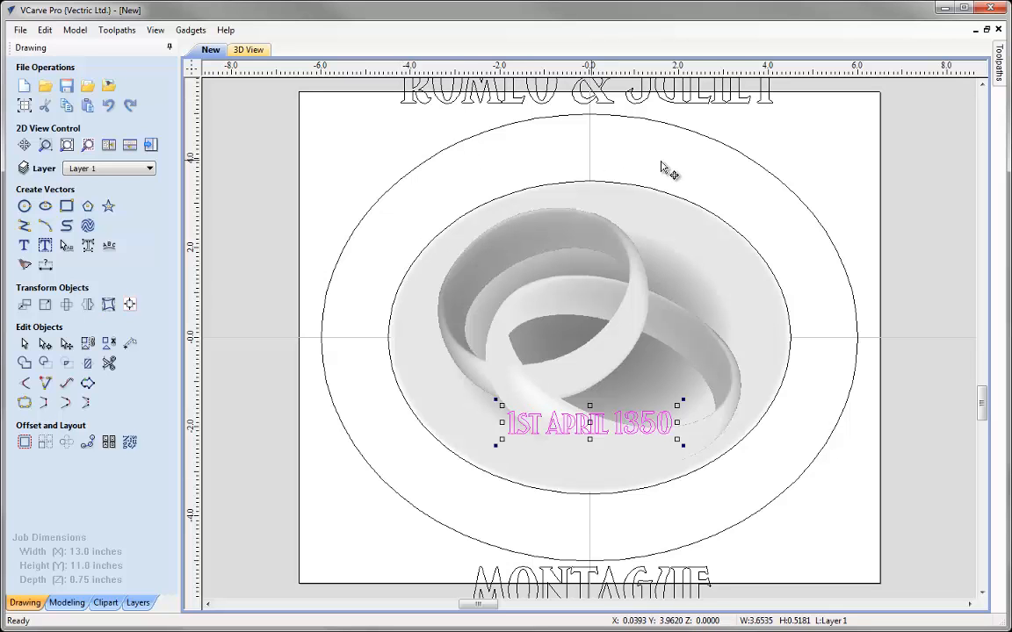
{"action": "left_click", "coordinate": [23, 345]}
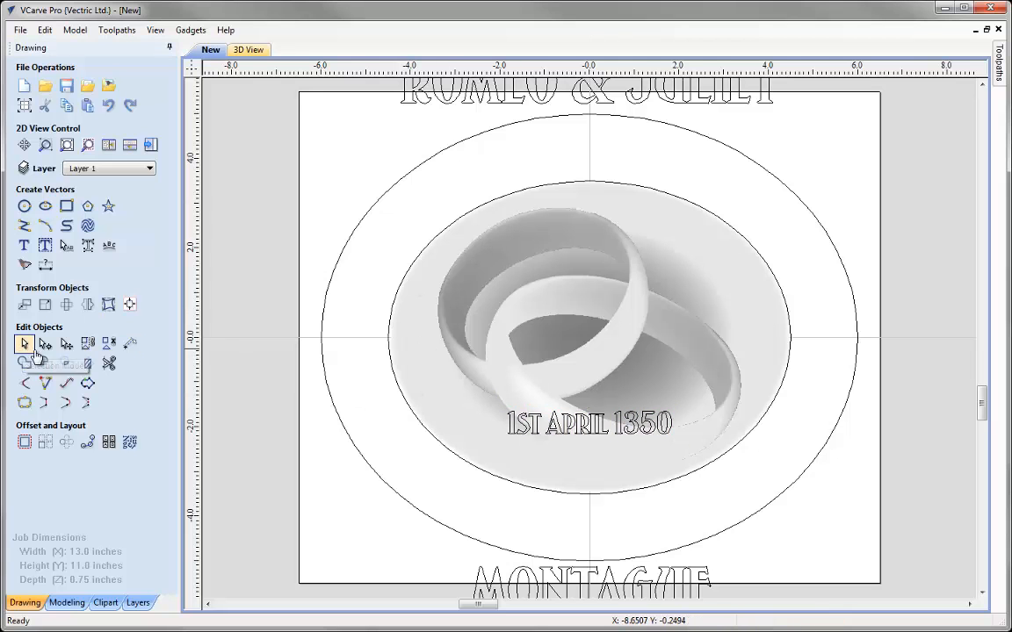
- Cut the inner 9 by 7 inch ellipse at its leftmost and rightmost nodes into an upper and a lower half
{"action": "left_click", "coordinate": [398, 293]}
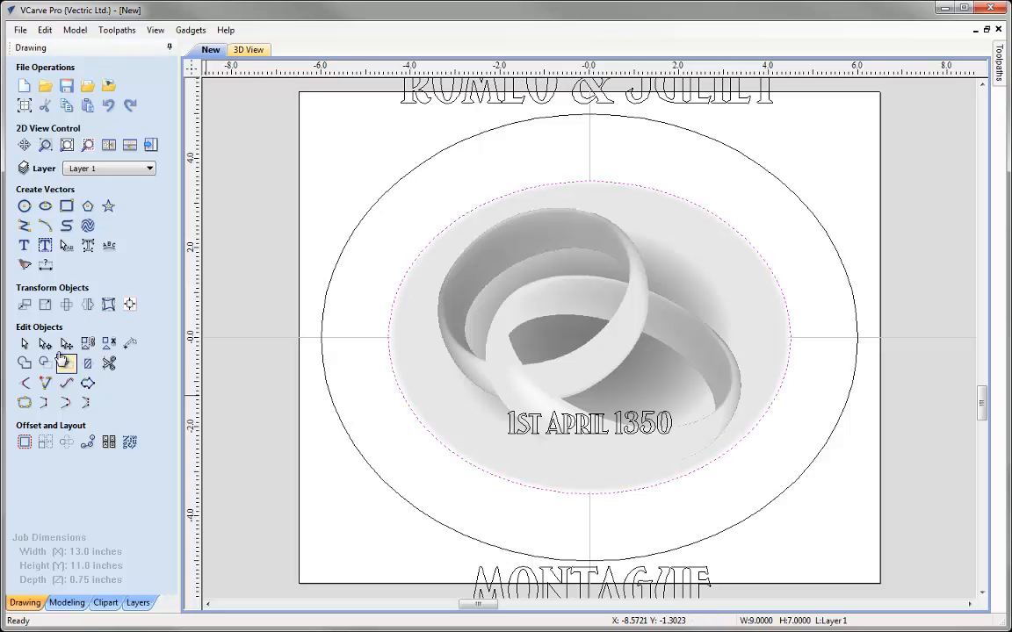
{"action": "left_click", "coordinate": [45, 345]}
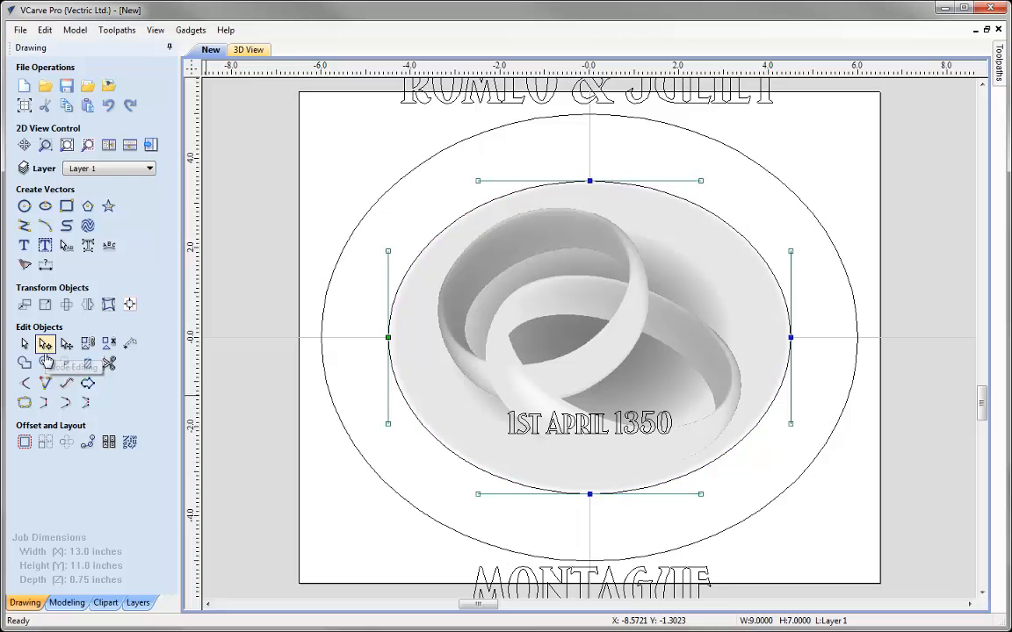
{"action": "right_click", "coordinate": [388, 337]}
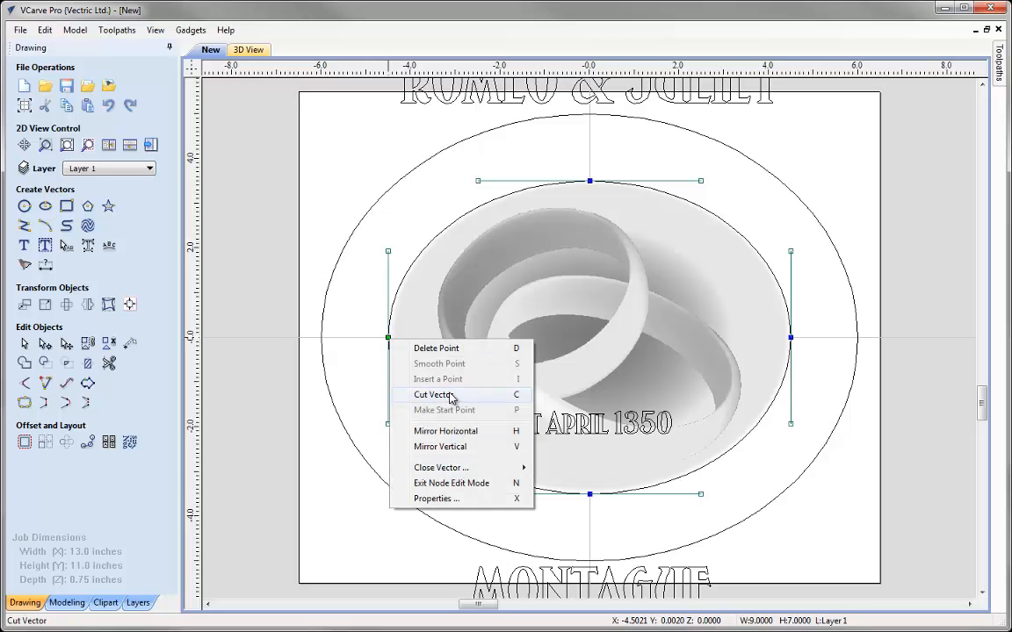
{"action": "left_click", "coordinate": [512, 403]}
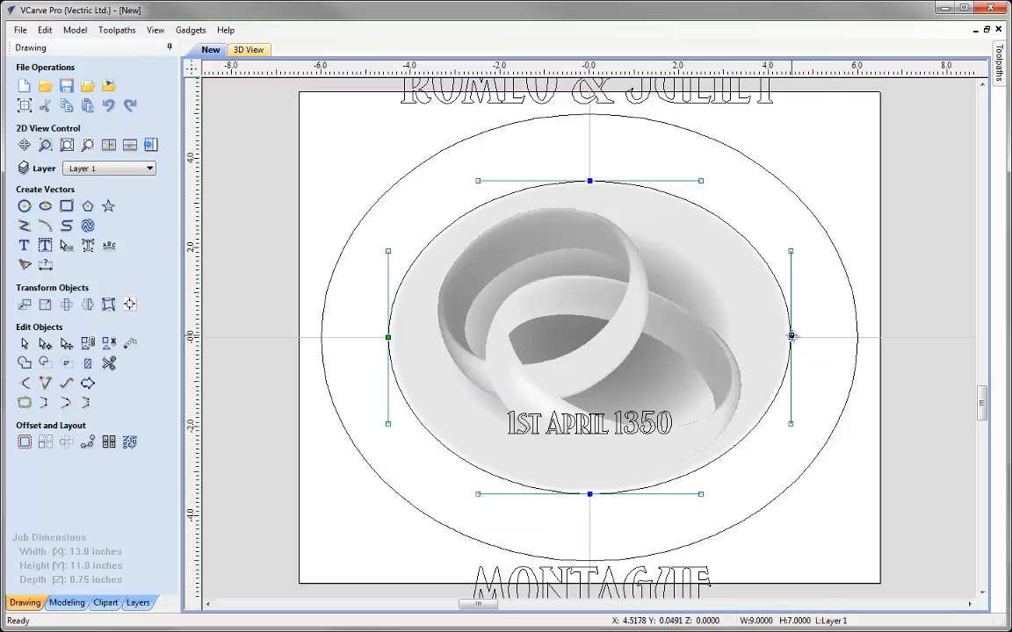
{"action": "key", "text": "c"}
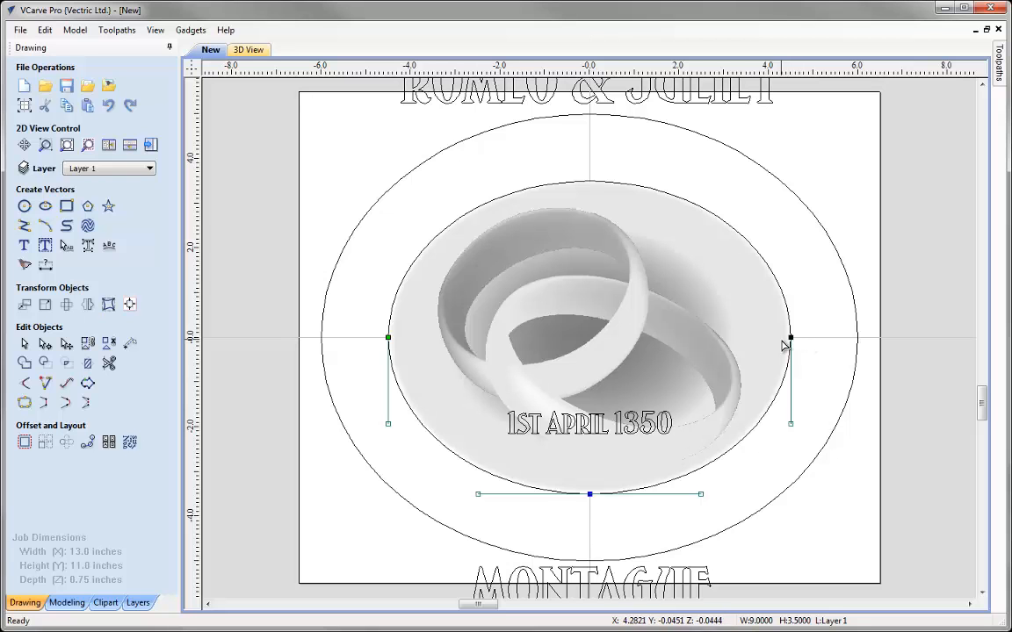
{"action": "left_click", "coordinate": [443, 231]}
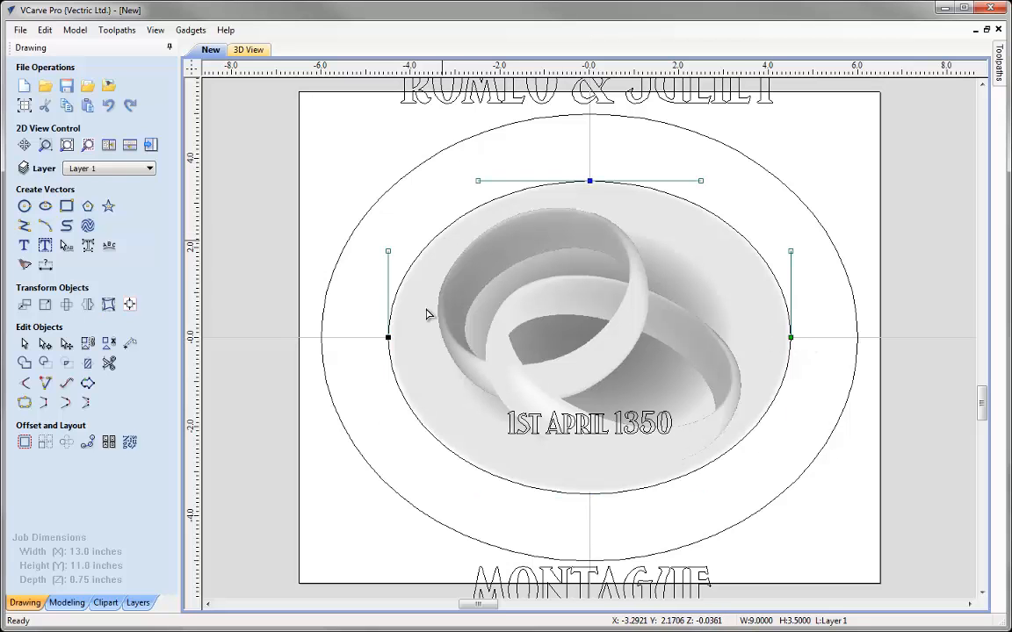
{"action": "left_click", "coordinate": [392, 369]}
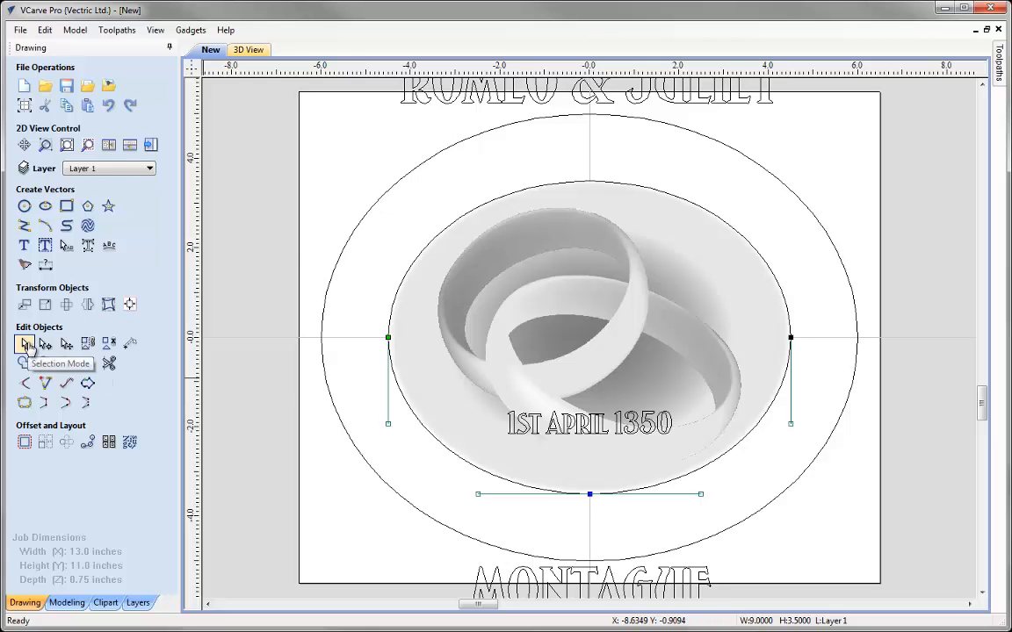
{"action": "left_click", "coordinate": [30, 347]}
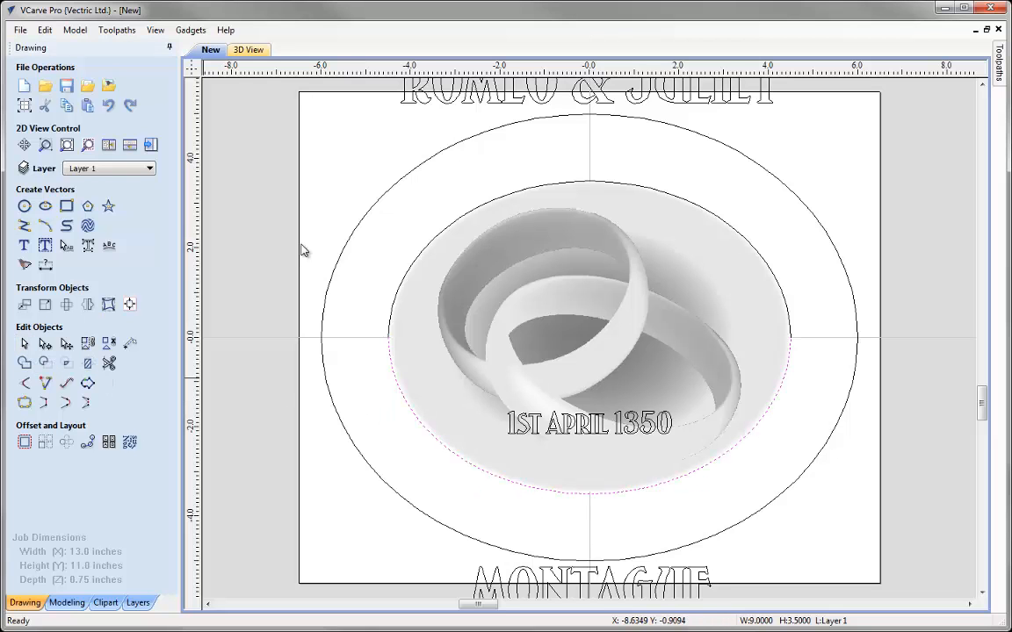
- Wrap "ROMEO & JULIET" along the upper half-ellipse, above the curve, on its other side and aligned to the middle
{"action": "left_click", "coordinate": [420, 252]}
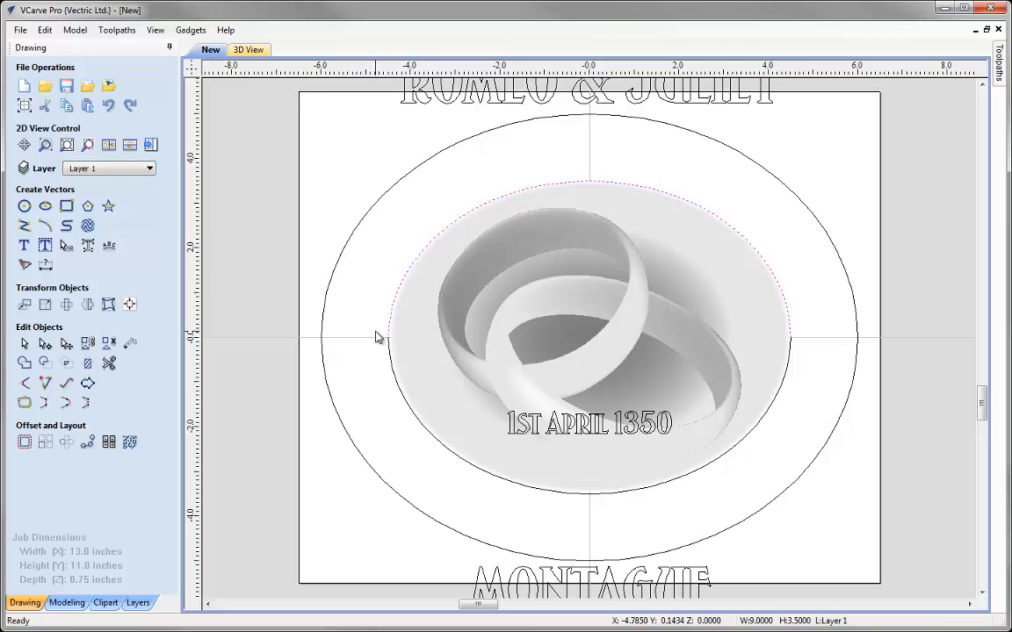
{"action": "left_click", "coordinate": [481, 96], "text": "shift"}
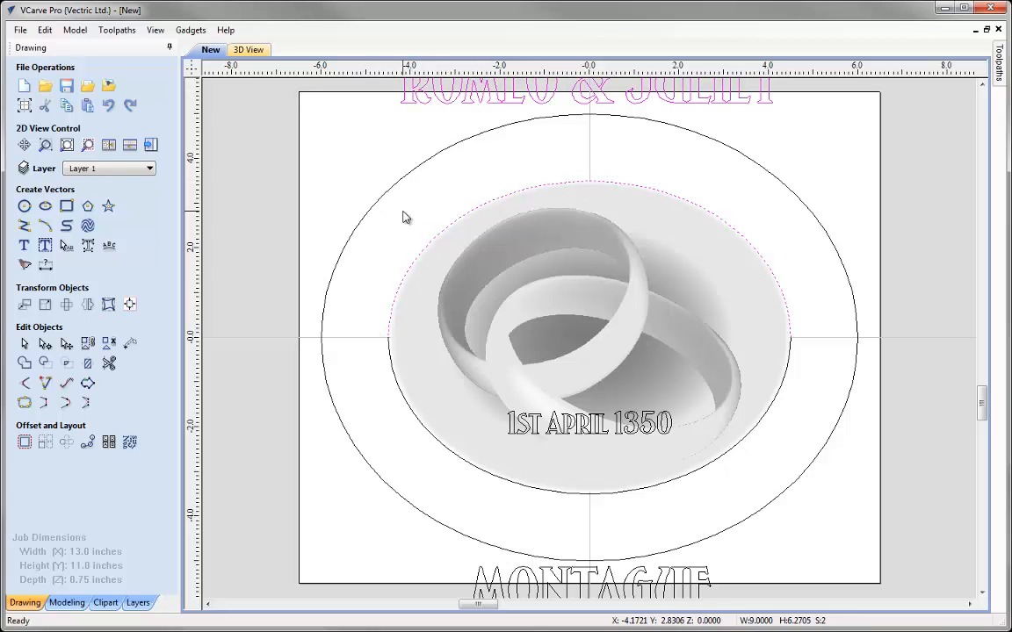
{"action": "left_click", "coordinate": [109, 247]}
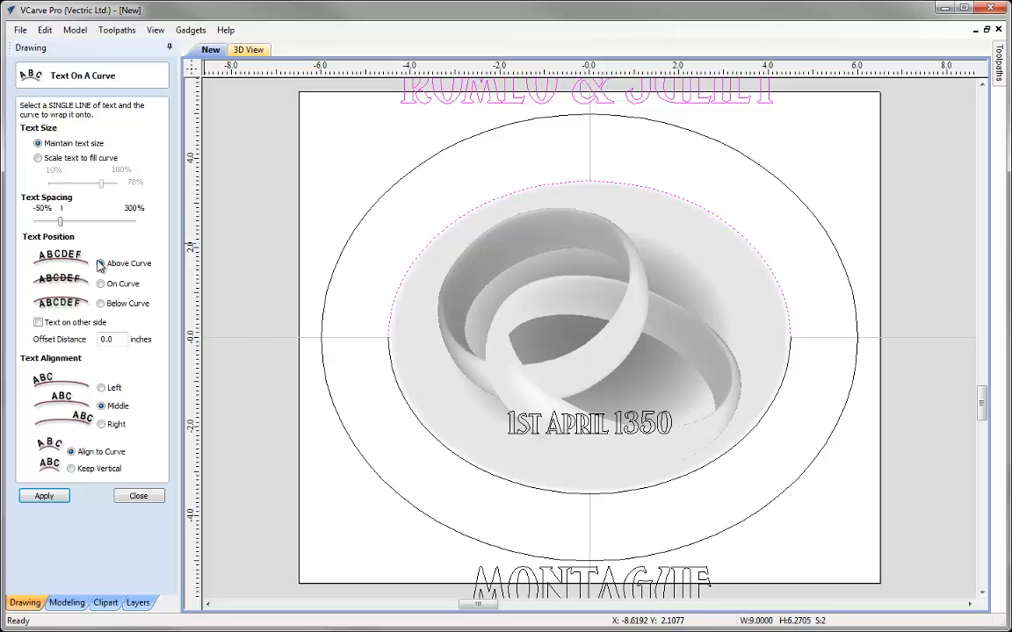
{"action": "left_click", "coordinate": [50, 496]}
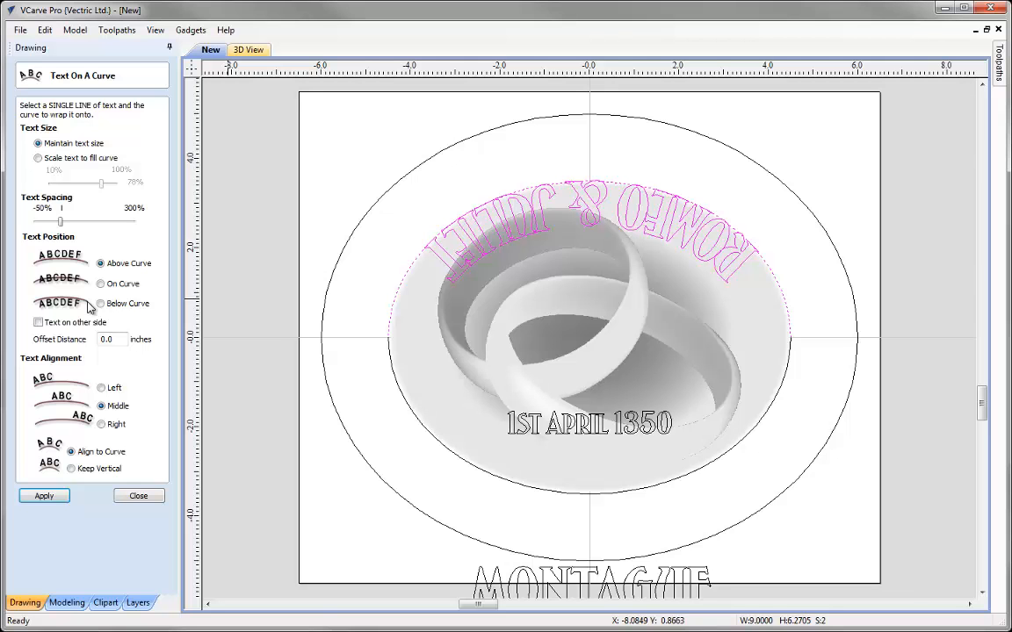
{"action": "left_click", "coordinate": [38, 322]}
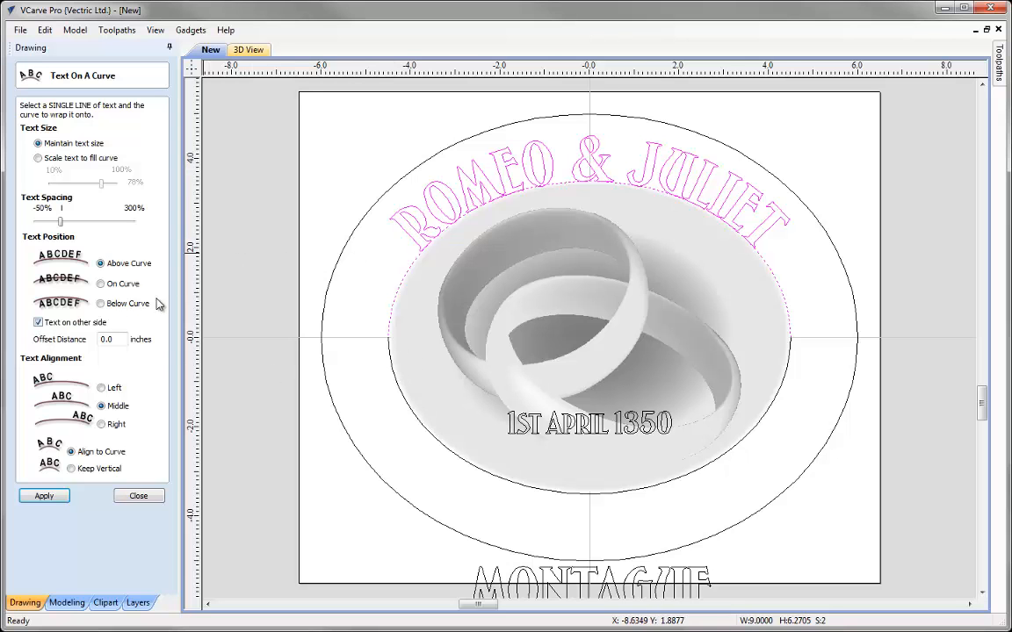
- Offset the curved "ROMEO & JULIET" text 0.15 inches from the ellipse and widen its letter spacing to fill more of the arc
{"action": "left_click_drag", "start_coordinate": [123, 340], "coordinate": [101, 342]}
{"action": "key", "text": "Return"}
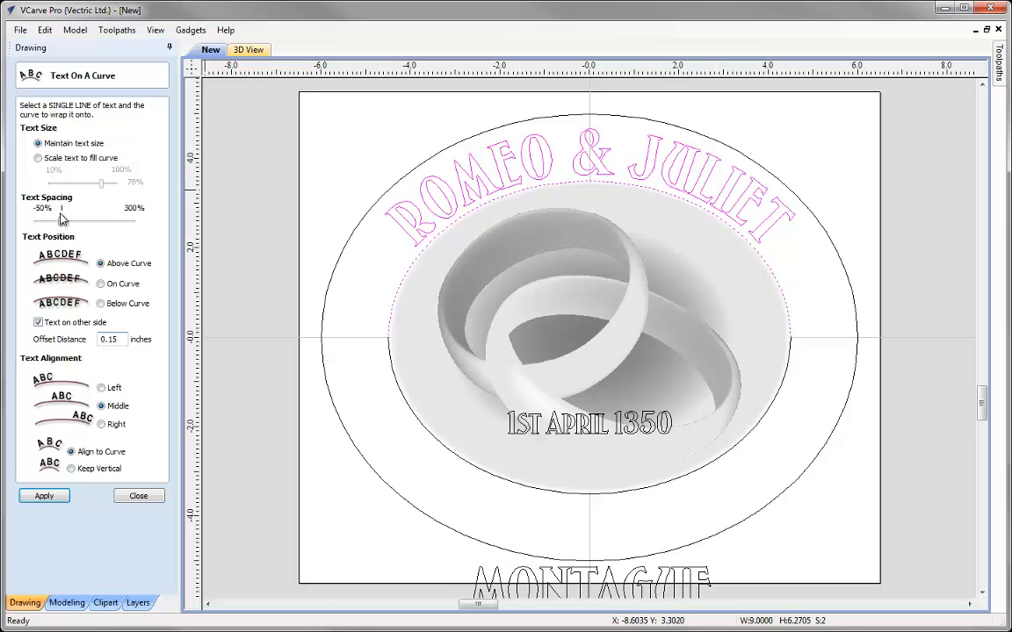
{"action": "left_click_drag", "start_coordinate": [60, 222], "coordinate": [102, 223]}
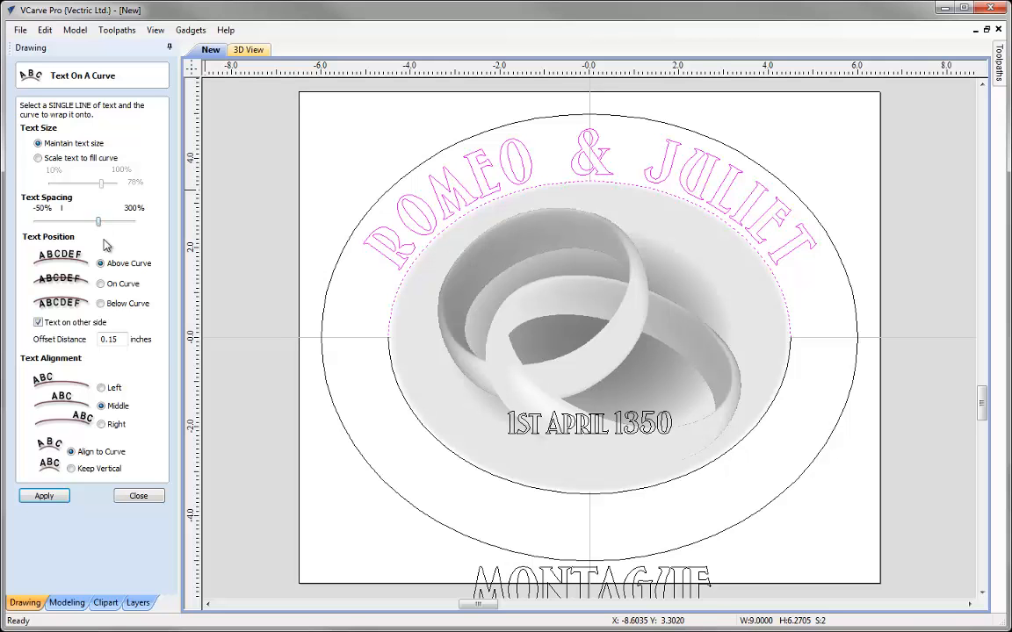
- Wrap "MONTAGUE" along the lower half-ellipse, positioned below the curve with the other-side option off
{"action": "left_click", "coordinate": [419, 424]}
{"action": "left_click", "coordinate": [499, 583], "text": "shift"}
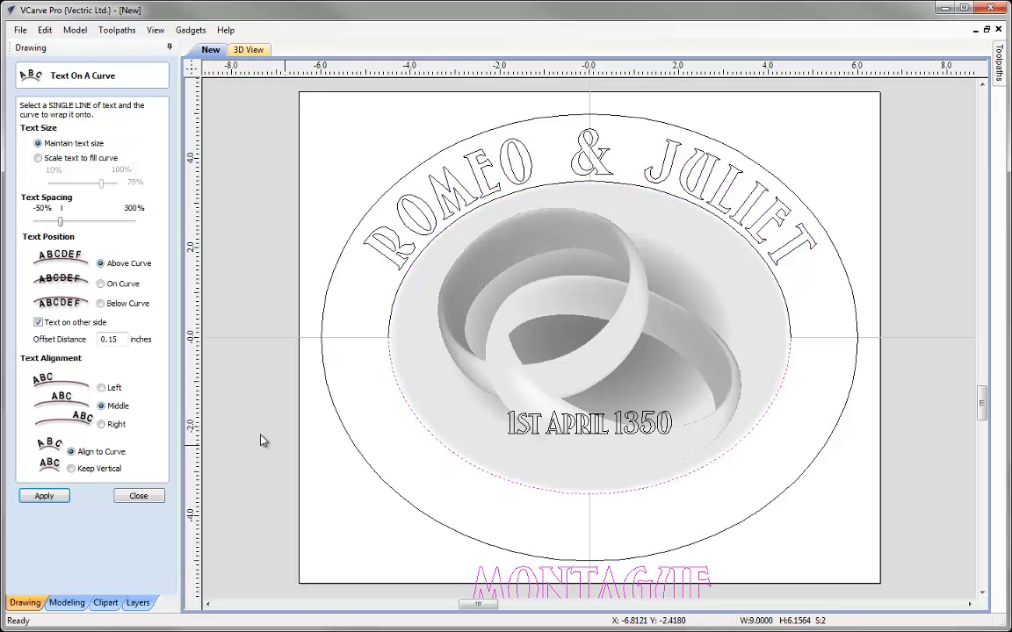
{"action": "left_click", "coordinate": [46, 498]}
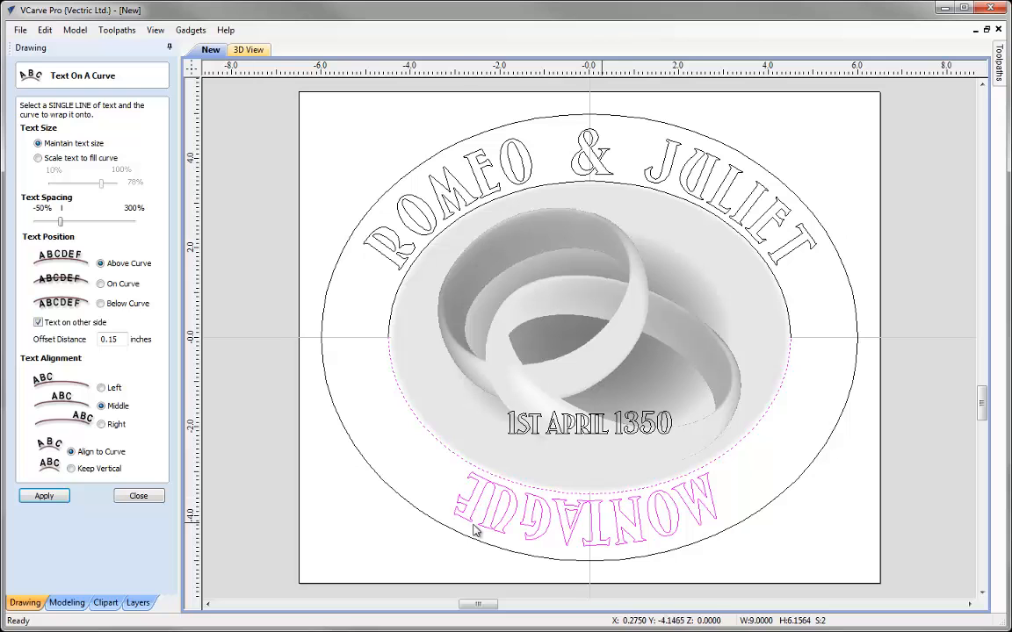
{"action": "left_click", "coordinate": [38, 323]}
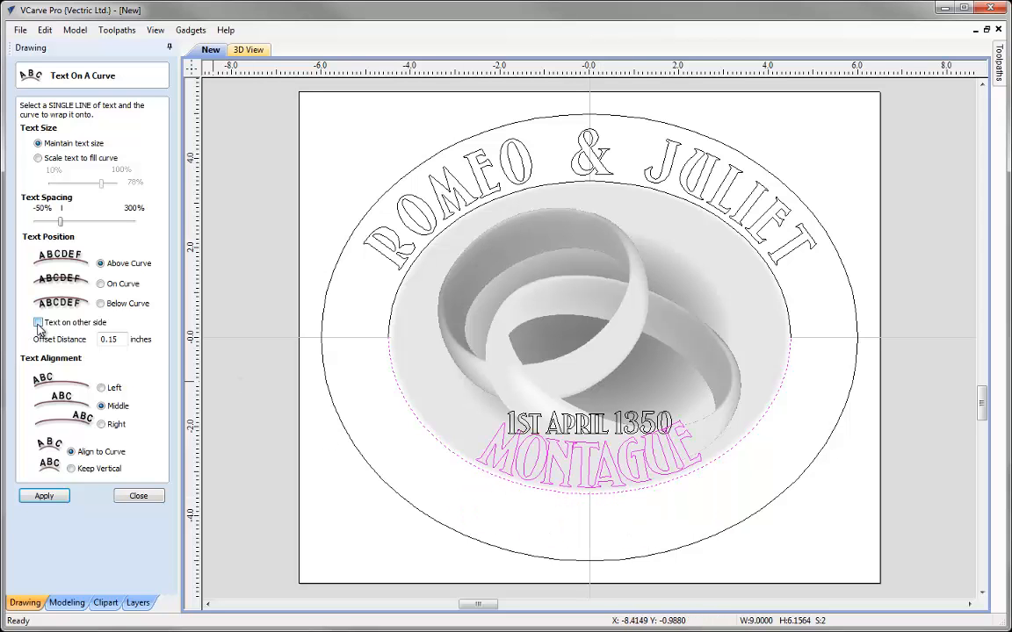
{"action": "left_click", "coordinate": [101, 304]}
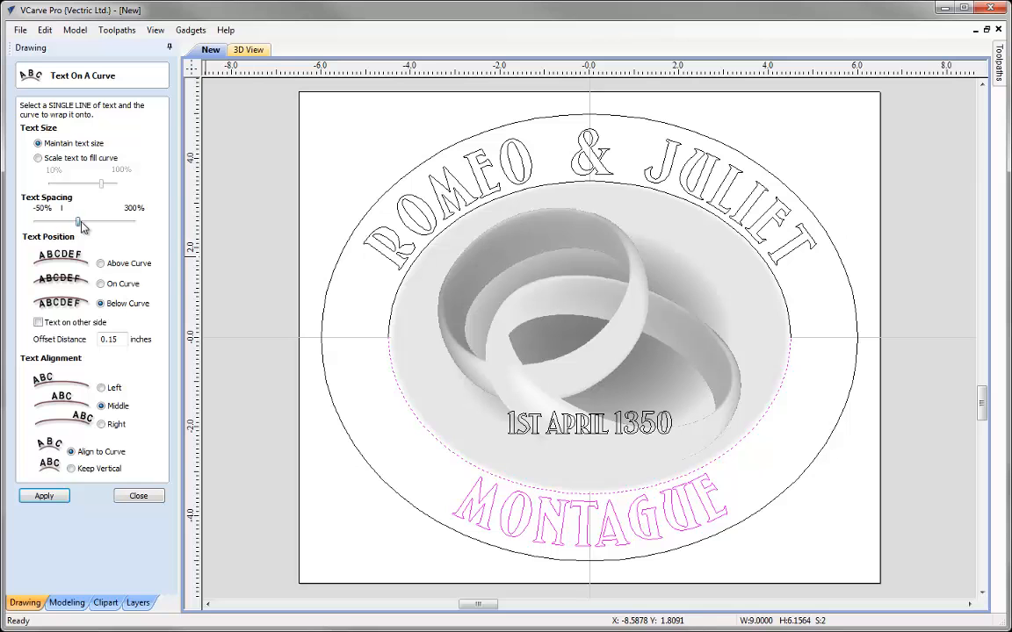
- Widen the letter spacing of the curved "MONTAGUE" text, apply it and finish the text-on-curve command
{"action": "mouse_move", "coordinate": [94, 223]}
{"action": "left_mouse_down"}
{"action": "mouse_move", "coordinate": [122, 222]}
{"action": "mouse_move", "coordinate": [103, 223]}
{"action": "left_mouse_up"}
{"action": "left_click", "coordinate": [120, 224]}
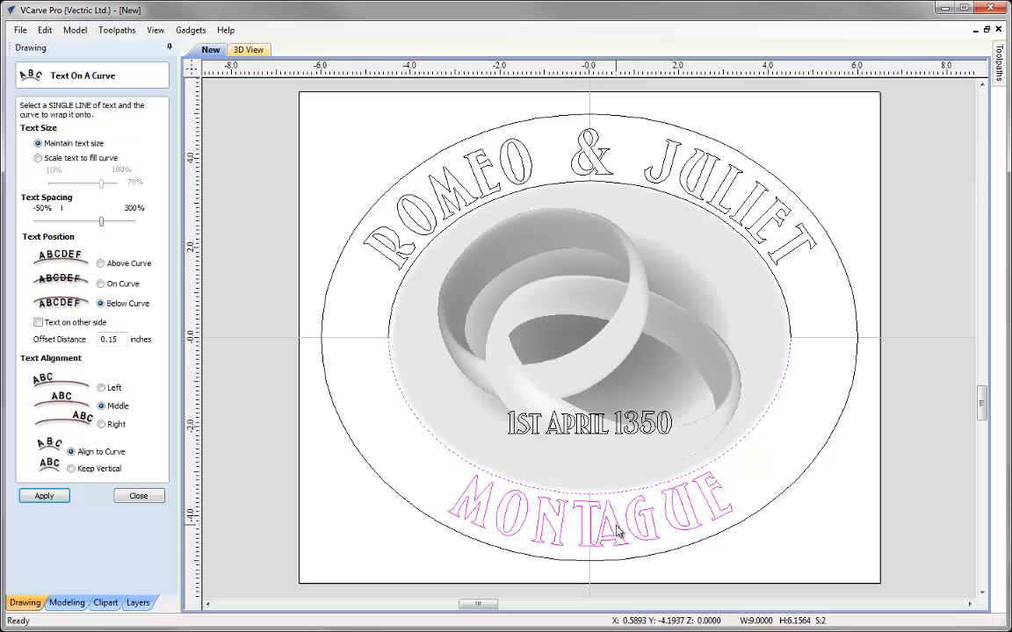
{"action": "left_click", "coordinate": [38, 498]}
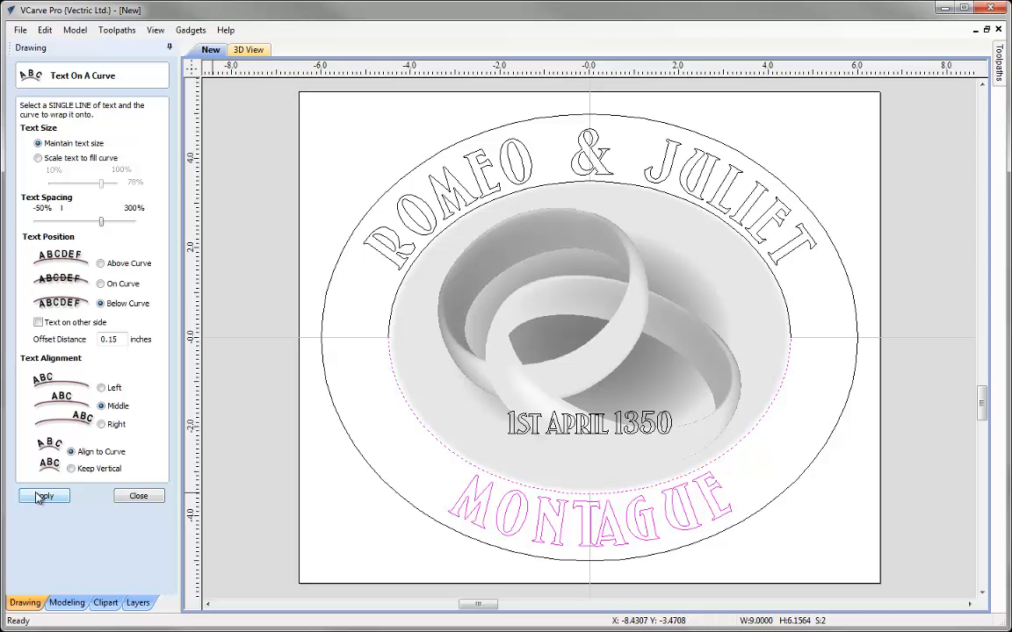
{"action": "left_click", "coordinate": [133, 495]}
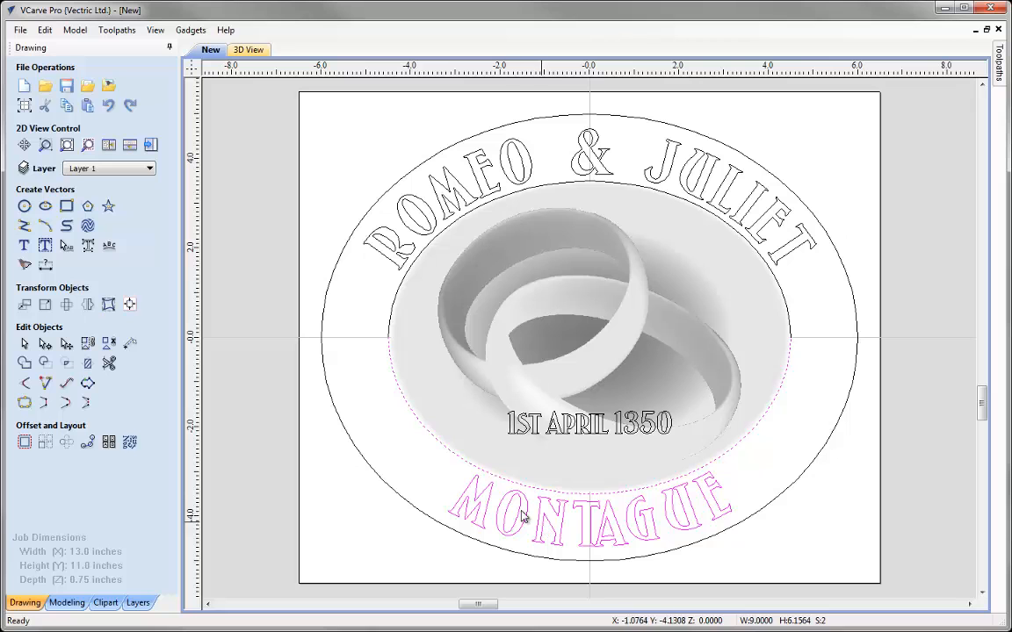
- Widen the letter spacing of the curved "MONTAGUE" text a little further along the lower arc and finish the spacing edit
{"action": "left_click", "coordinate": [462, 477]}
{"action": "left_click", "coordinate": [474, 488]}
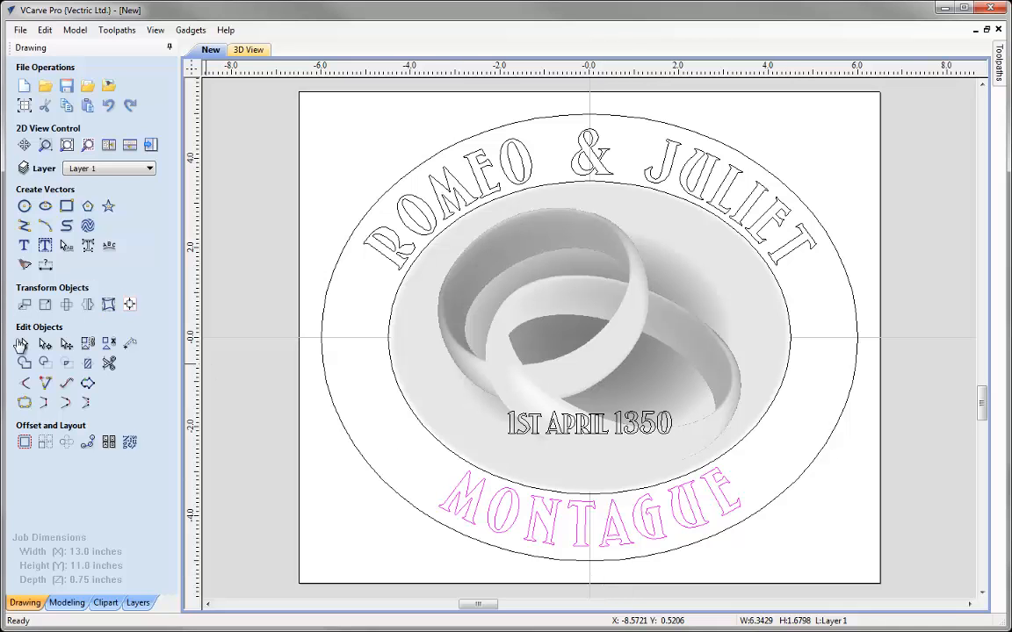
{"action": "left_click", "coordinate": [21, 344]}
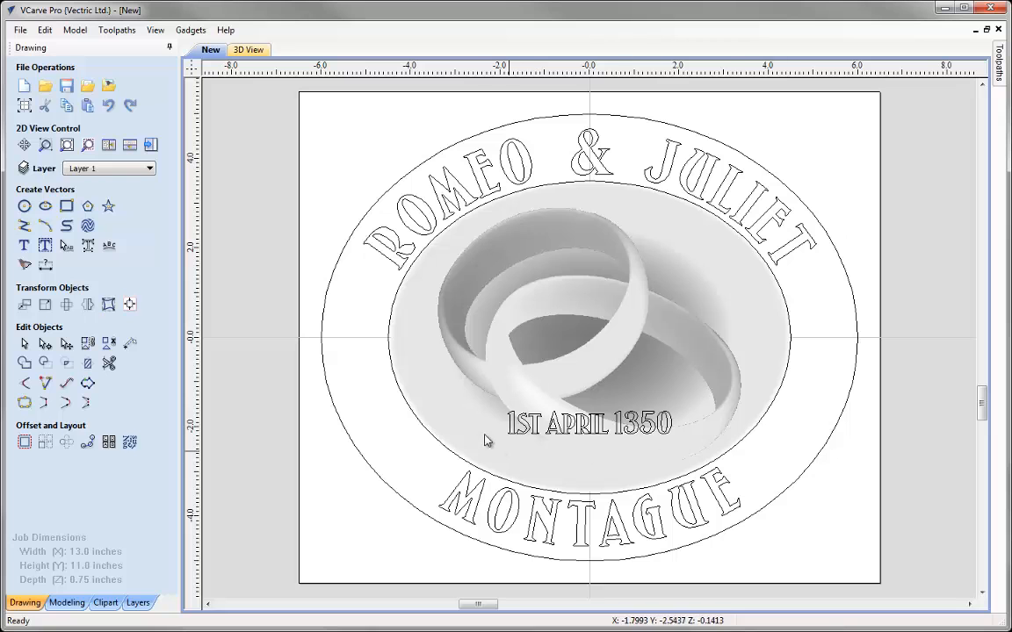
- Set the fading of the non-selected wedding rings bitmap to 9 % in its object properties
{"action": "left_click", "coordinate": [571, 317]}
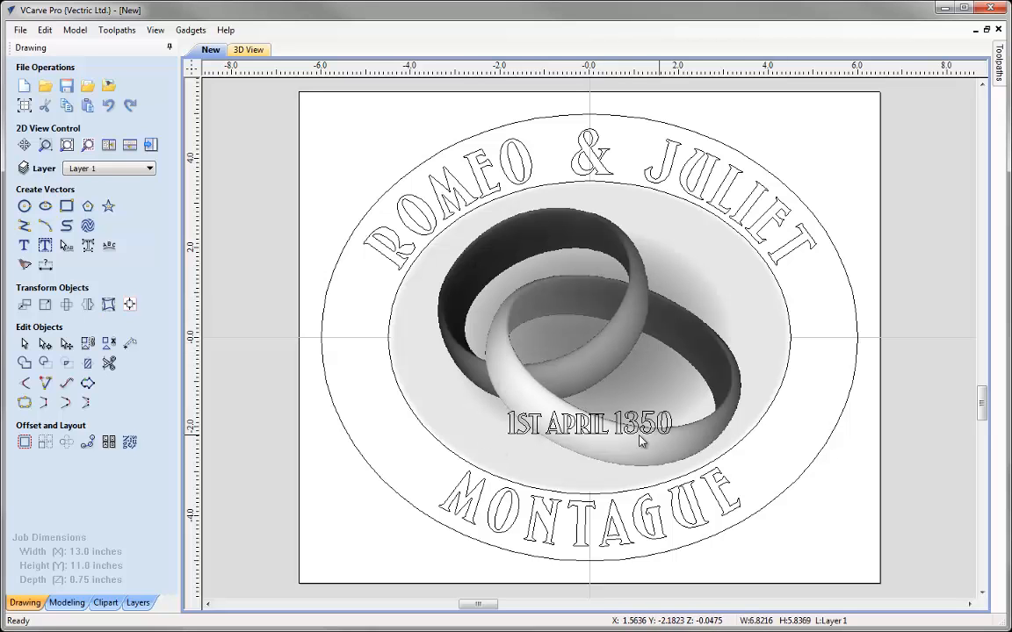
{"action": "left_click", "coordinate": [535, 422]}
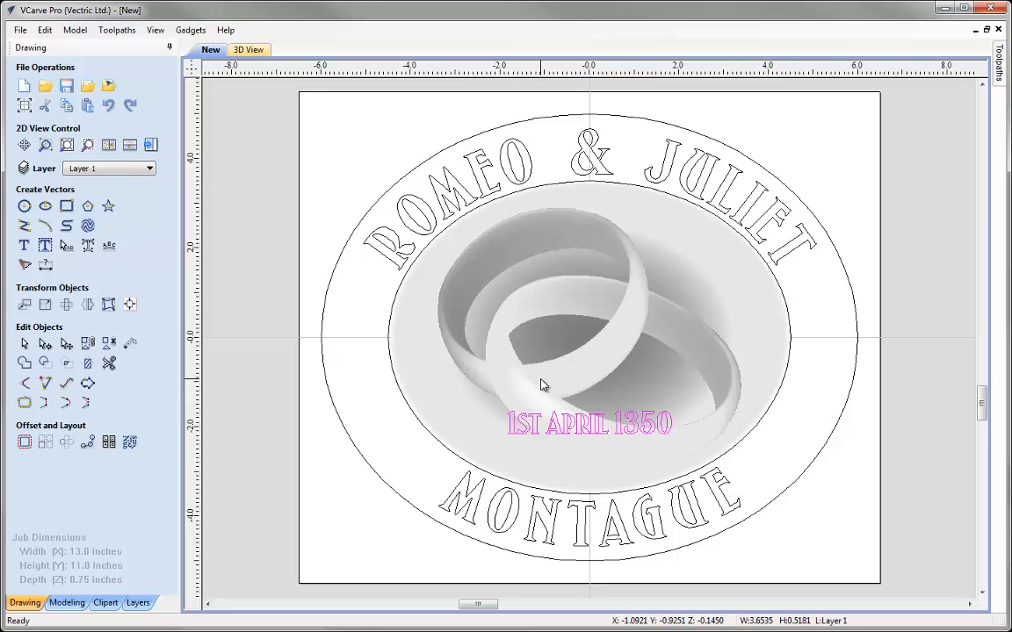
{"action": "left_click", "coordinate": [520, 234]}
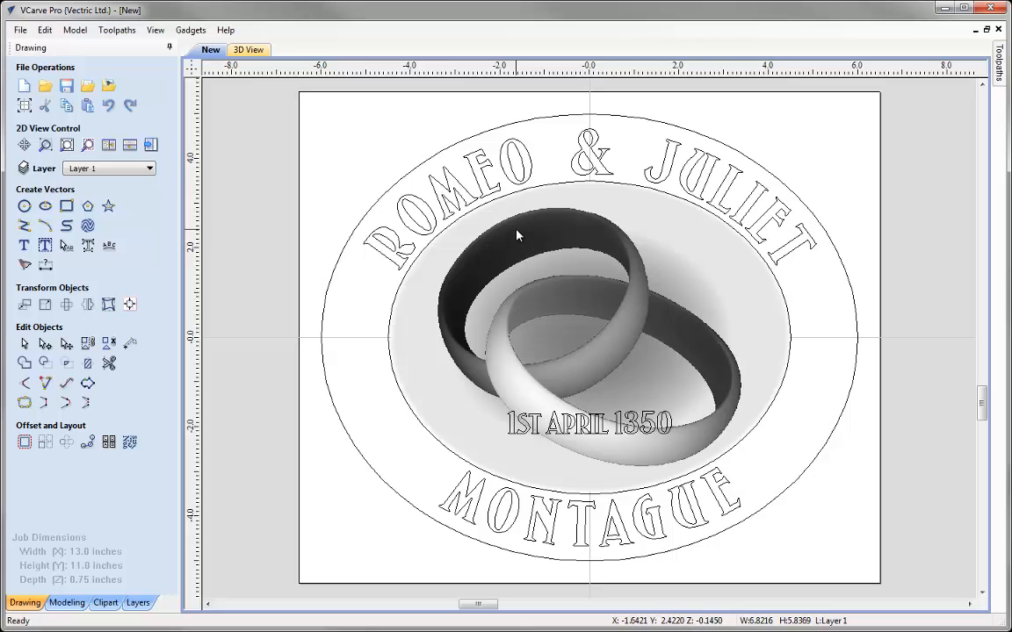
{"action": "right_click", "coordinate": [517, 235]}
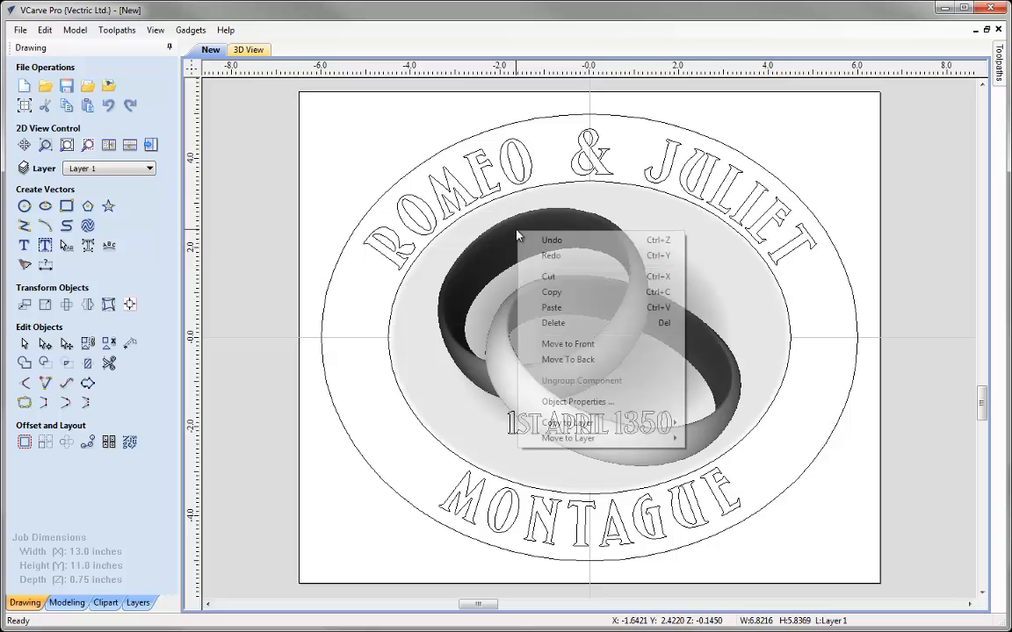
{"action": "left_click", "coordinate": [576, 402]}
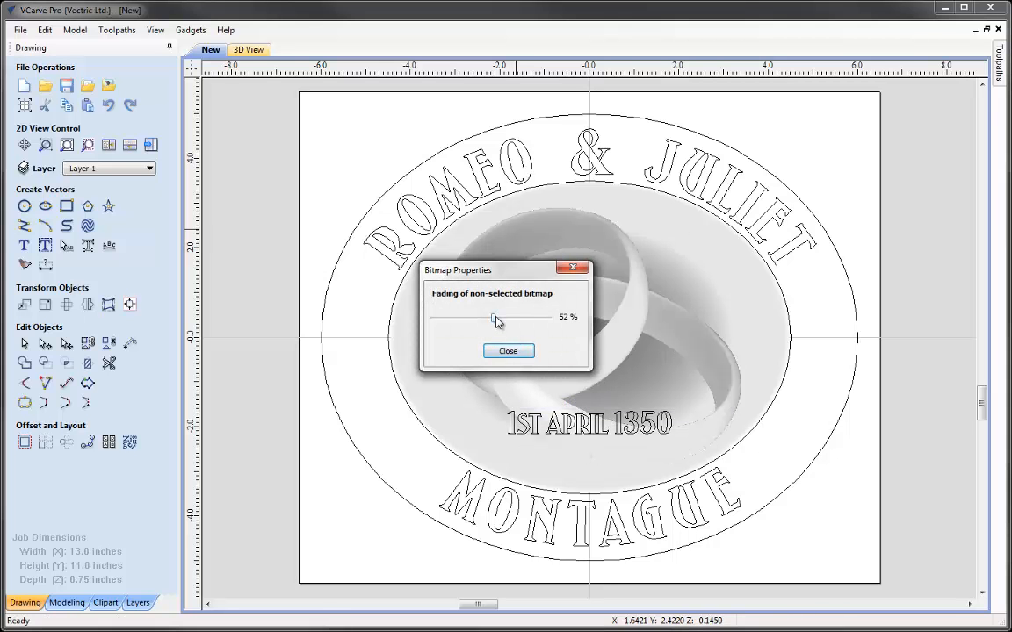
{"action": "left_click_drag", "start_coordinate": [494, 322], "coordinate": [446, 324]}
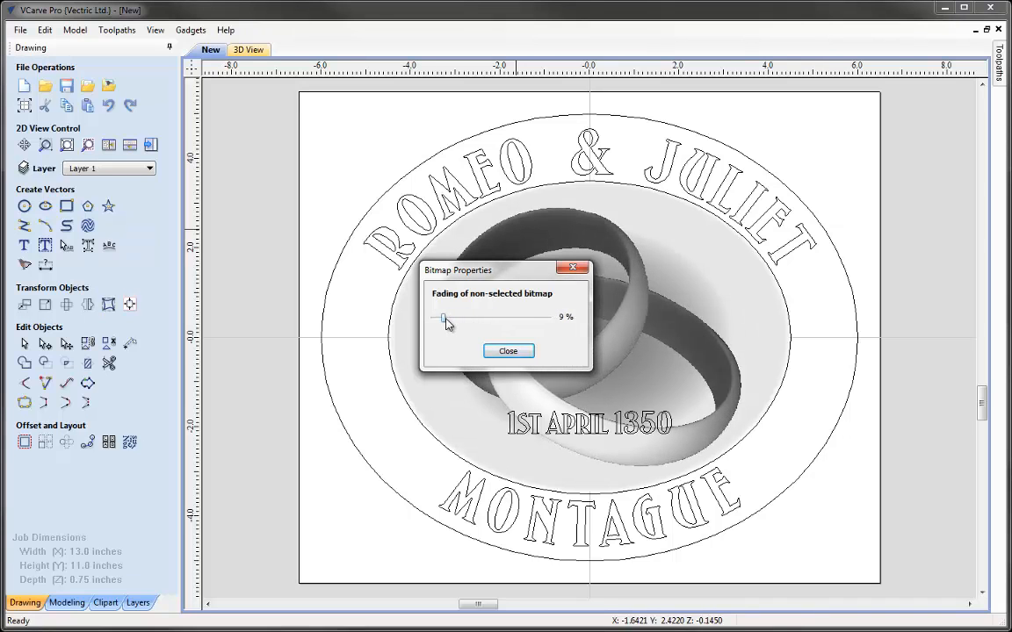
{"action": "left_click", "coordinate": [510, 352]}
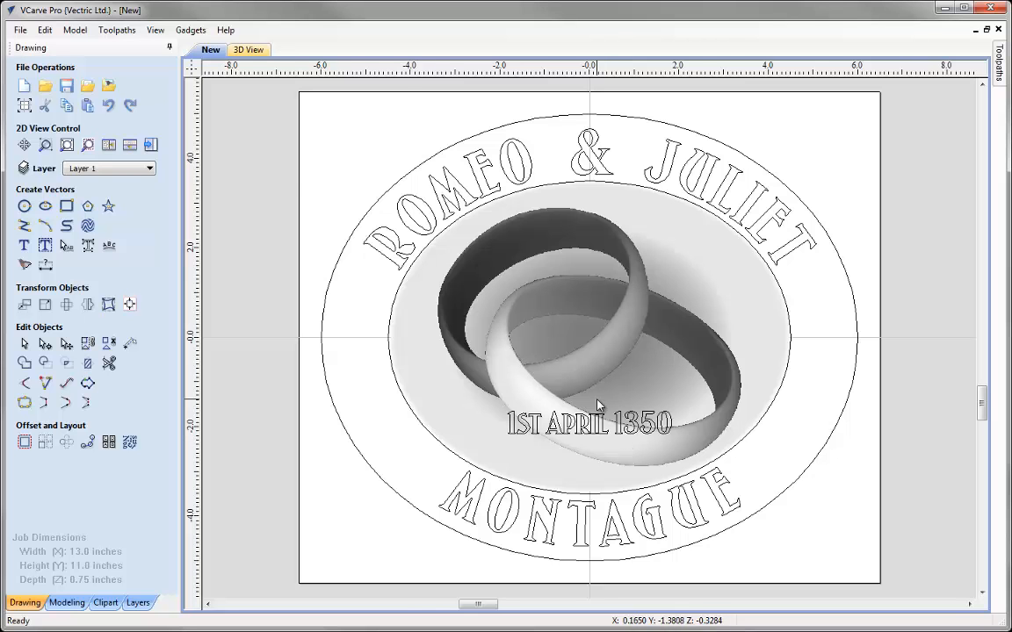
- Start editing the spacing of the "1ST APRIL 1350" text and widen the gap between the "A" and "P"
{"action": "scroll", "coordinate": [606, 439], "scroll_direction": "up", "scroll_amount": 4}
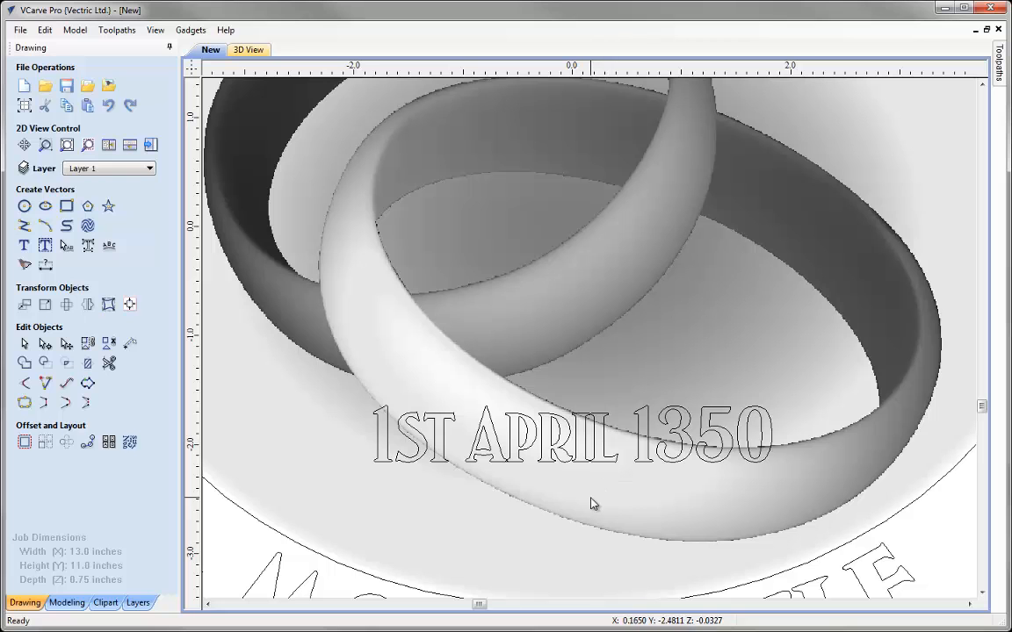
{"action": "left_click", "coordinate": [375, 411]}
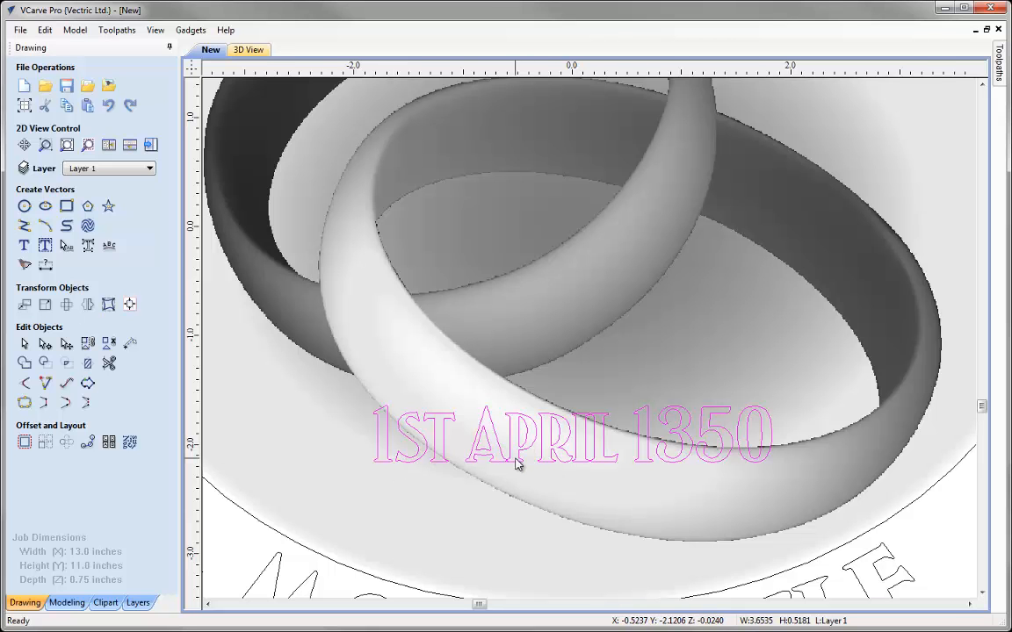
{"action": "scroll", "coordinate": [515, 470], "scroll_direction": "up", "scroll_amount": 3}
{"action": "scroll", "coordinate": [464, 462], "scroll_direction": "up", "scroll_amount": 2}
{"action": "scroll", "coordinate": [455, 457], "scroll_direction": "down", "scroll_amount": 2}
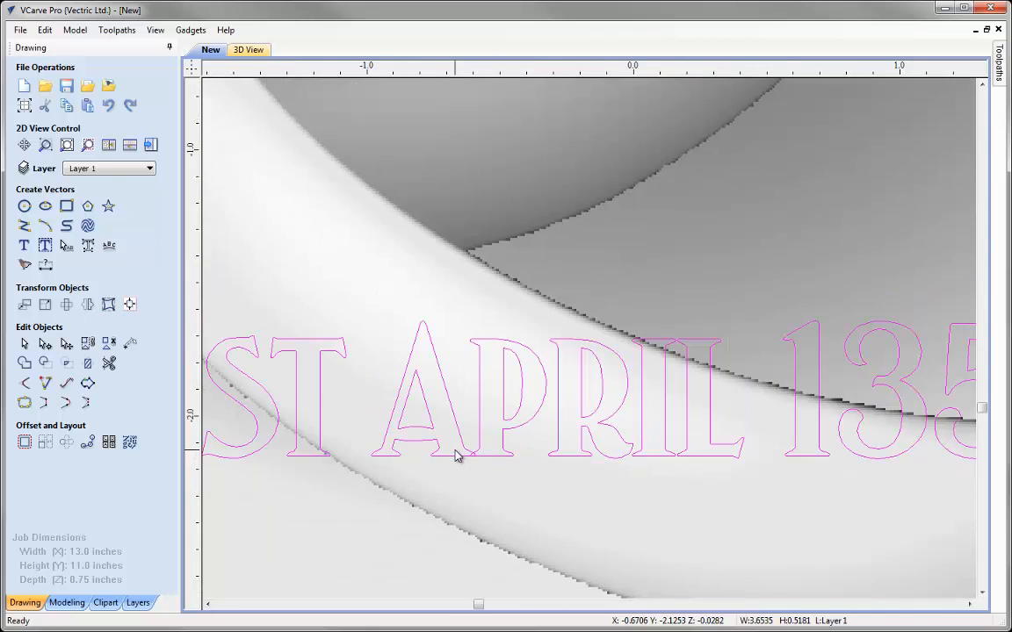
{"action": "scroll", "coordinate": [369, 437], "scroll_direction": "down", "scroll_amount": 1}
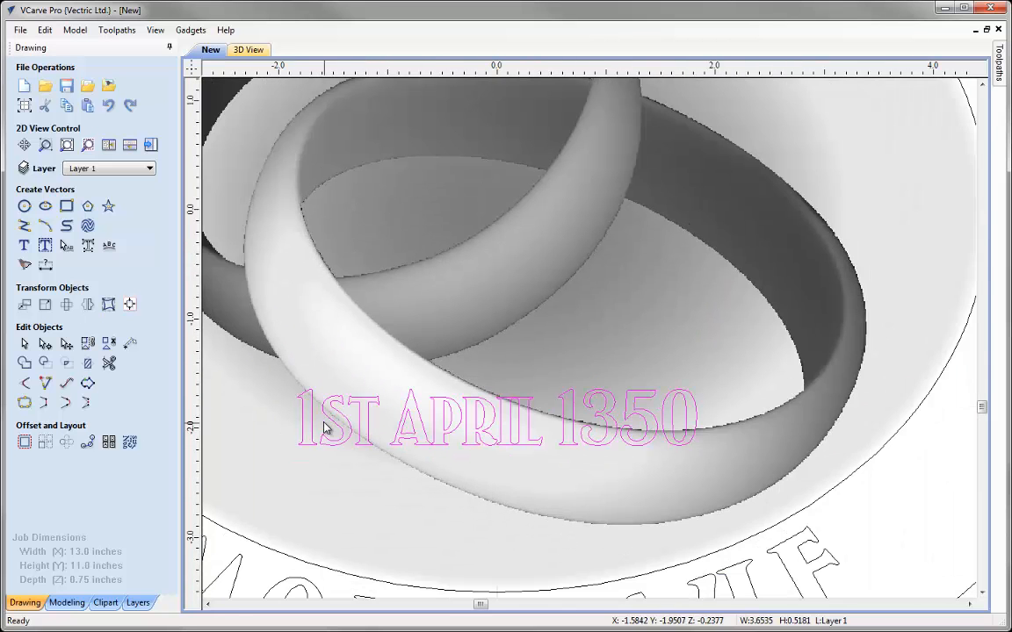
{"action": "scroll", "coordinate": [324, 427], "scroll_direction": "up", "scroll_amount": 1}
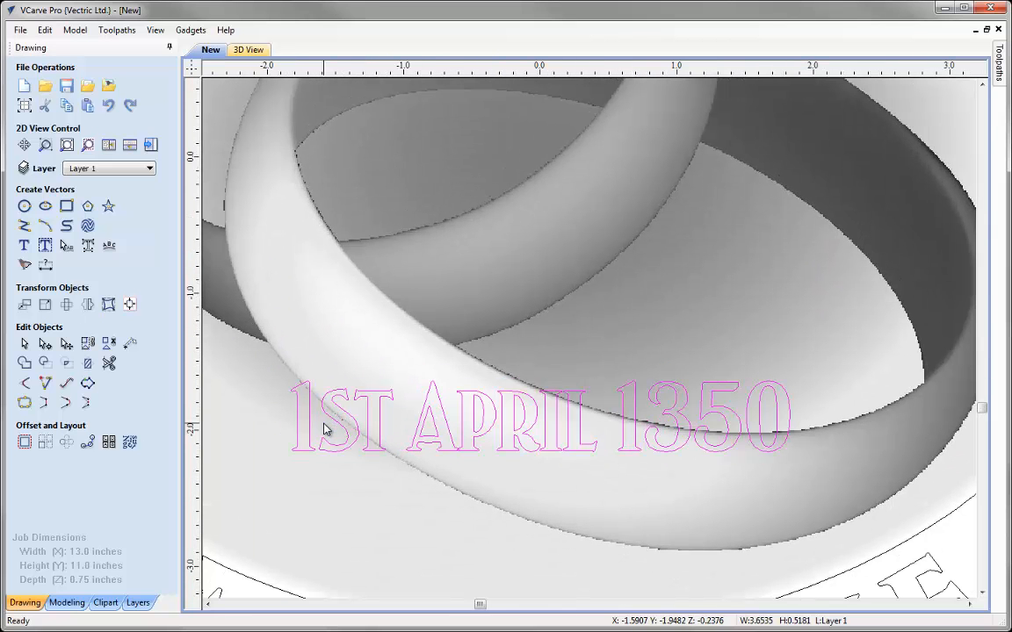
{"action": "left_click", "coordinate": [66, 246]}
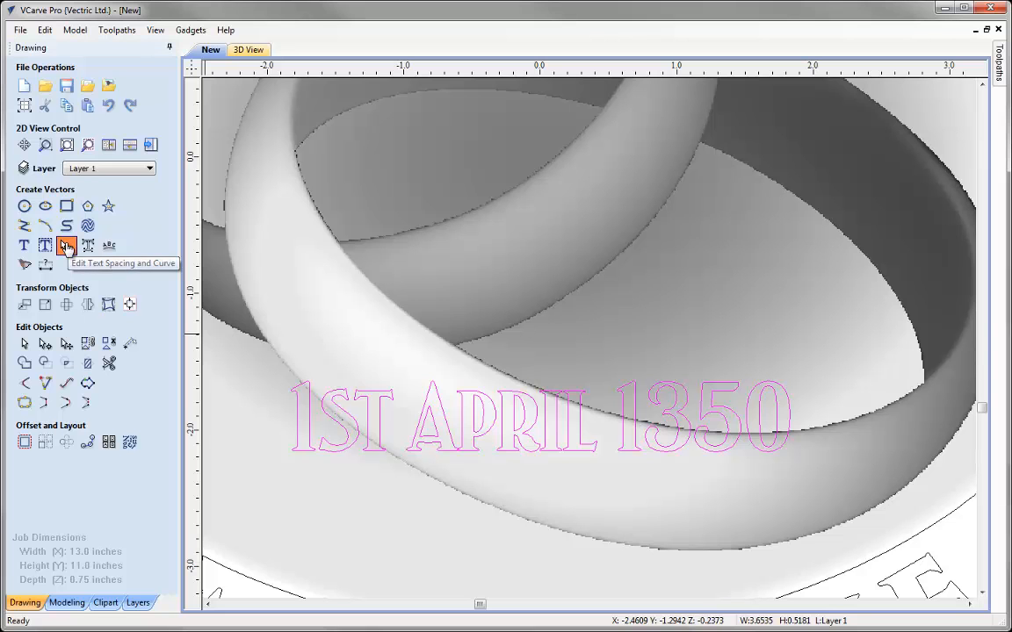
{"action": "left_click", "coordinate": [457, 422]}
{"action": "left_click", "coordinate": [456, 430], "text": "shift"}
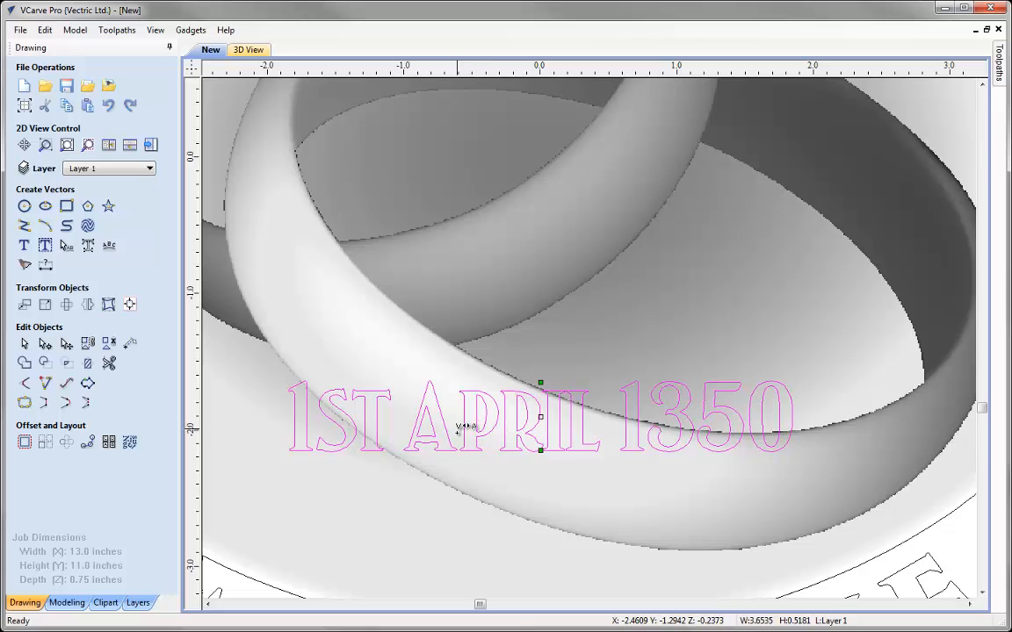
{"action": "left_click", "coordinate": [451, 429], "text": "shift"}
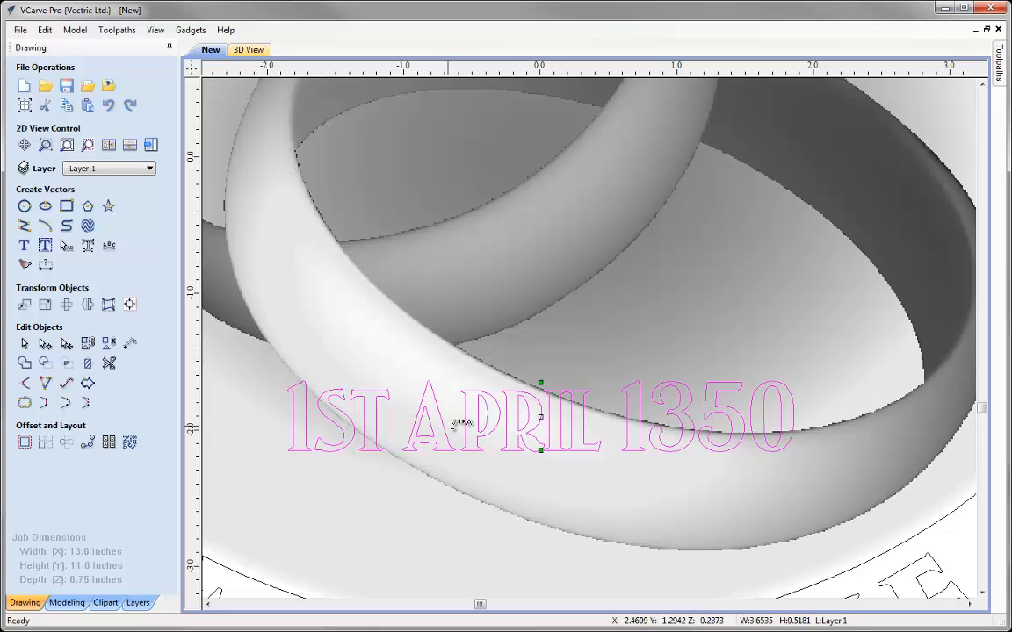
- Widen the gap after the first "1" and the gaps on both sides of the "I" in "APRIL"
{"action": "left_click", "coordinate": [309, 424], "text": "shift"}
{"action": "left_click", "coordinate": [546, 416], "text": "shift"}
{"action": "left_click", "coordinate": [568, 418], "text": "shift"}
{"action": "left_click", "coordinate": [567, 423], "text": "shift"}
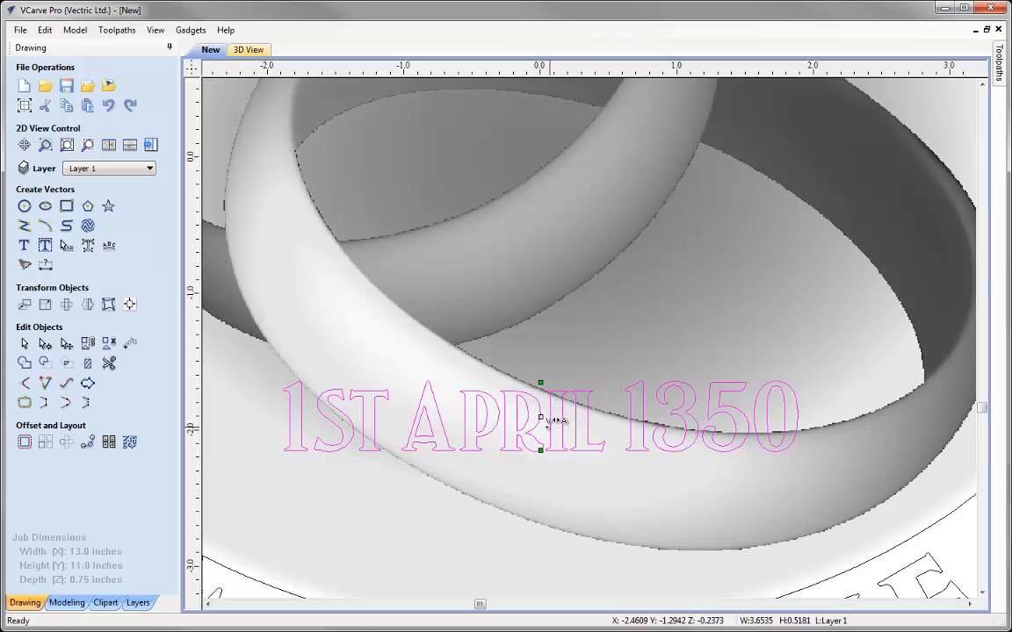
{"action": "left_click", "coordinate": [566, 426], "text": "shift"}
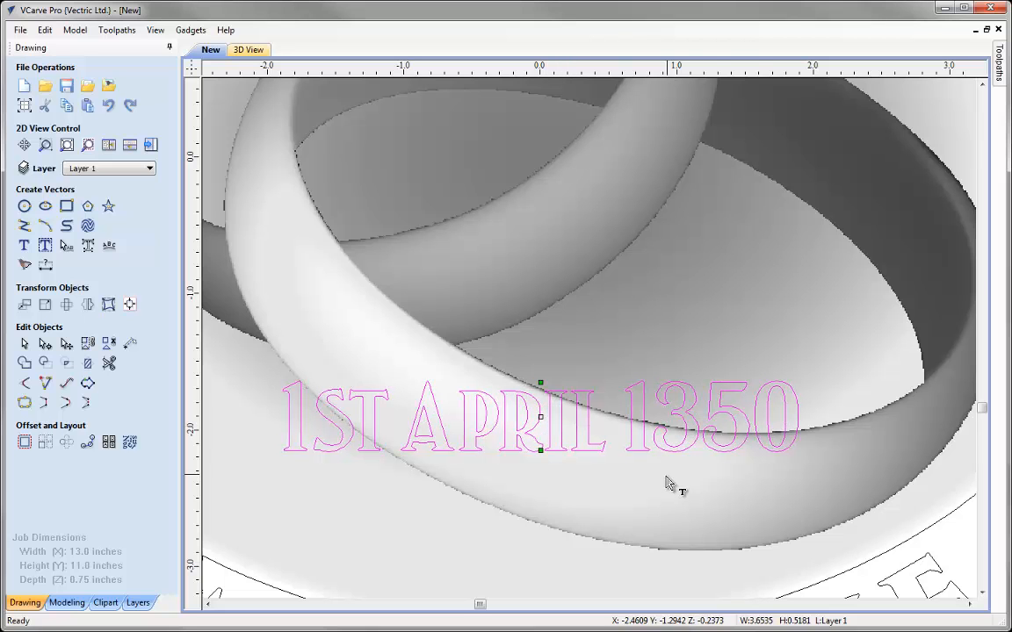
- Widen the gaps between the digits of "1350" and between the letters of "APRIL", and finish the spacing edit
{"action": "left_click", "coordinate": [707, 423], "text": "shift"}
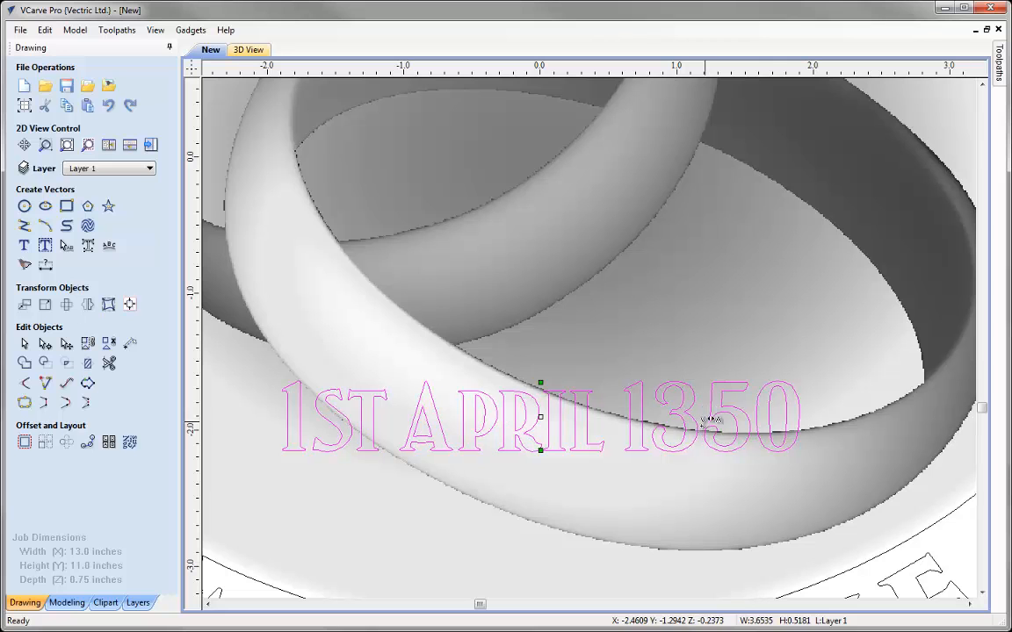
{"action": "left_click", "coordinate": [700, 434], "text": "shift"}
{"action": "left_click", "coordinate": [686, 370], "text": "shift"}
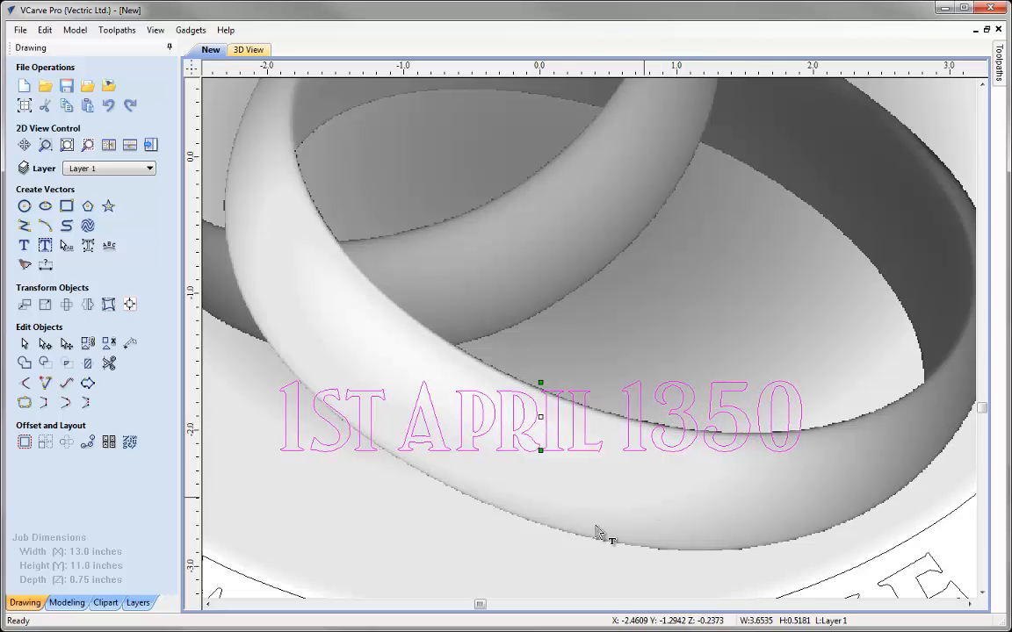
{"action": "left_click", "coordinate": [560, 402], "text": "shift"}
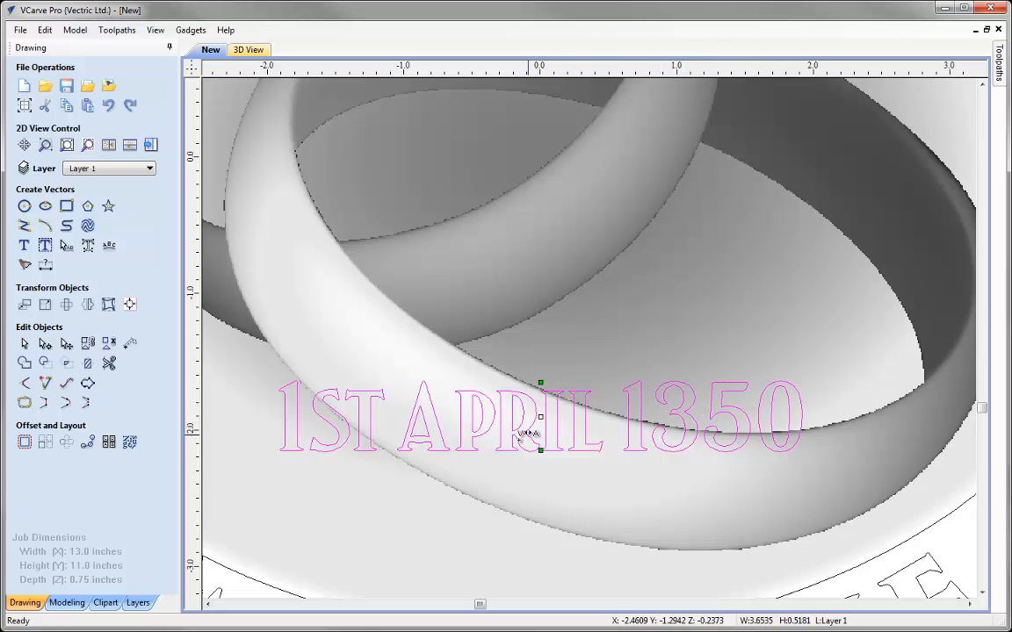
{"action": "left_click", "coordinate": [490, 434], "text": "shift"}
{"action": "left_click", "coordinate": [541, 435], "text": "shift"}
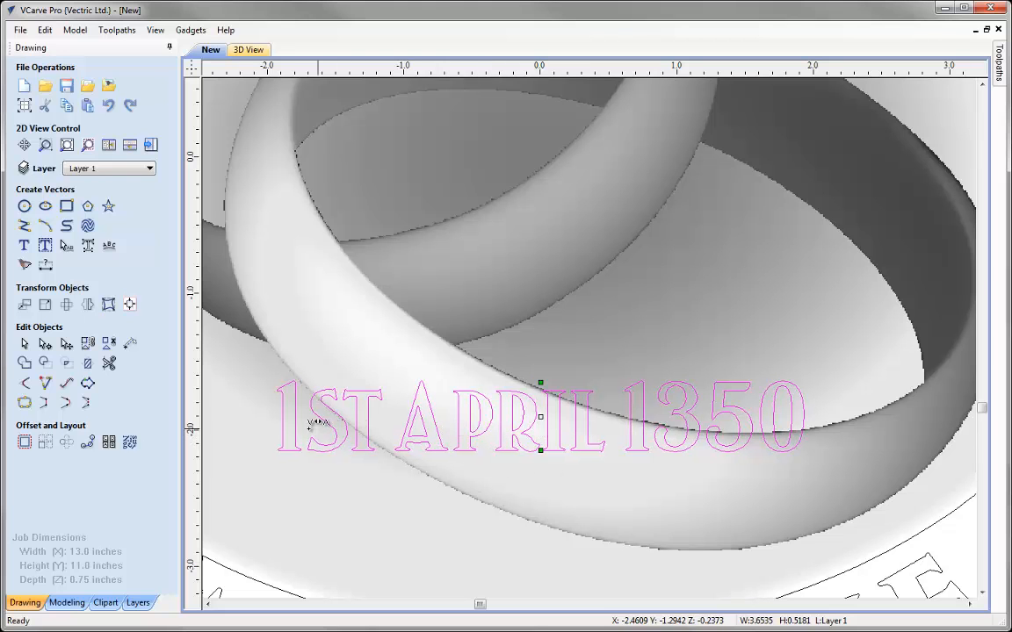
{"action": "left_click", "coordinate": [21, 344]}
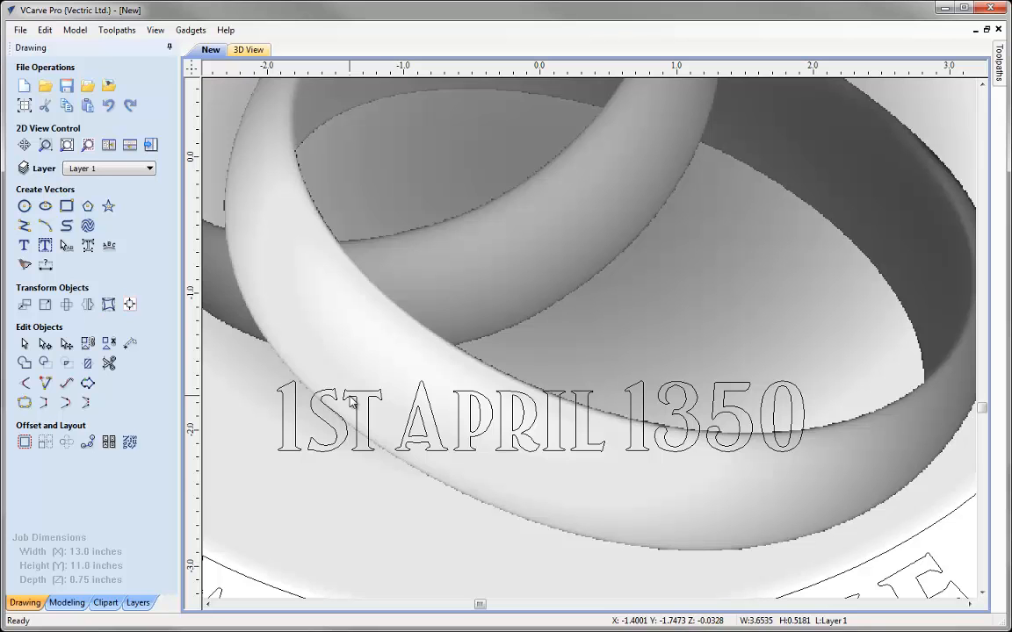
- Create a Bounding Box distortion envelope around the "1ST APRIL 1350" text
{"action": "left_click", "coordinate": [350, 401]}
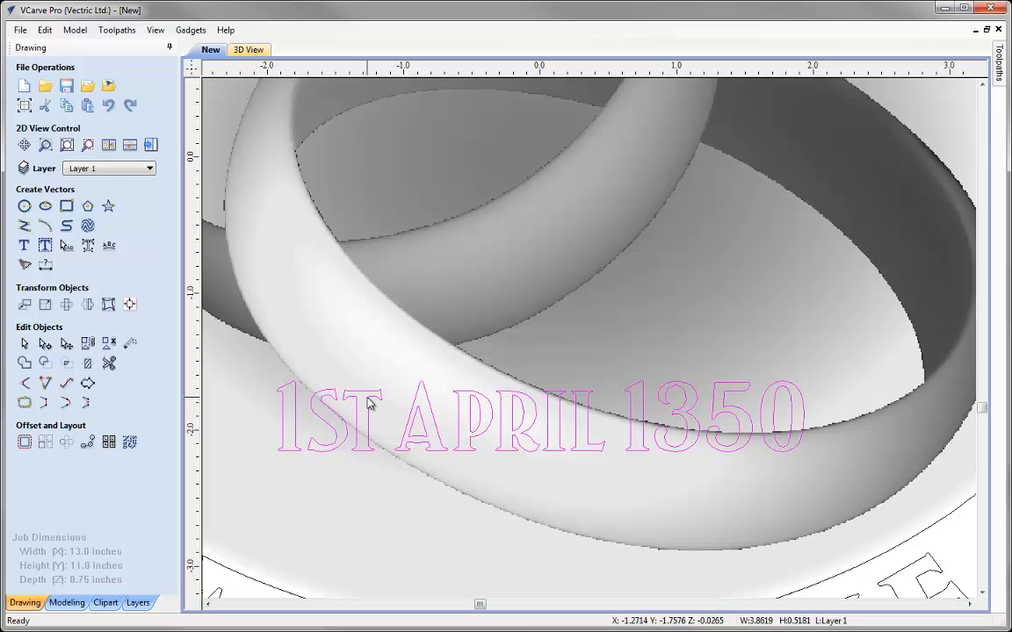
{"action": "left_click", "coordinate": [108, 305]}
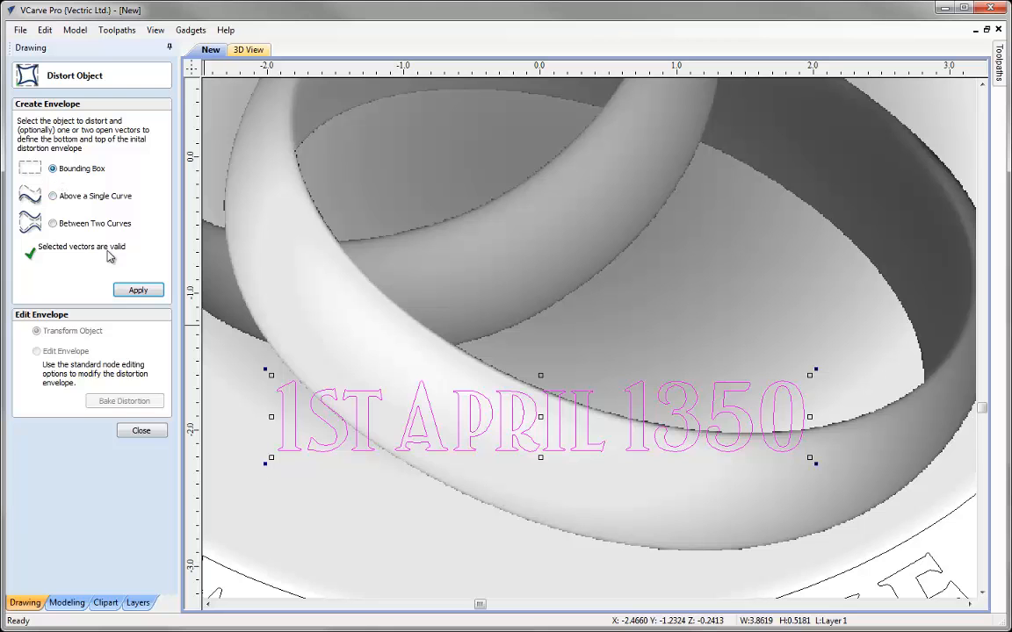
{"action": "left_click", "coordinate": [140, 290]}
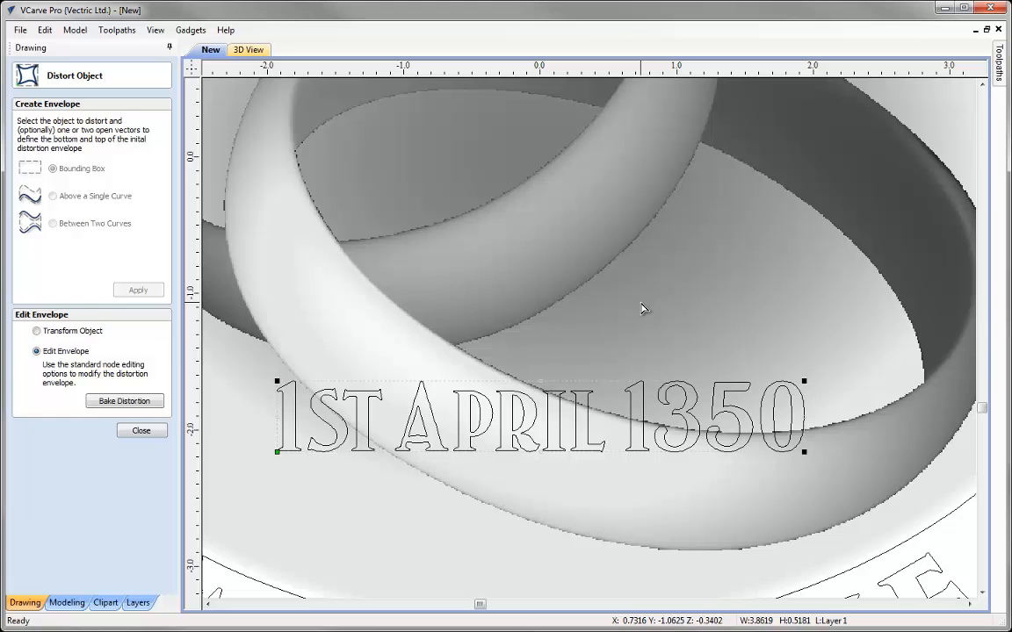
- Transform the enveloped date text, rotating it clockwise to follow the front ring's slope and moving it onto the ring's band
{"action": "left_click", "coordinate": [60, 334]}
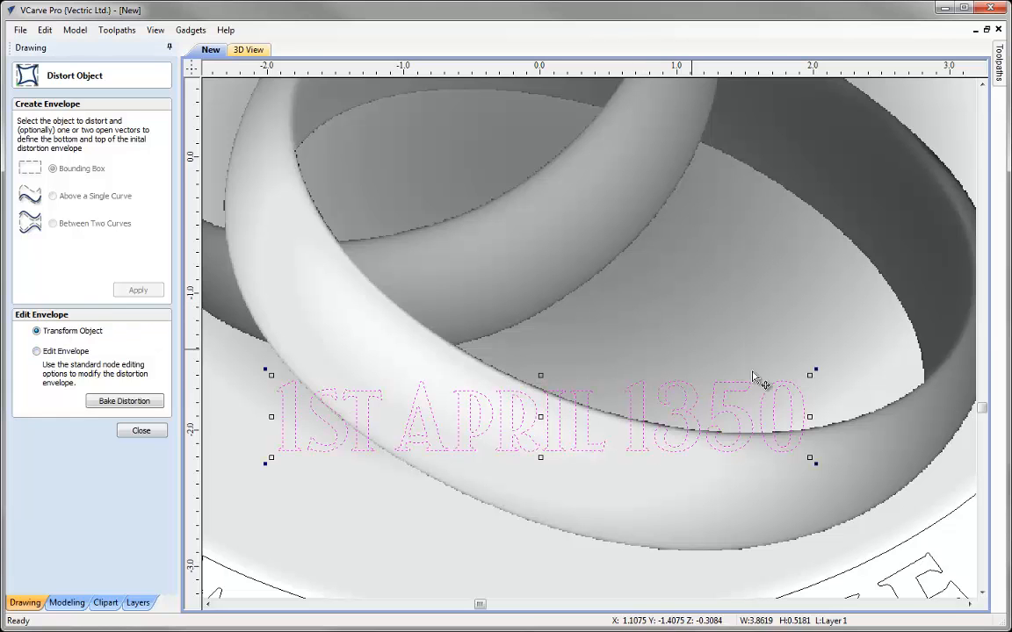
{"action": "left_click_drag", "start_coordinate": [816, 370], "coordinate": [824, 482]}
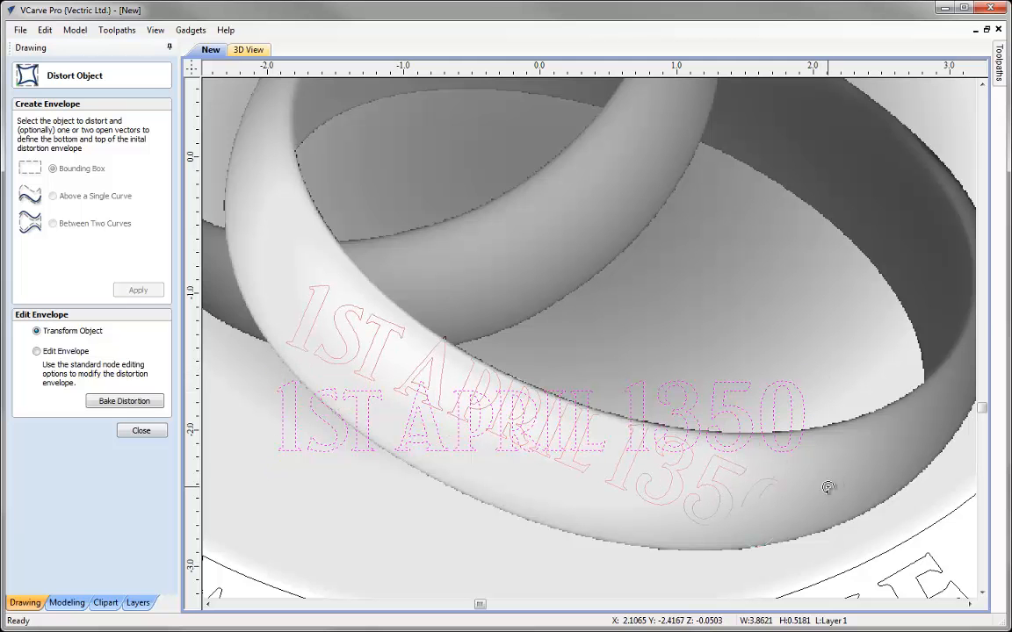
{"action": "left_click_drag", "start_coordinate": [543, 414], "coordinate": [517, 417]}
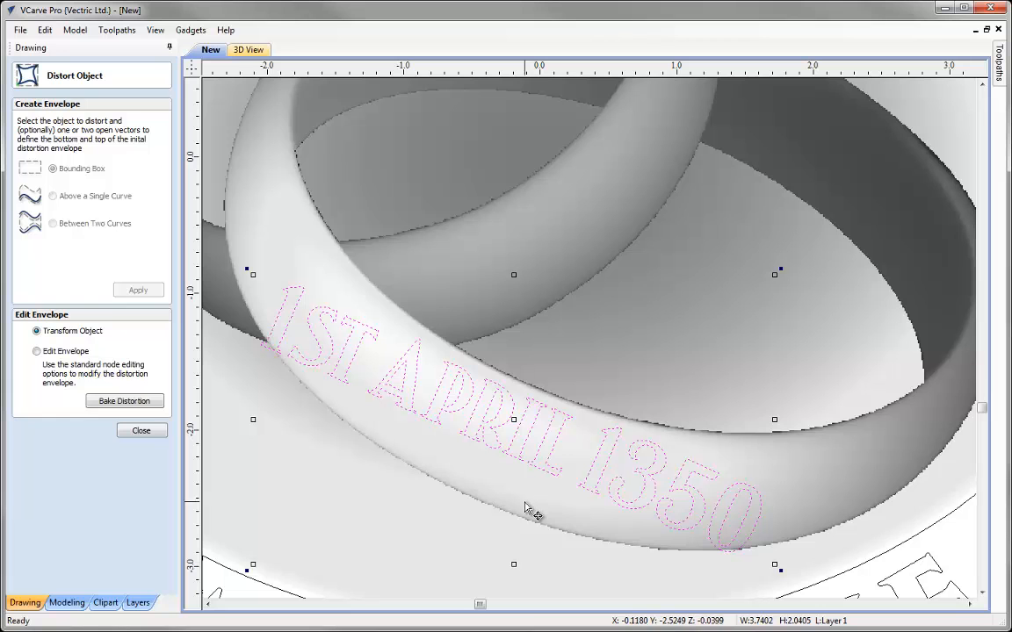
- Switch to editing the envelope and convert its lower and upper edges to Bezier curves
{"action": "left_click", "coordinate": [77, 353]}
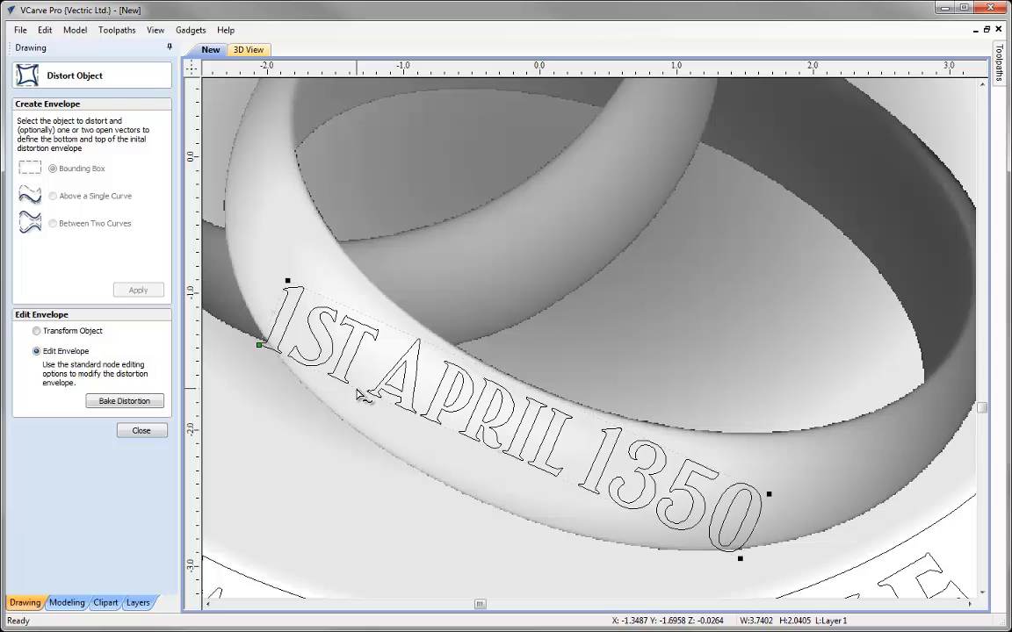
{"action": "left_click", "coordinate": [360, 394]}
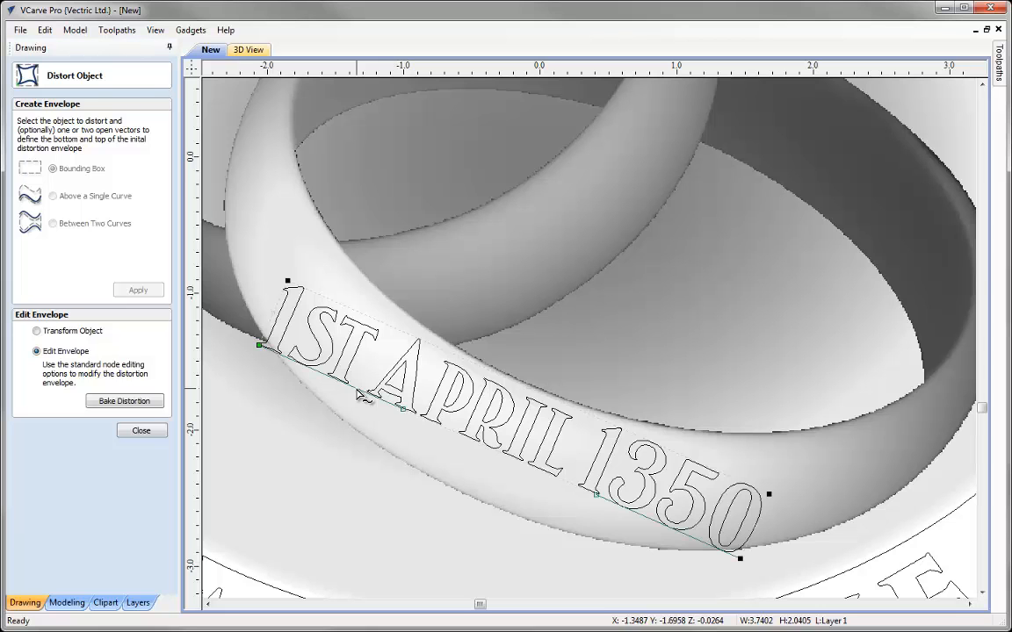
{"action": "left_click", "coordinate": [394, 329]}
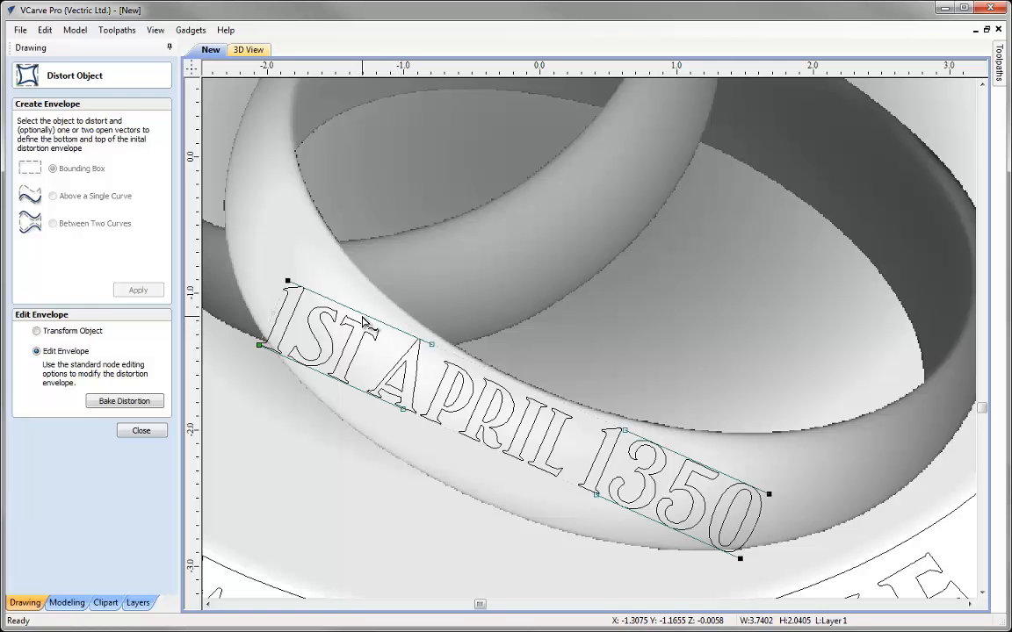
- Reshape the date text's distortion envelope, moving its corner nodes and Bezier control points so both edges follow the front ring's band
{"action": "left_click_drag", "start_coordinate": [287, 282], "coordinate": [286, 191]}
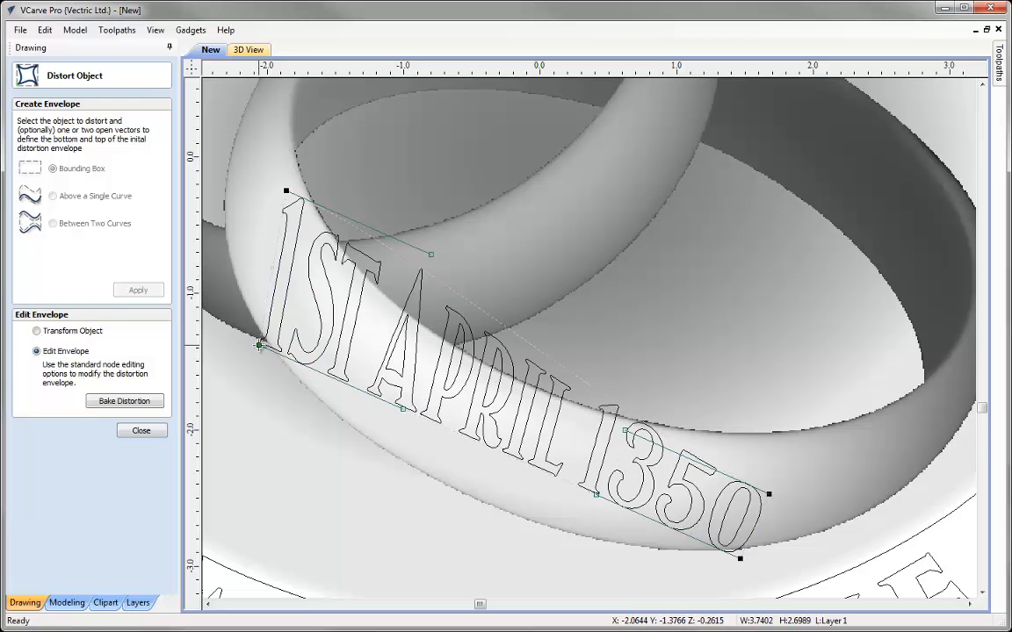
{"action": "left_click_drag", "start_coordinate": [252, 279], "coordinate": [245, 278]}
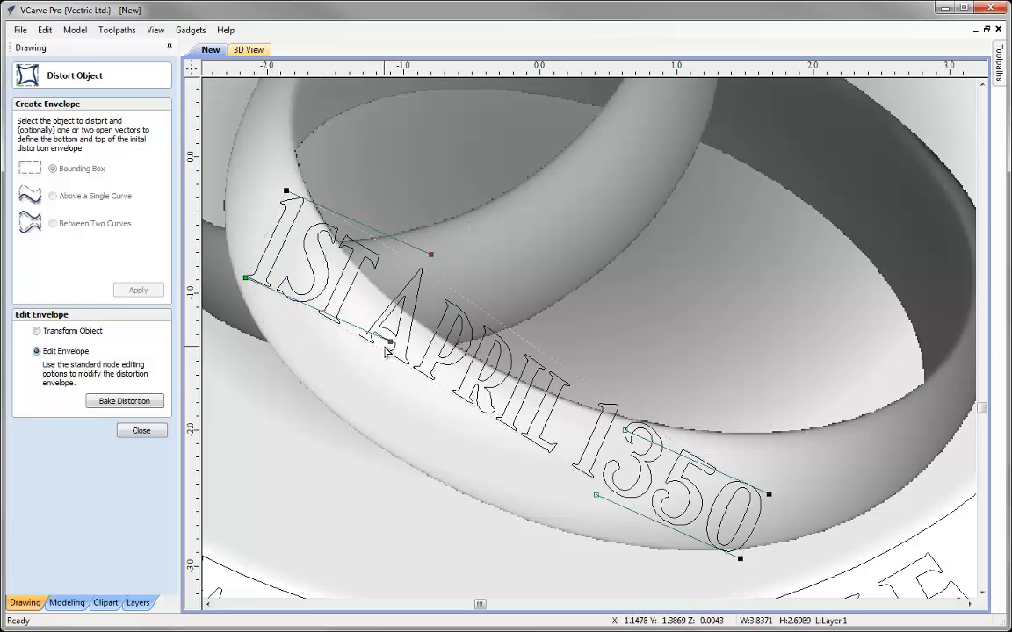
{"action": "left_click_drag", "start_coordinate": [389, 344], "coordinate": [334, 434]}
{"action": "left_click_drag", "start_coordinate": [769, 494], "coordinate": [798, 446]}
{"action": "left_click_drag", "start_coordinate": [739, 559], "coordinate": [773, 531]}
{"action": "left_click_drag", "start_coordinate": [629, 466], "coordinate": [571, 562]}
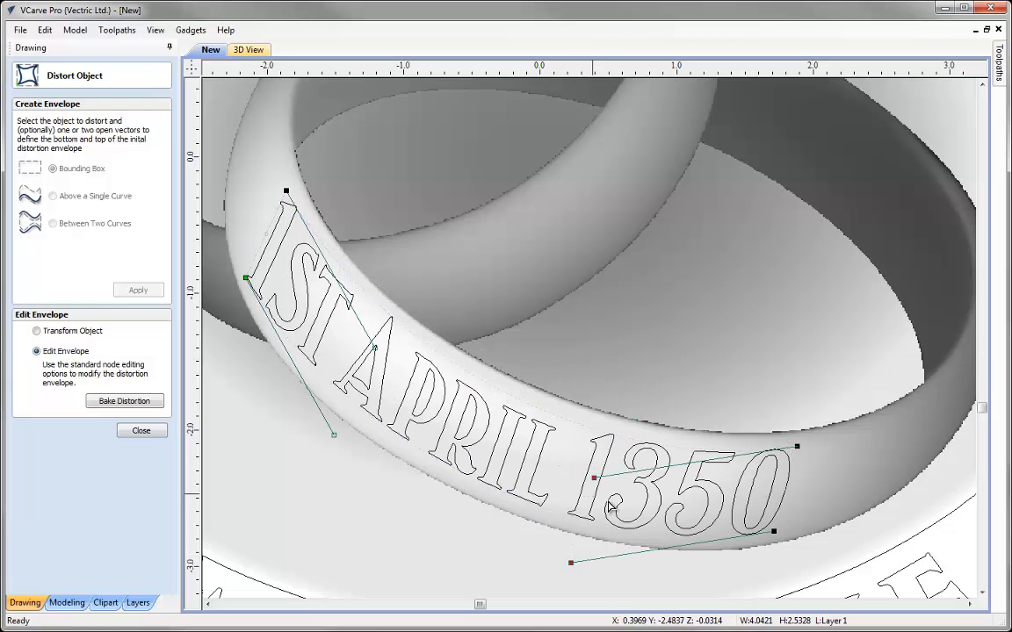
- Fine-tune the envelope's control points and lower start node to even out the date lettering inside the ring band, and finish the distortion
{"action": "left_click_drag", "start_coordinate": [594, 478], "coordinate": [588, 468]}
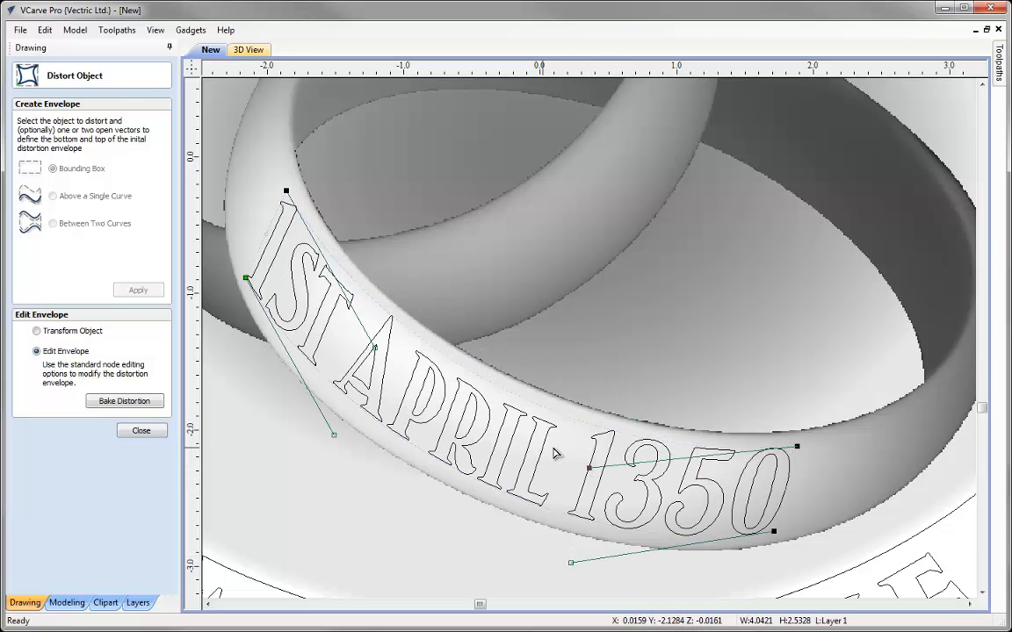
{"action": "left_click", "coordinate": [329, 436]}
{"action": "left_click_drag", "start_coordinate": [327, 437], "coordinate": [313, 435]}
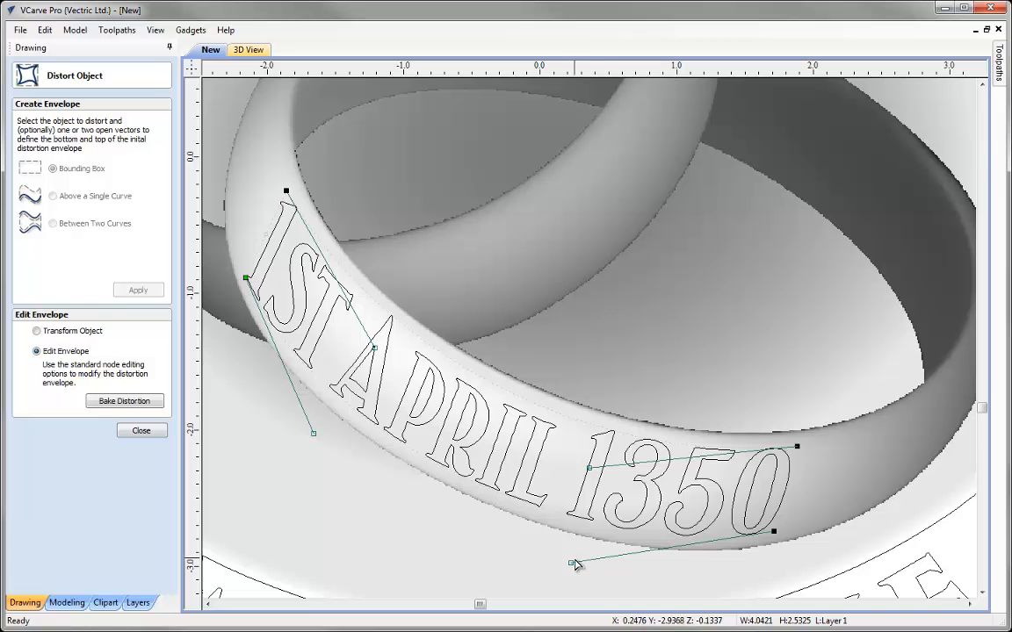
{"action": "left_click_drag", "start_coordinate": [575, 564], "coordinate": [586, 569]}
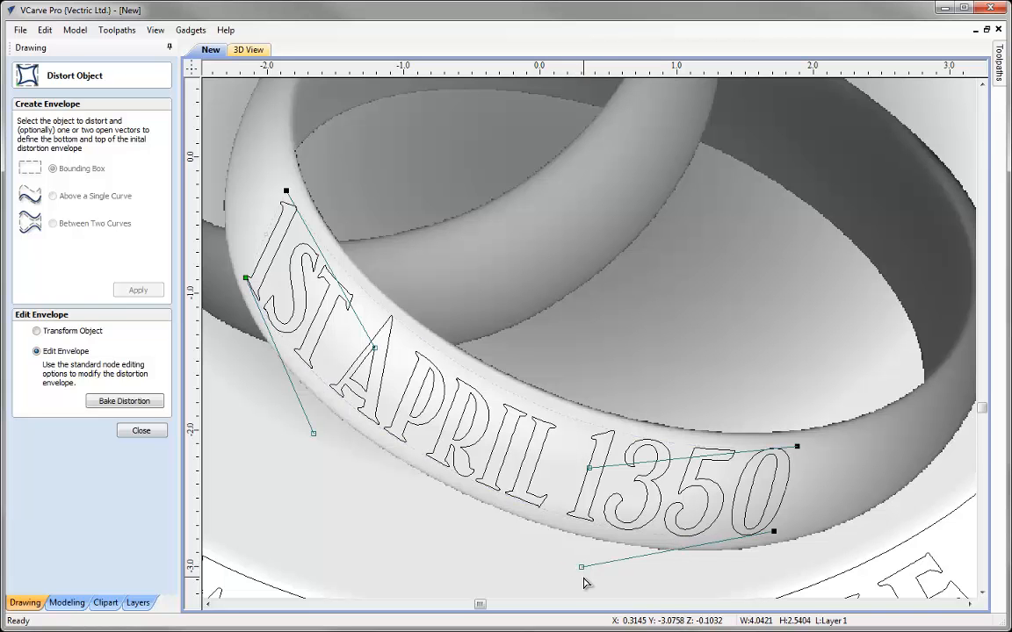
{"action": "left_click", "coordinate": [246, 276]}
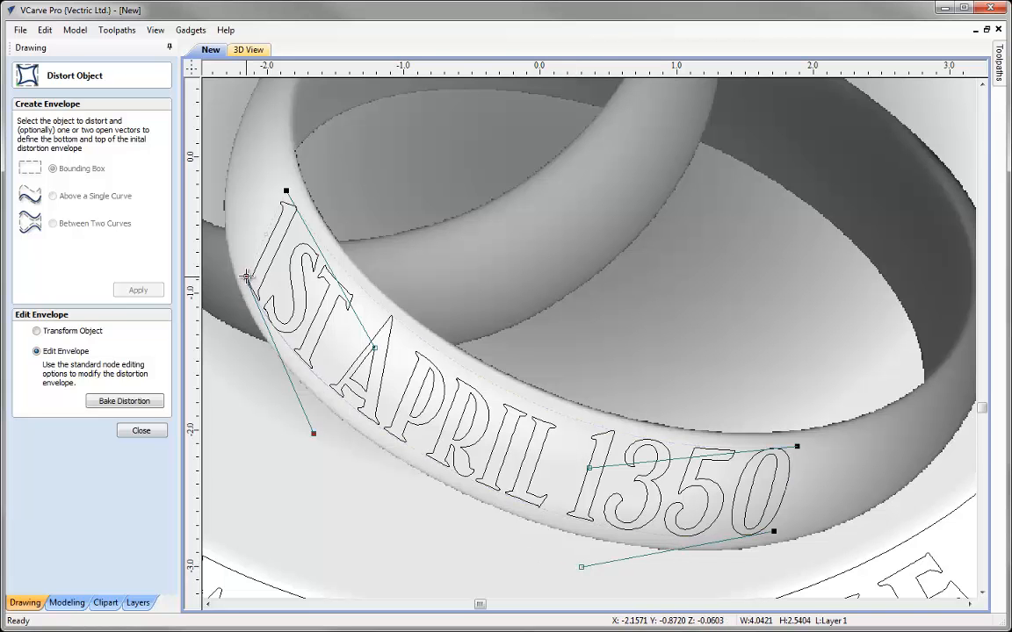
{"action": "left_click_drag", "start_coordinate": [246, 276], "coordinate": [247, 274]}
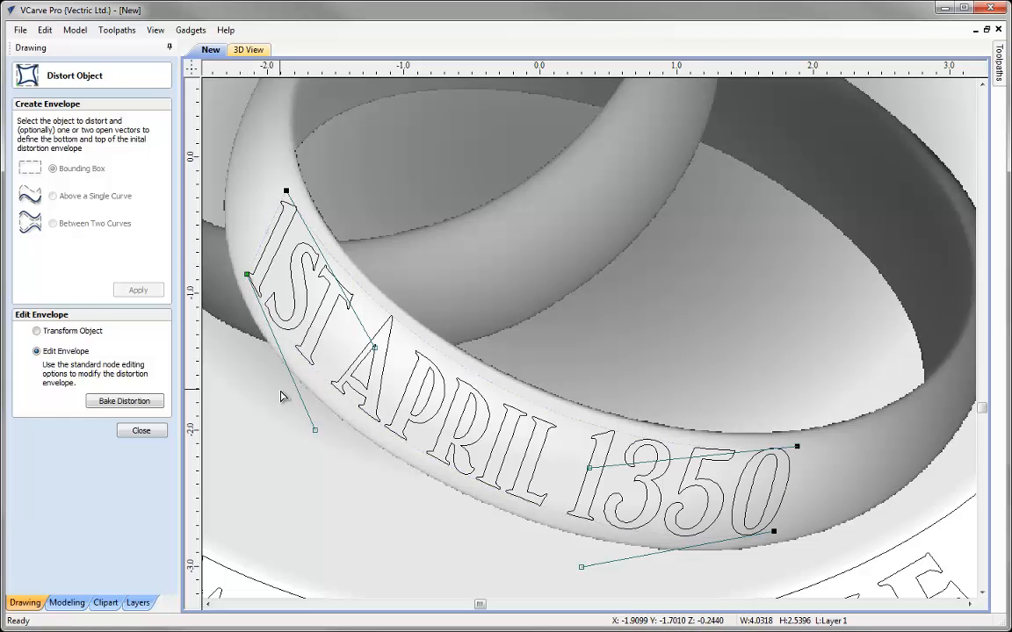
{"action": "left_click", "coordinate": [314, 431]}
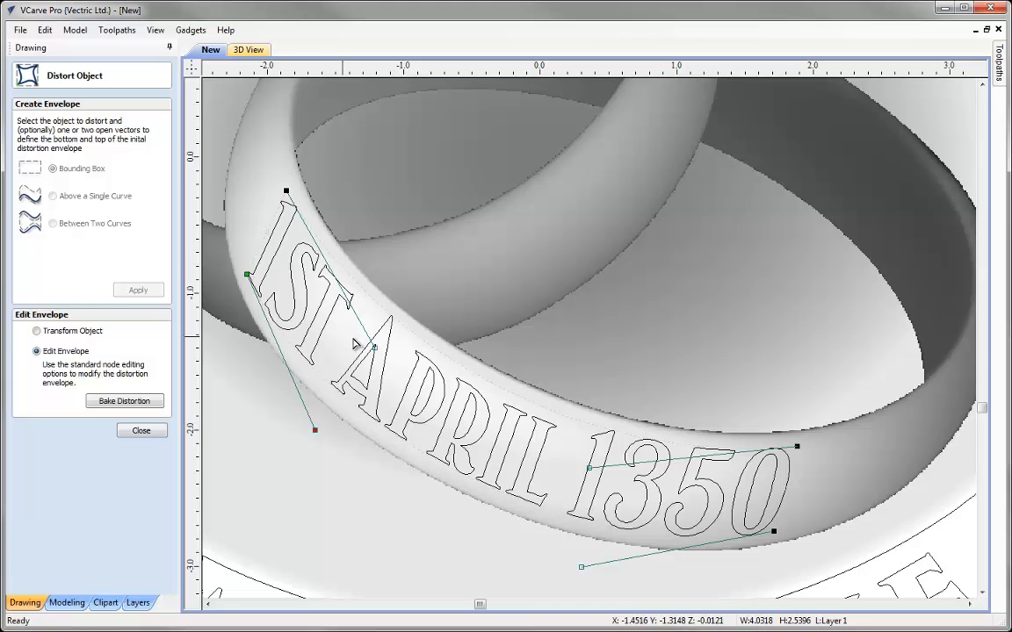
{"action": "left_click_drag", "start_coordinate": [373, 346], "coordinate": [372, 346]}
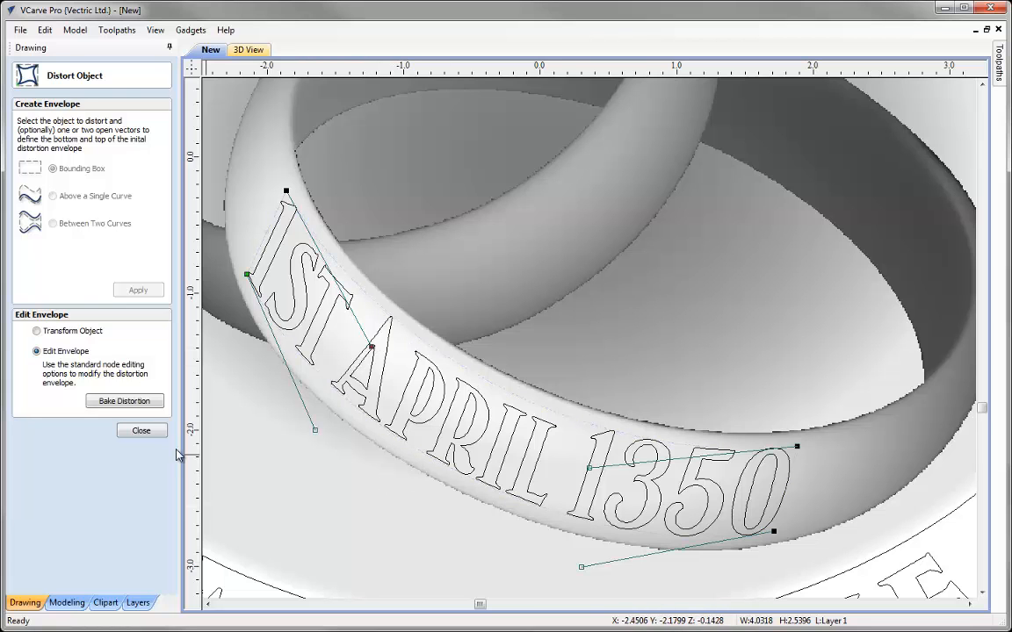
{"action": "left_click", "coordinate": [142, 430]}
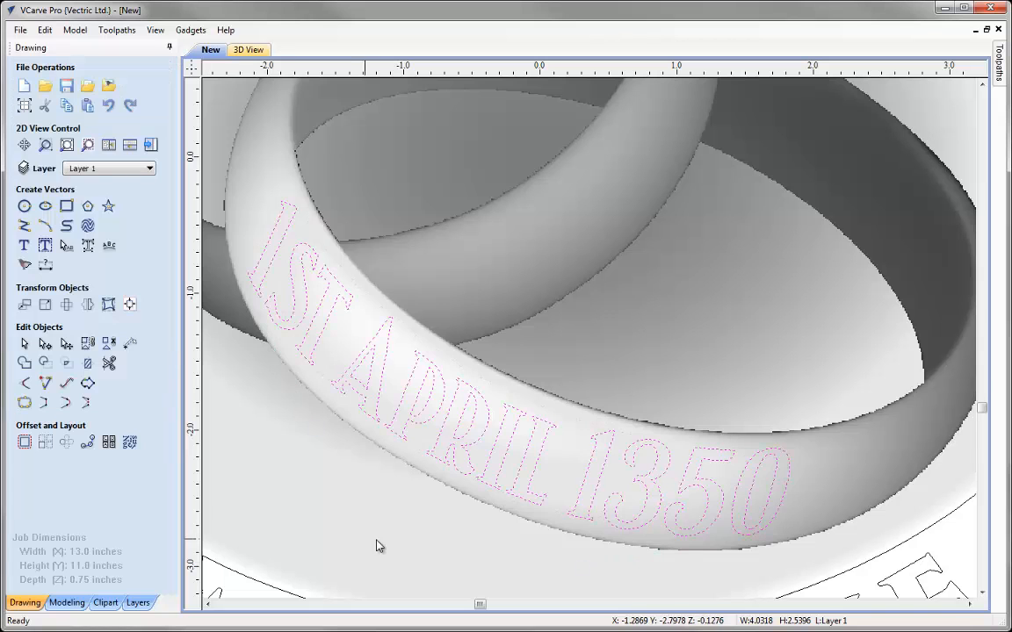
- Deselect the date text, switch to the toolpath workspace and tile the 2D and 3D windows vertically
{"action": "key", "text": "F6"}
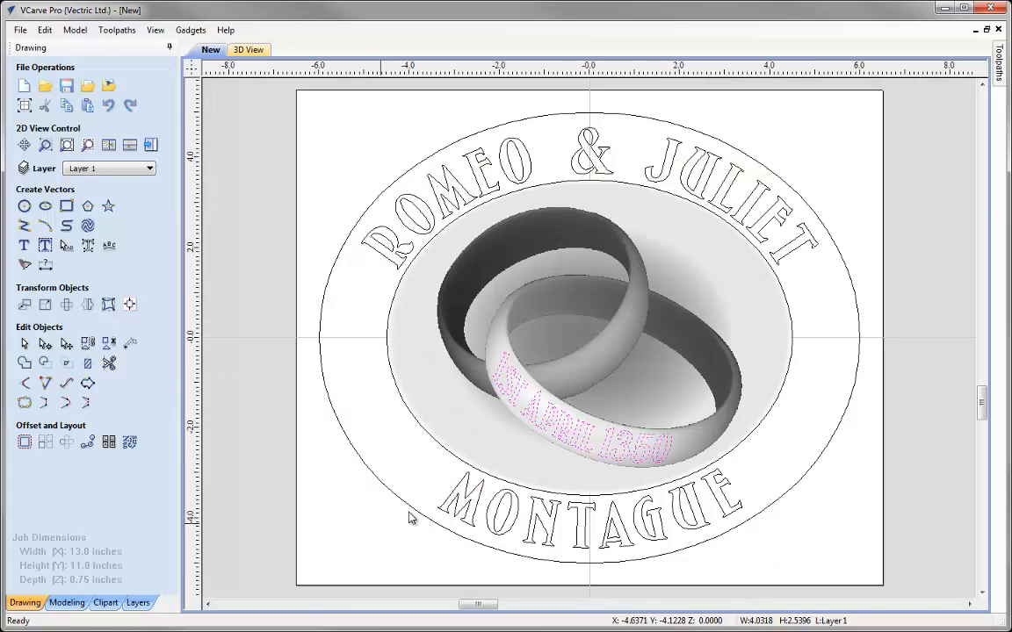
{"action": "left_click", "coordinate": [773, 461]}
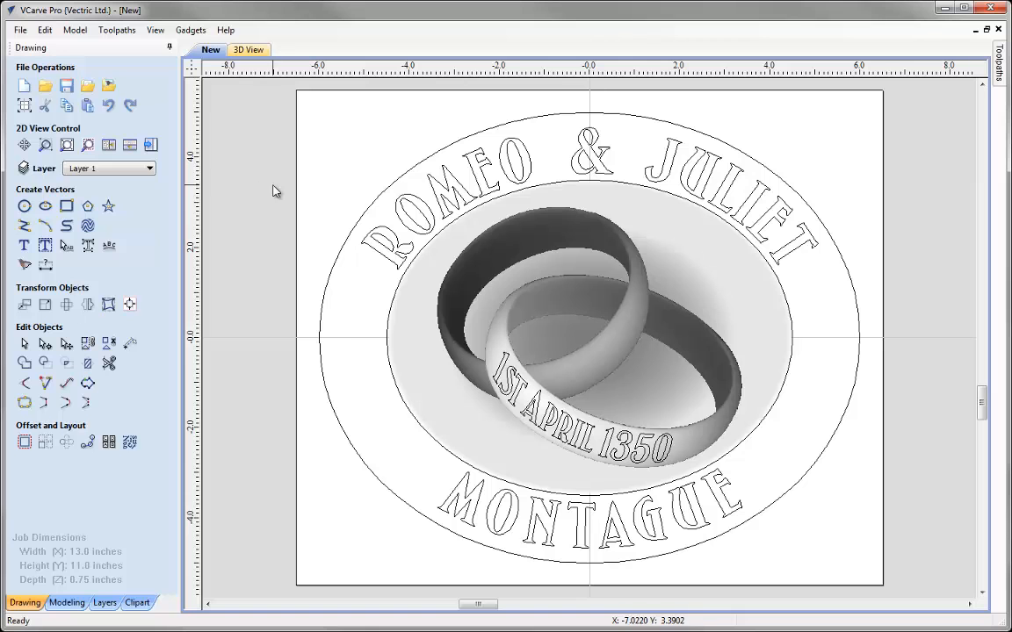
{"action": "left_click", "coordinate": [151, 146]}
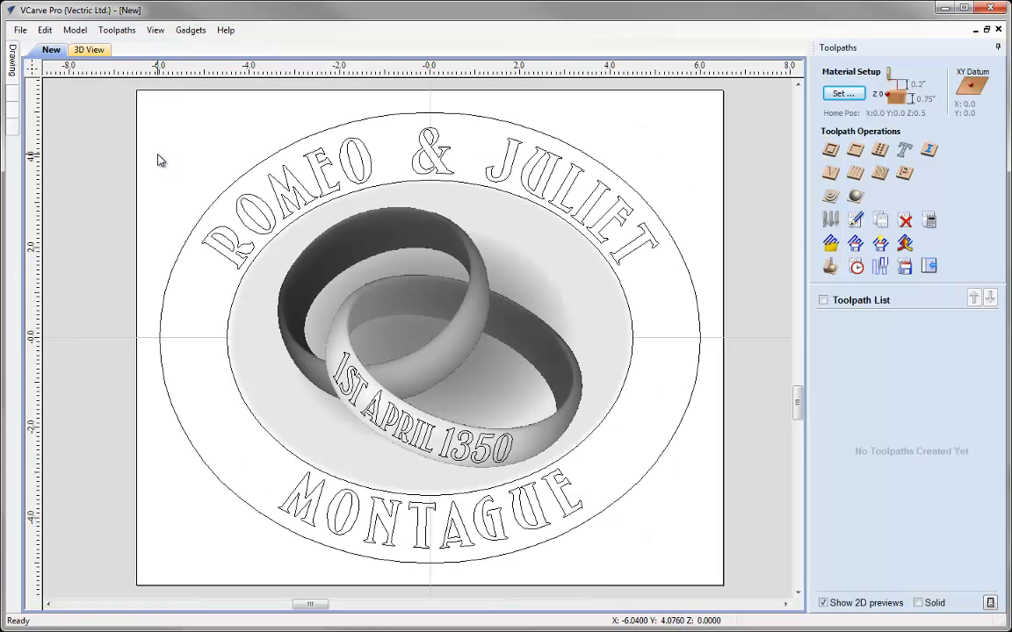
{"action": "left_click", "coordinate": [155, 30]}
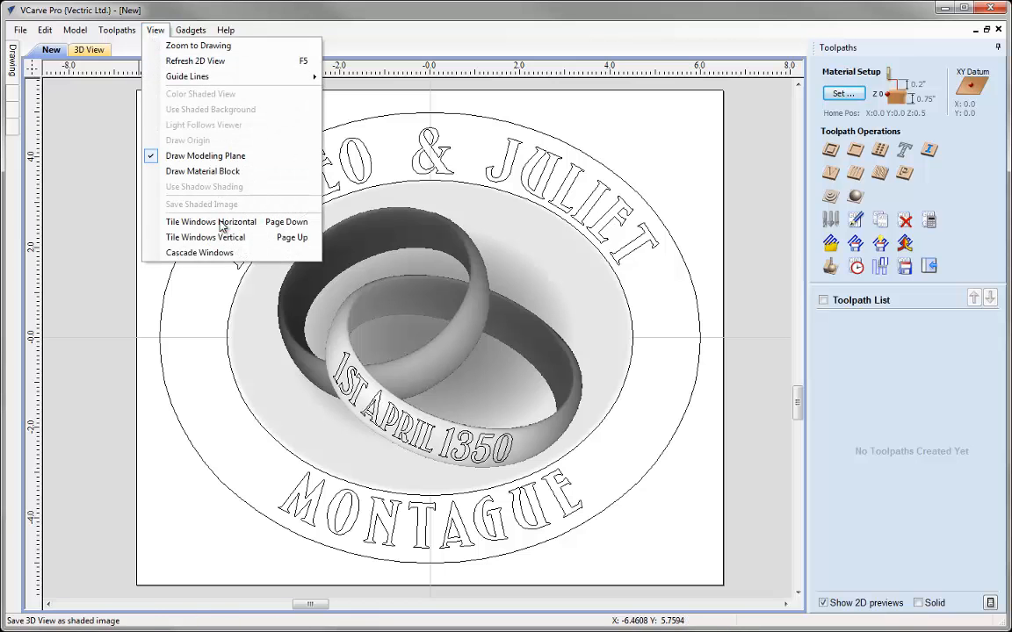
{"action": "left_click", "coordinate": [211, 237]}
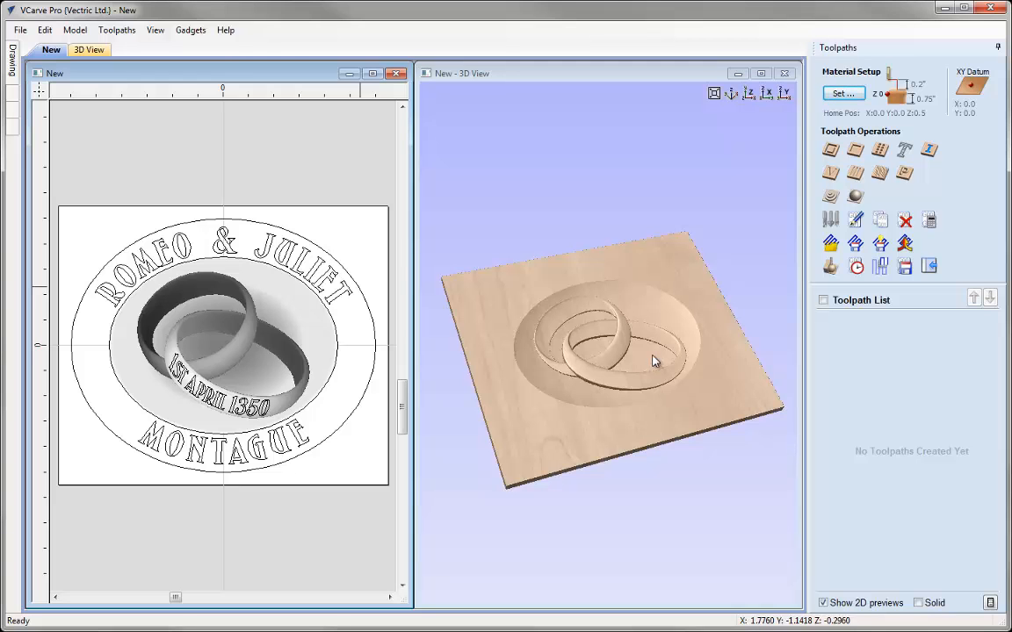
- Set up the material with the XY datum at the lower-left corner and a 0 inch gap above the model
{"action": "left_click", "coordinate": [843, 94]}
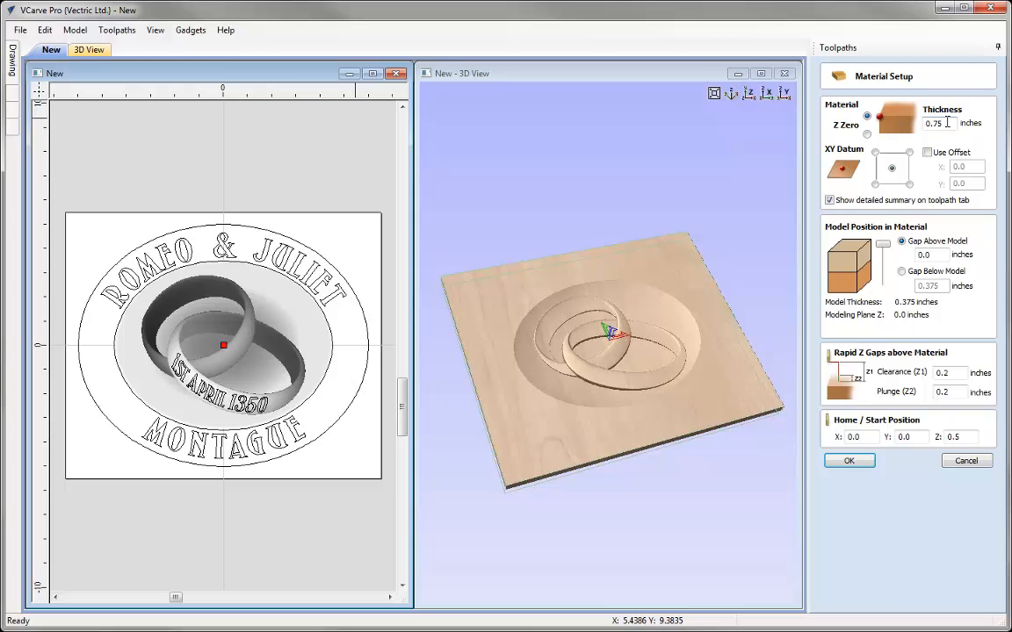
{"action": "left_click", "coordinate": [875, 183]}
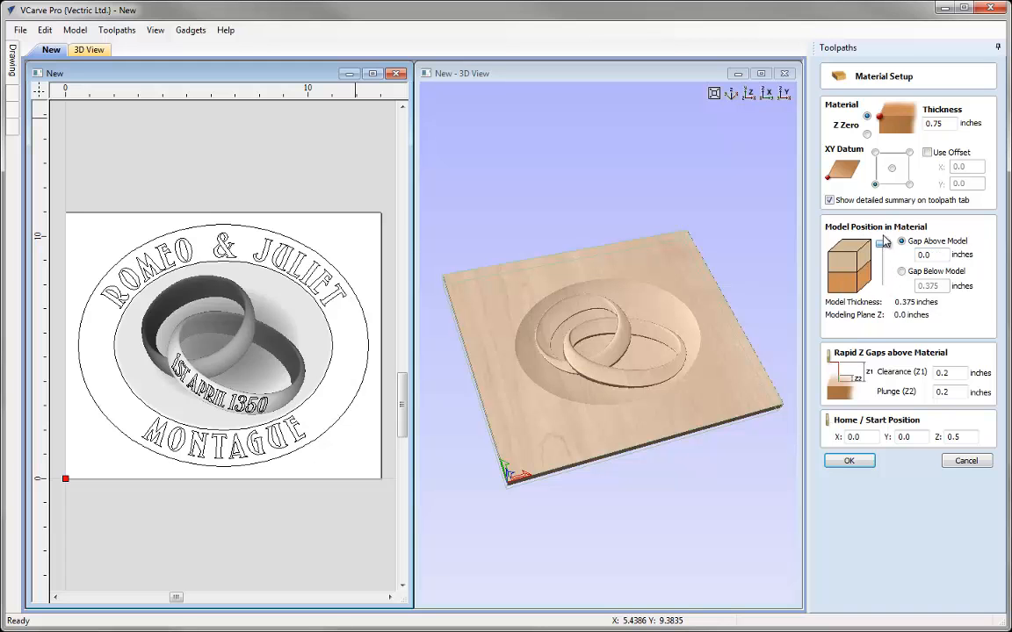
{"action": "left_click_drag", "start_coordinate": [938, 257], "coordinate": [893, 257]}
{"action": "type", "text": "0"}
{"action": "left_click", "coordinate": [848, 462]}
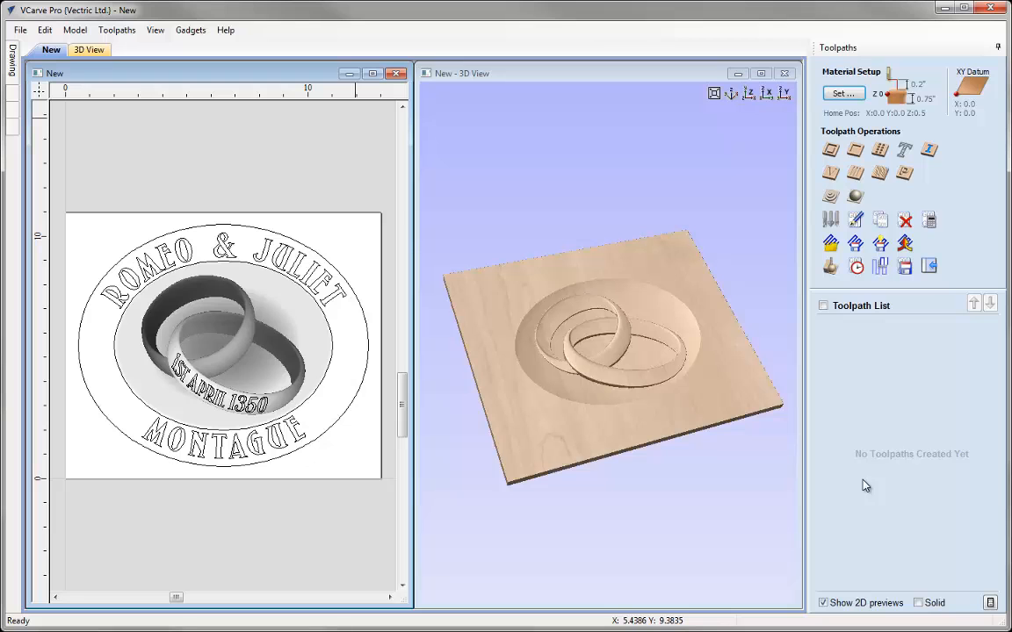
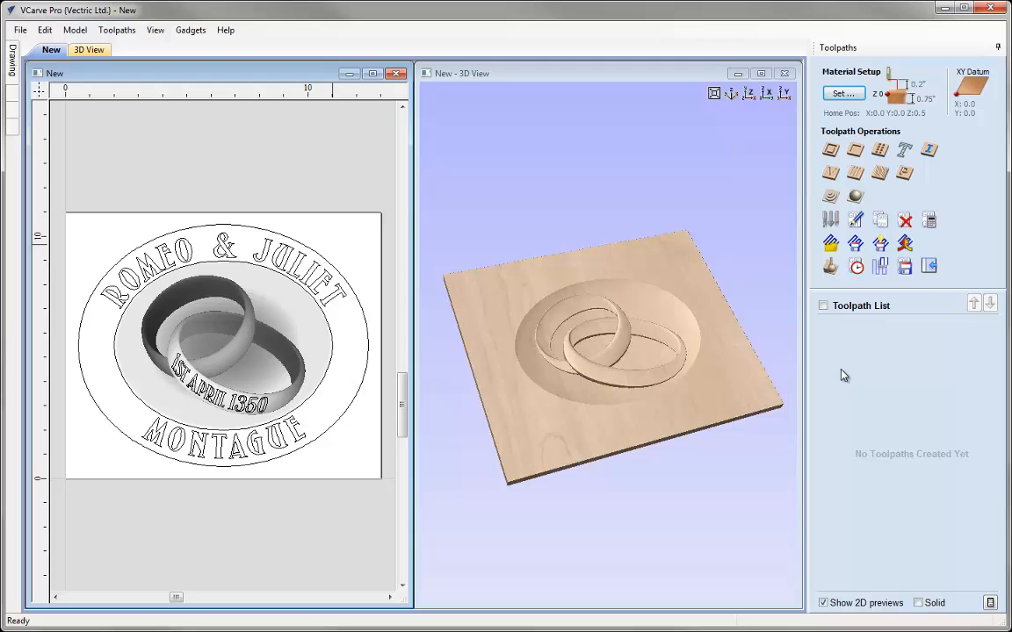
- Start a Finish Machining toolpath, choose the Ball Nose (0.125 inch) tool and apply a feed rate of 120 inches/min
{"action": "left_click", "coordinate": [857, 199]}
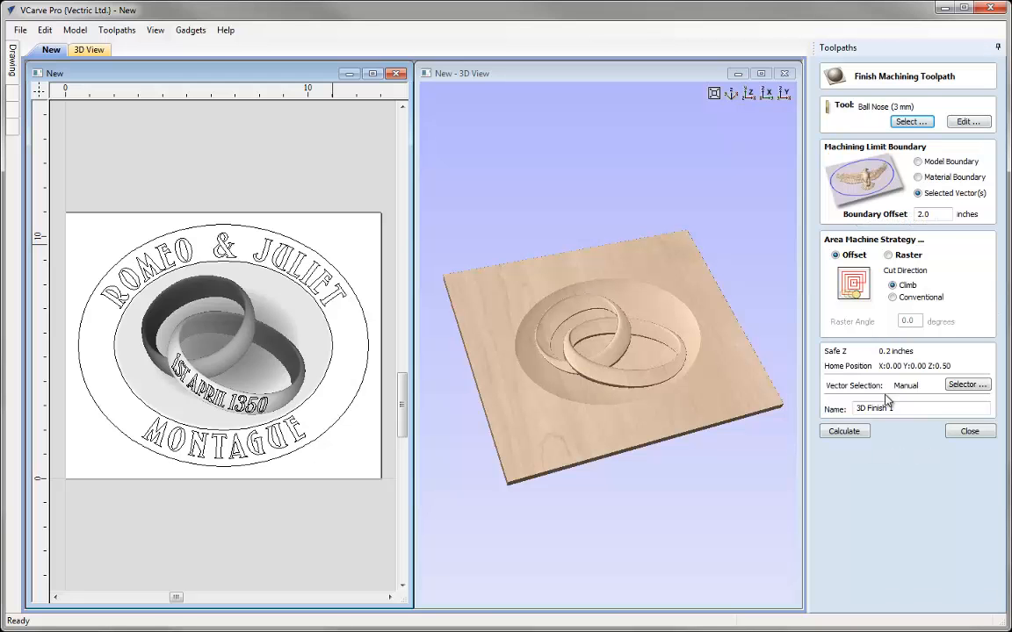
{"action": "left_click", "coordinate": [909, 122]}
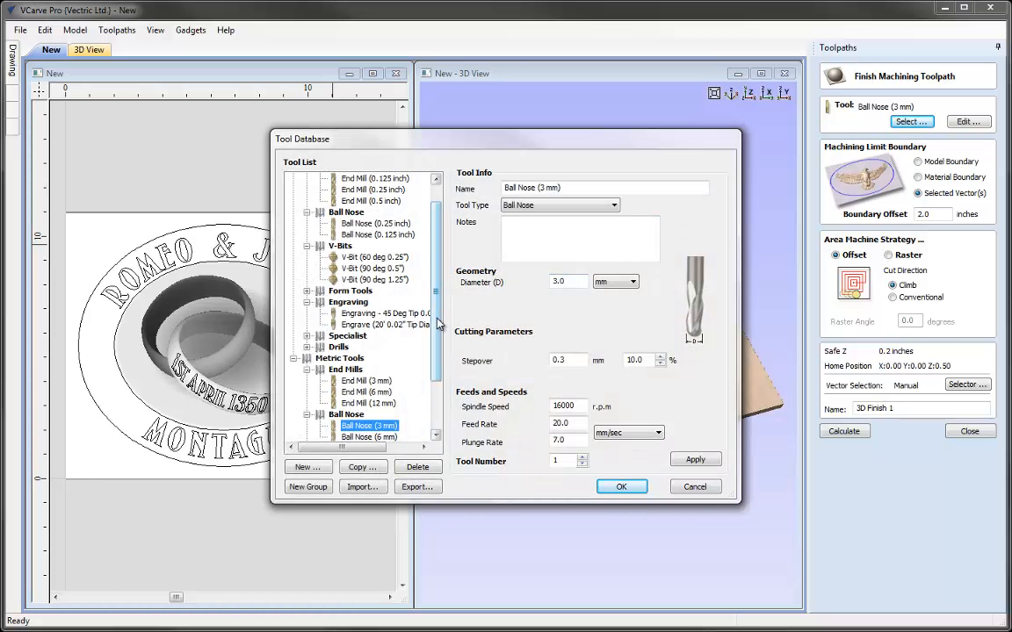
{"action": "left_click_drag", "start_coordinate": [438, 324], "coordinate": [435, 280]}
{"action": "left_click", "coordinate": [375, 257]}
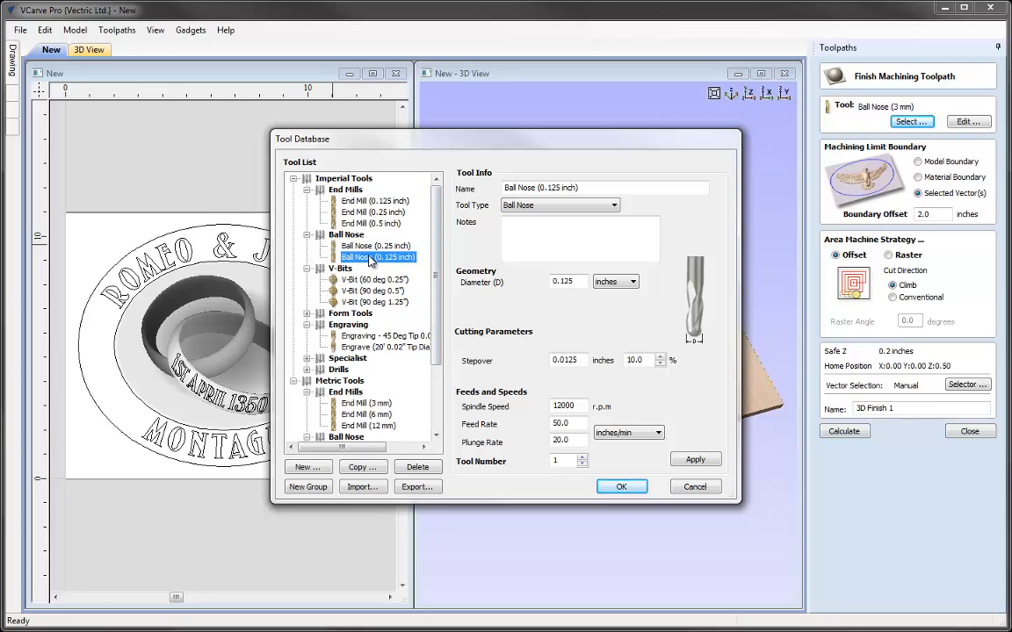
{"action": "double_click", "coordinate": [562, 423]}
{"action": "type", "text": "12"}
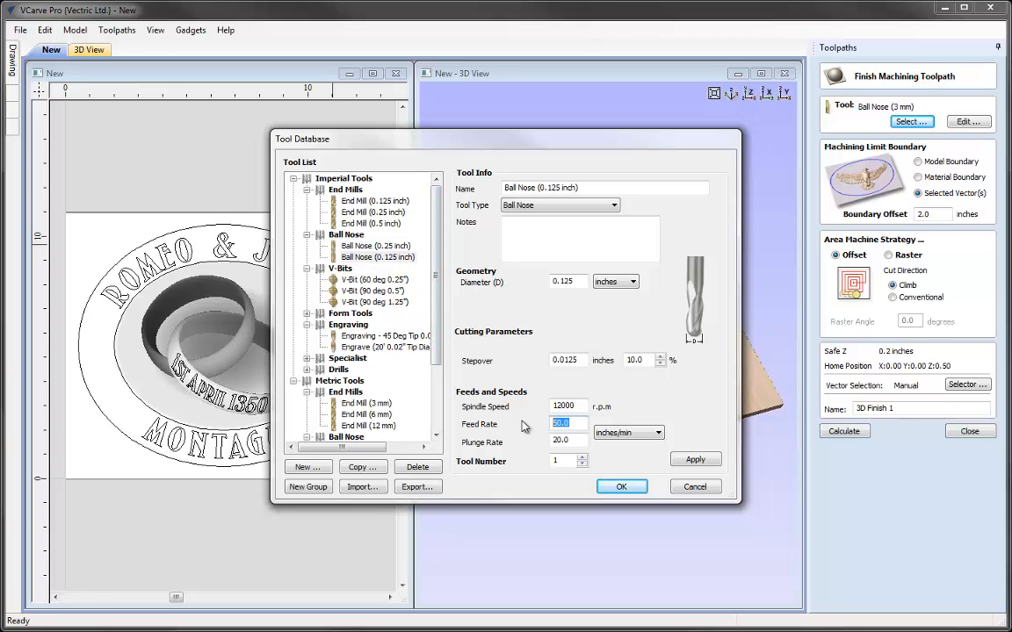
{"action": "type", "text": "0"}
{"action": "left_click", "coordinate": [693, 460]}
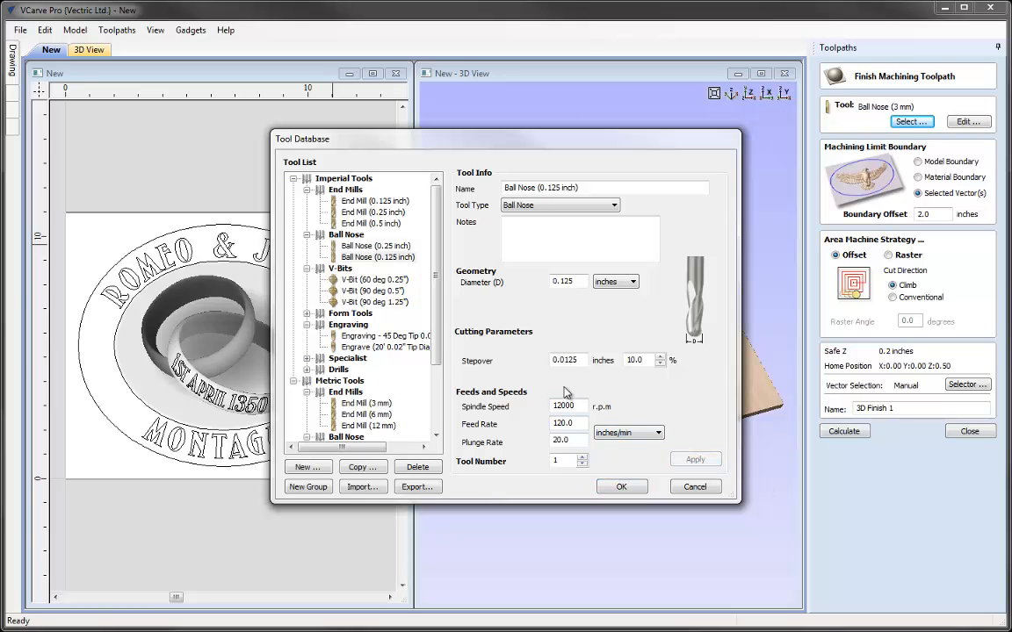
- Reduce the ball nose tool's stepover to 0.01 inches, accept the tool and limit the machining to the Model Boundary
{"action": "left_click", "coordinate": [660, 363]}
{"action": "left_click", "coordinate": [660, 364]}
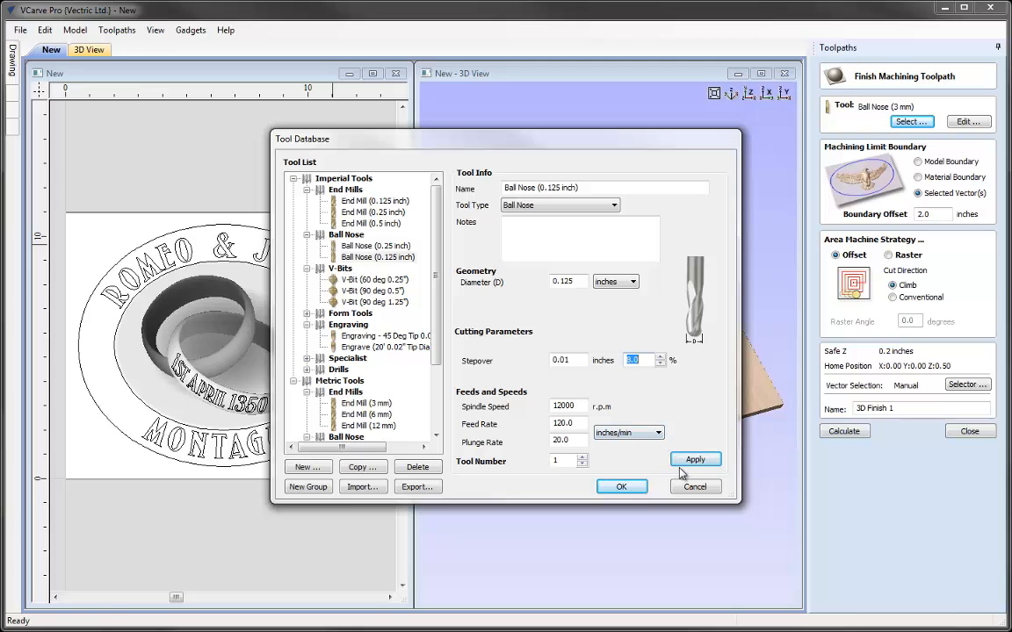
{"action": "left_click", "coordinate": [619, 488]}
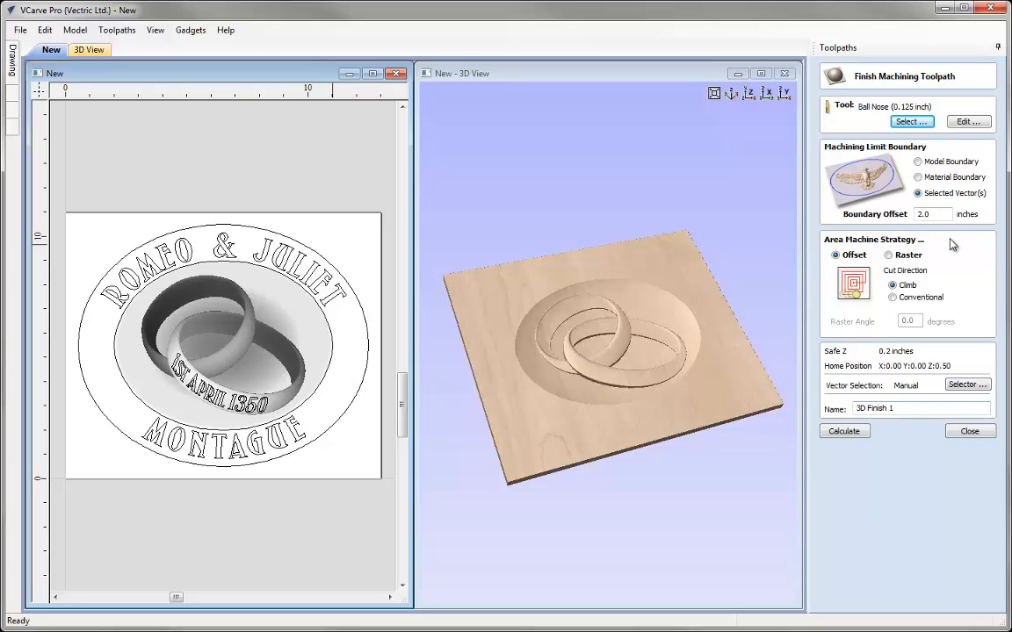
{"action": "left_click", "coordinate": [918, 162]}
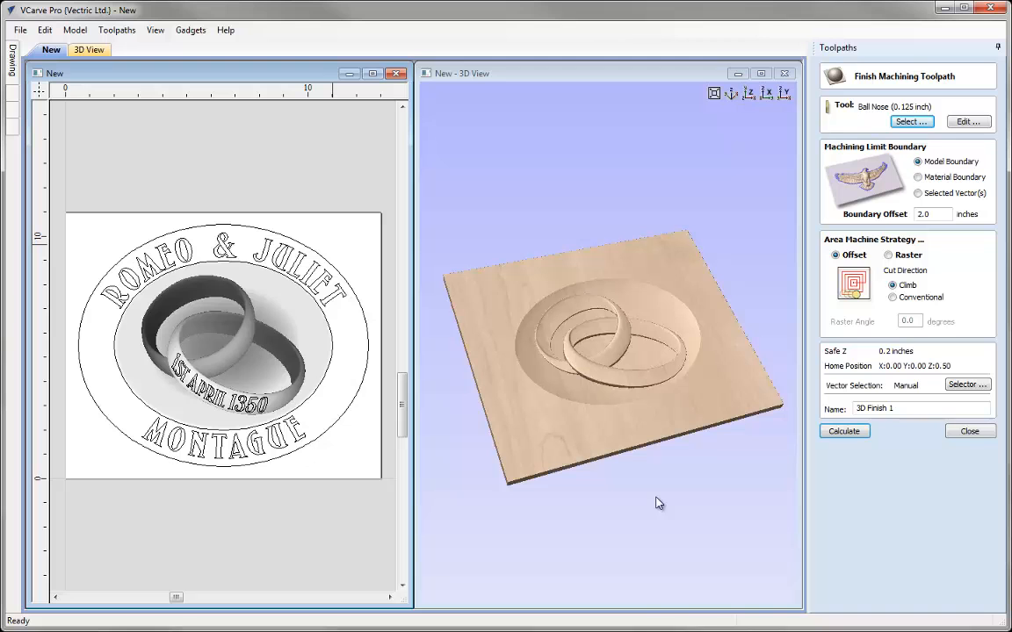
- Leave the finish toolpath setup and join the two halves of the inner ellipse into one closed vector
{"action": "left_click", "coordinate": [297, 283]}
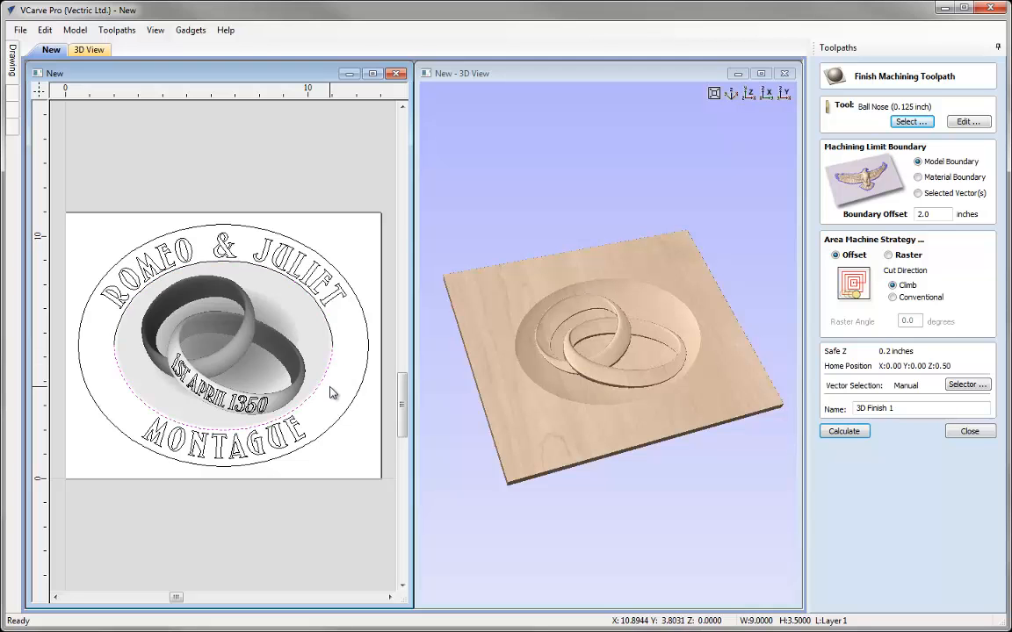
{"action": "left_click", "coordinate": [966, 432]}
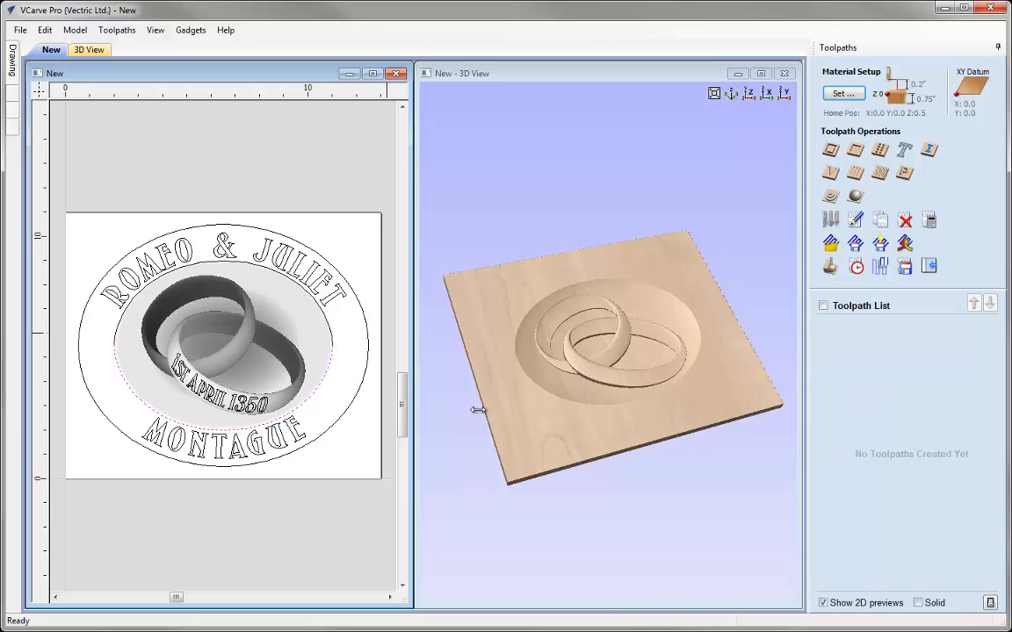
{"action": "left_click", "coordinate": [332, 332]}
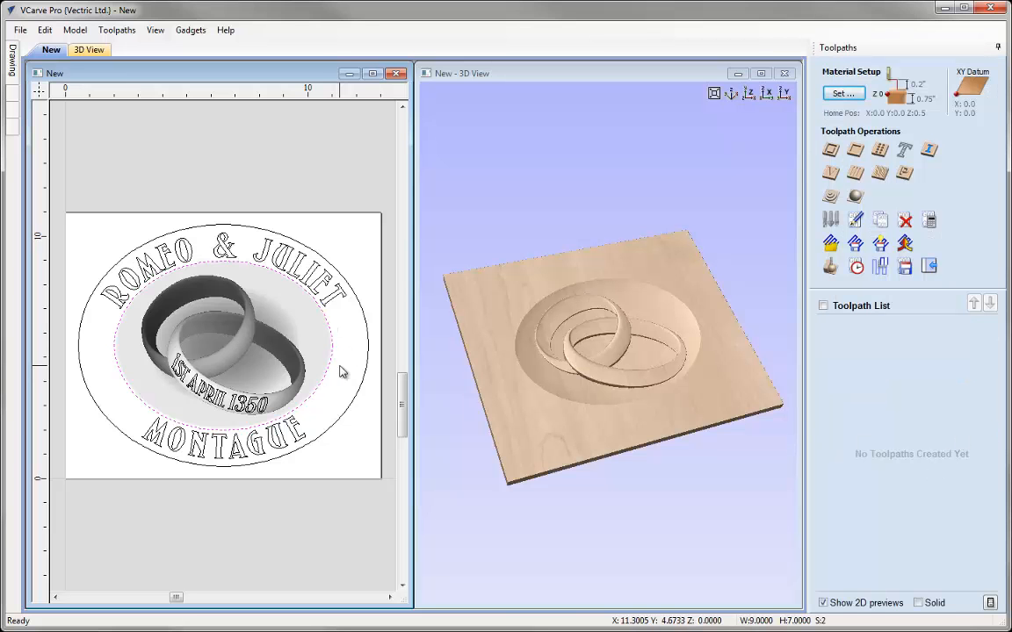
{"action": "key", "text": "j"}
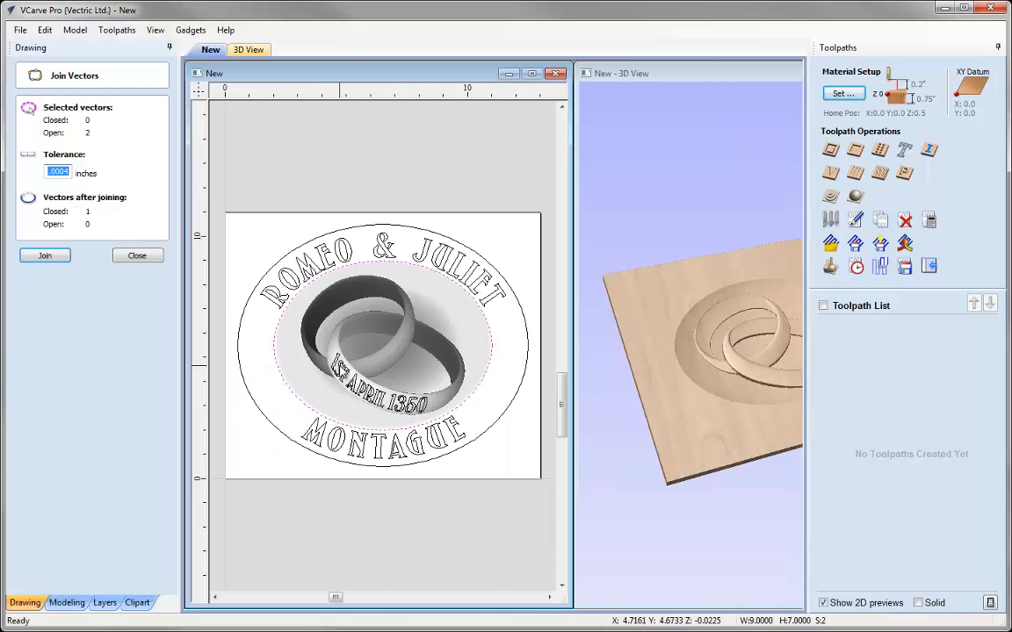
{"action": "left_click", "coordinate": [31, 258]}
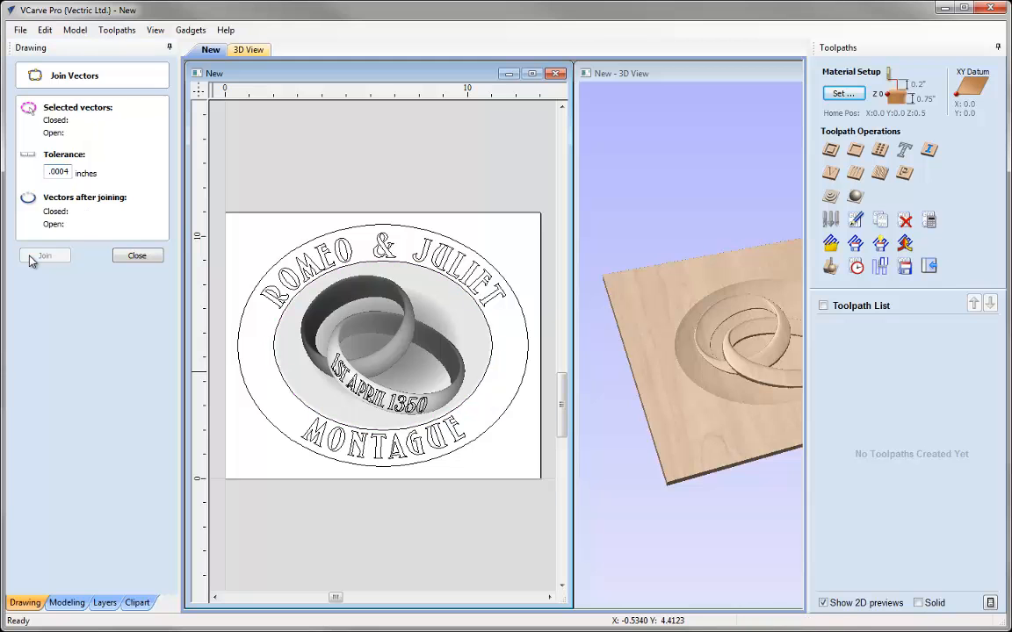
{"action": "left_click", "coordinate": [138, 257]}
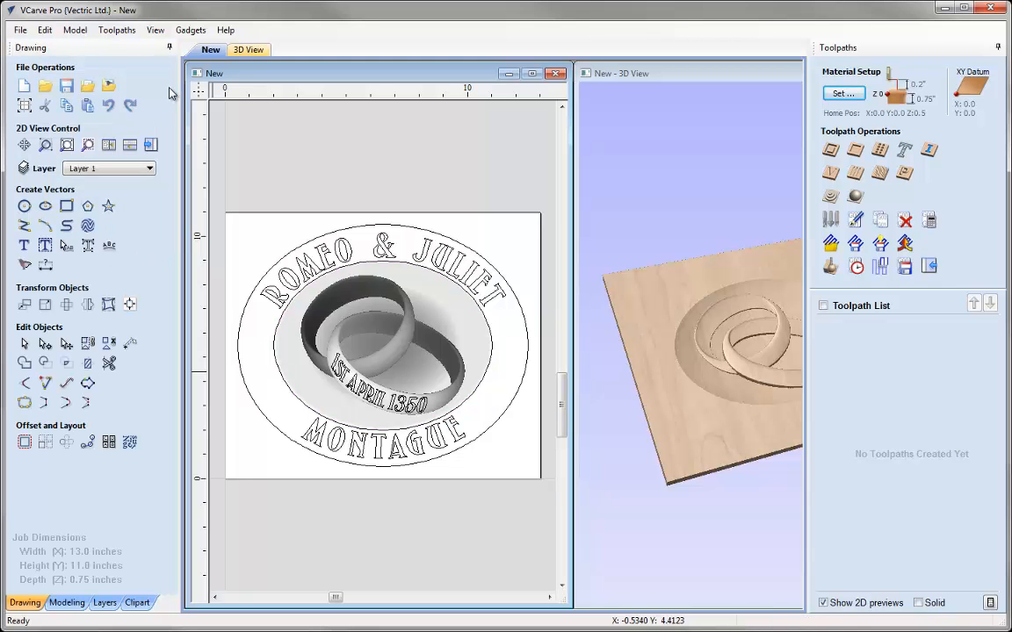
{"action": "left_click", "coordinate": [169, 46]}
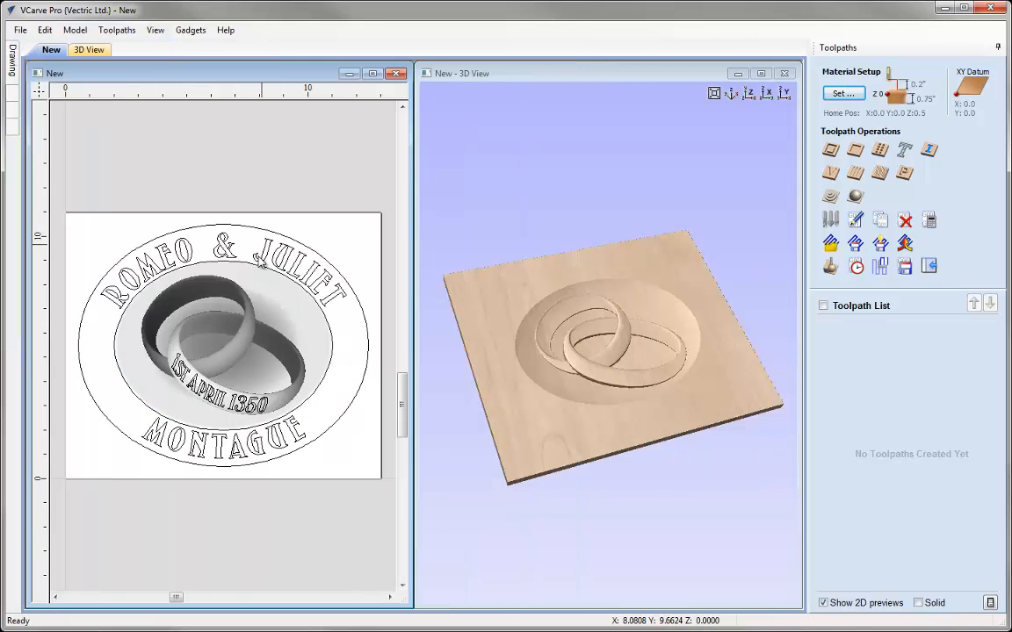
- Start a Finish Machining toolpath for the inner ellipse around the rings and choose the Ball Nose (0.125 inch) tool
{"action": "left_click", "coordinate": [254, 265]}
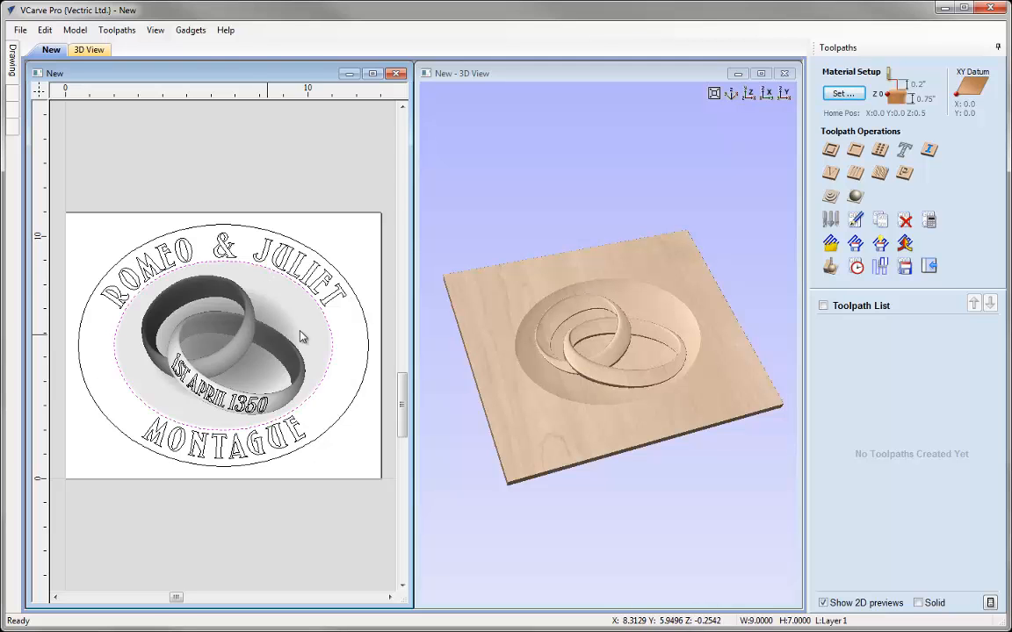
{"action": "left_click", "coordinate": [325, 154]}
{"action": "left_click", "coordinate": [277, 274]}
{"action": "left_click", "coordinate": [856, 195]}
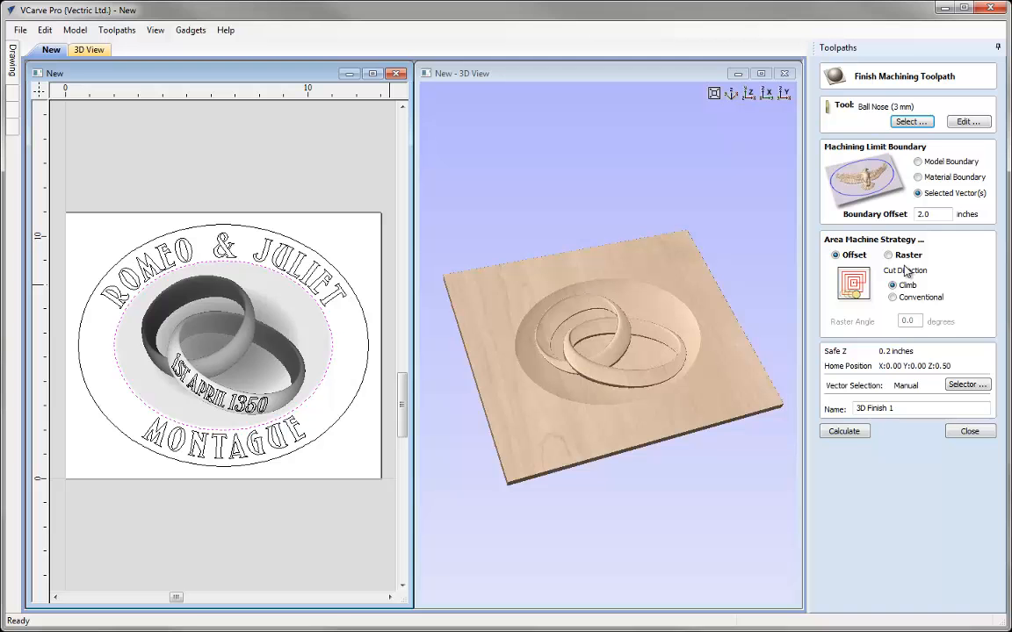
{"action": "left_click", "coordinate": [912, 122]}
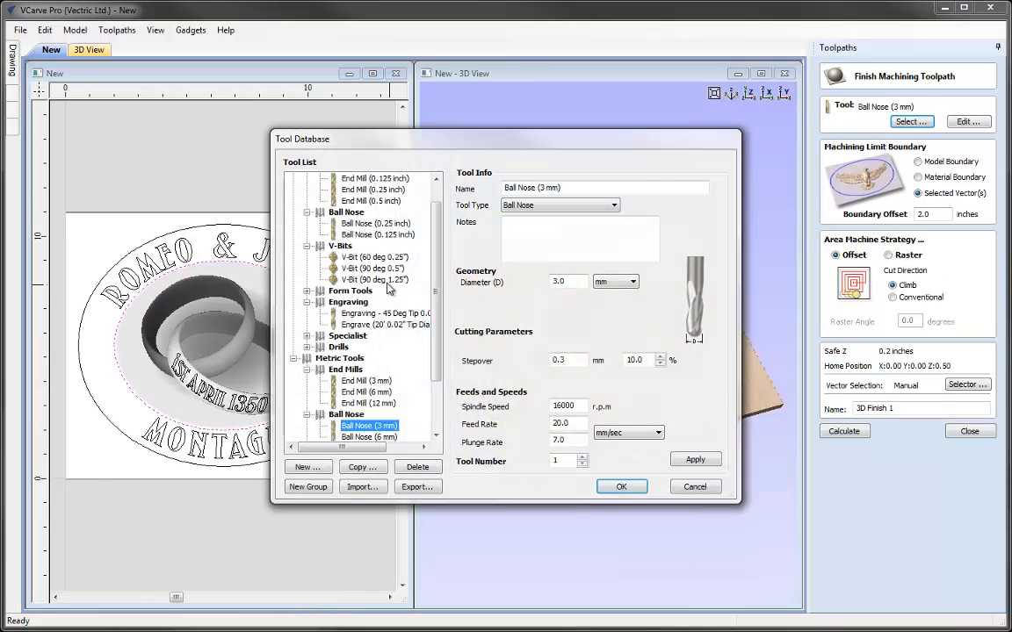
{"action": "left_click", "coordinate": [384, 236]}
{"action": "left_click", "coordinate": [615, 487]}
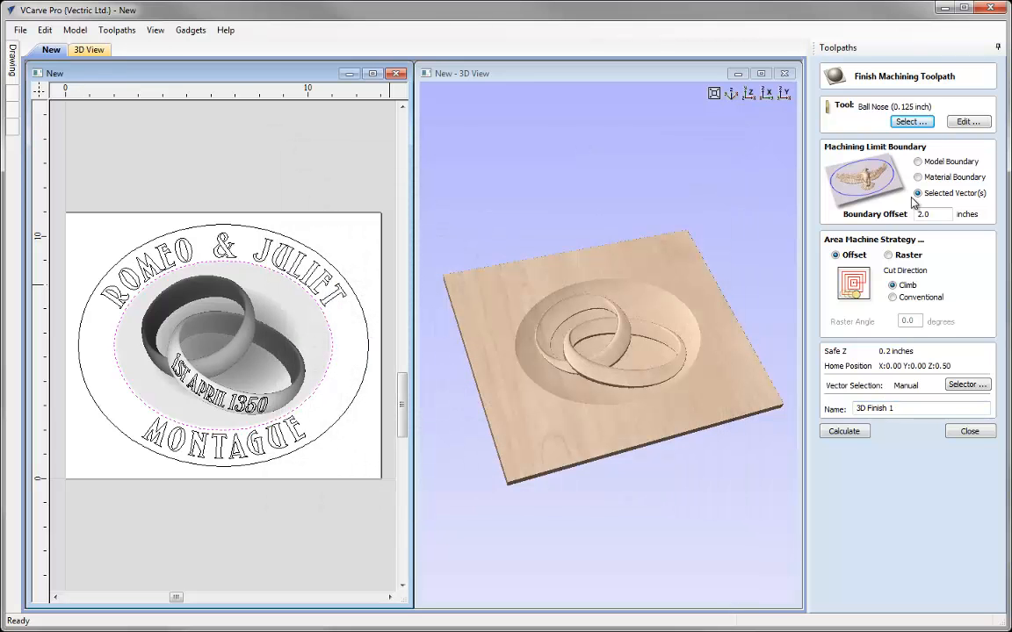
- Set the boundary offset to 0 inches, choose the Raster strategy, name the toolpath 3D Finish and calculate it
{"action": "left_click_drag", "start_coordinate": [936, 214], "coordinate": [883, 213]}
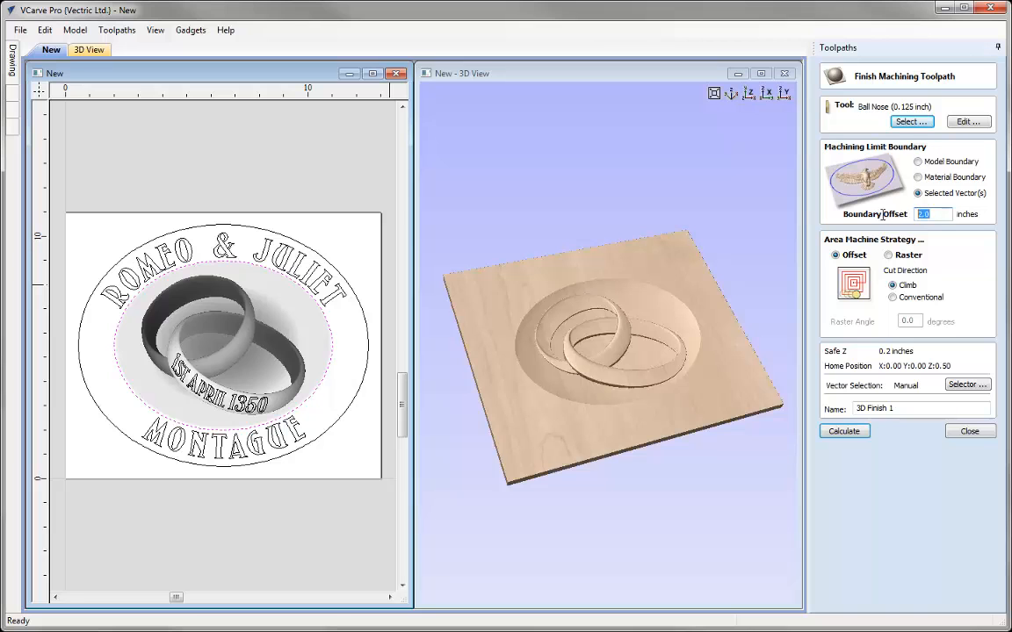
{"action": "type", "text": "0"}
{"action": "left_click", "coordinate": [888, 254]}
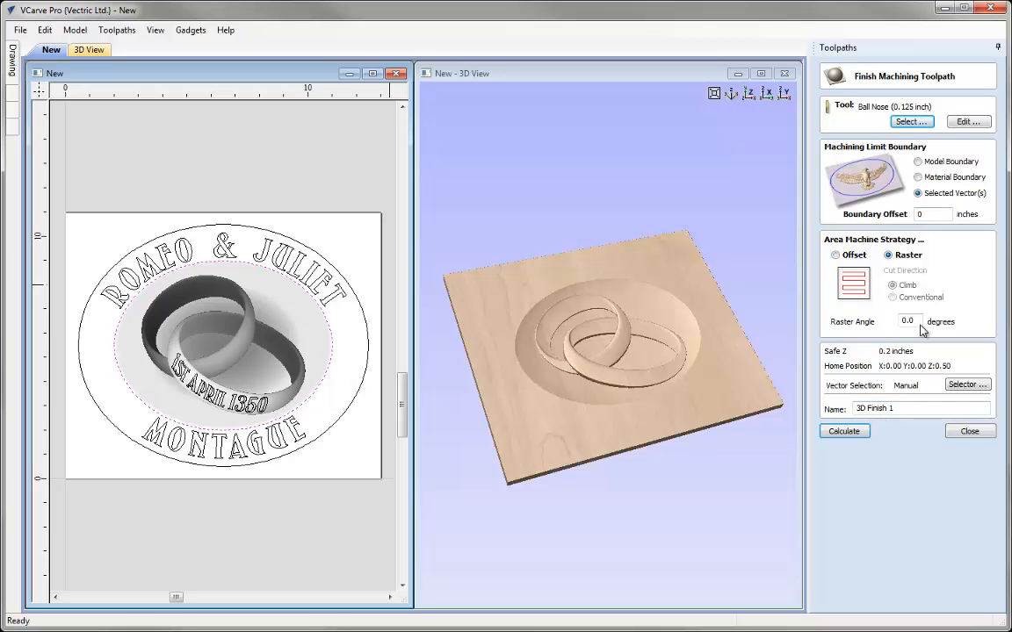
{"action": "left_click", "coordinate": [904, 407]}
{"action": "left_click", "coordinate": [857, 432]}
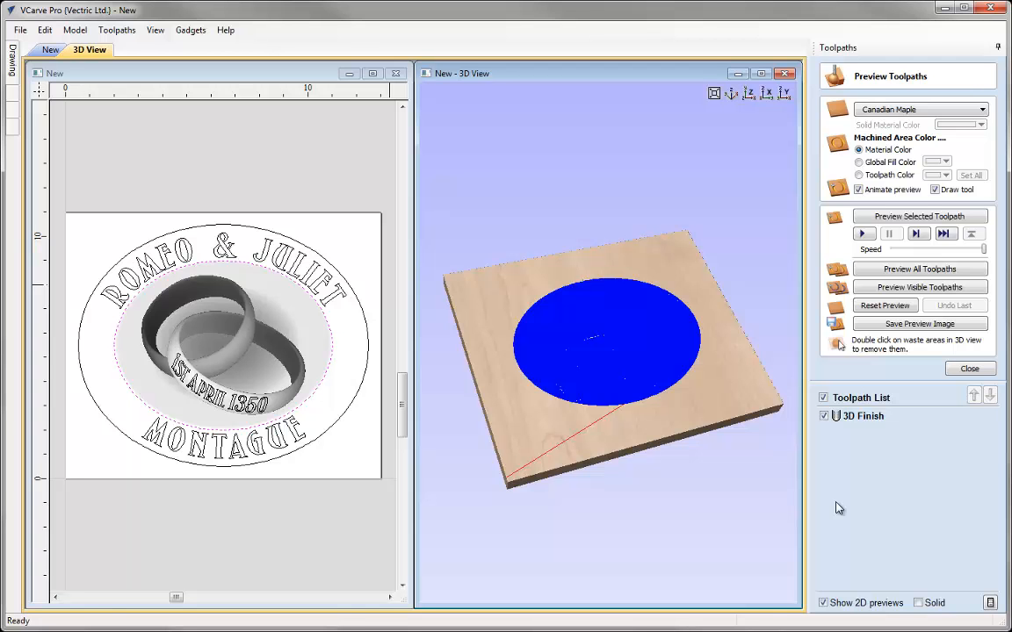
- Preview the 3D Finish toolpath on the material, inspect the machined rings and leave the preview
{"action": "scroll", "coordinate": [640, 352], "scroll_direction": "up", "scroll_amount": 5}
{"action": "left_click_drag", "start_coordinate": [690, 421], "coordinate": [692, 451]}
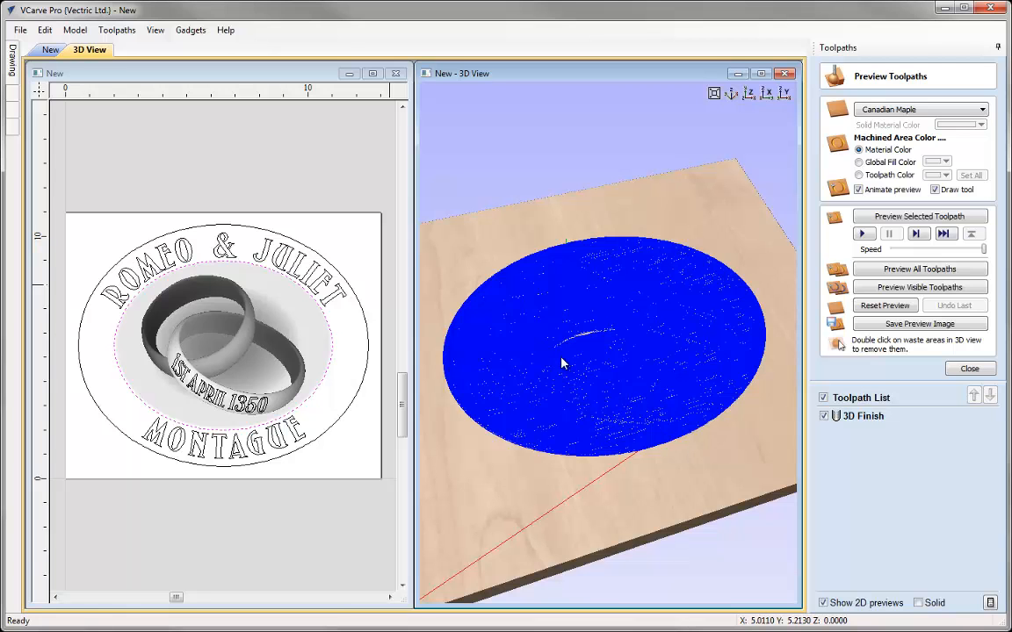
{"action": "left_click", "coordinate": [920, 216]}
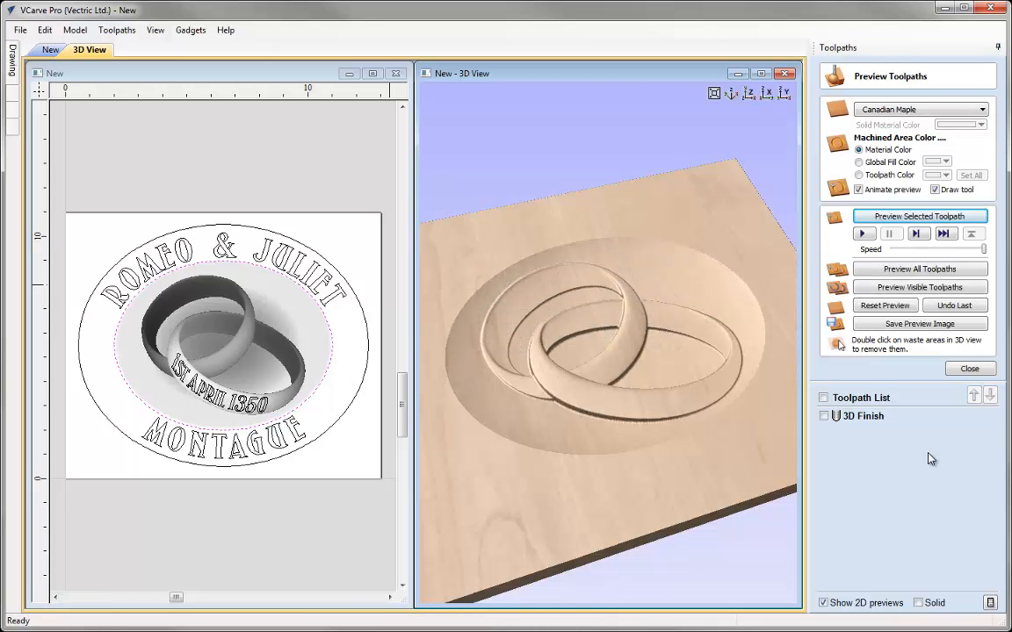
{"action": "left_click_drag", "start_coordinate": [672, 416], "coordinate": [646, 492]}
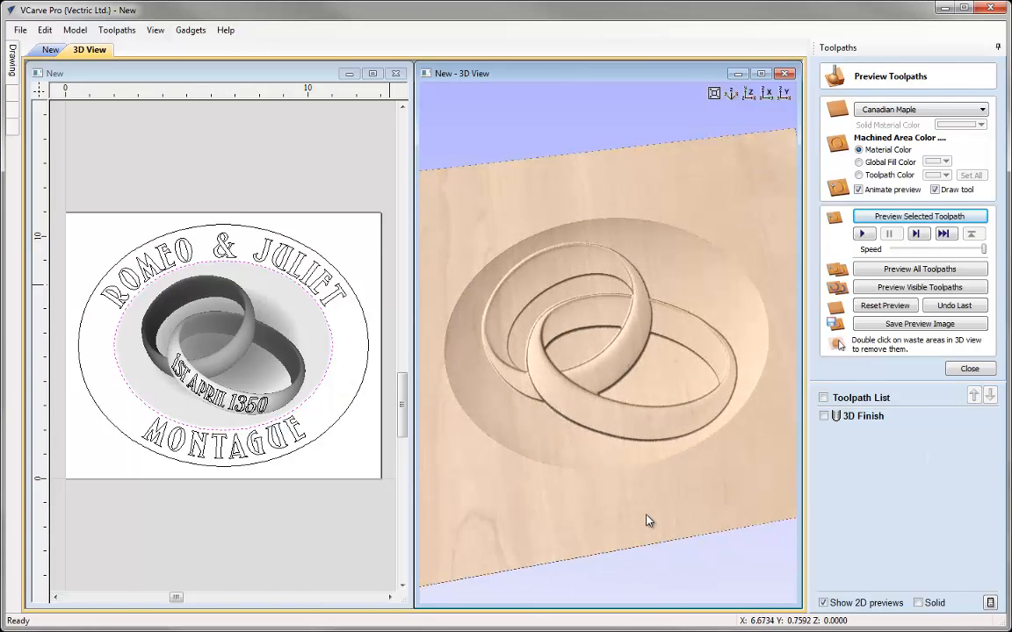
{"action": "left_click", "coordinate": [970, 368]}
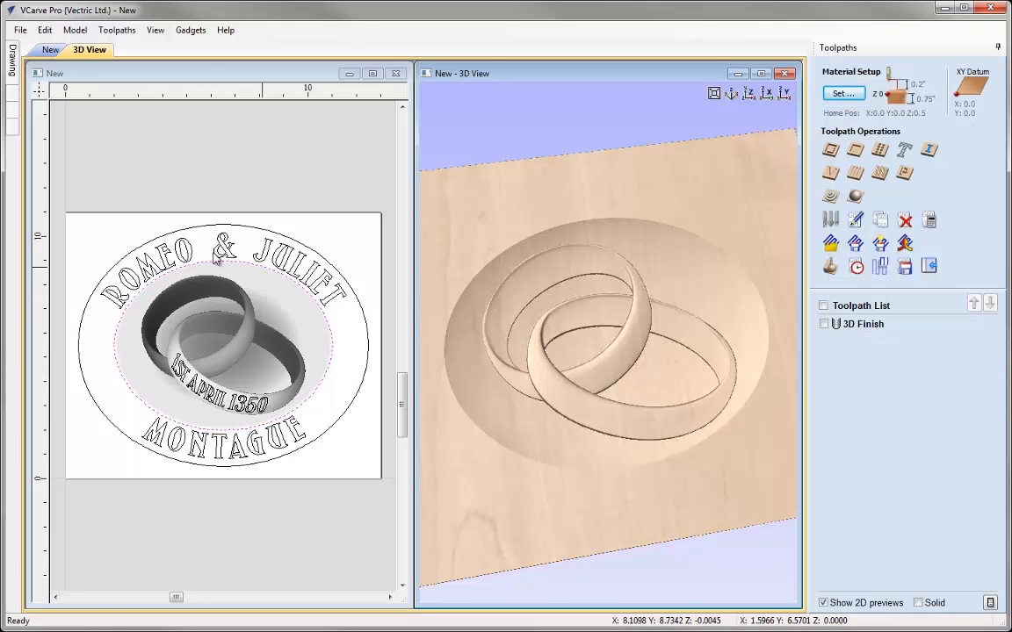
- Start a V-Carve / Engraving toolpath for the upper and lower curved names with the V-Bit (90 deg 0.5") tool
{"action": "left_click", "coordinate": [205, 303]}
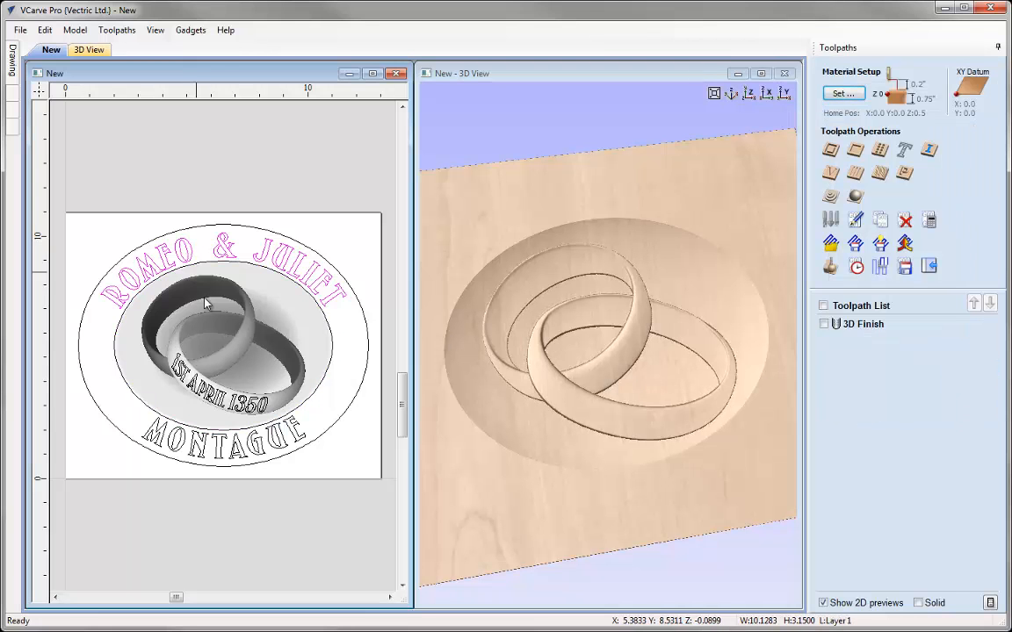
{"action": "left_click", "coordinate": [194, 452], "text": "shift"}
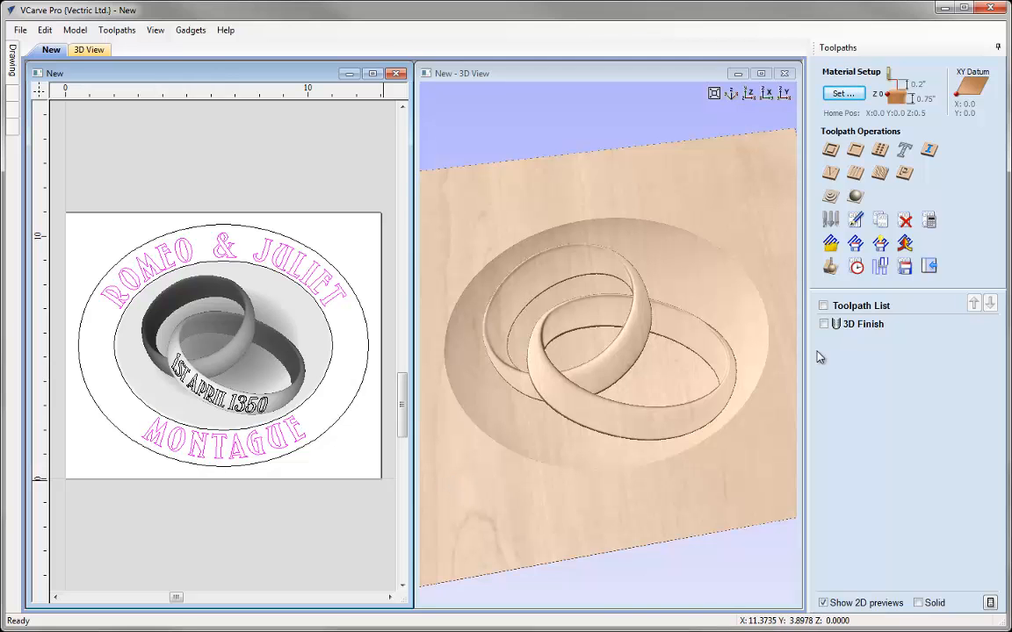
{"action": "left_click", "coordinate": [831, 173]}
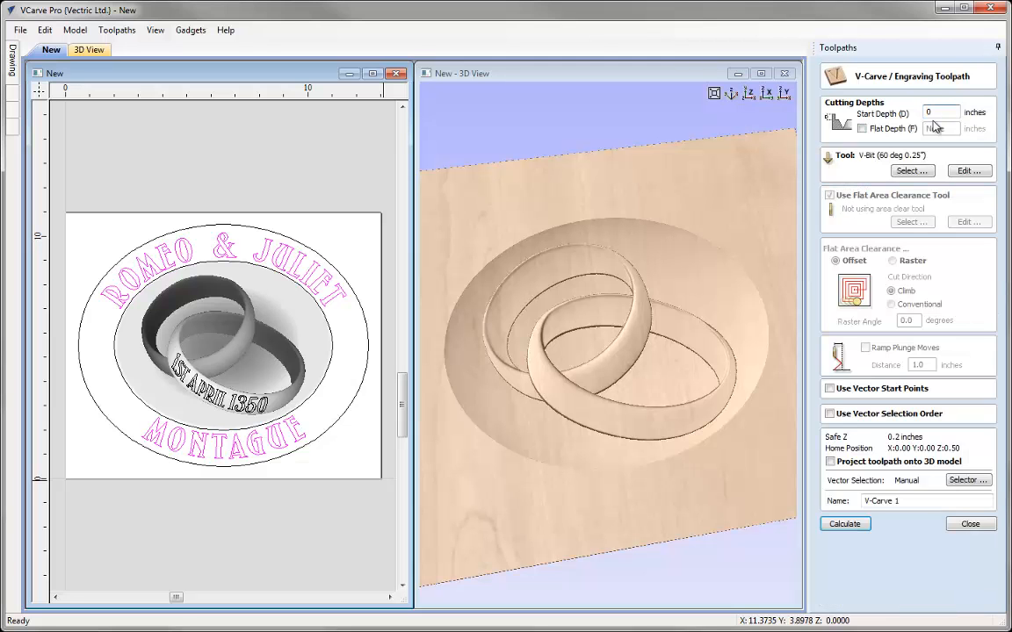
{"action": "left_click", "coordinate": [911, 171]}
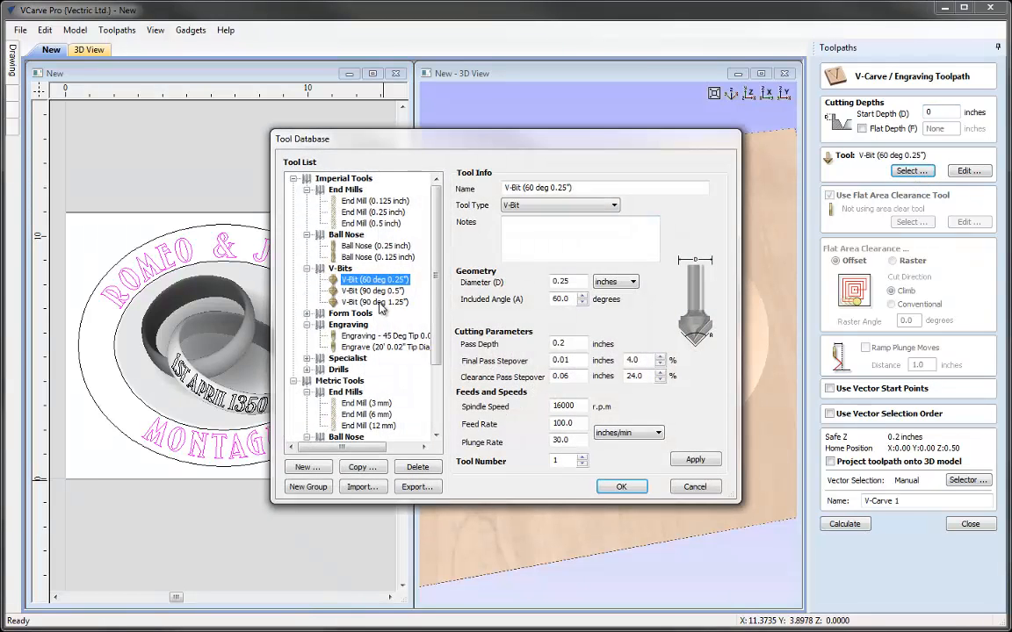
{"action": "left_click", "coordinate": [374, 291]}
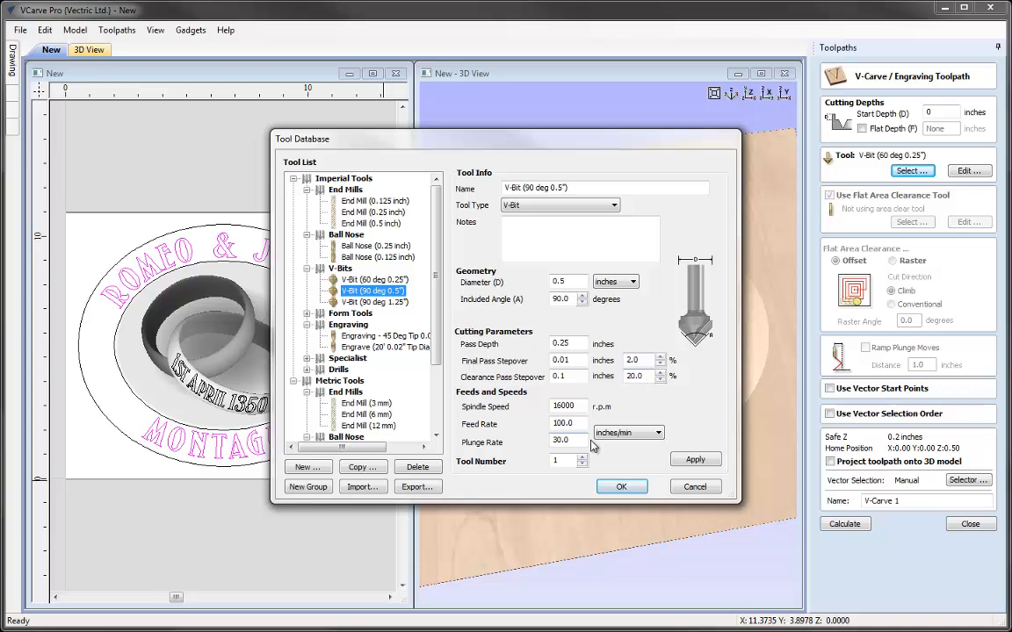
{"action": "left_click", "coordinate": [623, 485]}
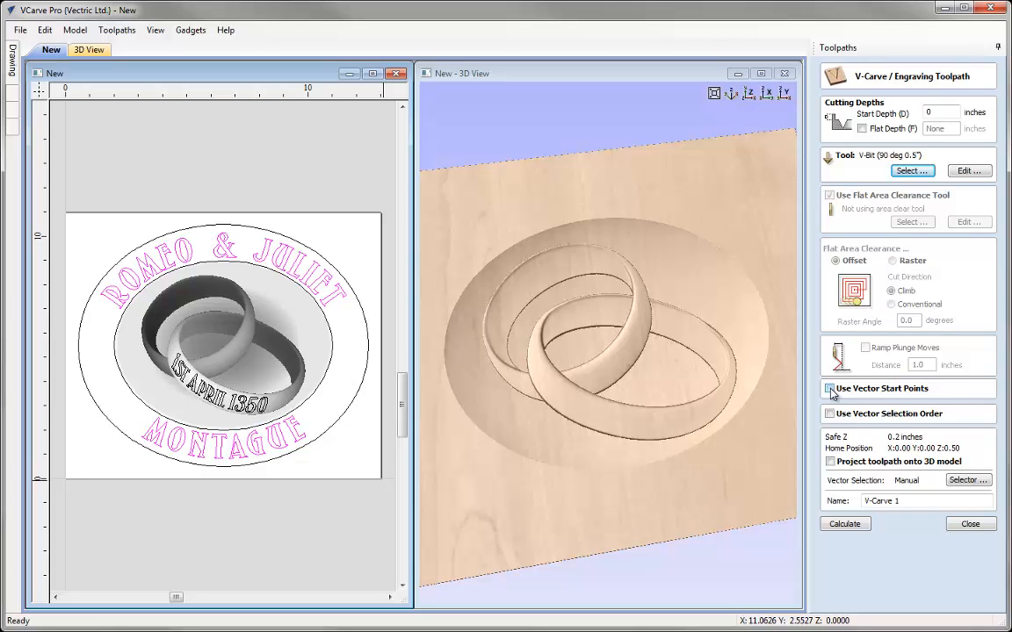
- Enable Use Vector Start Points and Use Vector Selection Order, and calculate the V-carve toolpath for the large lettering
{"action": "left_click", "coordinate": [830, 389]}
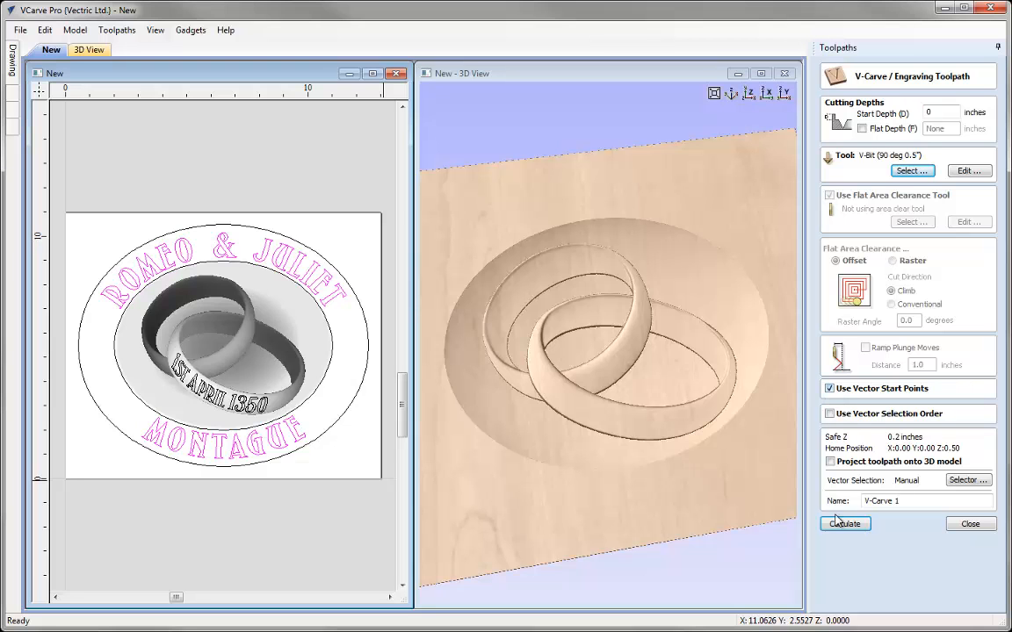
{"action": "left_click", "coordinate": [830, 414]}
{"action": "left_click", "coordinate": [844, 524]}
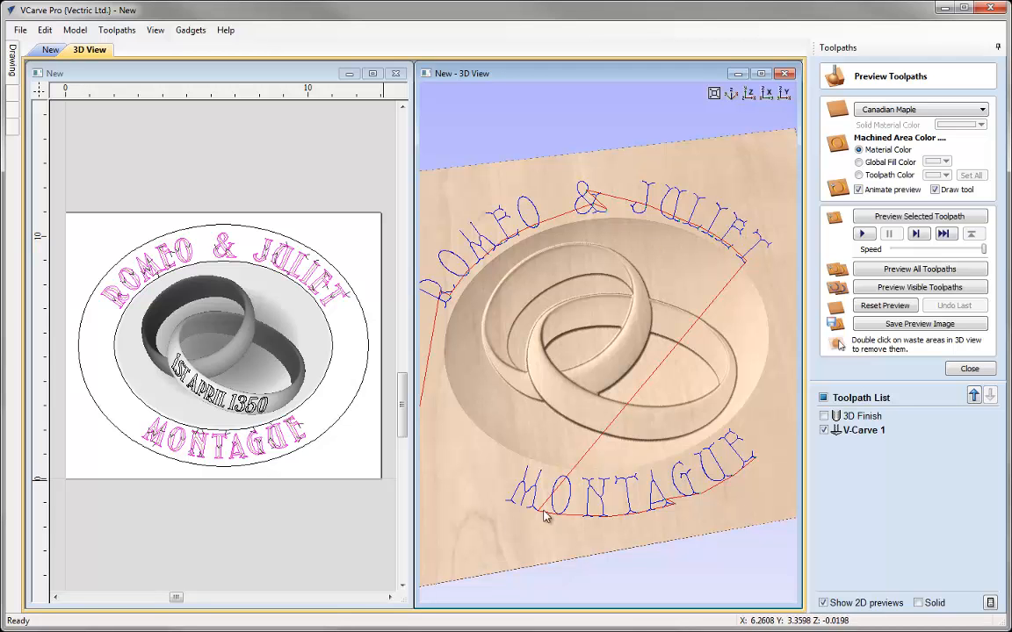
- Examine the plunge points and travel moves of the V-carve toolpath around the large letters in the 3D view
{"action": "scroll", "coordinate": [482, 351], "scroll_direction": "up", "scroll_amount": 10}
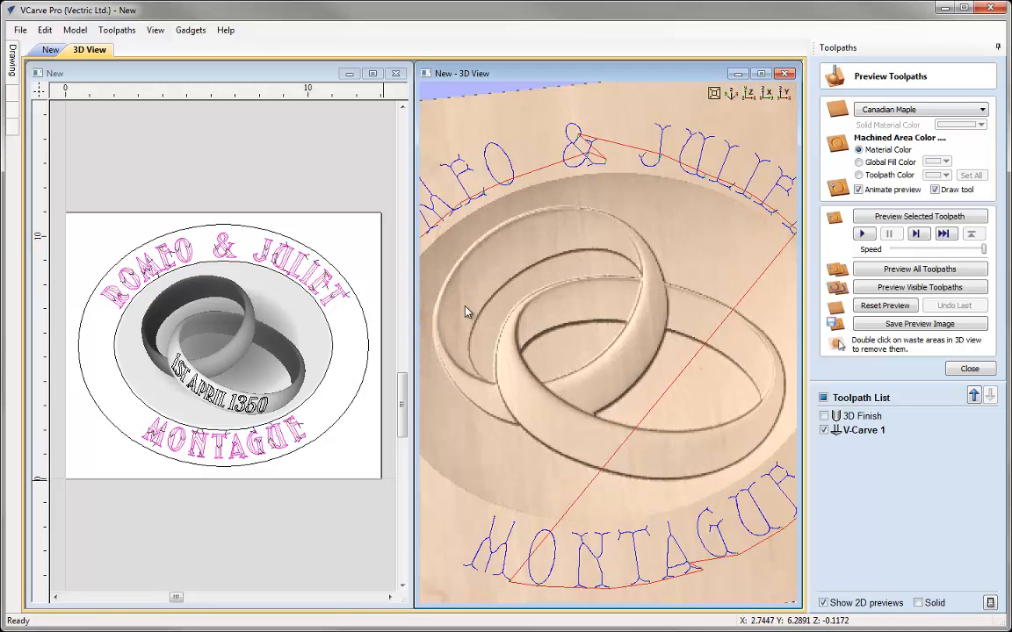
{"action": "middle_click_drag", "start_coordinate": [600, 513], "coordinate": [724, 332]}
{"action": "left_click_drag", "start_coordinate": [724, 332], "coordinate": [694, 271]}
{"action": "left_click_drag", "start_coordinate": [700, 419], "coordinate": [660, 289]}
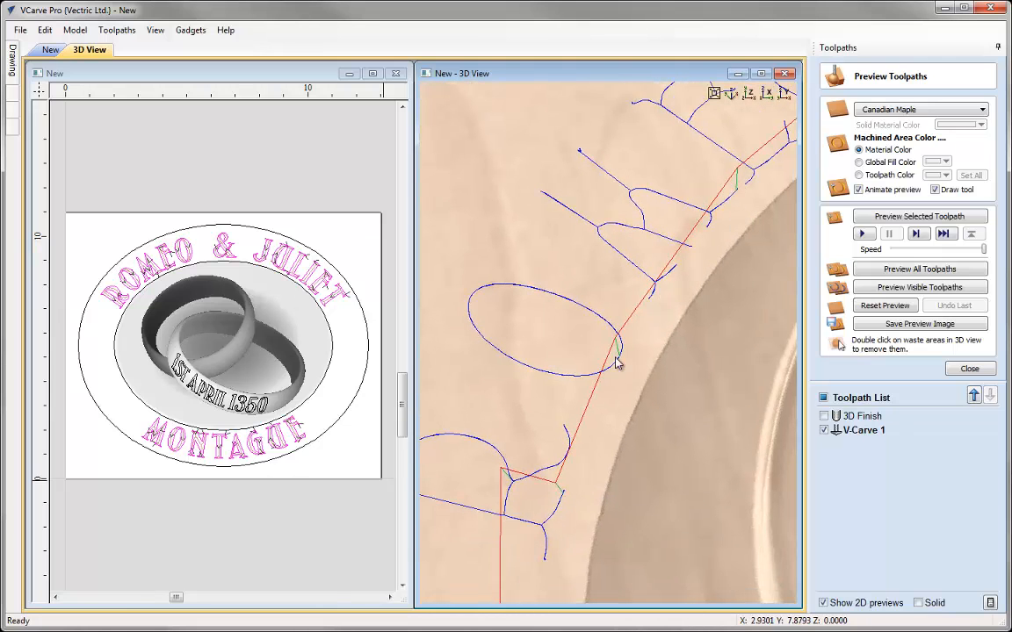
{"action": "left_click_drag", "start_coordinate": [650, 366], "coordinate": [639, 305]}
{"action": "right_click_drag", "start_coordinate": [640, 305], "coordinate": [640, 395]}
{"action": "left_click_drag", "start_coordinate": [640, 395], "coordinate": [659, 420]}
{"action": "right_click_drag", "start_coordinate": [673, 261], "coordinate": [661, 226]}
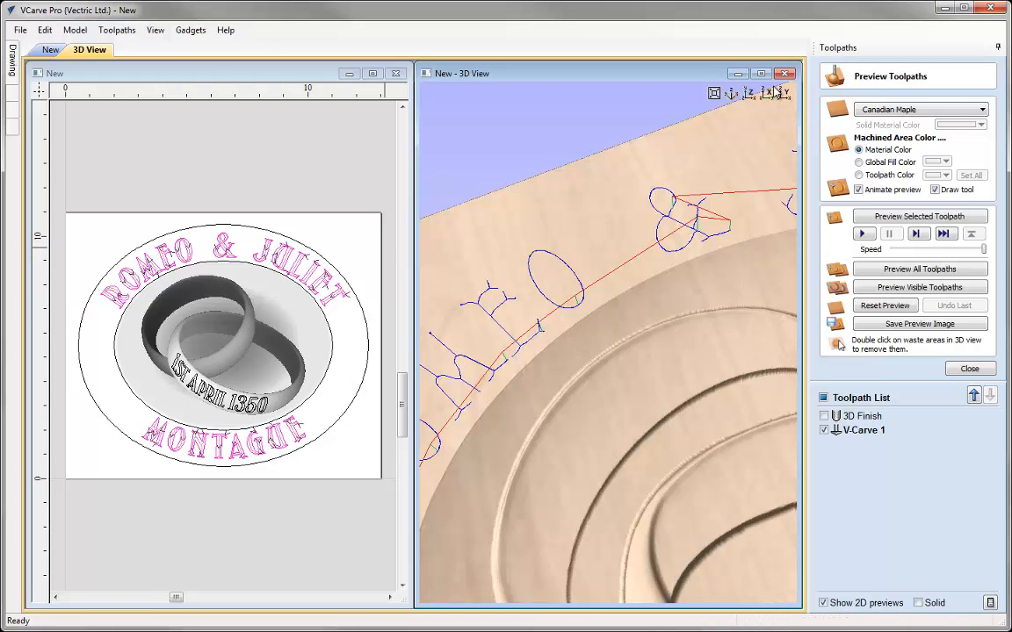
{"action": "left_click", "coordinate": [730, 96]}
{"action": "scroll", "coordinate": [644, 356], "scroll_direction": "up", "scroll_amount": 5}
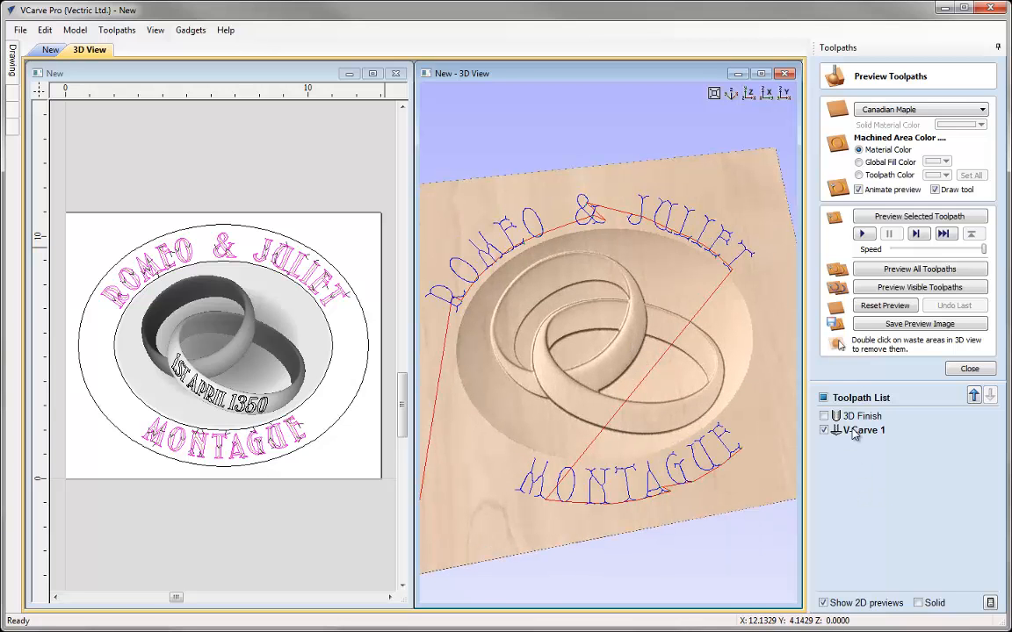
- Rename the V-carve toolpath as V-Carve Large Text, preview its cut on the material and leave the preview
{"action": "right_click", "coordinate": [856, 430]}
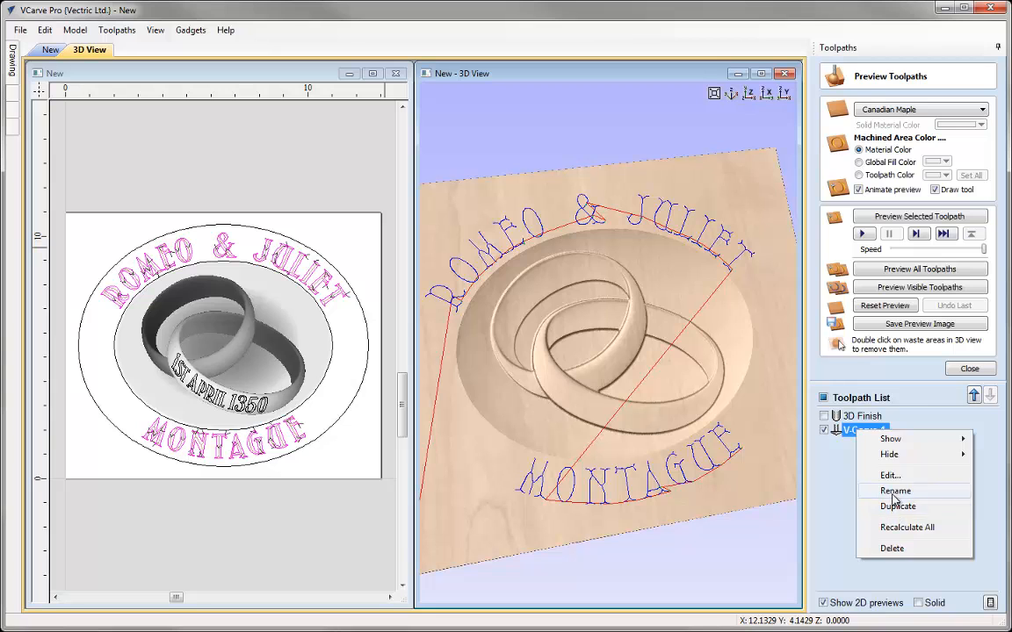
{"action": "left_click", "coordinate": [869, 490]}
{"action": "double_click", "coordinate": [889, 428]}
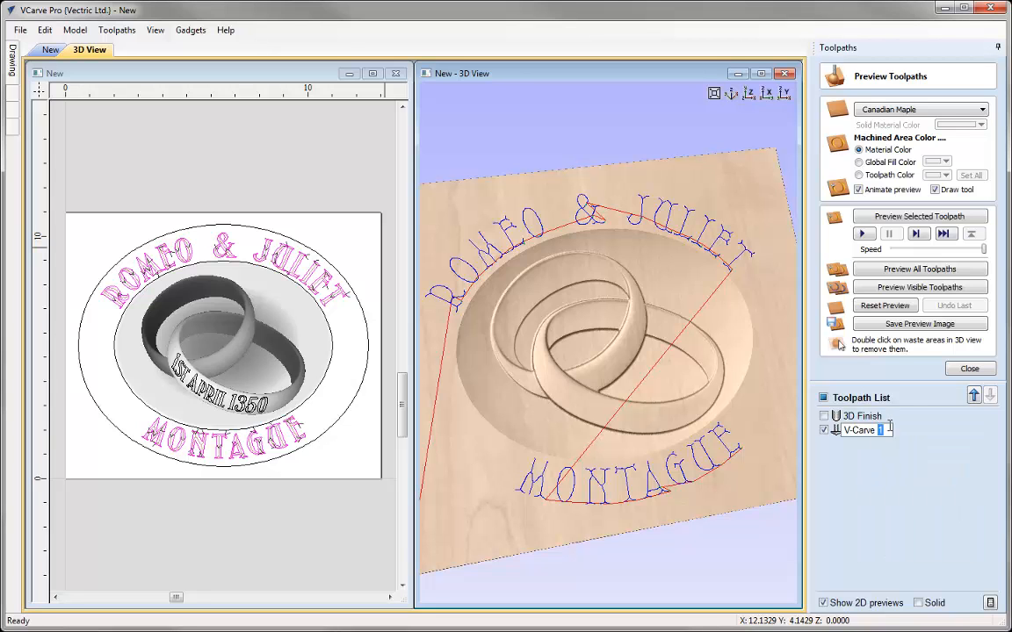
{"action": "type", "text": "Large Text"}
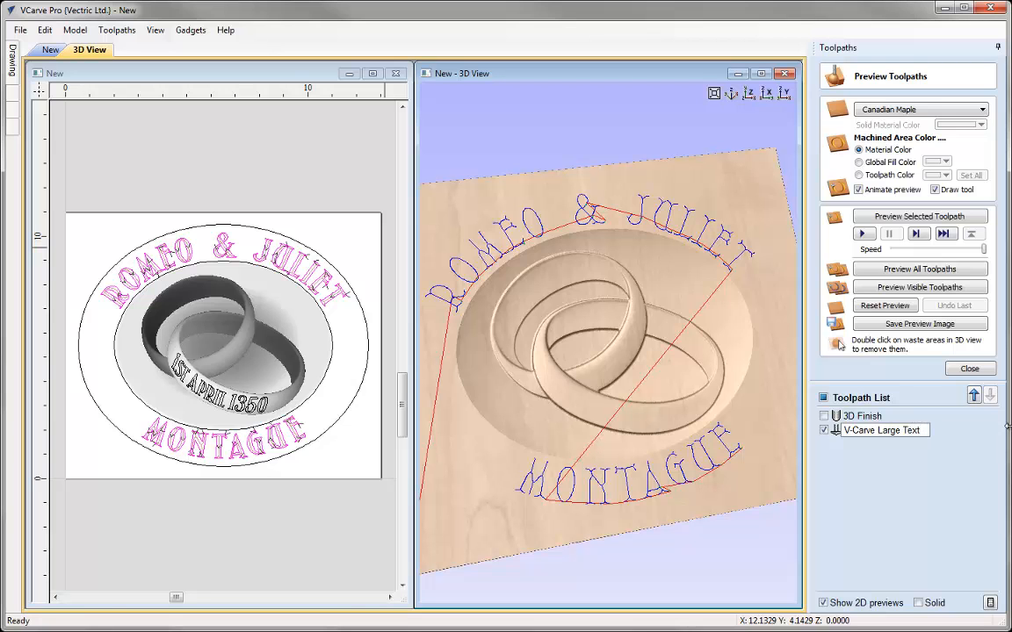
{"action": "left_click", "coordinate": [971, 442]}
{"action": "left_click", "coordinate": [863, 234]}
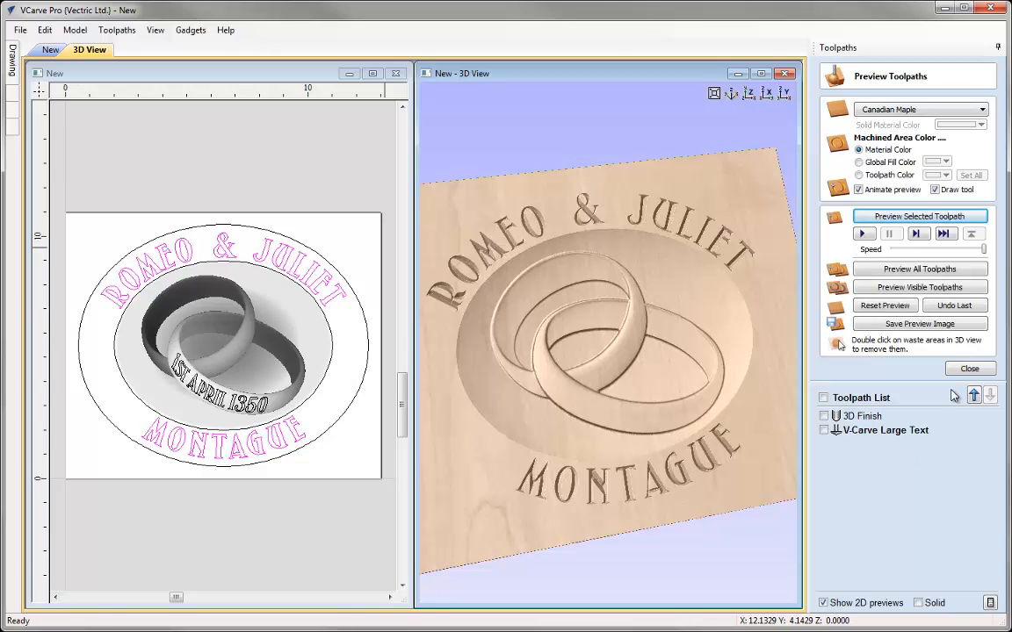
{"action": "left_click", "coordinate": [969, 368]}
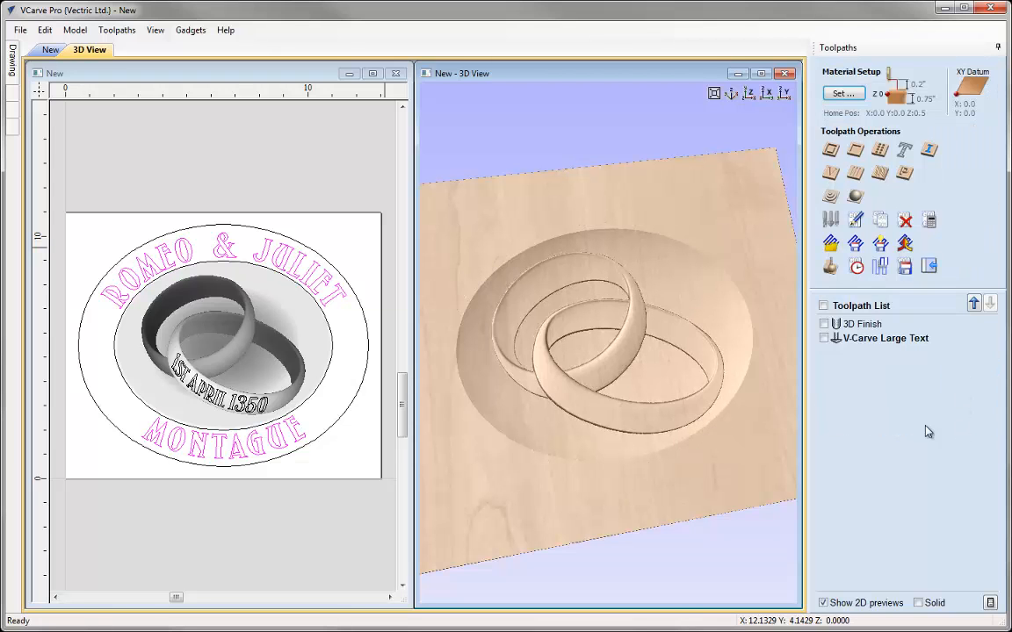
- Start a V-Carve toolpath for the date lettering, projected onto the 3D model, with the V-Bit (60 deg 0.25") tool
{"action": "left_click", "coordinate": [830, 173]}
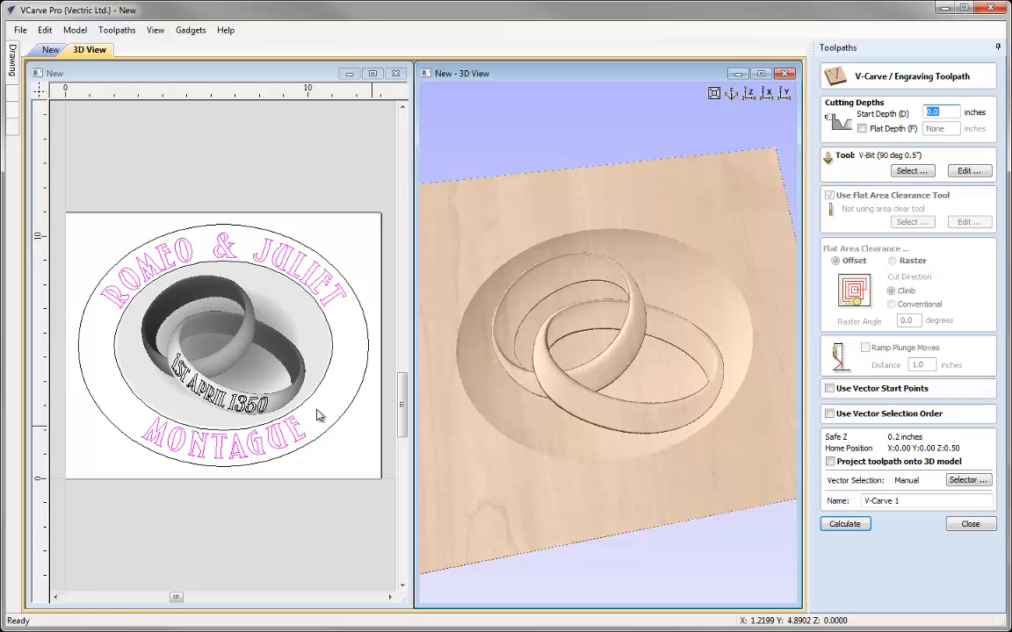
{"action": "left_click", "coordinate": [206, 386]}
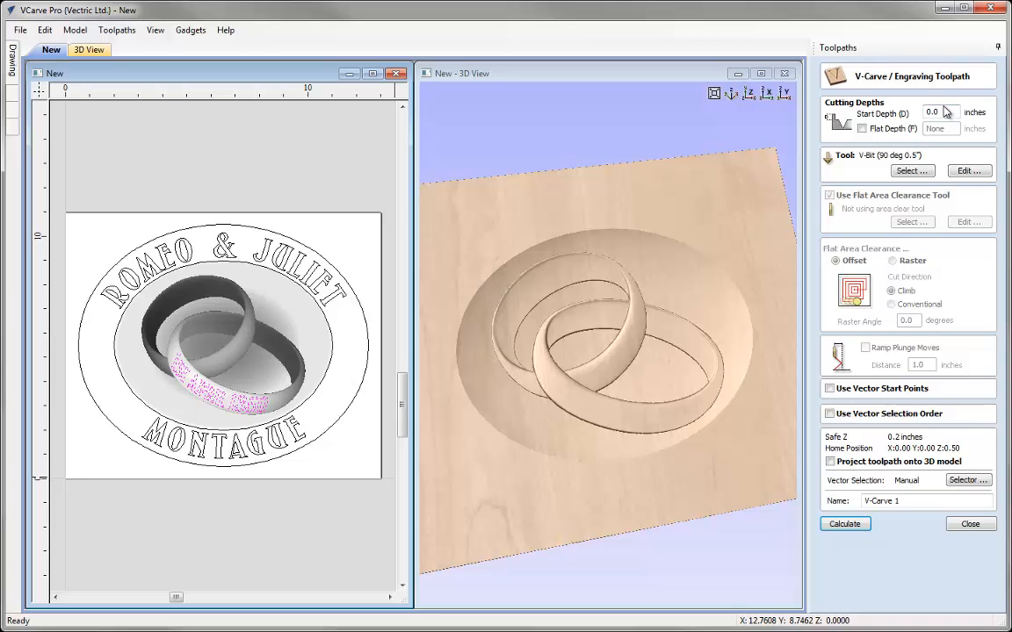
{"action": "left_click", "coordinate": [830, 465]}
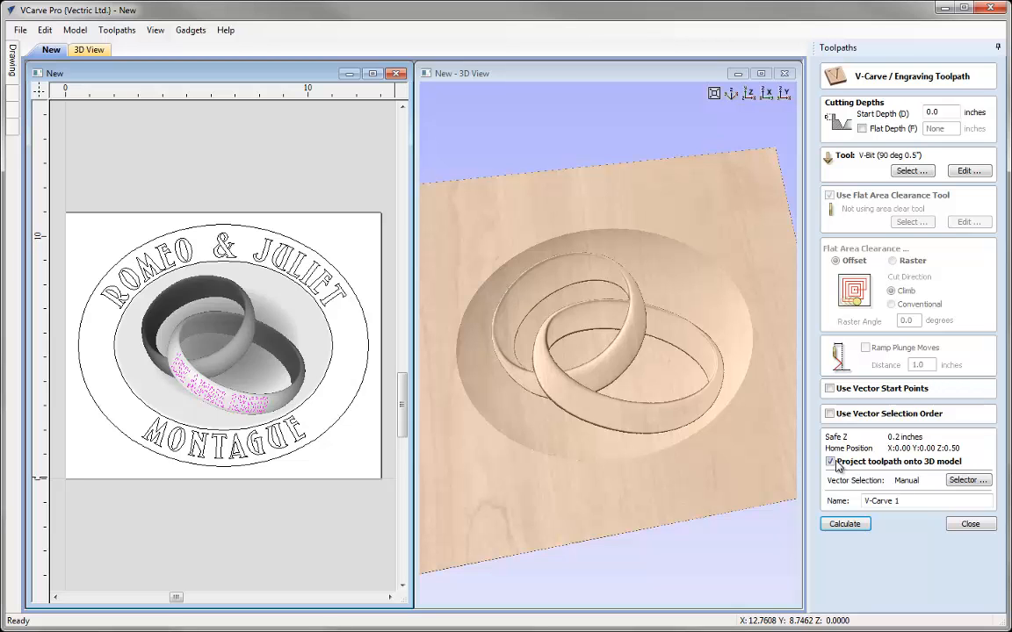
{"action": "left_click", "coordinate": [897, 172]}
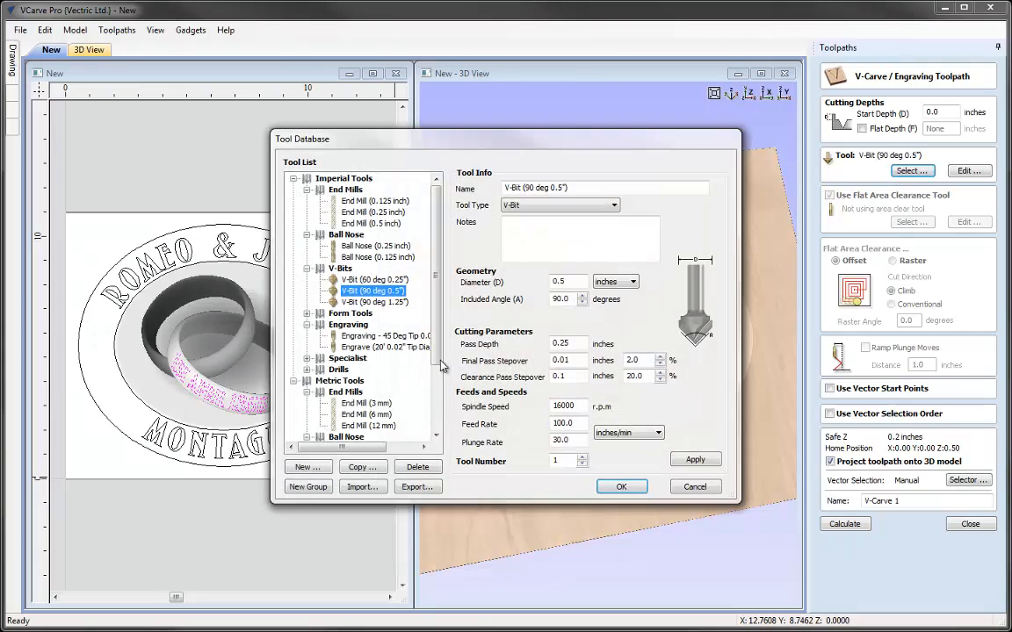
{"action": "left_click", "coordinate": [364, 280]}
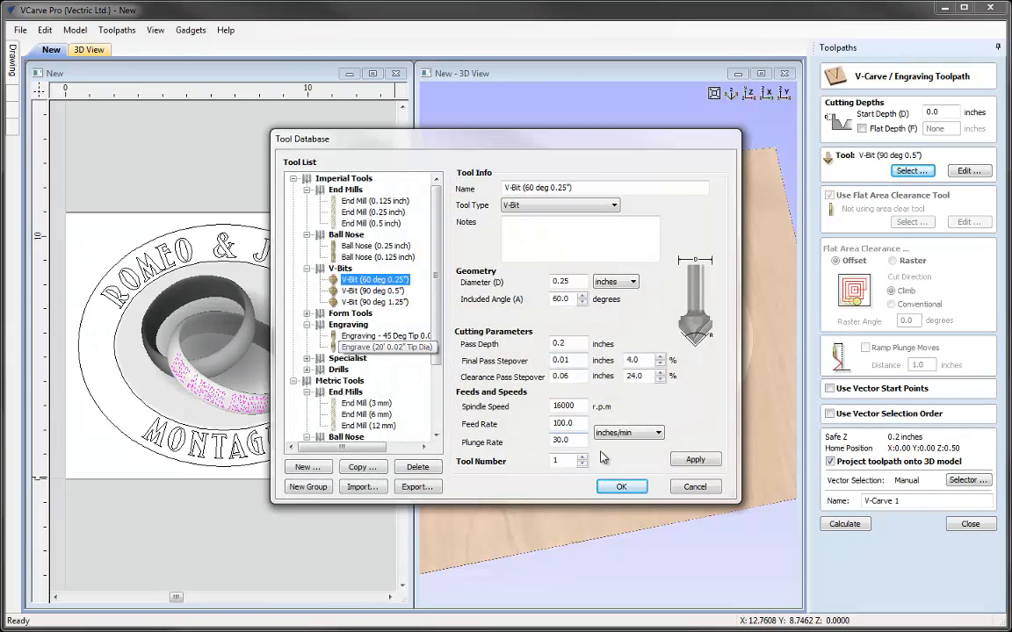
{"action": "left_click", "coordinate": [618, 486]}
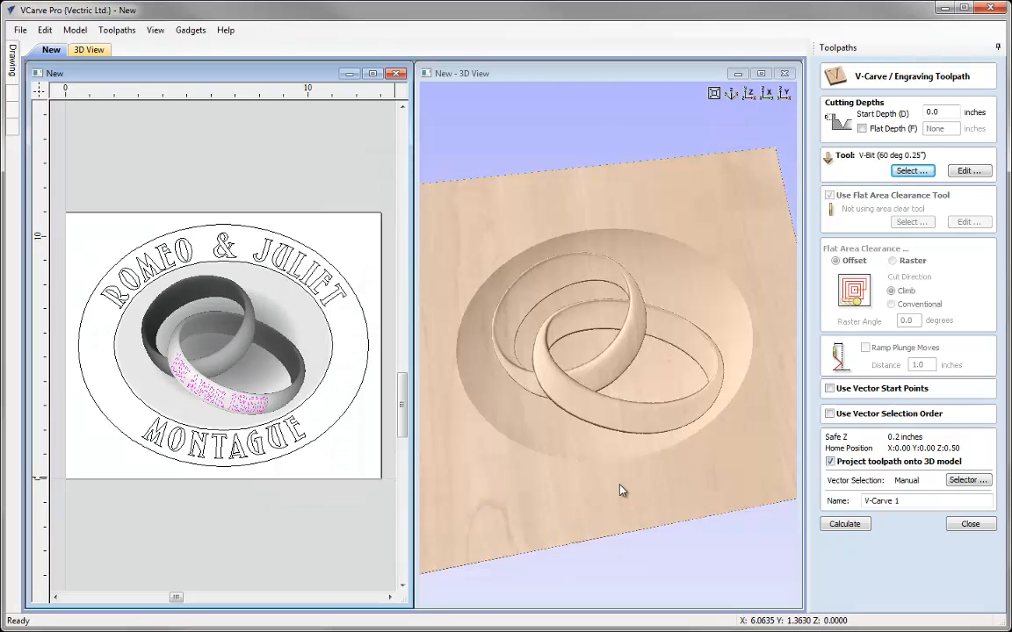
- Name the toolpath V-Carve Small Text, calculate it and inspect its moves over the ring's date lettering
{"action": "left_click", "coordinate": [900, 503]}
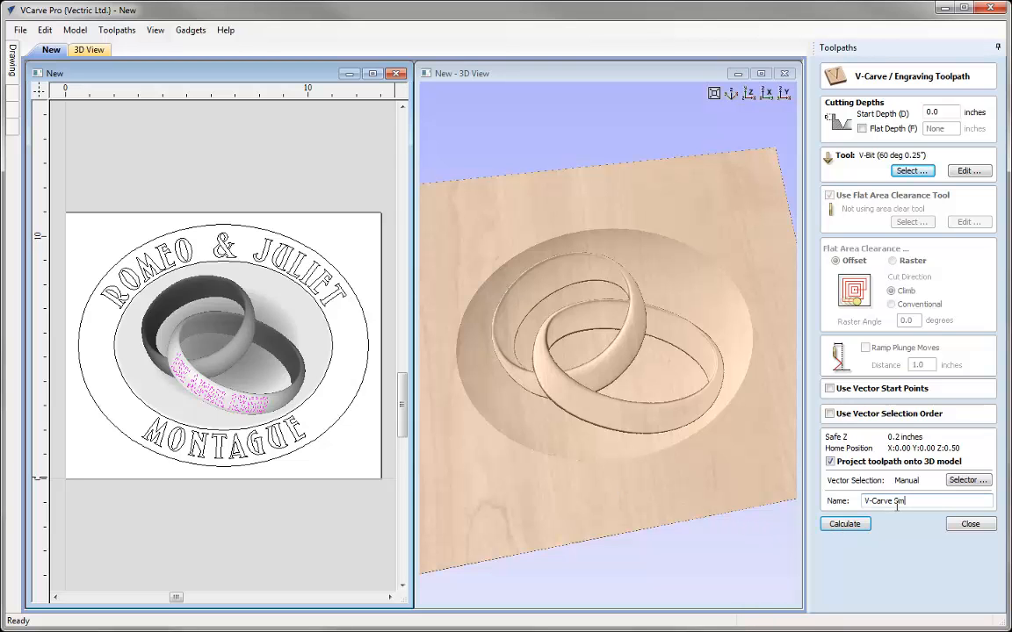
{"action": "left_click", "coordinate": [845, 523]}
{"action": "left_click_drag", "start_coordinate": [589, 505], "coordinate": [690, 214]}
{"action": "scroll", "coordinate": [667, 342], "scroll_direction": "up", "scroll_amount": 4}
{"action": "scroll", "coordinate": [668, 342], "scroll_direction": "up", "scroll_amount": 1}
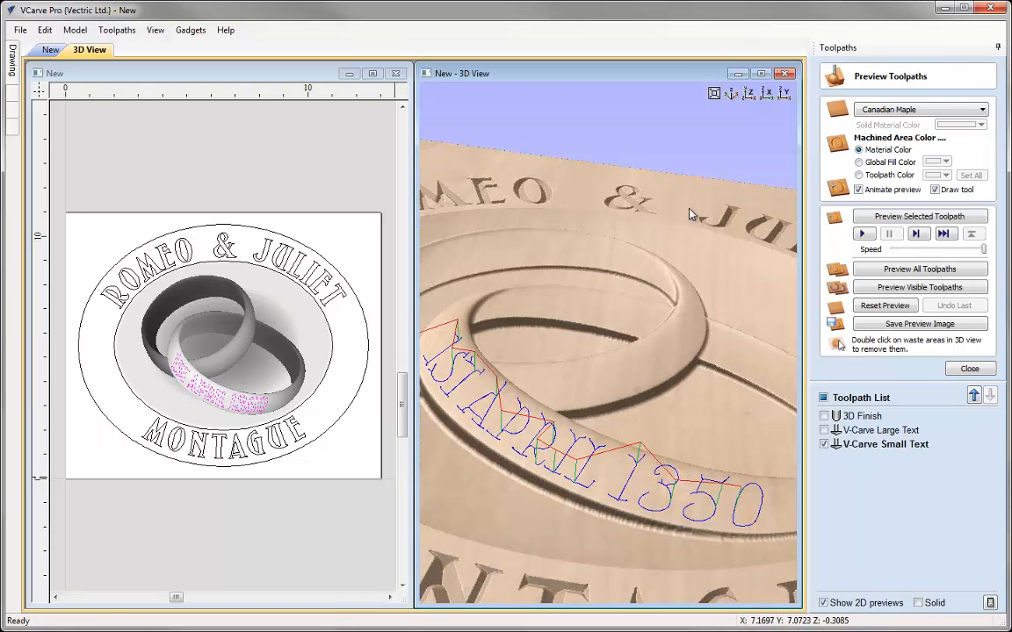
- Preview the V-Carve Small Text cut, inspect the finished lettering from an angle and from above, and leave the preview
{"action": "left_click", "coordinate": [731, 94]}
{"action": "left_click_drag", "start_coordinate": [676, 318], "coordinate": [808, 272]}
{"action": "left_click", "coordinate": [887, 219]}
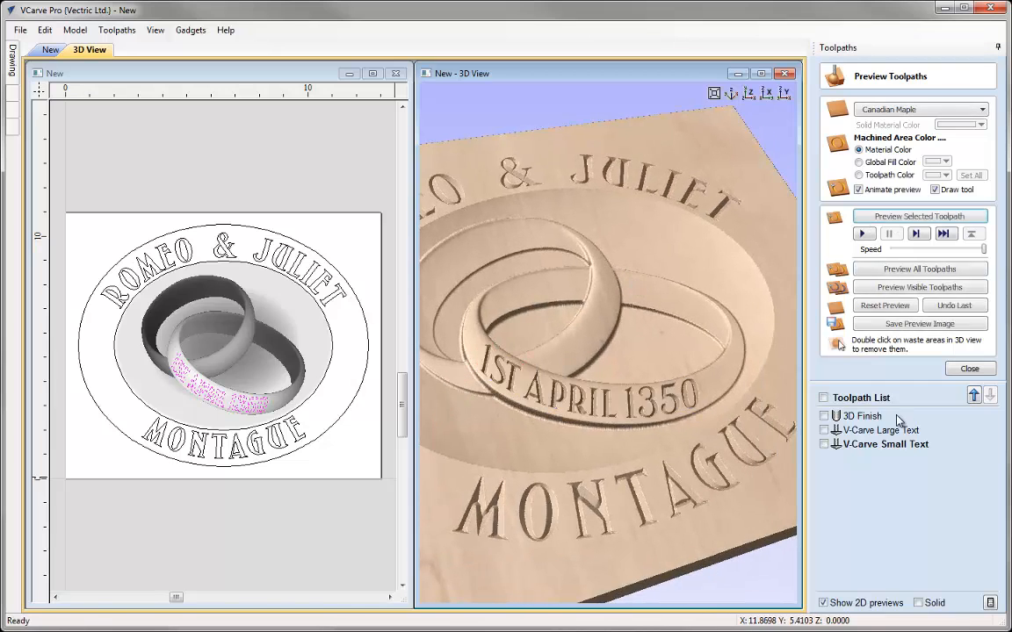
{"action": "left_click_drag", "start_coordinate": [551, 425], "coordinate": [508, 341]}
{"action": "left_click_drag", "start_coordinate": [541, 436], "coordinate": [491, 386]}
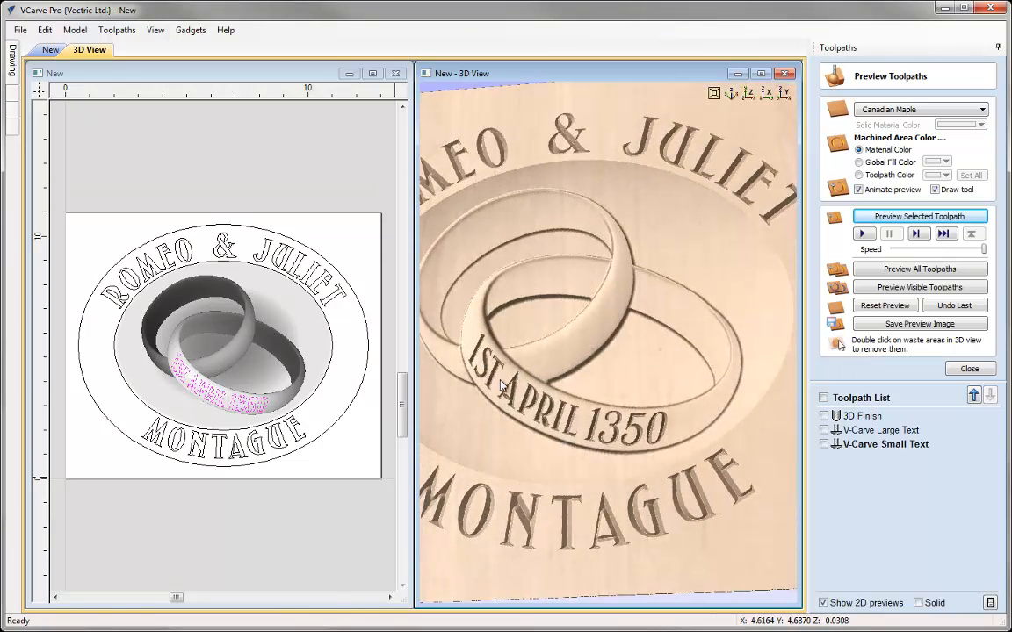
{"action": "left_click", "coordinate": [732, 93]}
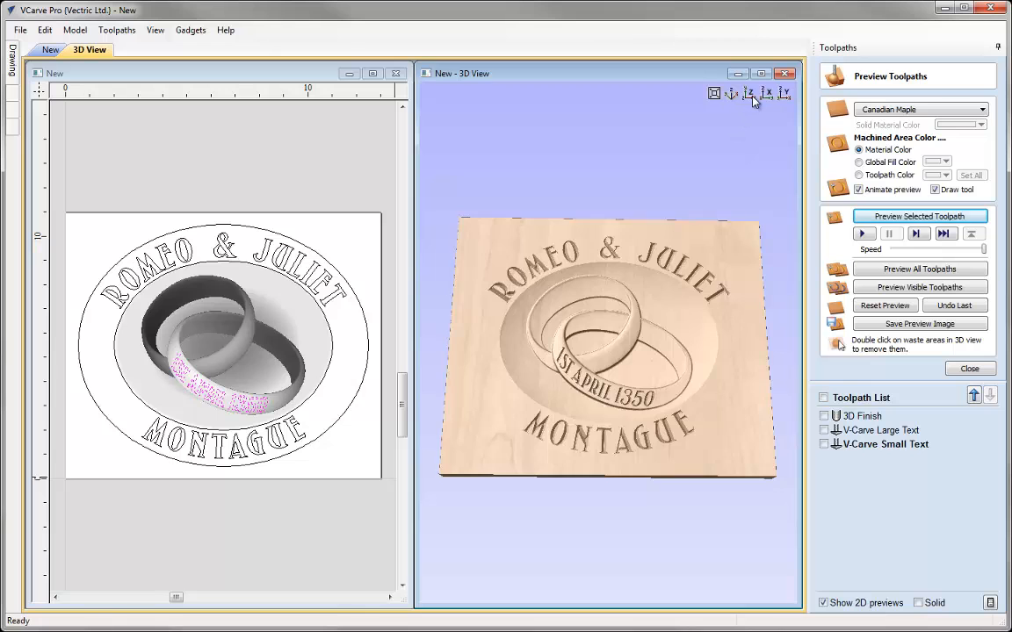
{"action": "left_click", "coordinate": [749, 94]}
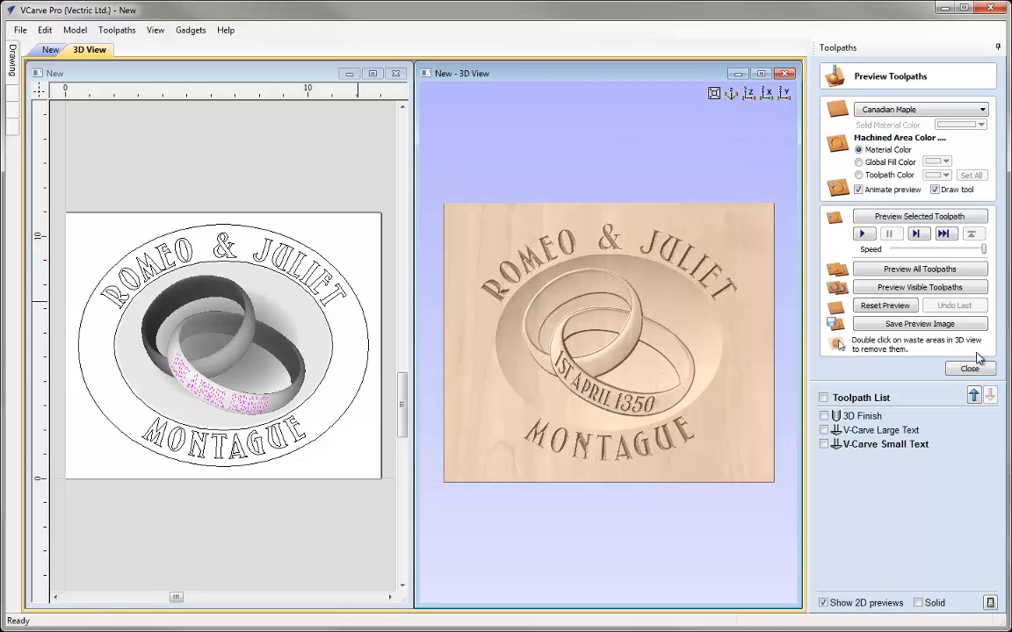
{"action": "left_click", "coordinate": [977, 371]}
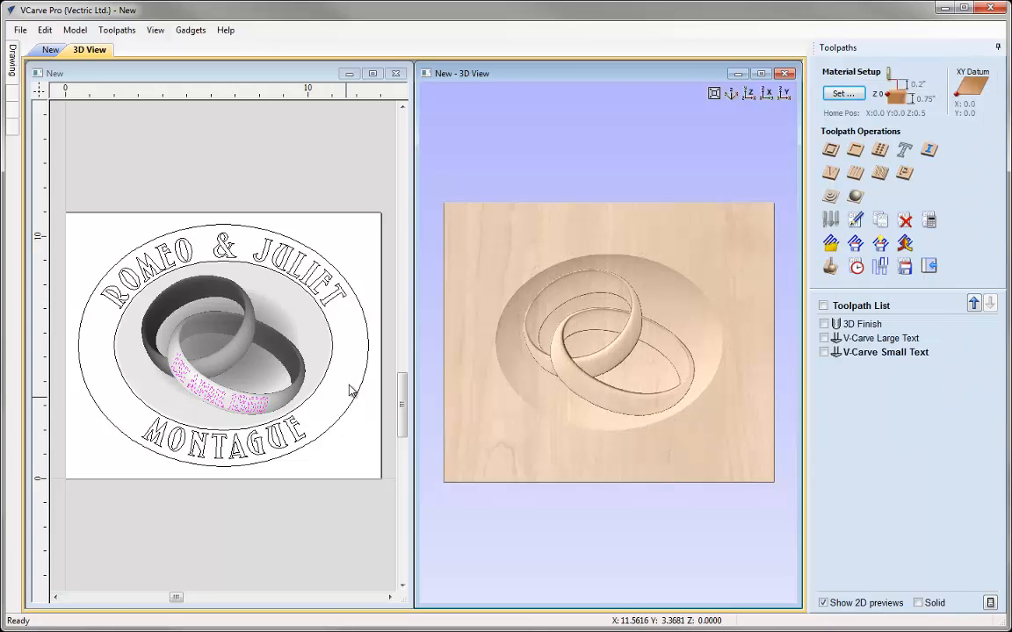
- Draw a horizontal line from the outer oval's left extreme to the inner oval's left extreme in the enlarged 2D view
{"action": "left_click", "coordinate": [365, 440]}
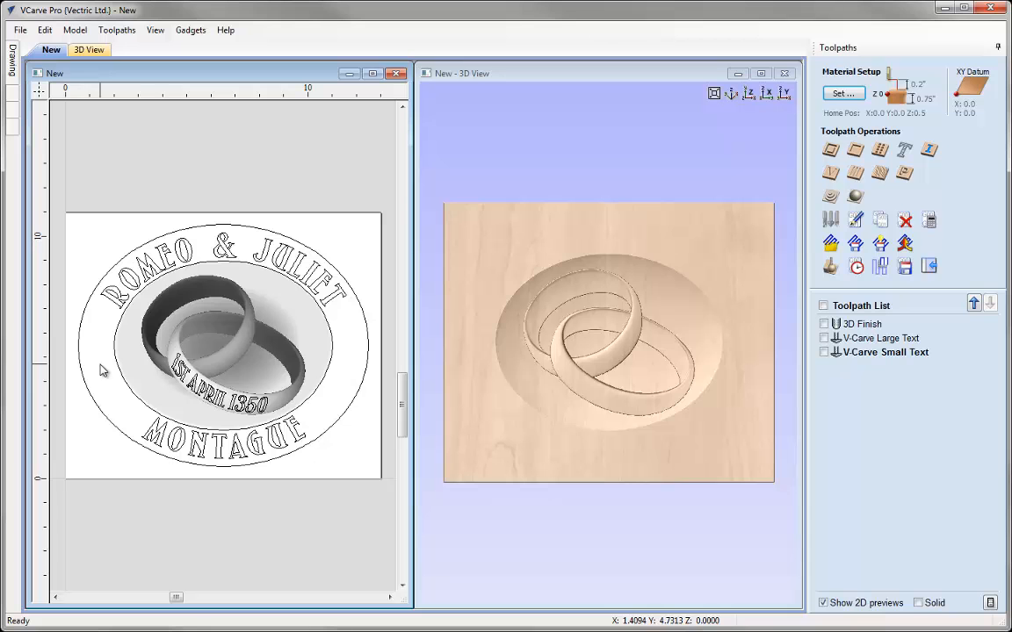
{"action": "left_click", "coordinate": [933, 270]}
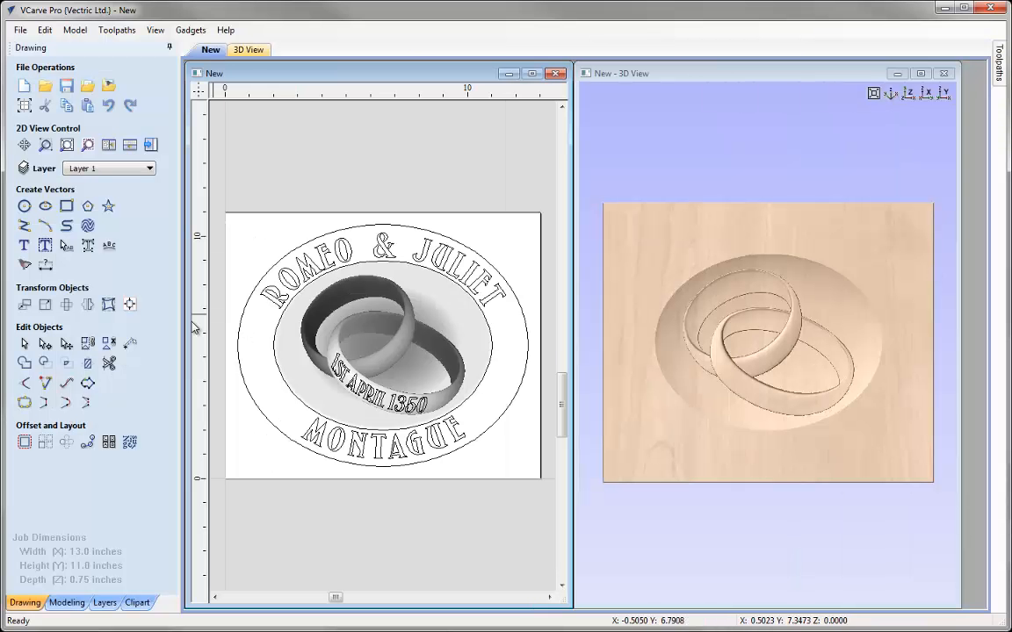
{"action": "left_click", "coordinate": [531, 75]}
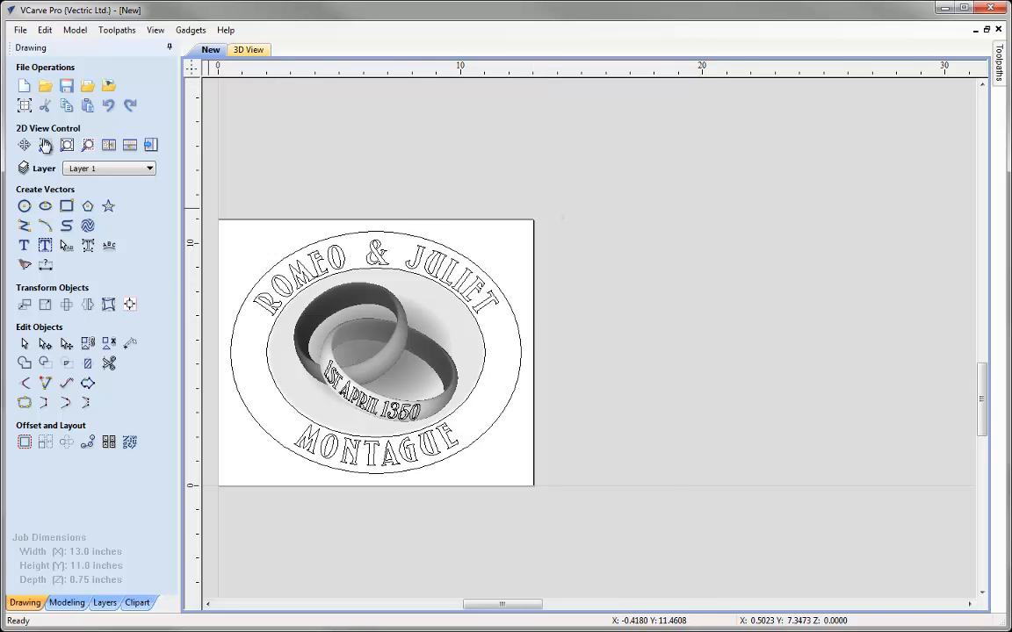
{"action": "left_click", "coordinate": [67, 145]}
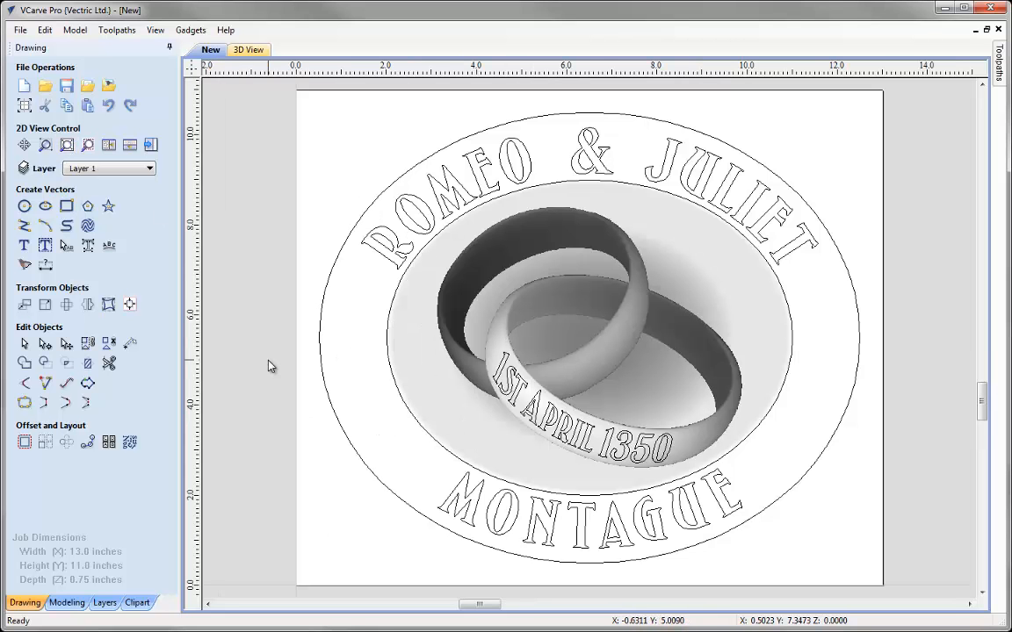
{"action": "left_click", "coordinate": [24, 225]}
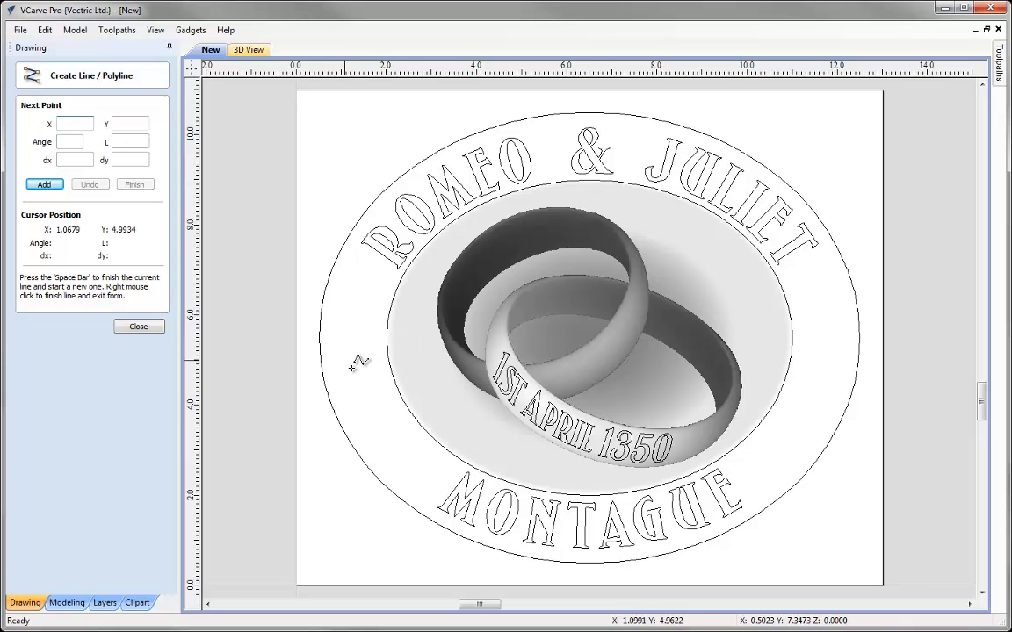
{"action": "left_click", "coordinate": [319, 336]}
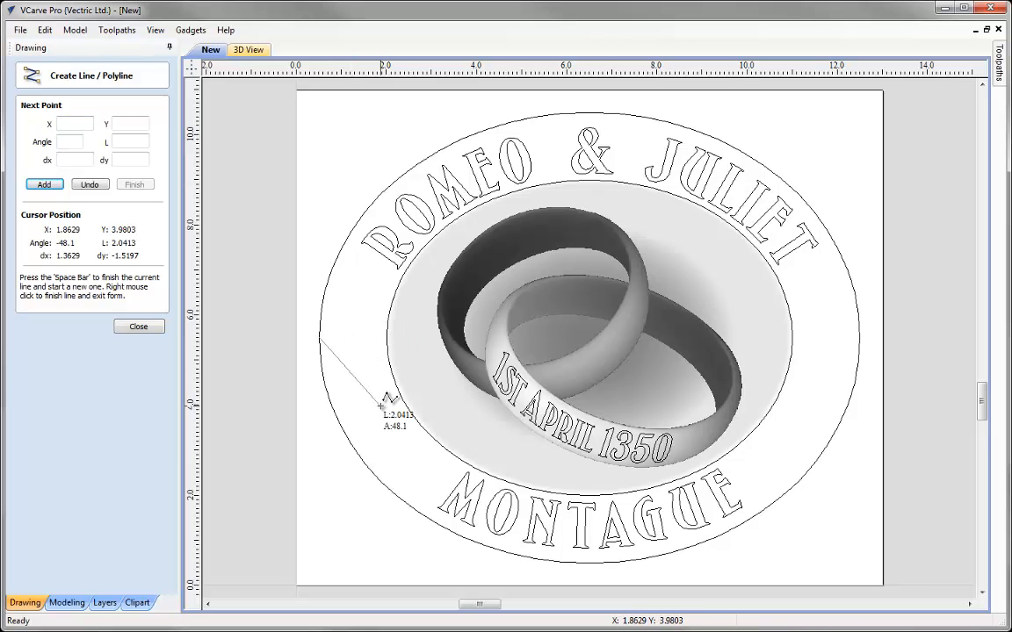
{"action": "left_click", "coordinate": [386, 336]}
{"action": "right_click", "coordinate": [385, 337]}
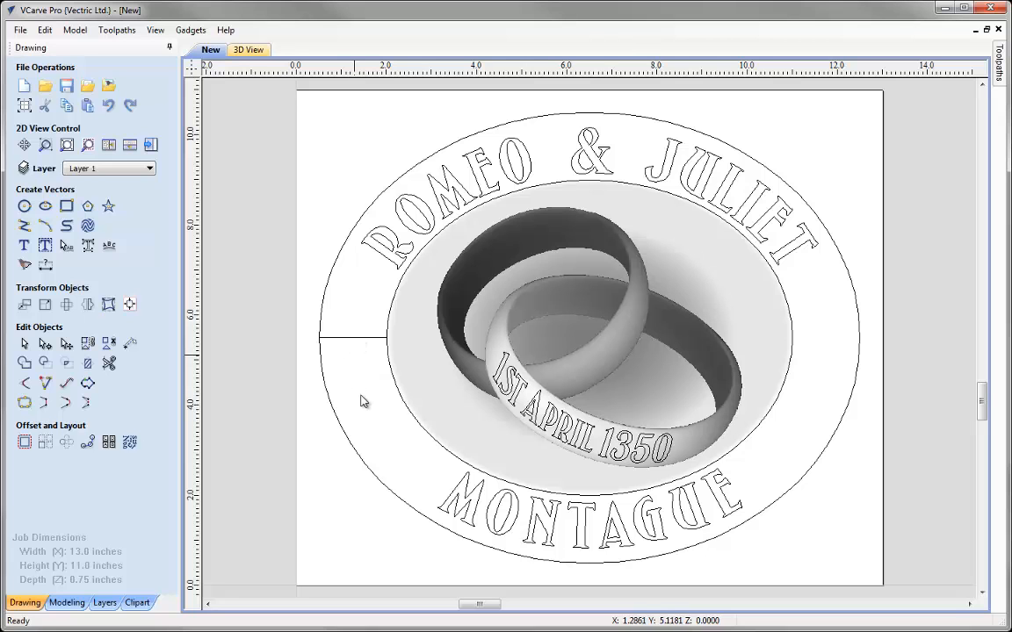
- Draw a 0.25 inch diameter circle centred on the midpoint of the construction line and delete the line
{"action": "left_click", "coordinate": [25, 206]}
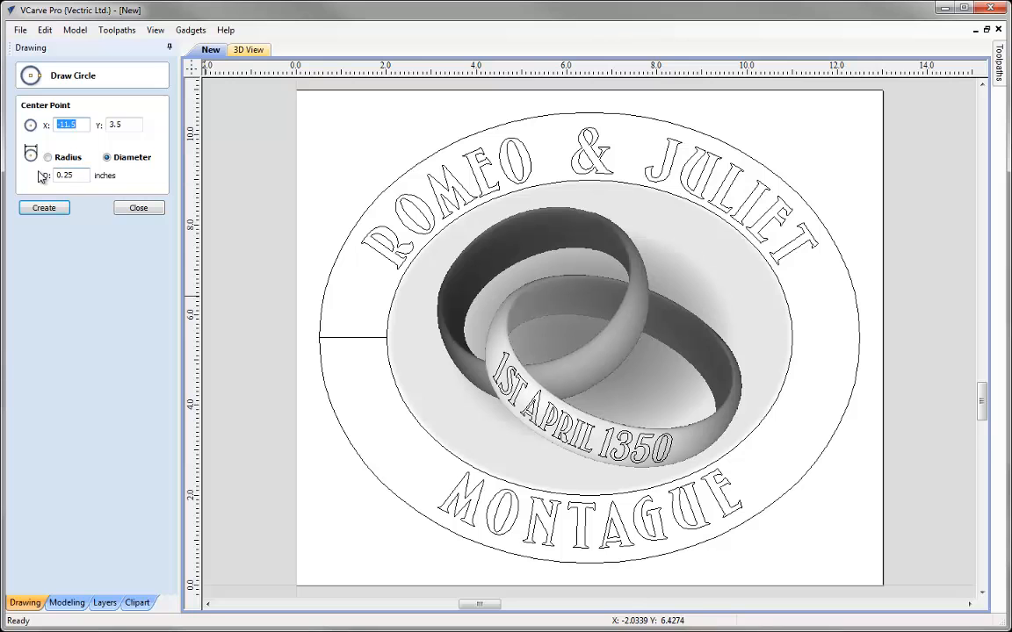
{"action": "left_click", "coordinate": [353, 338]}
{"action": "key", "text": "Escape"}
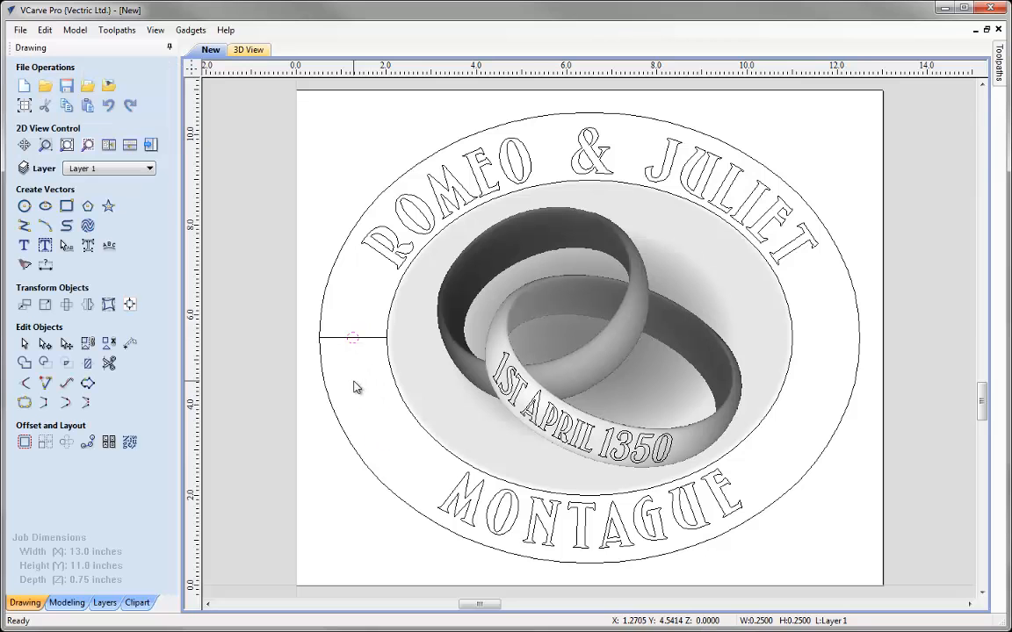
{"action": "left_click", "coordinate": [369, 337]}
{"action": "key", "text": "Delete"}
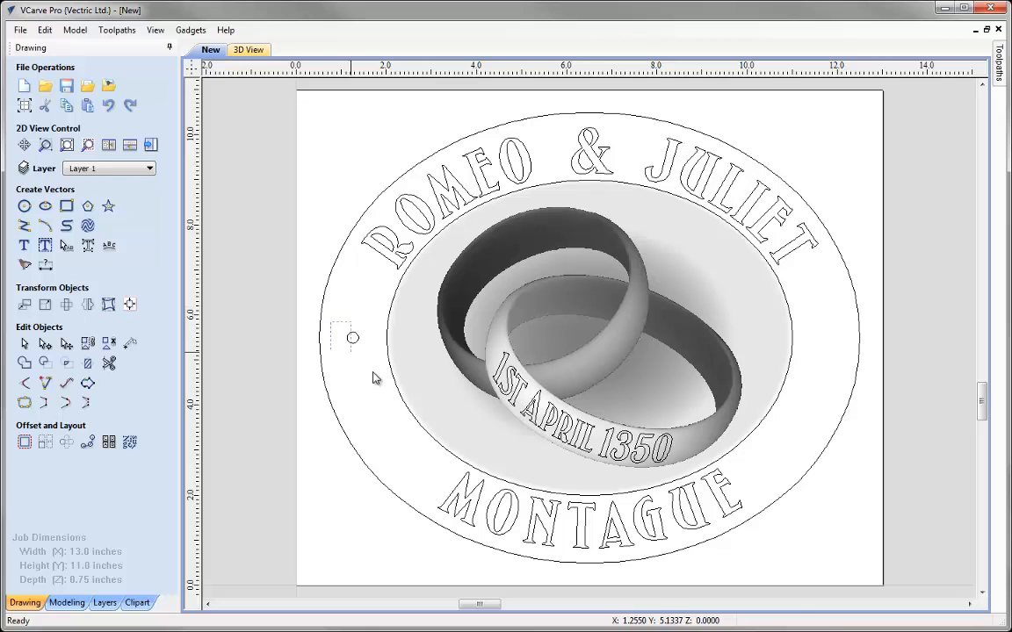
- Create a mirrored copy of the small circle, flipped horizontally about the job center
{"action": "left_click", "coordinate": [348, 339]}
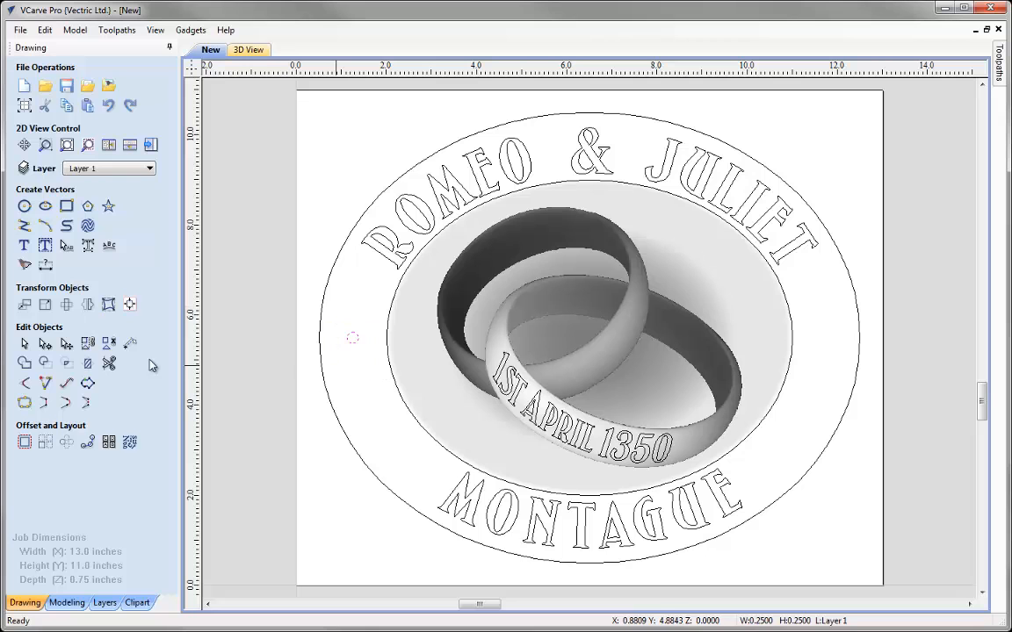
{"action": "left_click", "coordinate": [87, 304]}
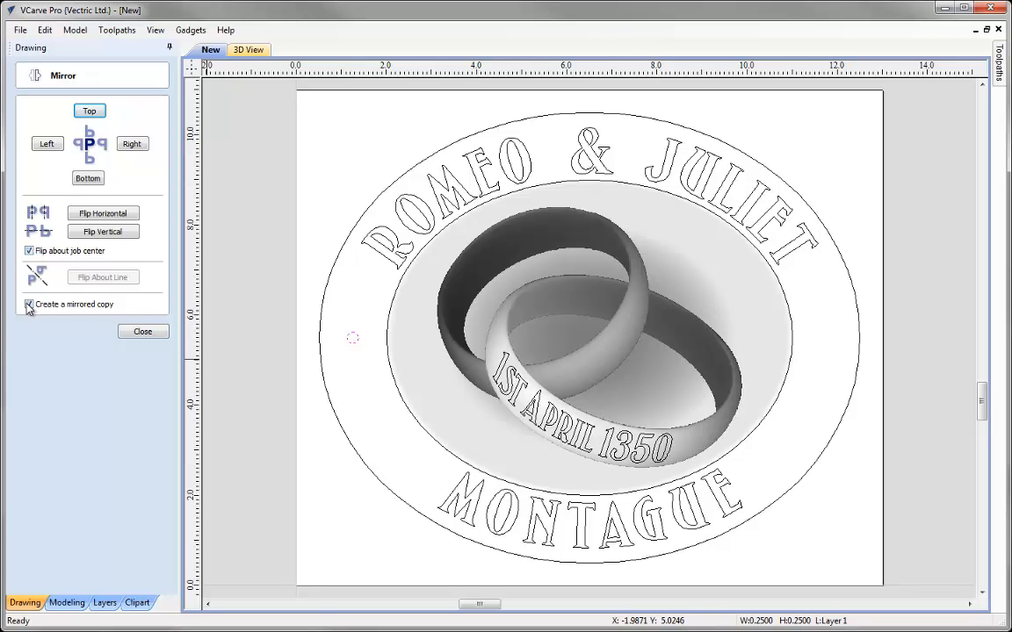
{"action": "left_click", "coordinate": [101, 212]}
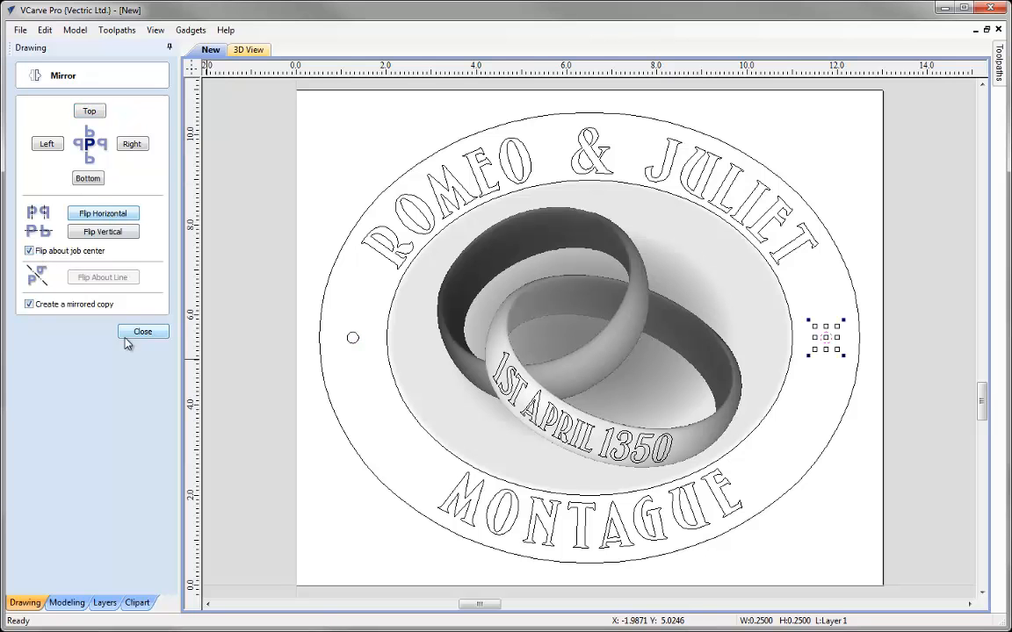
{"action": "left_click", "coordinate": [142, 332]}
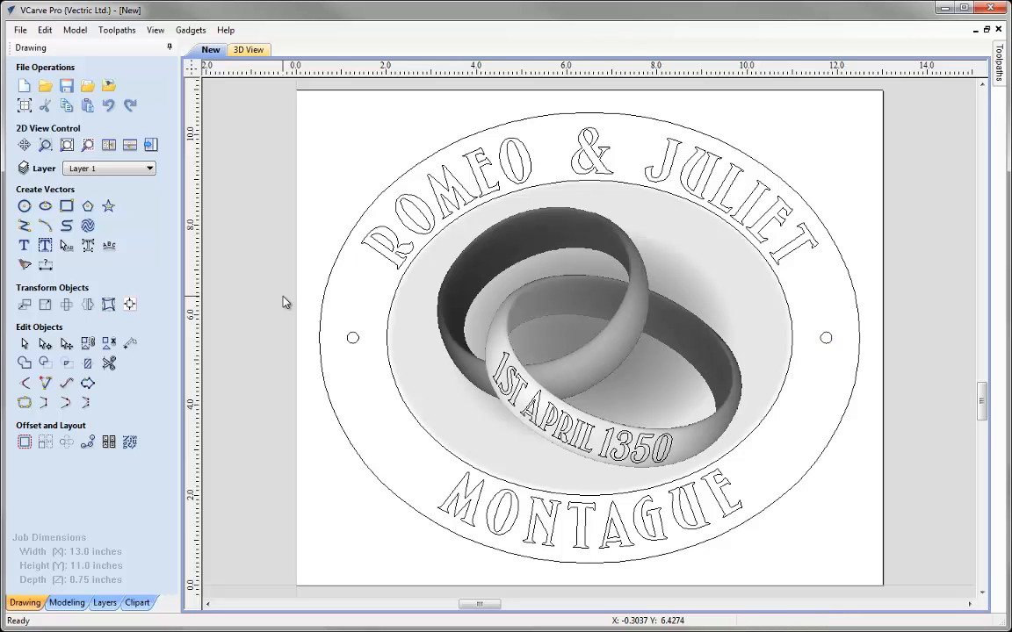
- Start a 2D Profile toolpath for the outer oval and both small circles with a cut depth of 0.17 inches
{"action": "left_click", "coordinate": [153, 146]}
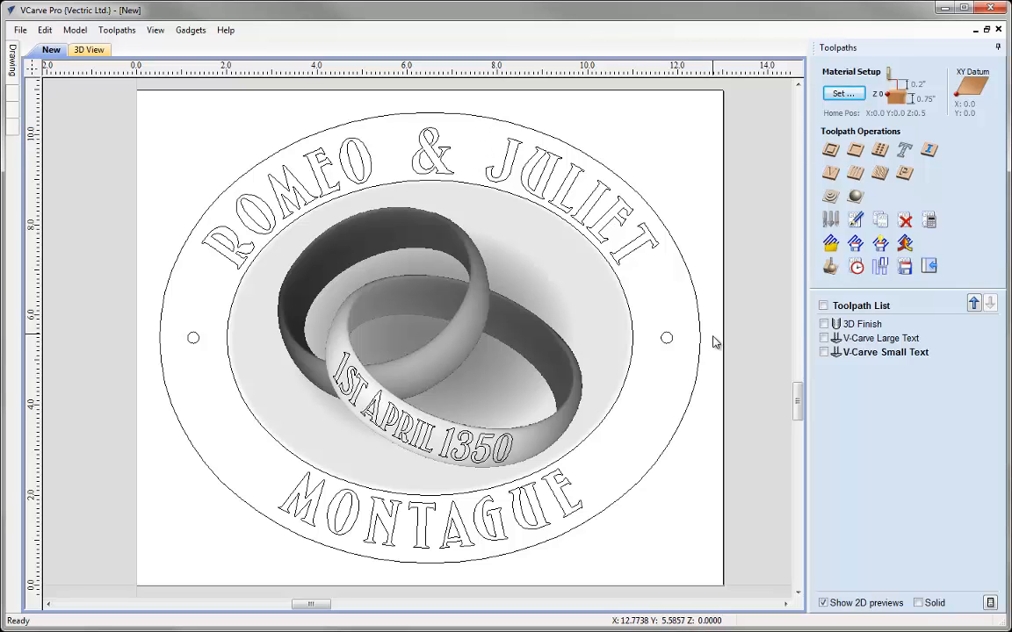
{"action": "left_click", "coordinate": [164, 312]}
{"action": "left_click_drag", "start_coordinate": [648, 323], "coordinate": [707, 383]}
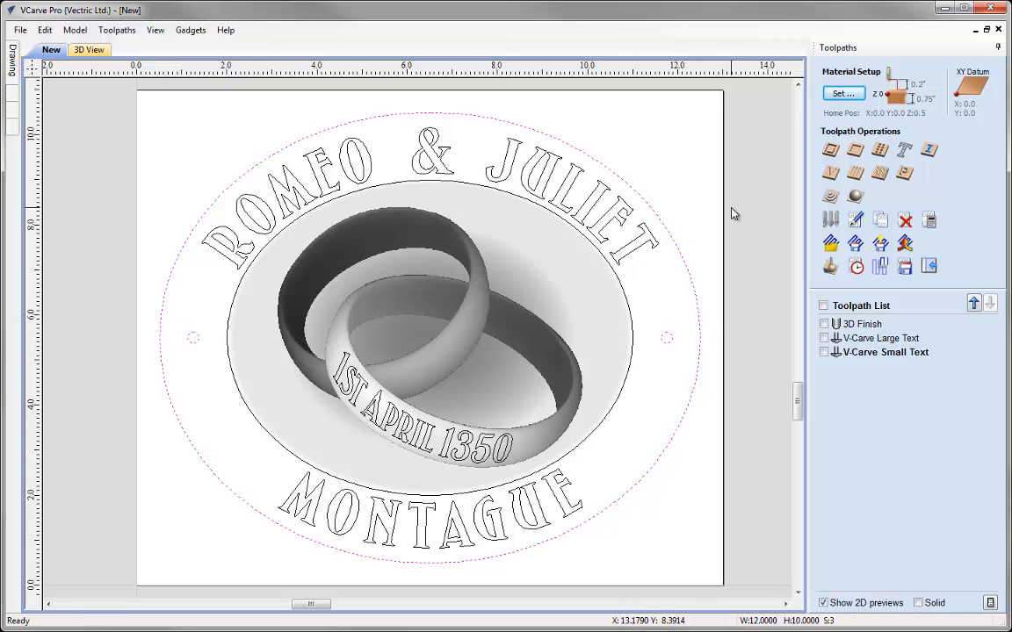
{"action": "left_click", "coordinate": [831, 150]}
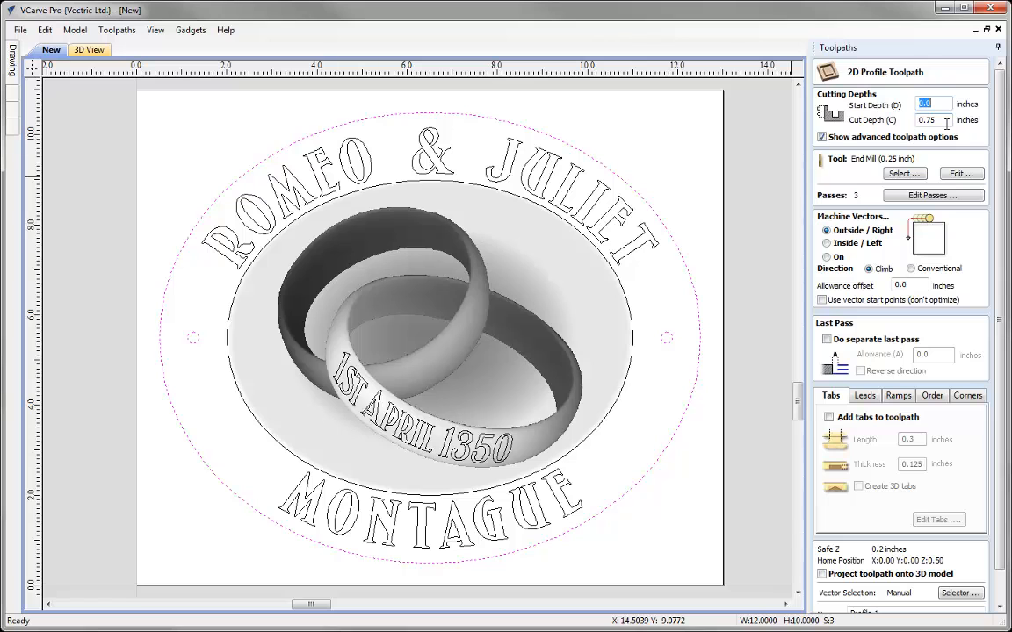
{"action": "key", "text": "Tab"}
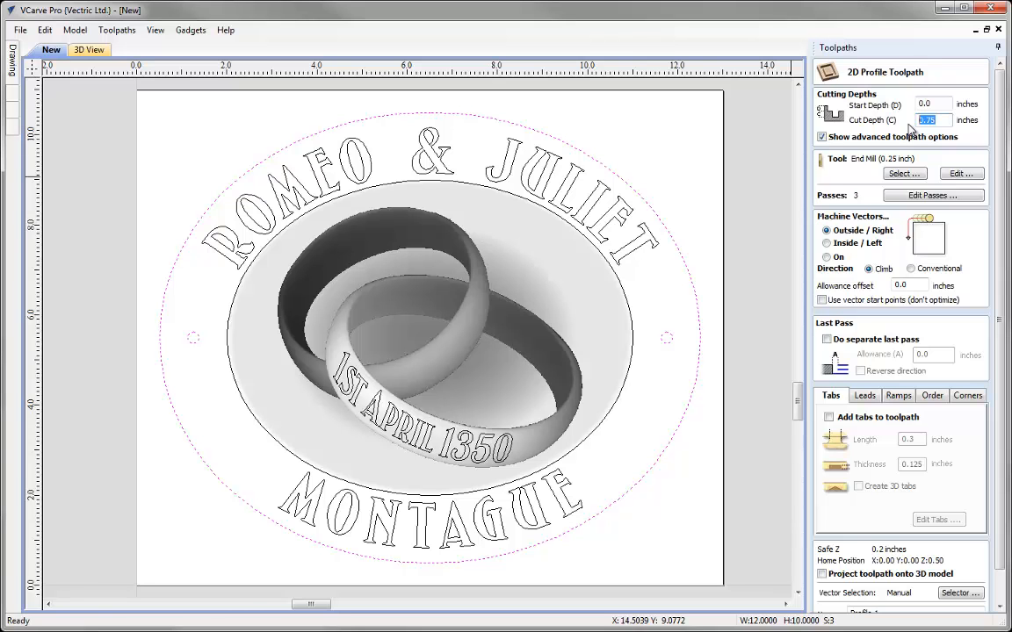
{"action": "type", "text": "0"}
- Assign the V-Bit (90 deg 0.5") tool to the profile toolpath and set its allowance offset to -0.15 inches
{"action": "left_click", "coordinate": [903, 173]}
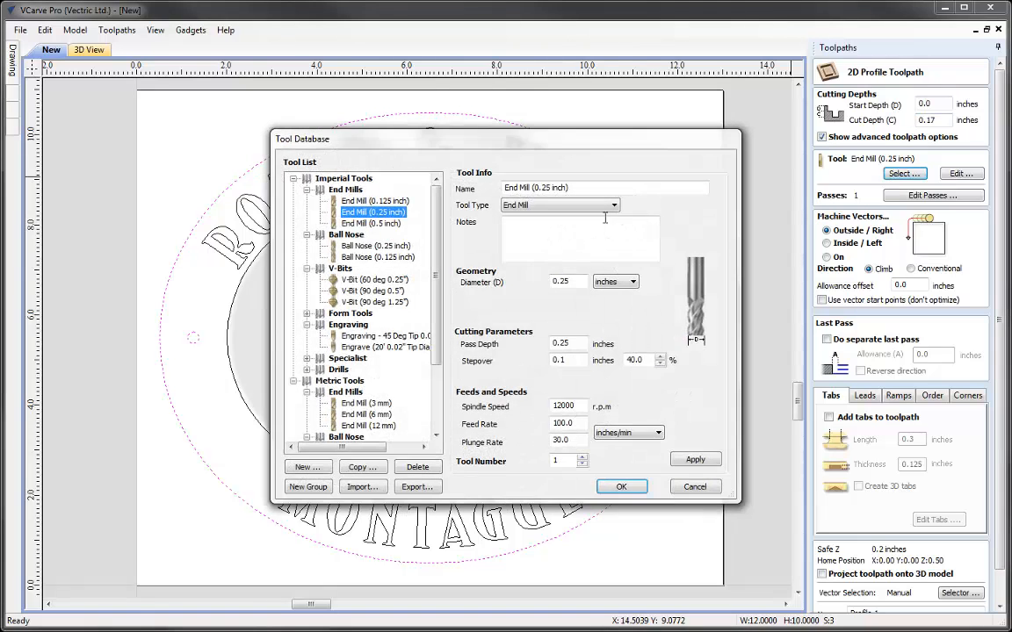
{"action": "left_click", "coordinate": [369, 291]}
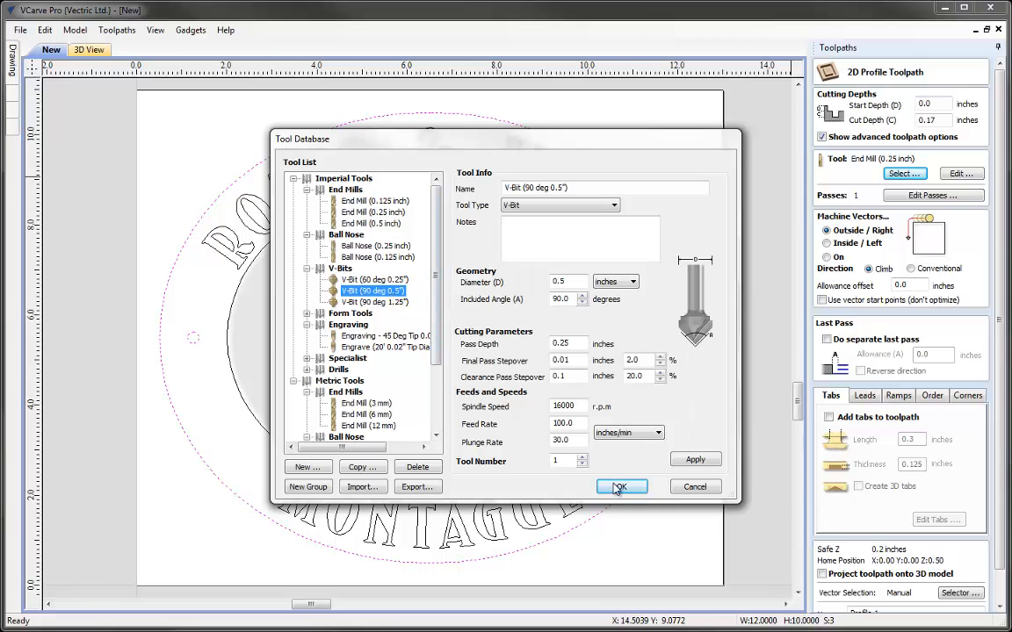
{"action": "left_click", "coordinate": [619, 488]}
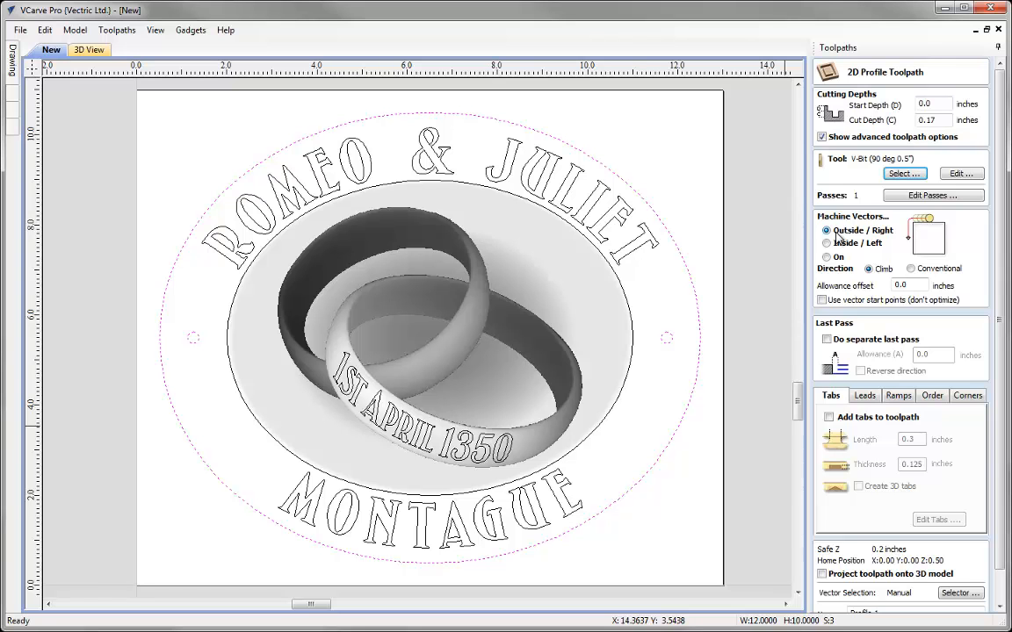
{"action": "left_click", "coordinate": [894, 284]}
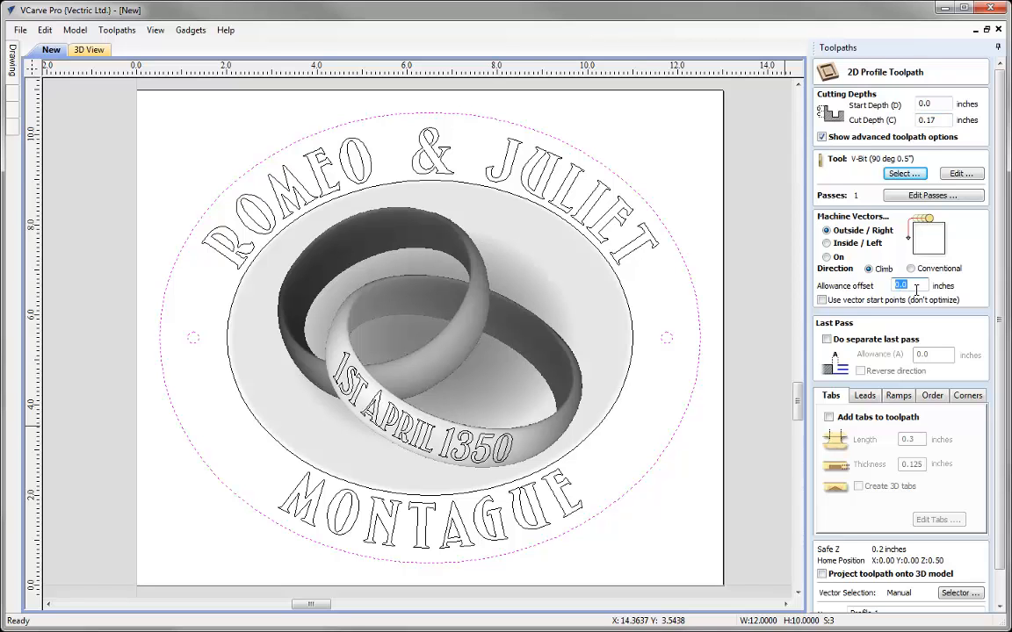
{"action": "type", "text": "-0"}
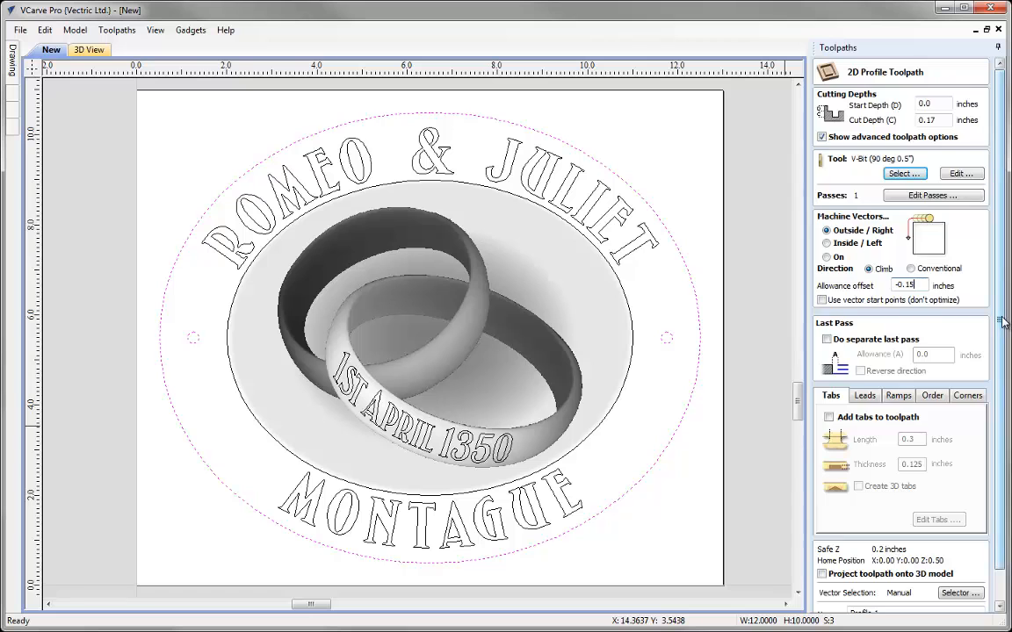
- Name the toolpath Profile Chamfer and calculate it
{"action": "scroll", "coordinate": [905, 412], "scroll_direction": "down", "scroll_amount": 1}
{"action": "left_click", "coordinate": [889, 579]}
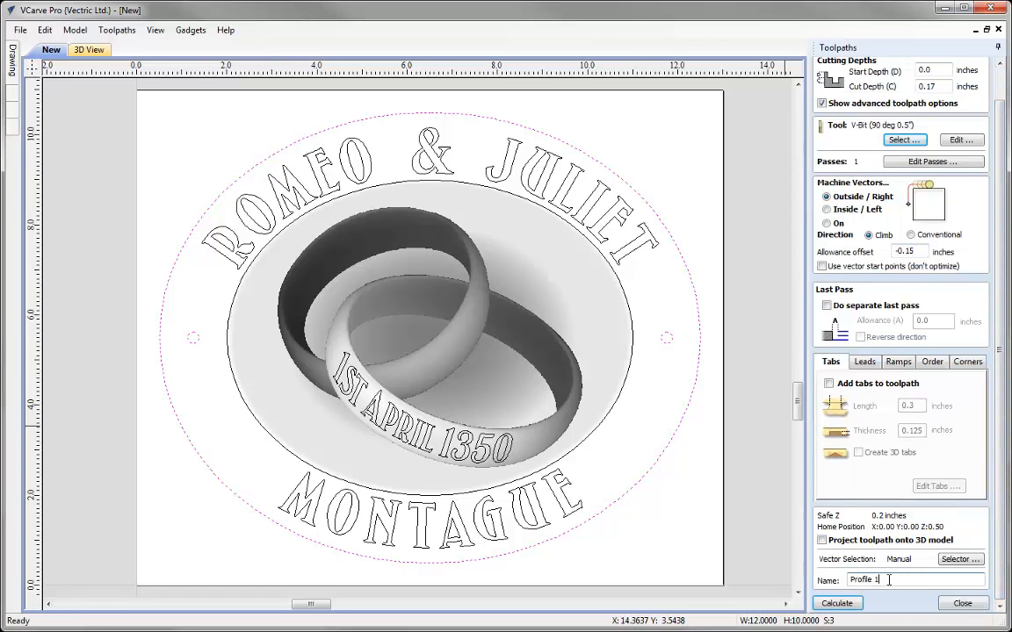
{"action": "type", "text": "Chamfer"}
{"action": "left_click", "coordinate": [837, 603]}
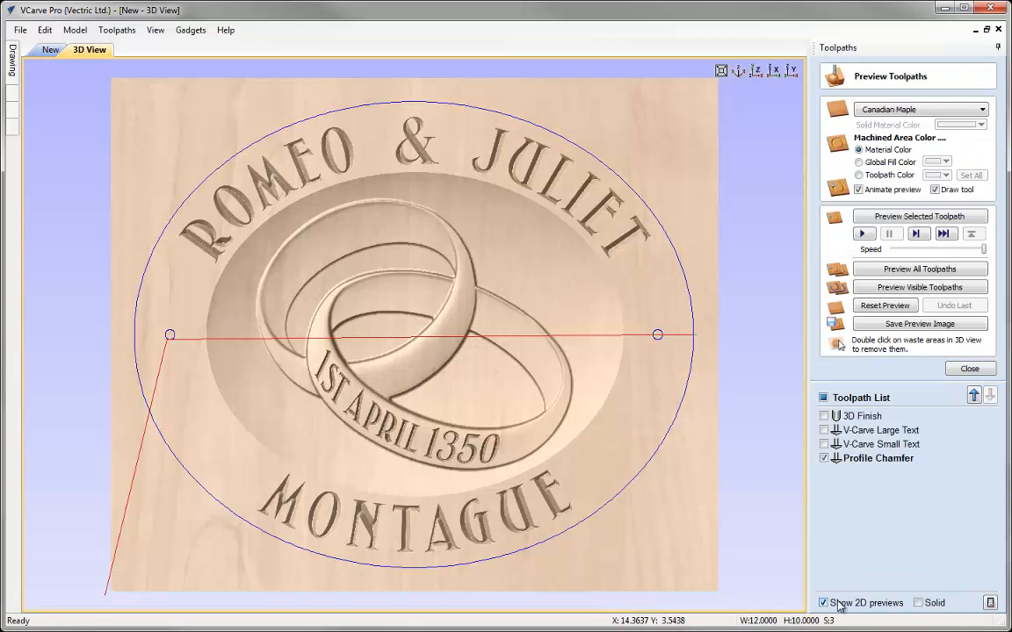
- Show the chamfer toolpath as a solid 2D preview and examine its width around the outer oval and right-hand hole
{"action": "left_click", "coordinate": [51, 50]}
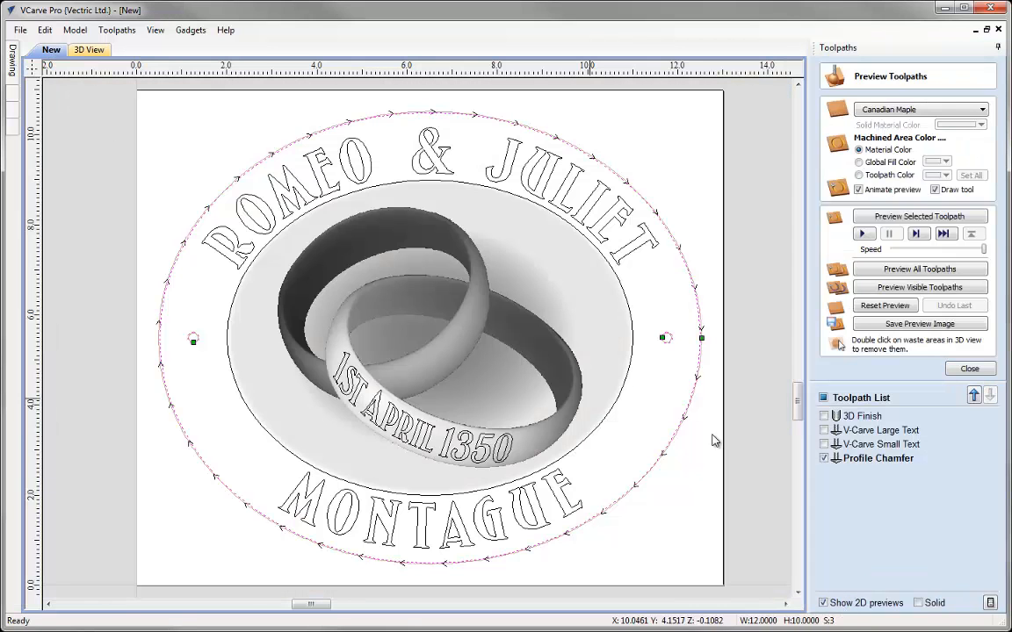
{"action": "left_click", "coordinate": [918, 603]}
{"action": "scroll", "coordinate": [700, 377], "scroll_direction": "up", "scroll_amount": 2}
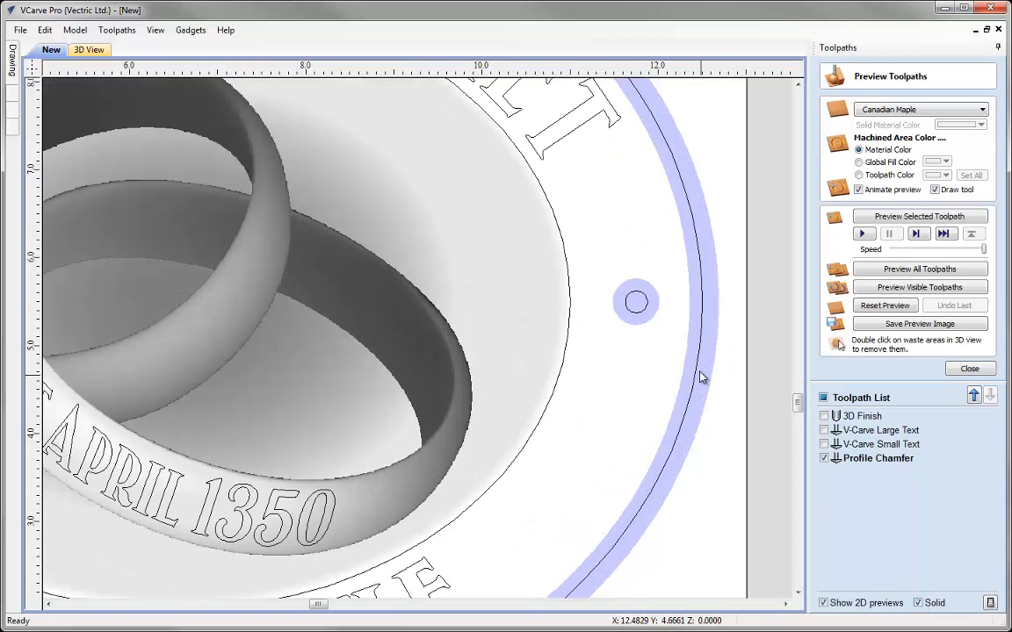
{"action": "scroll", "coordinate": [694, 365], "scroll_direction": "up", "scroll_amount": 1}
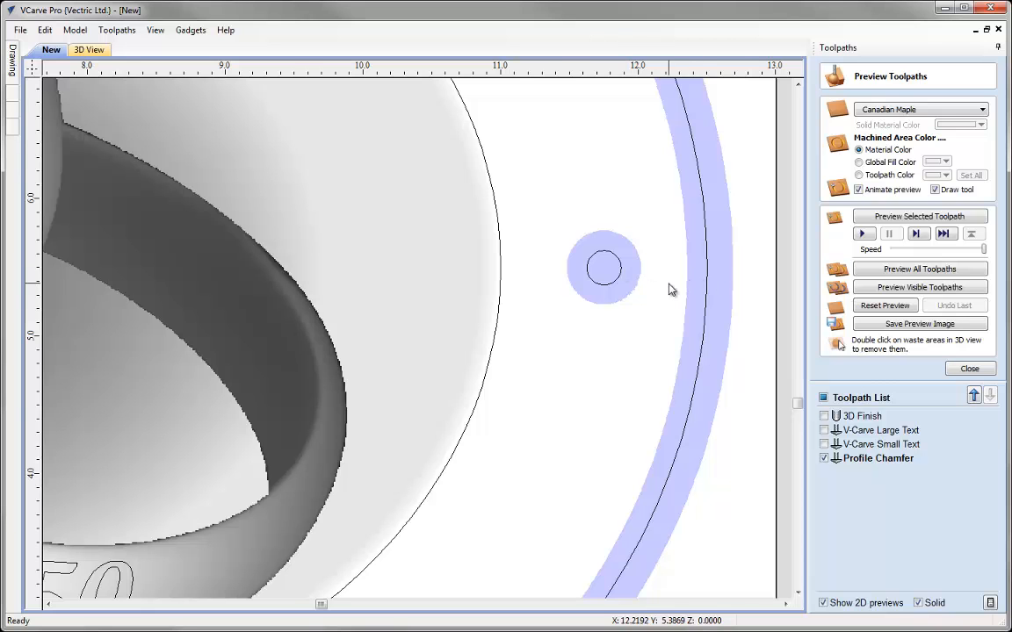
{"action": "key", "text": "F6"}
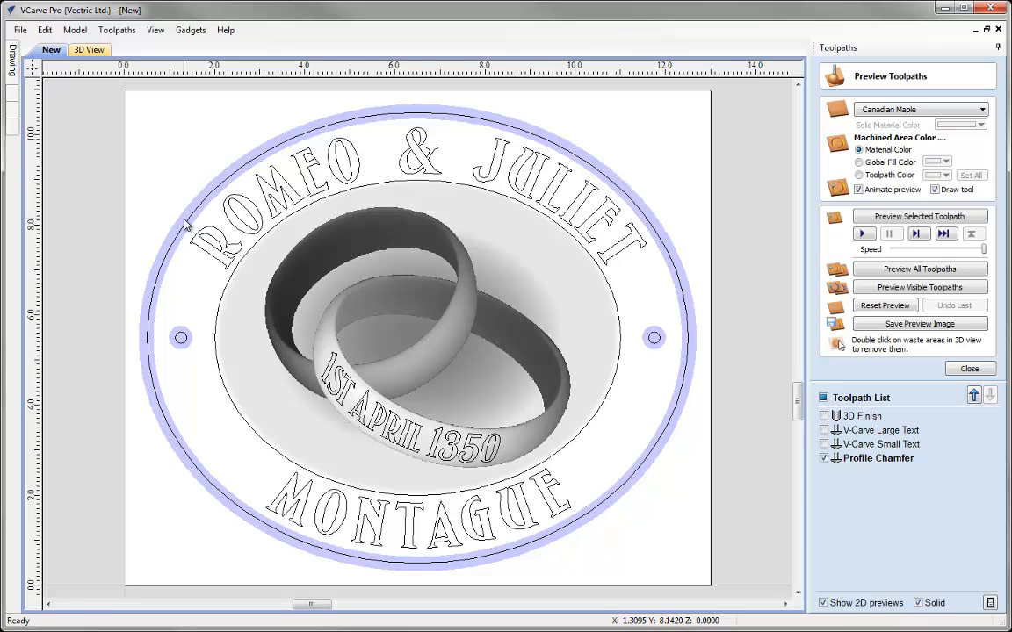
- Simulate the chamfer toolpath on the 3D material and leave the preview
{"action": "left_click", "coordinate": [88, 49]}
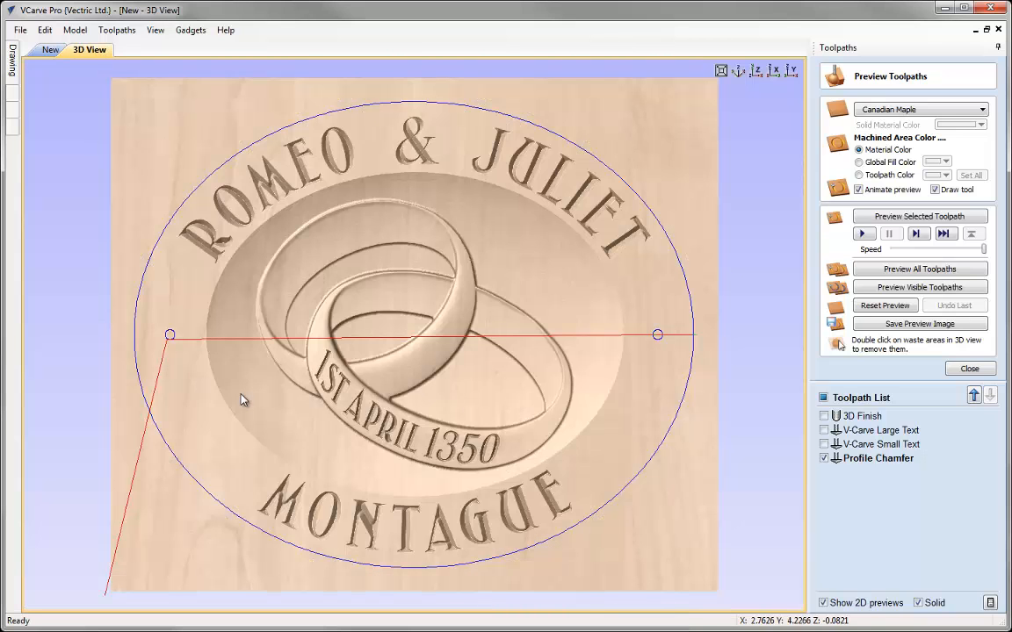
{"action": "left_click", "coordinate": [886, 218]}
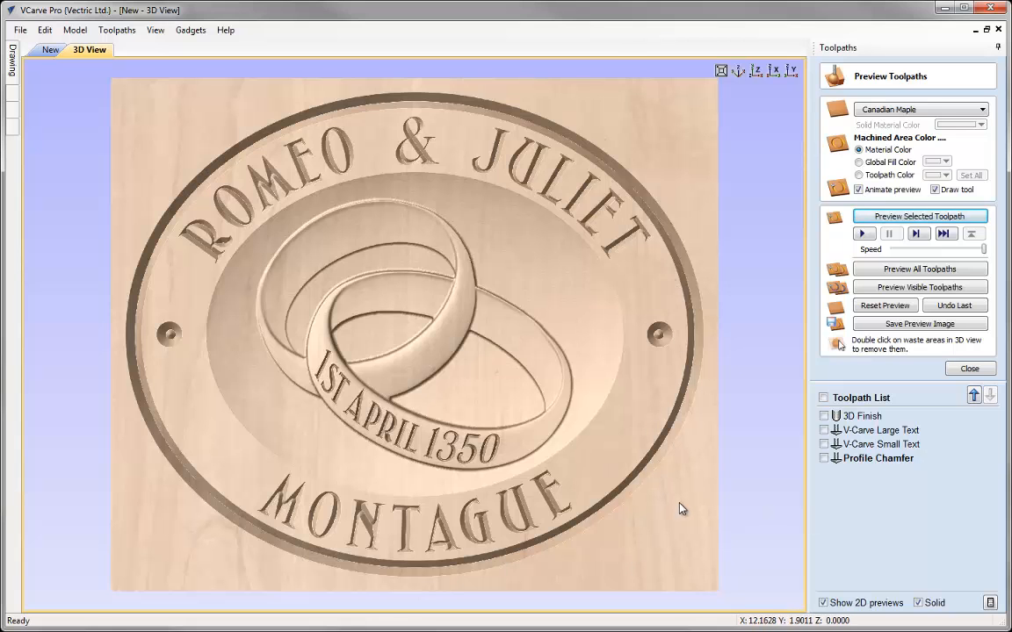
{"action": "left_click", "coordinate": [969, 369]}
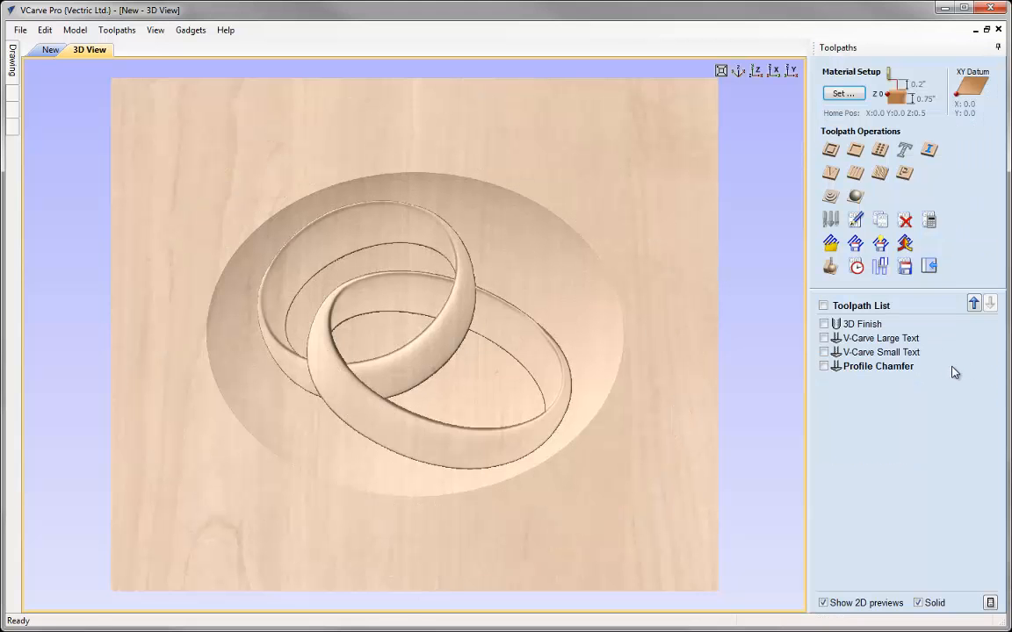
- Start a Drilling toolpath for the two small circles with a cut depth of 0.75 inches
{"action": "left_click", "coordinate": [49, 51]}
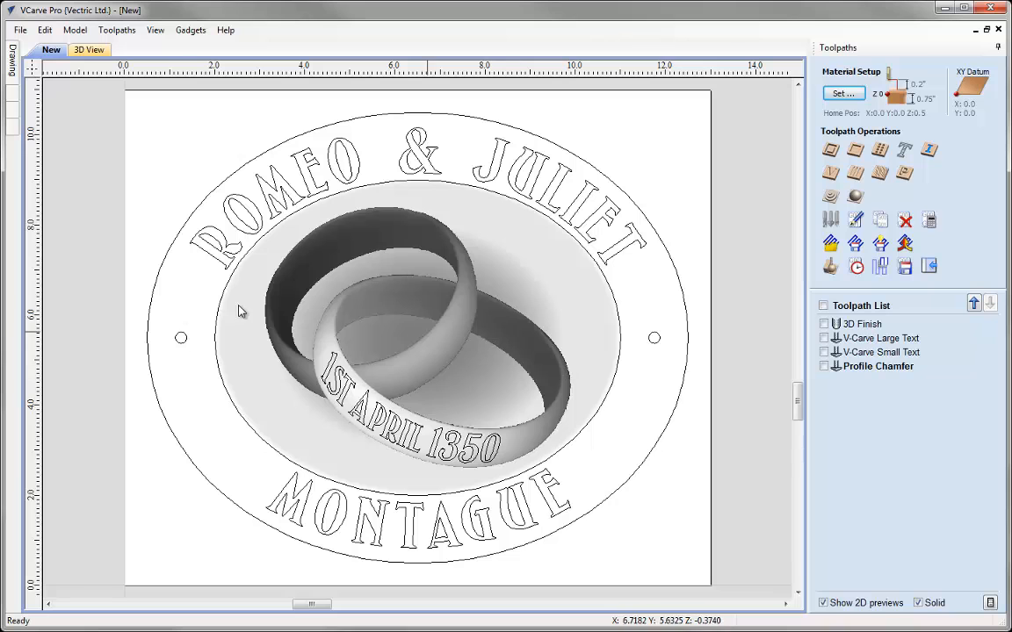
{"action": "left_click_drag", "start_coordinate": [198, 357], "coordinate": [201, 359]}
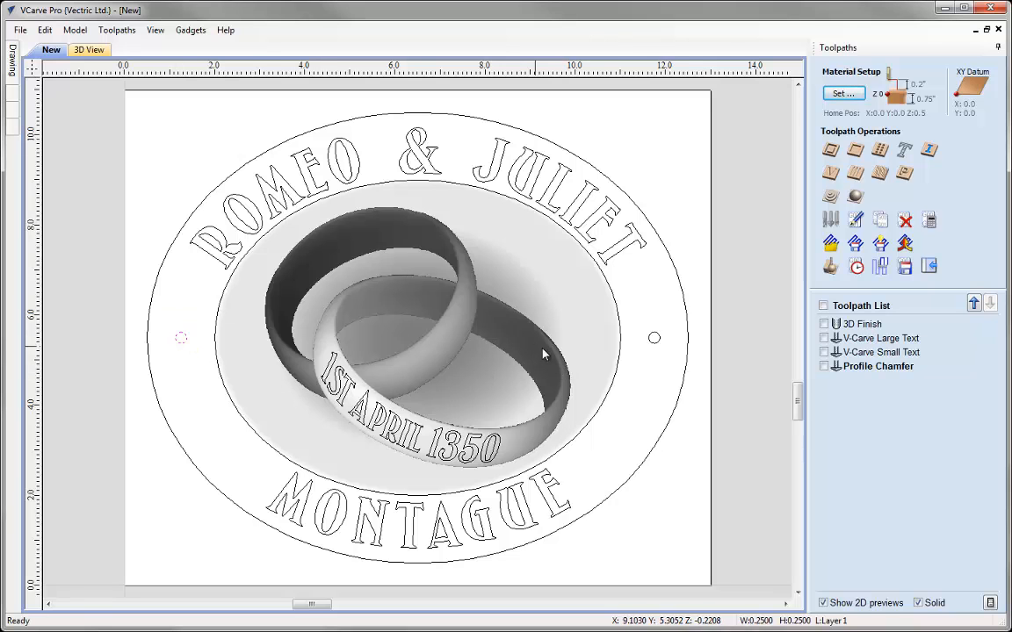
{"action": "left_click_drag", "start_coordinate": [642, 327], "coordinate": [677, 361], "text": "shift"}
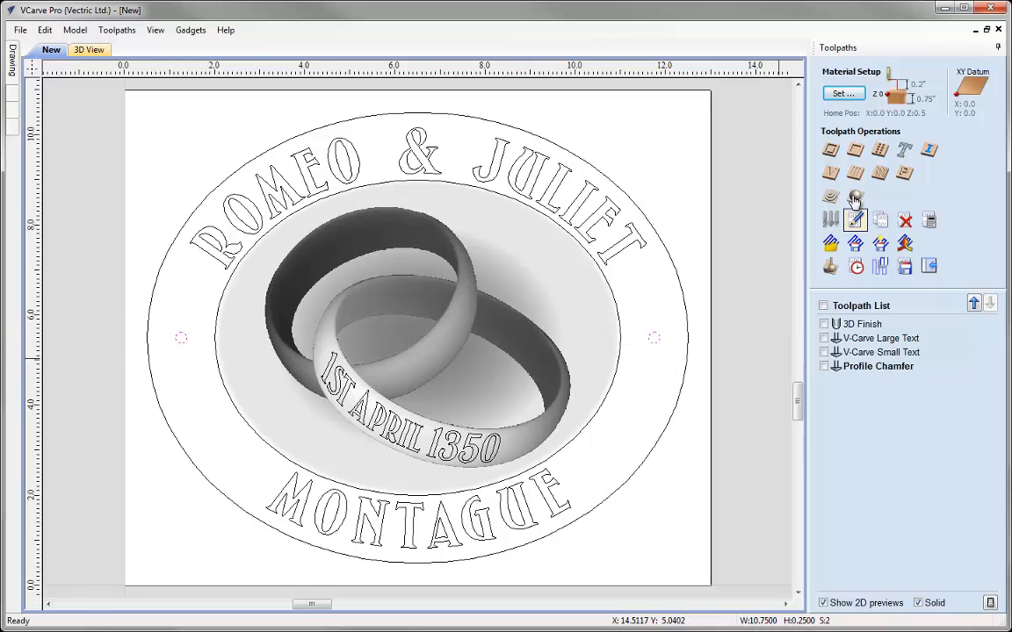
{"action": "left_click", "coordinate": [880, 149]}
{"action": "key", "text": "Tab"}
{"action": "type", "text": "0.75"}
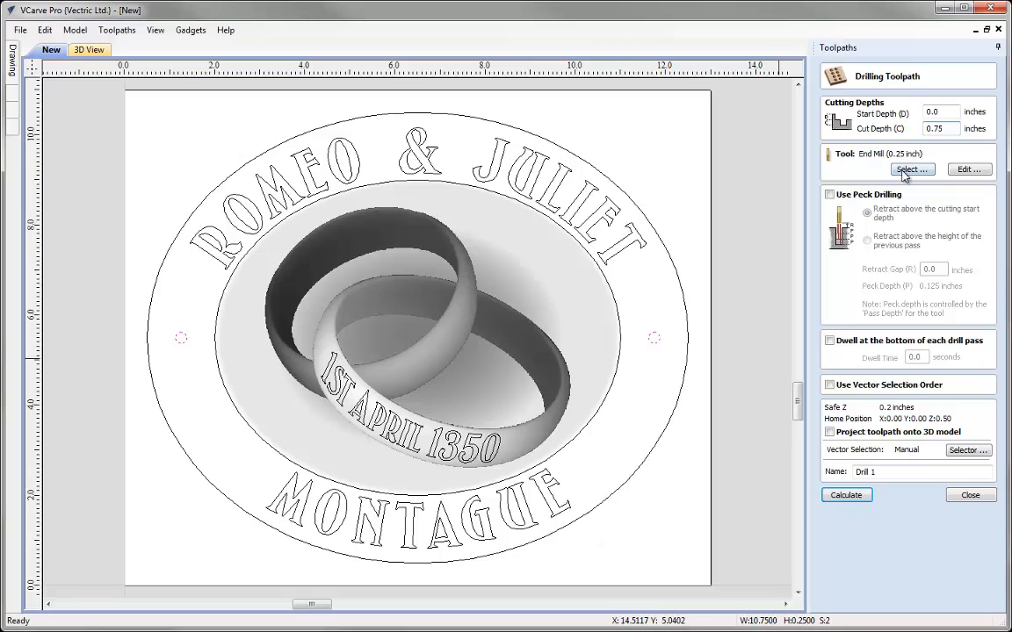
- Calculate the drilling toolpath under the name Drill Holes and simulate it on the 3D material
{"action": "left_click", "coordinate": [893, 470]}
{"action": "key", "text": "BackSpace"}
{"action": "type", "text": "hOLES"}
{"action": "key", "text": "BackSpace"}
{"action": "key", "text": "BackSpace"}
{"action": "key", "text": "BackSpace"}
{"action": "key", "text": "BackSpace"}
{"action": "key", "text": "BackSpace"}
{"action": "type", "text": "Holes"}
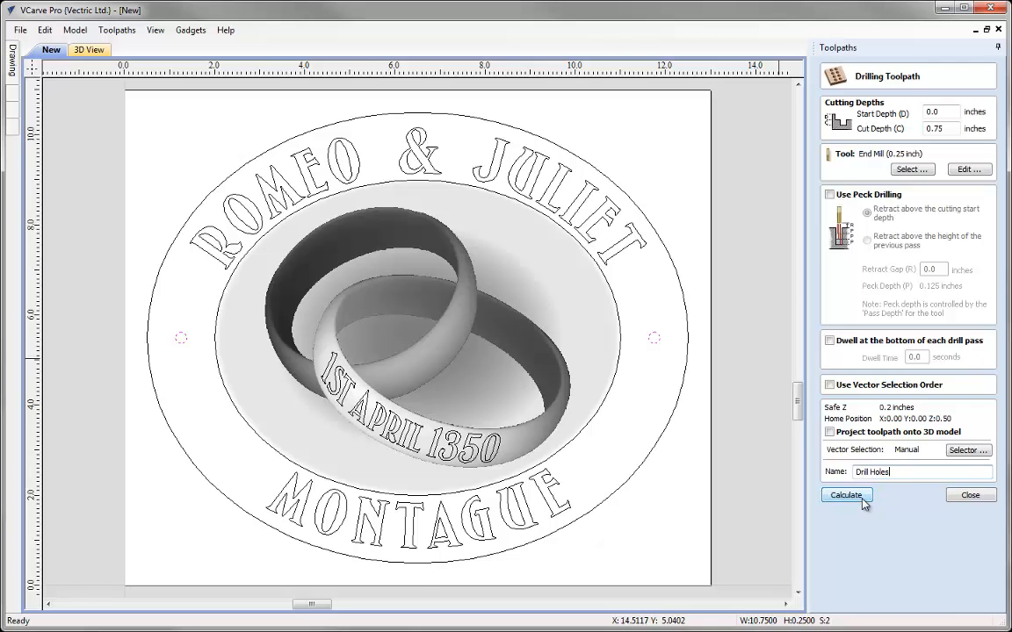
{"action": "left_click", "coordinate": [852, 496]}
{"action": "left_click", "coordinate": [905, 217]}
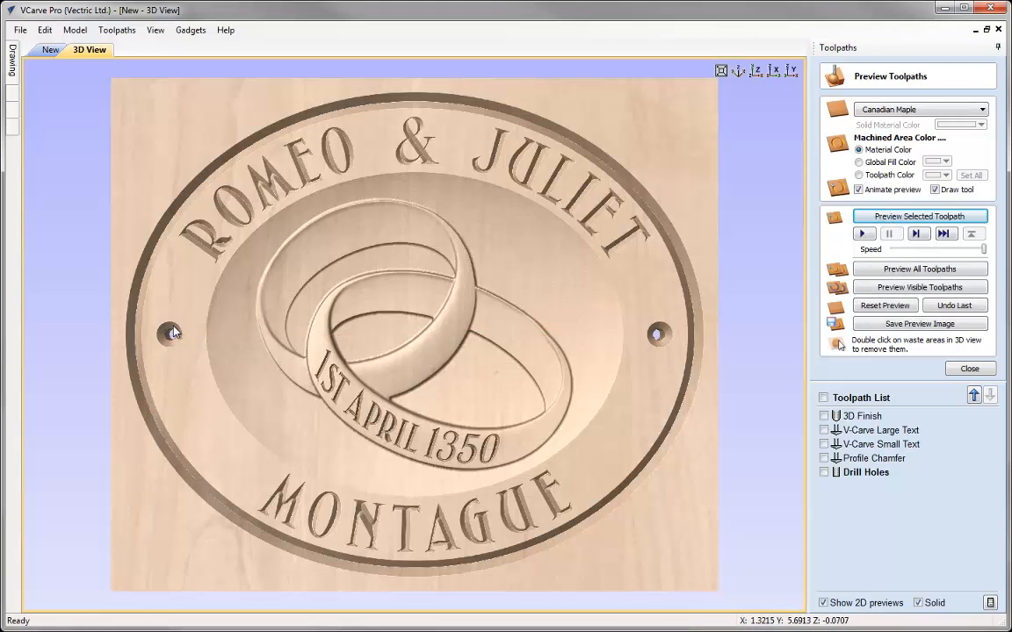
- Start a 2D Profile toolpath for the outer oval only, with a cut depth of 0.75 inches
{"action": "left_click", "coordinate": [50, 50]}
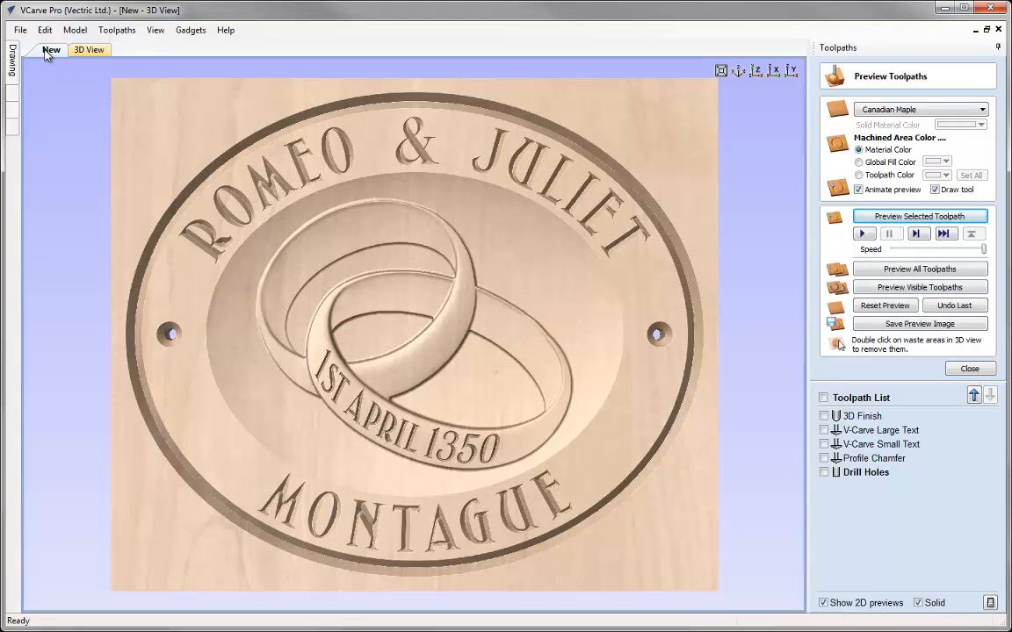
{"action": "left_click", "coordinate": [225, 162]}
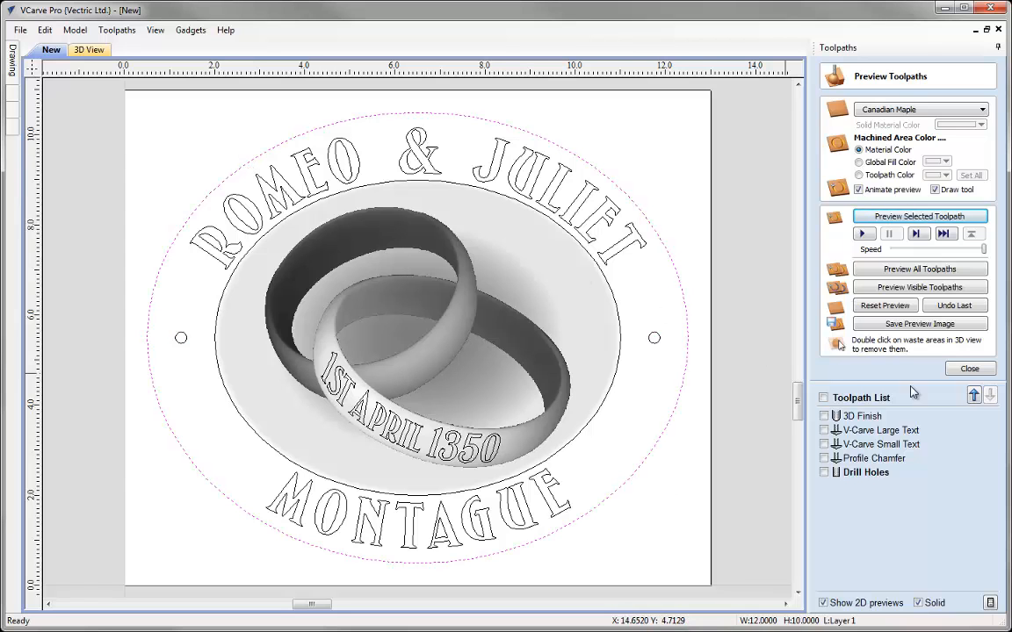
{"action": "left_click", "coordinate": [968, 369]}
{"action": "left_click", "coordinate": [827, 149]}
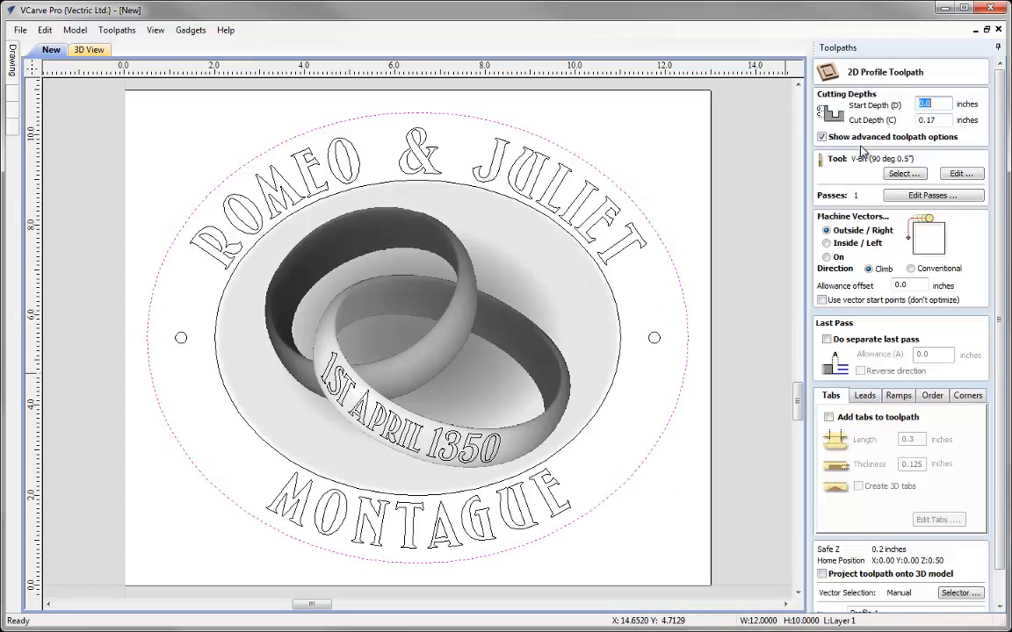
{"action": "key", "text": "Tab"}
{"action": "type", "text": "0.75"}
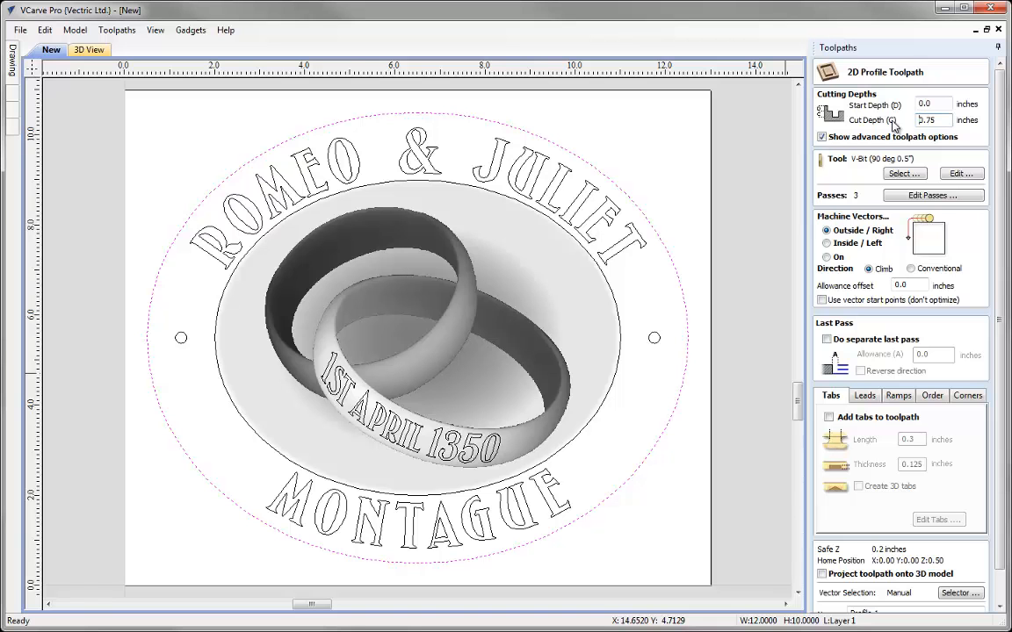
- Assign the End Mill (0.25 inch) to the profile and enable a separate last pass with a 0.01 inch allowance
{"action": "left_click", "coordinate": [905, 173]}
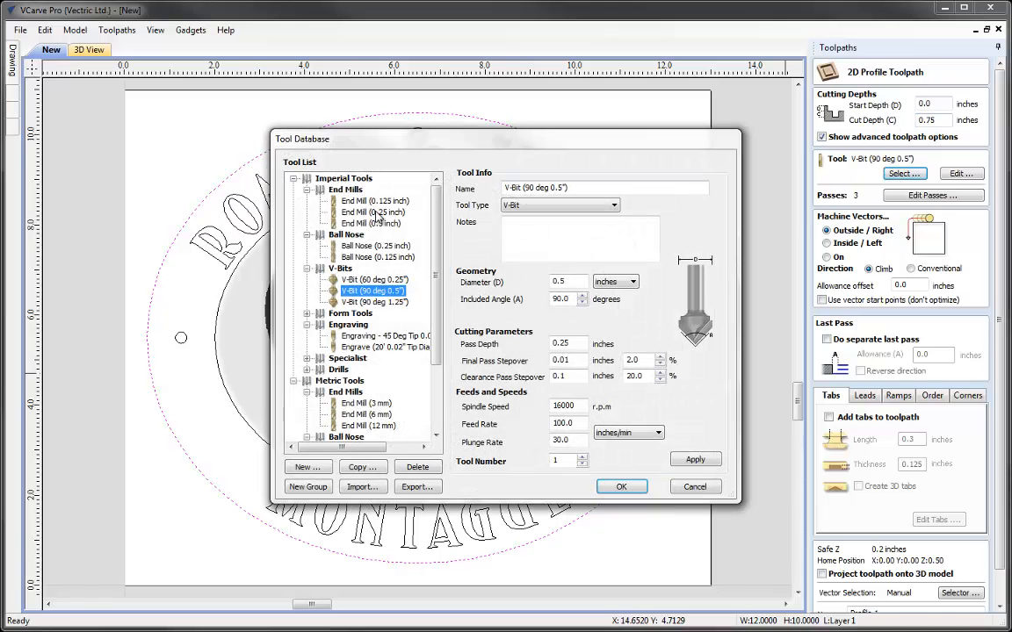
{"action": "left_click", "coordinate": [375, 213]}
{"action": "left_click", "coordinate": [623, 487]}
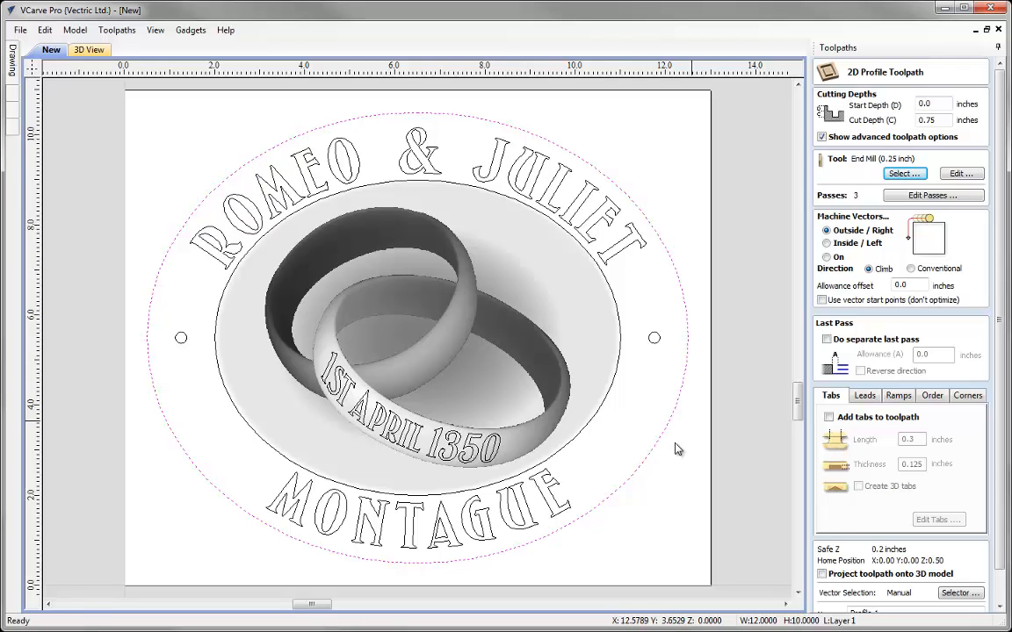
{"action": "left_click", "coordinate": [825, 339]}
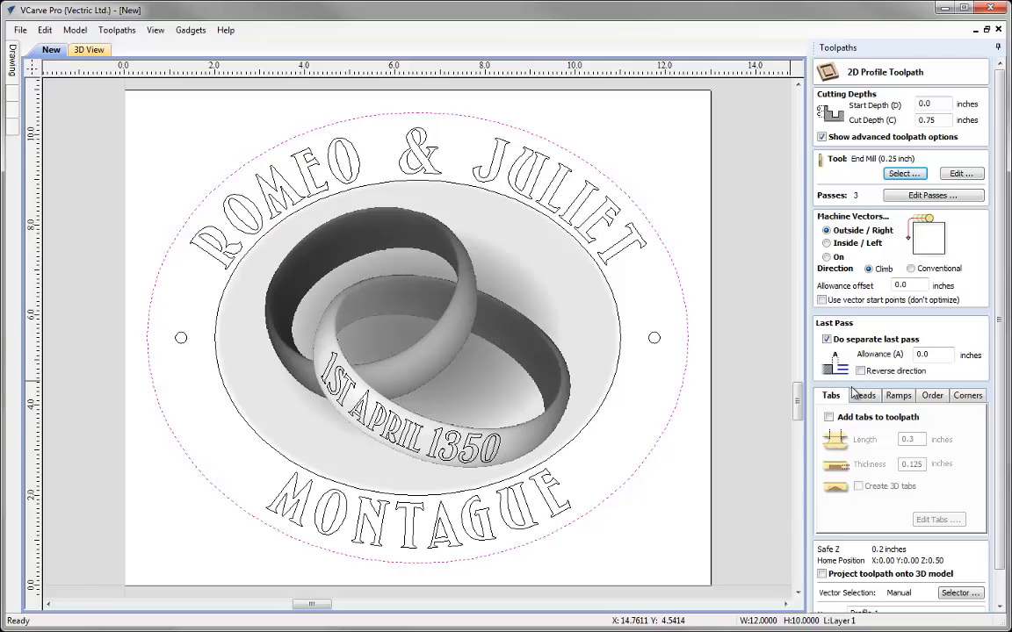
{"action": "left_click", "coordinate": [936, 355]}
{"action": "type", "text": "1"}
- Calculate the toolpath under the name Profile Cutout and simulate it on the 3D material
{"action": "scroll", "coordinate": [931, 491], "scroll_direction": "down", "scroll_amount": 1}
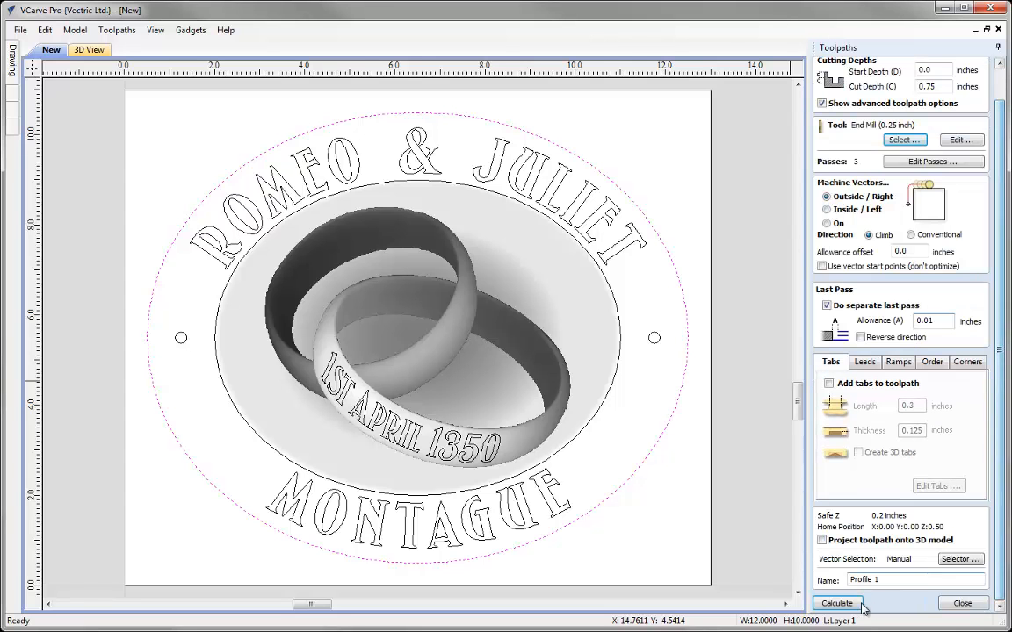
{"action": "left_click", "coordinate": [885, 580]}
{"action": "key", "text": "BackSpace"}
{"action": "type", "text": "Cutout"}
{"action": "left_click", "coordinate": [837, 603]}
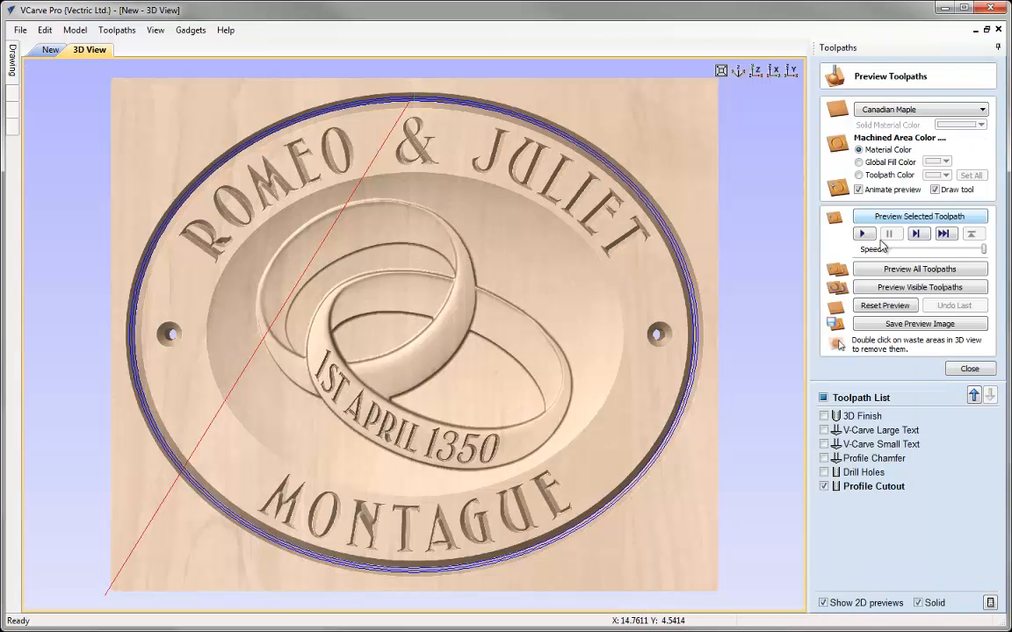
{"action": "left_click", "coordinate": [913, 217]}
- Examine the simulated dish from several angles, close up on the rings, date lettering and chamfered edge, then as a whole
{"action": "left_click_drag", "start_coordinate": [539, 446], "coordinate": [600, 459]}
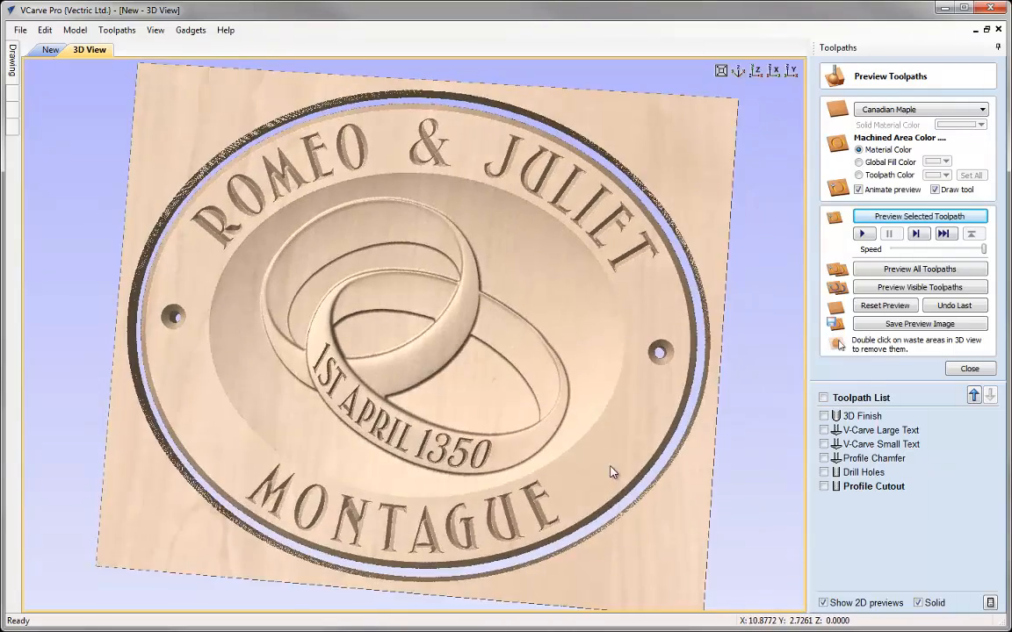
{"action": "scroll", "coordinate": [553, 430], "scroll_direction": "up", "scroll_amount": 6}
{"action": "left_click_drag", "start_coordinate": [402, 439], "coordinate": [406, 291]}
{"action": "left_click_drag", "start_coordinate": [363, 349], "coordinate": [473, 334]}
{"action": "left_click_drag", "start_coordinate": [377, 404], "coordinate": [379, 411]}
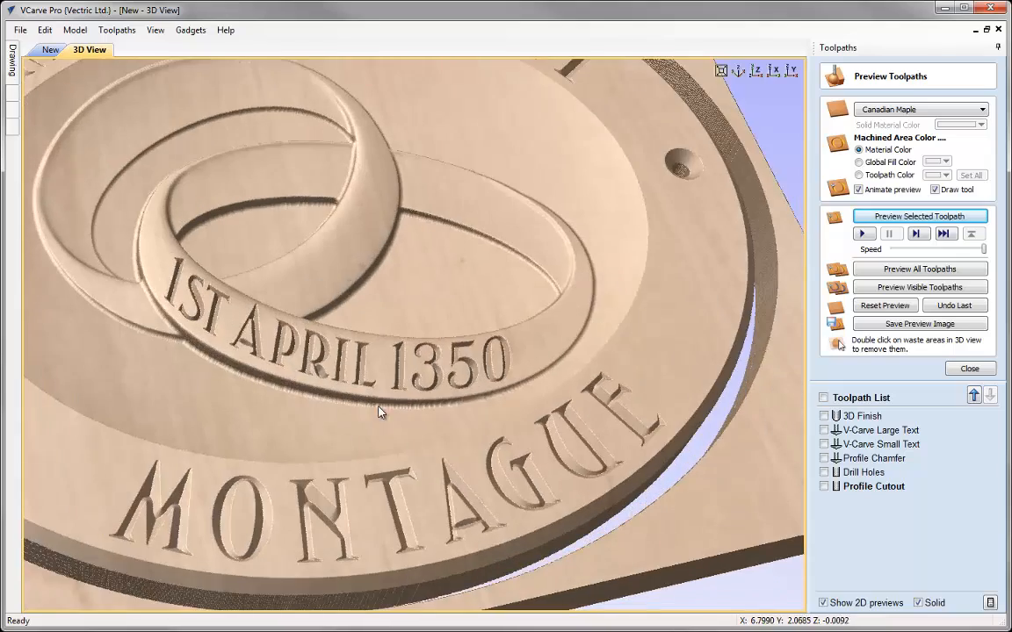
{"action": "left_click_drag", "start_coordinate": [403, 447], "coordinate": [325, 405]}
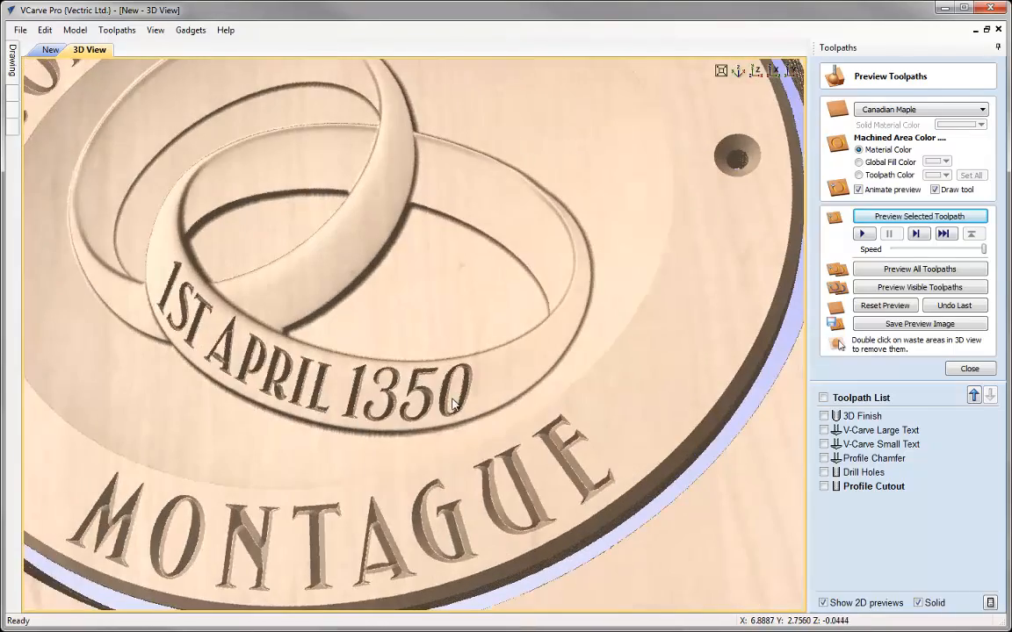
{"action": "left_click_drag", "start_coordinate": [456, 402], "coordinate": [505, 365]}
{"action": "left_click", "coordinate": [738, 71]}
{"action": "left_click_drag", "start_coordinate": [554, 453], "coordinate": [475, 497]}
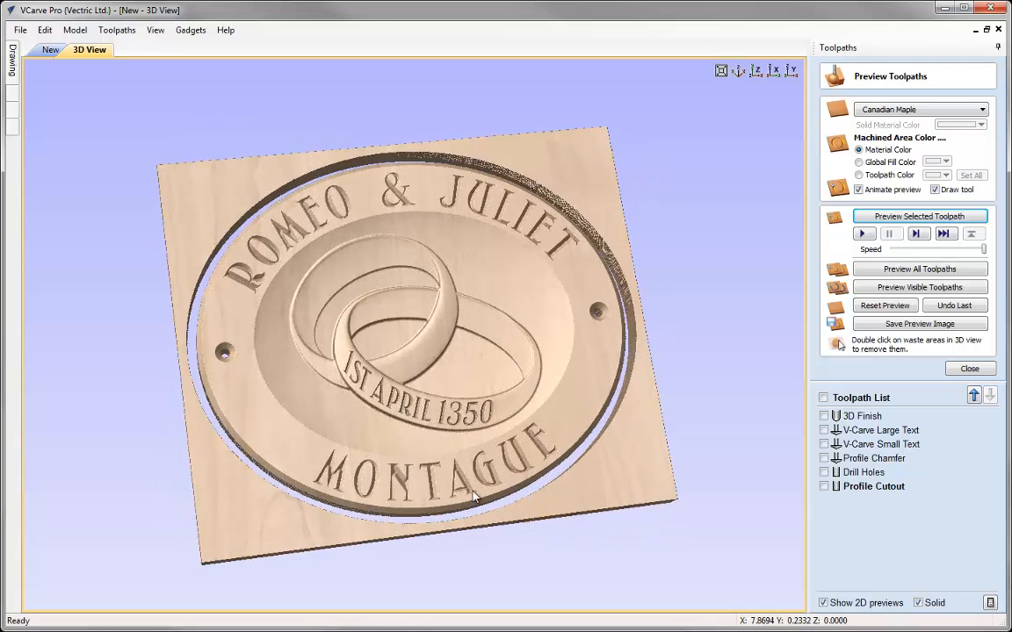
- Remove the waste material around the oval from the 3D preview and view the finished dish at an angle
{"action": "double_click", "coordinate": [614, 472]}
{"action": "left_click_drag", "start_coordinate": [402, 474], "coordinate": [397, 453]}
{"action": "scroll", "coordinate": [399, 453], "scroll_direction": "up", "scroll_amount": 2}
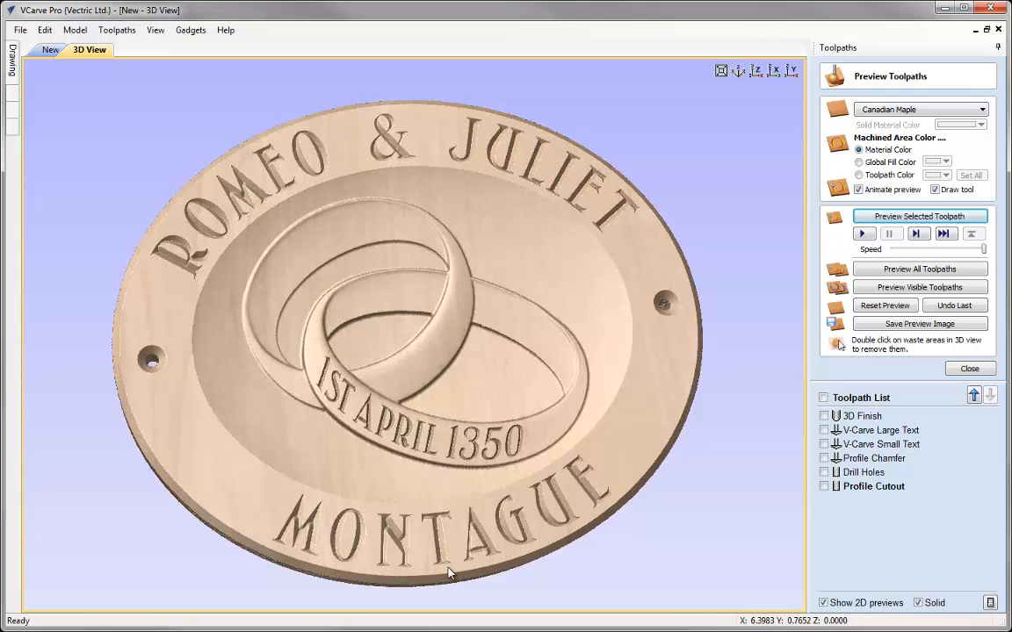
{"action": "left_click_drag", "start_coordinate": [451, 571], "coordinate": [430, 538]}
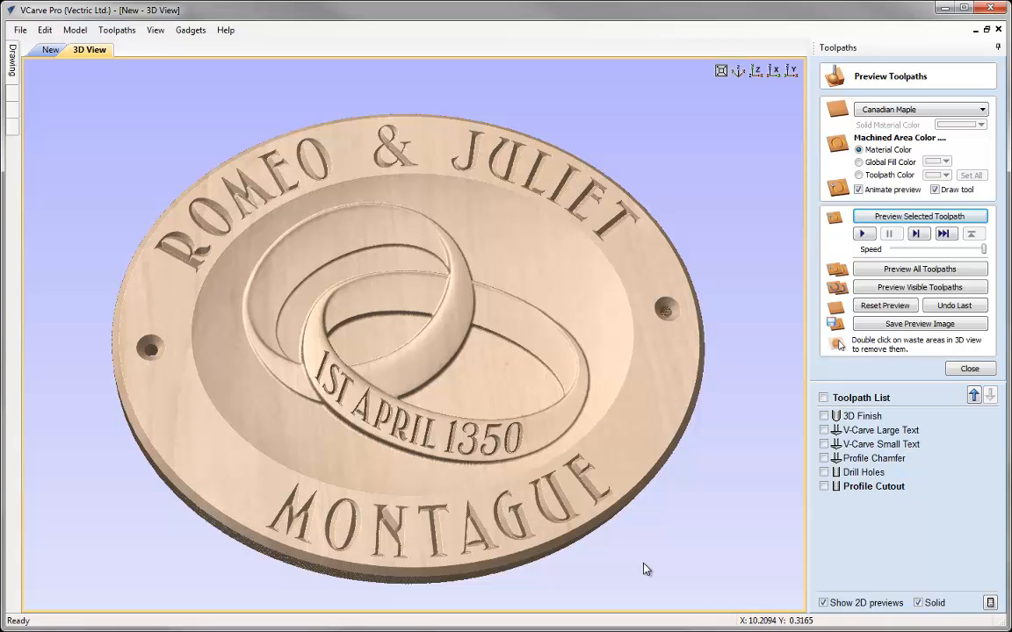
- Save the project as a VCarve file named Dish3D_R&U in the Dished3D_FILES folder
{"action": "left_click", "coordinate": [20, 29]}
{"action": "left_click", "coordinate": [58, 107]}
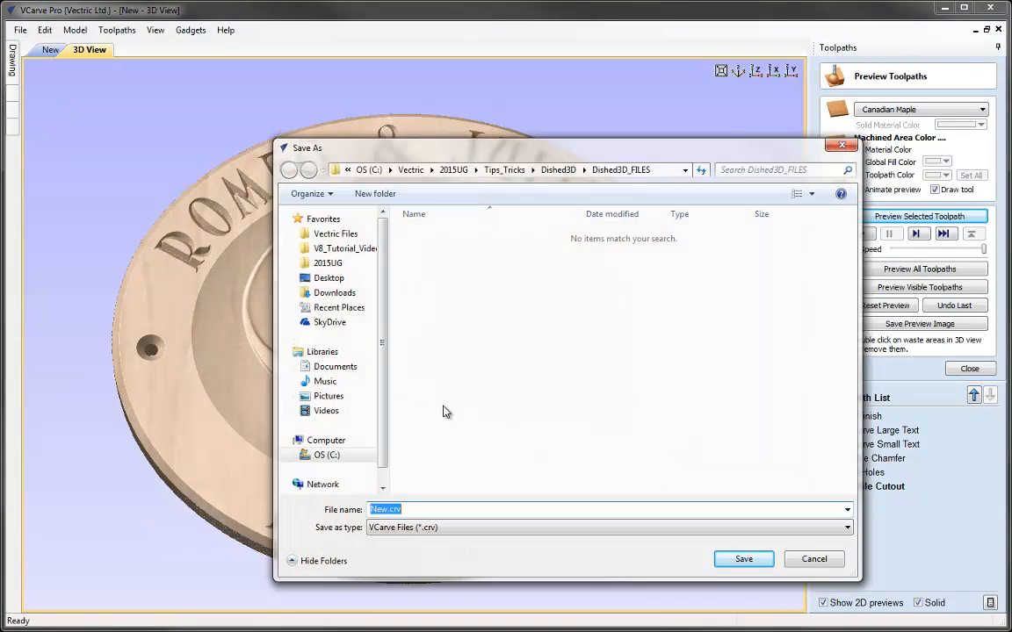
{"action": "type", "text": "Dish"}
{"action": "type", "text": "3"}
{"action": "type", "text": "D_R"}
{"action": "type", "text": "&U"}
{"action": "left_click", "coordinate": [744, 559]}
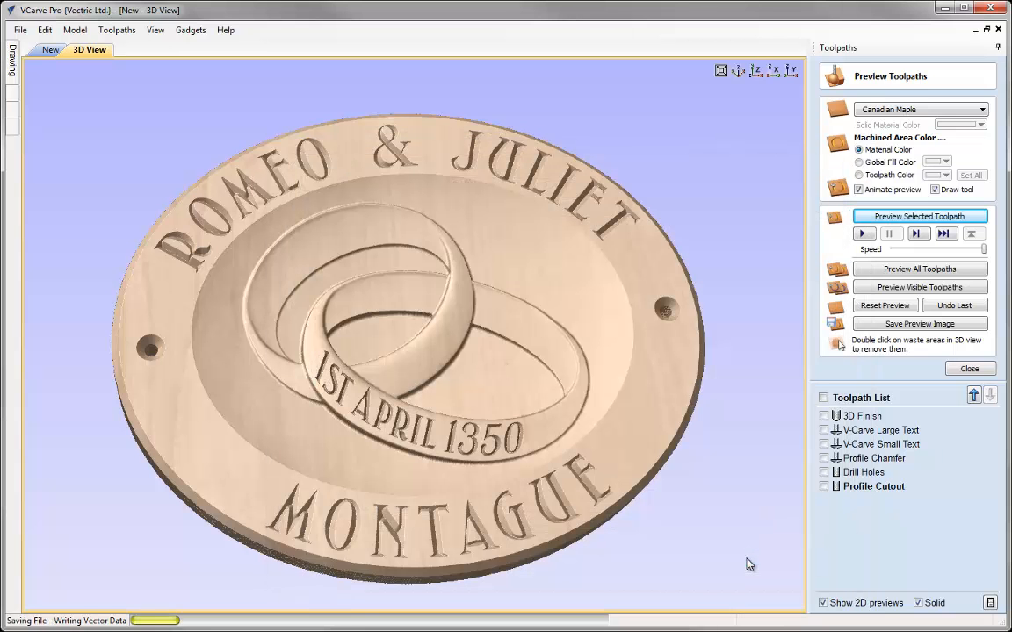